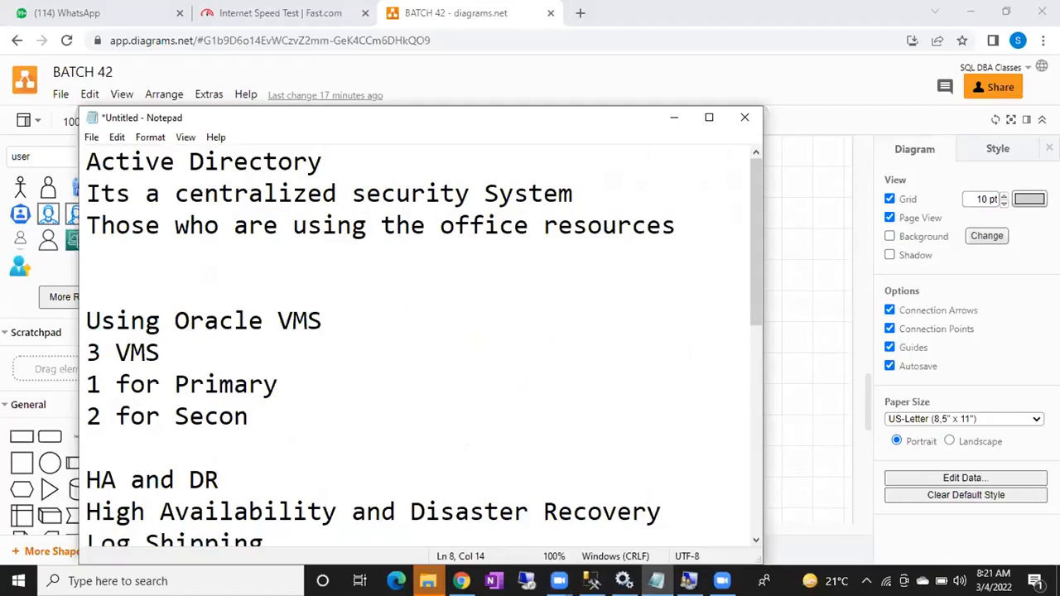
Step: Complete the two server lines as "1 for Primary server" and "2 for Secondary server", followed by an extra blank line
type("server")
key("Down")
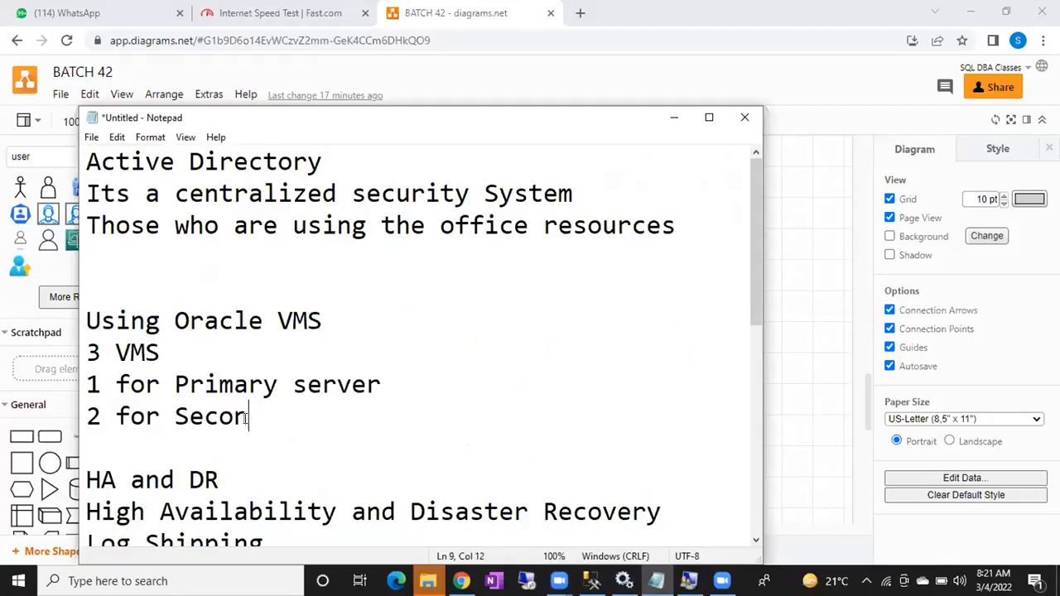
type("dary server")
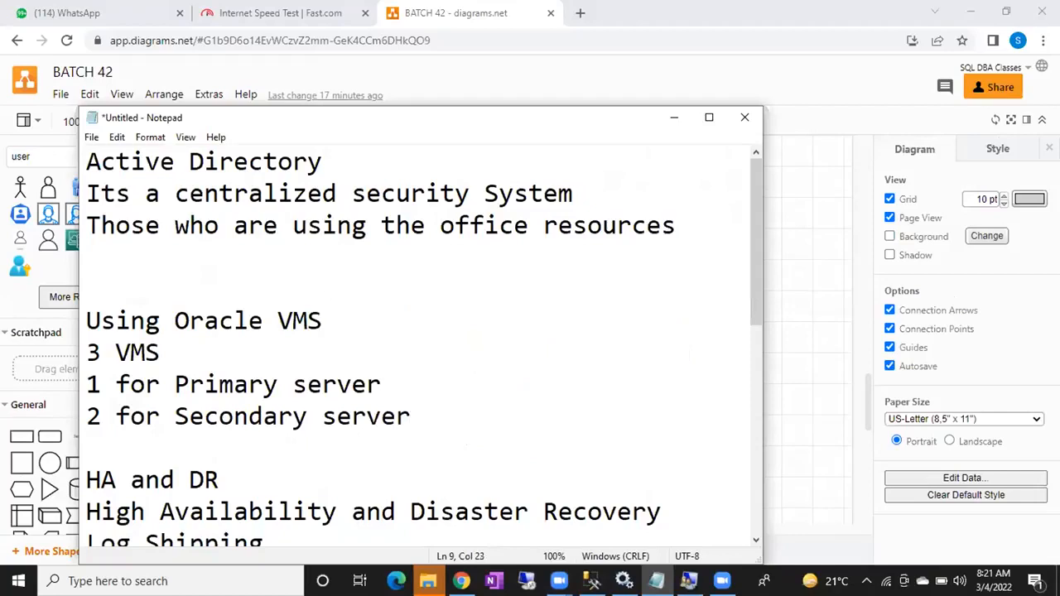
key("Return")
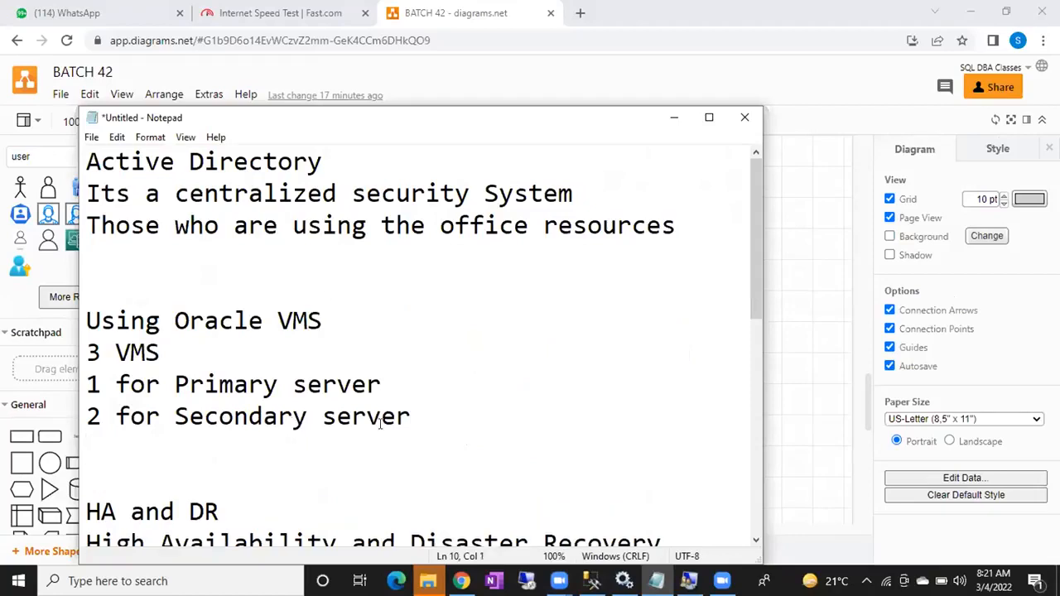
left_click_drag(422, 412, 84, 388)
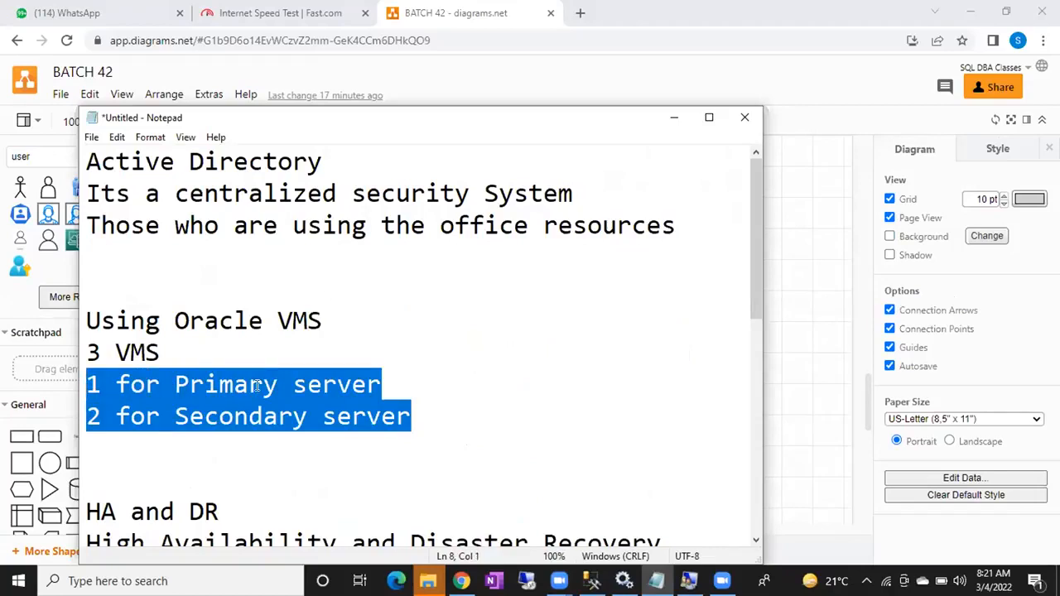
Step: Add the line "AD DS, DC" directly below "3 VMS", with blank lines separating it from the server lines
left_click(194, 347)
key("Return")
key("Return")
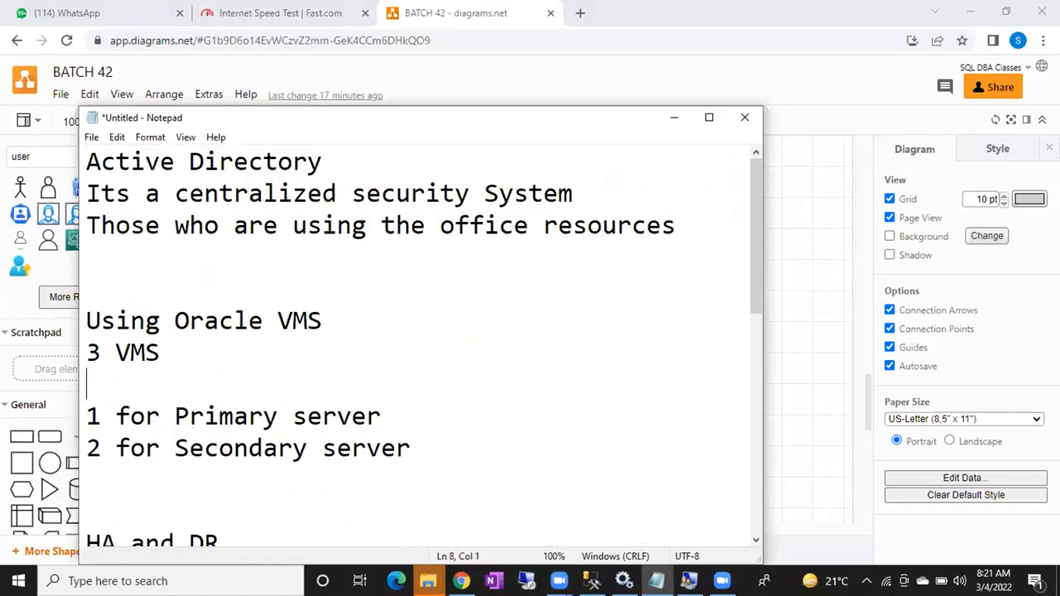
key("Up")
key("Up")
key("Down")
type("AD")
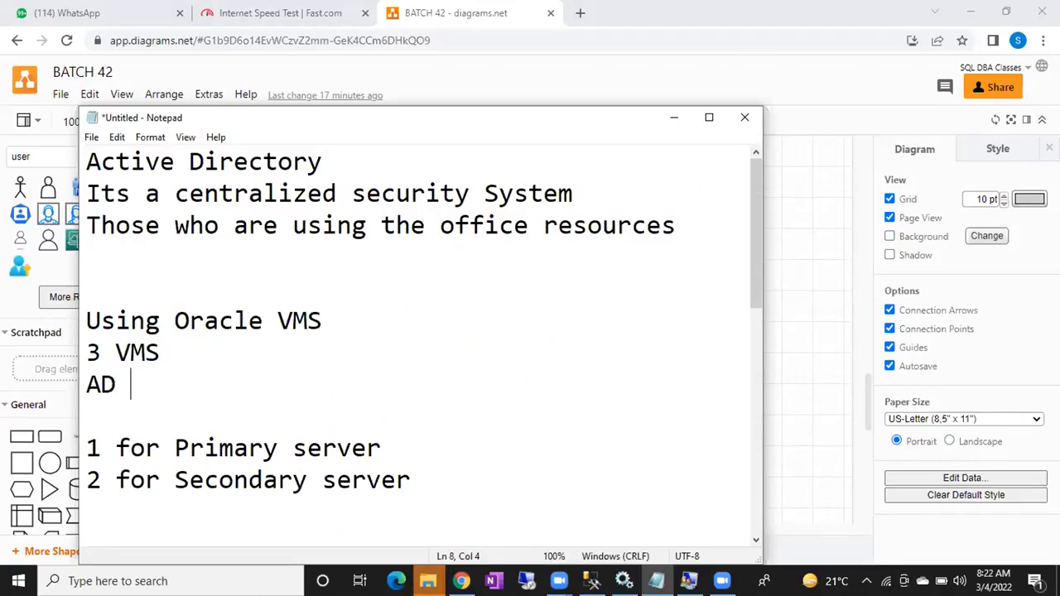
type("DS, DC")
key("Return")
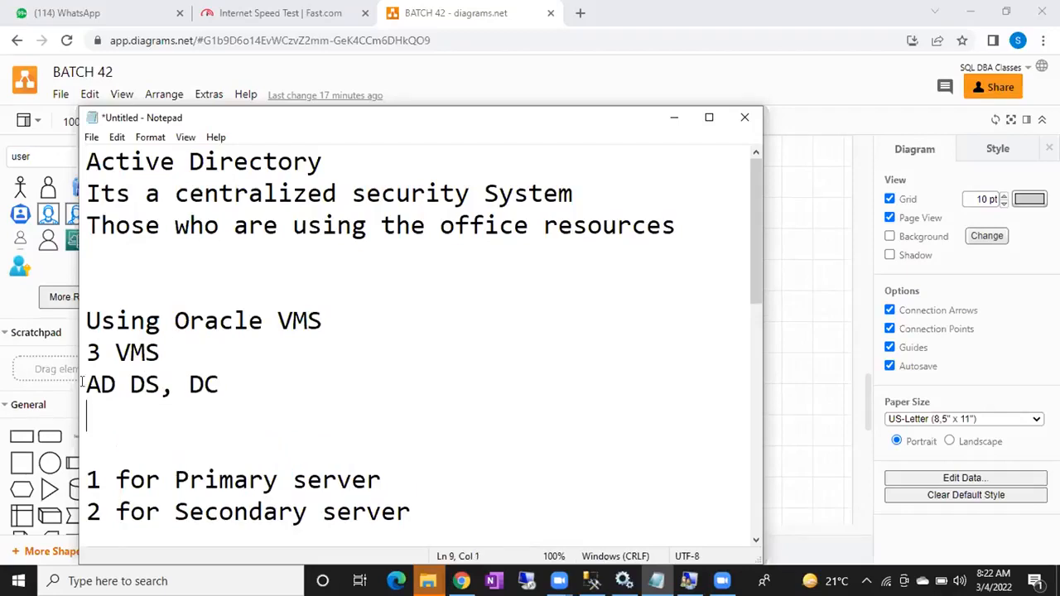
left_click_drag(82, 384, 220, 381)
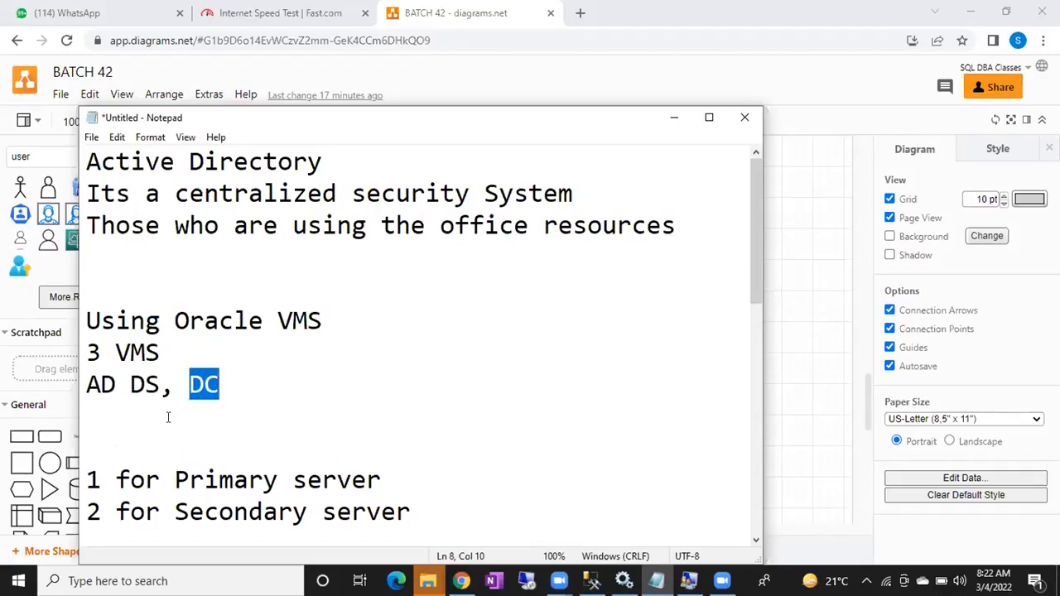
left_click_drag(220, 384, 91, 390)
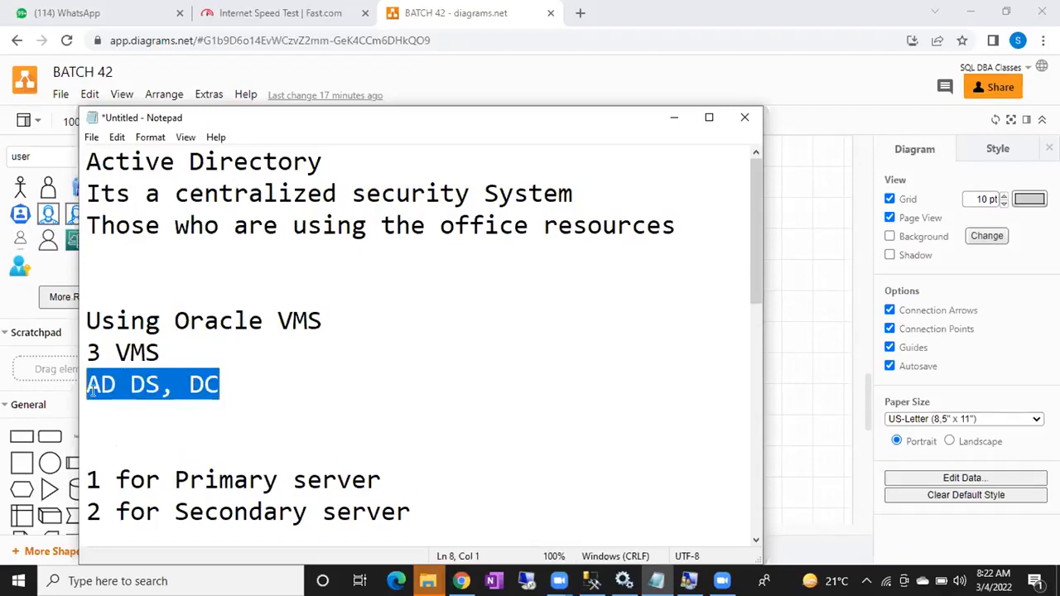
left_click(89, 422)
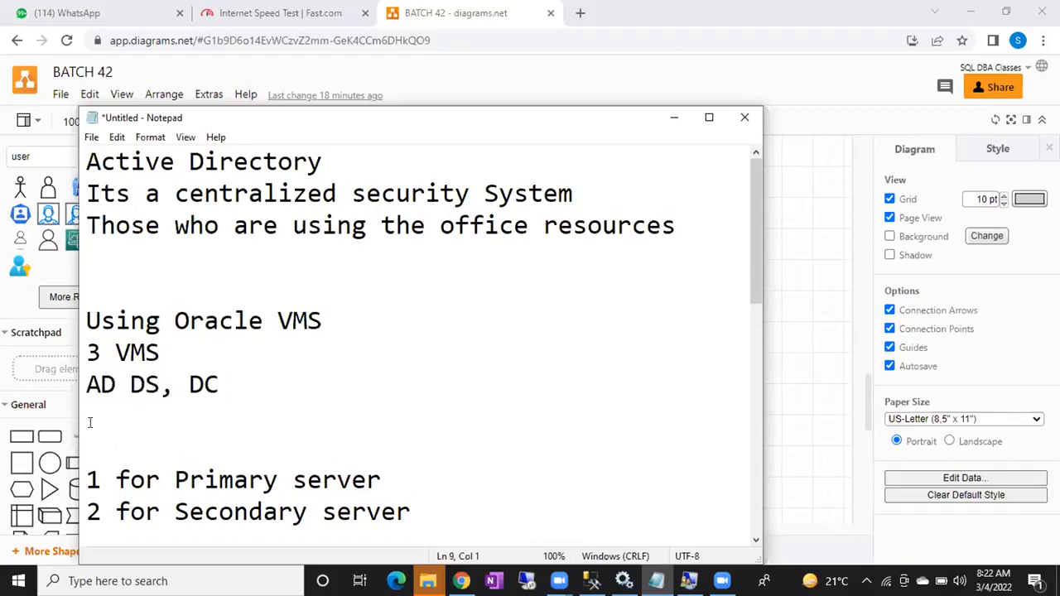
left_click_drag(189, 385, 229, 384)
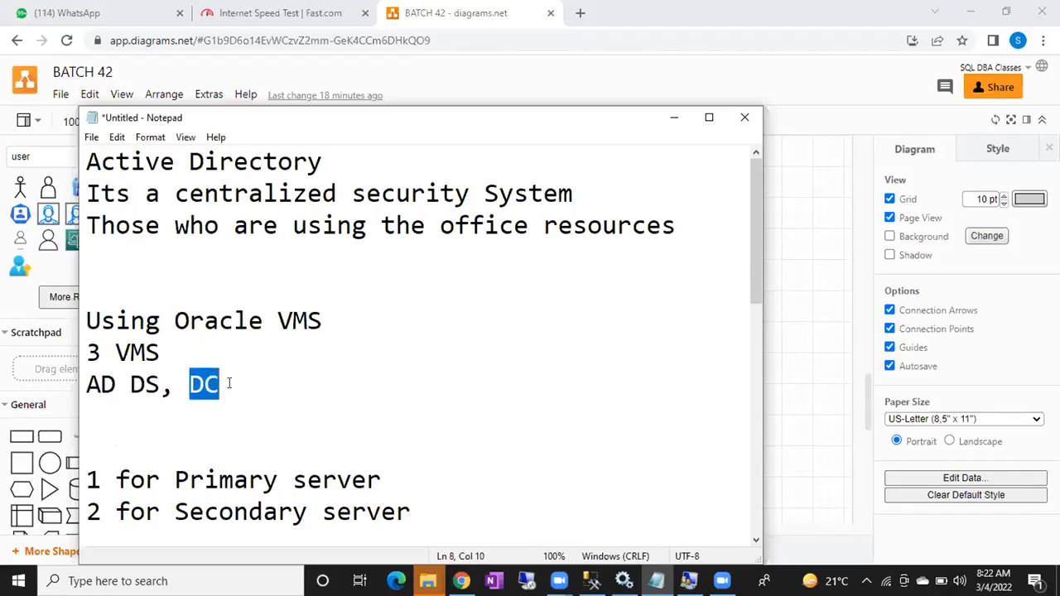
left_click(143, 412)
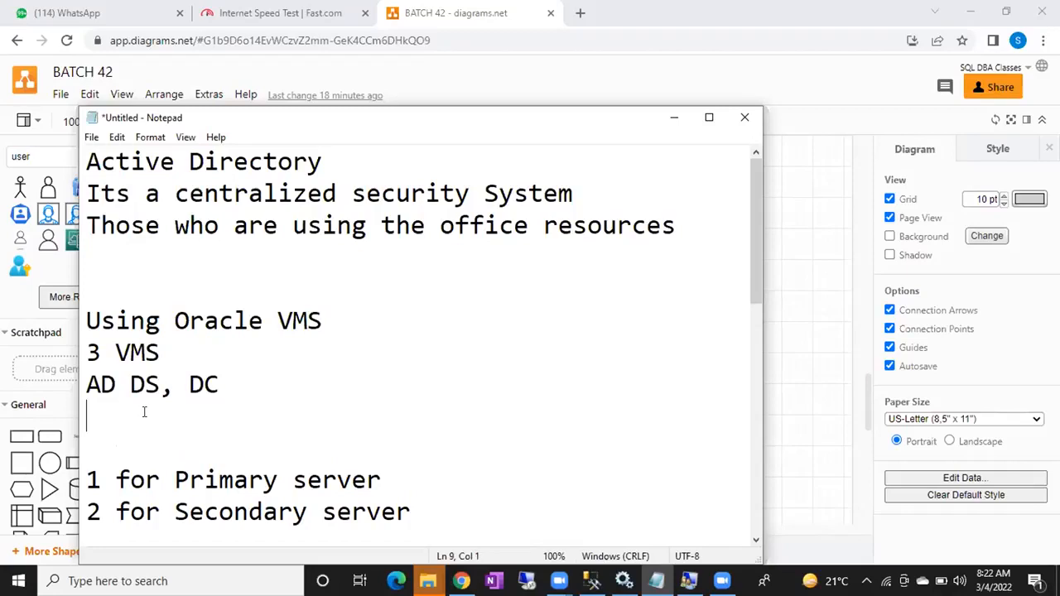
Step: Prefix the "AD DS, DC" line with "1---"
left_click(87, 385)
type("1")
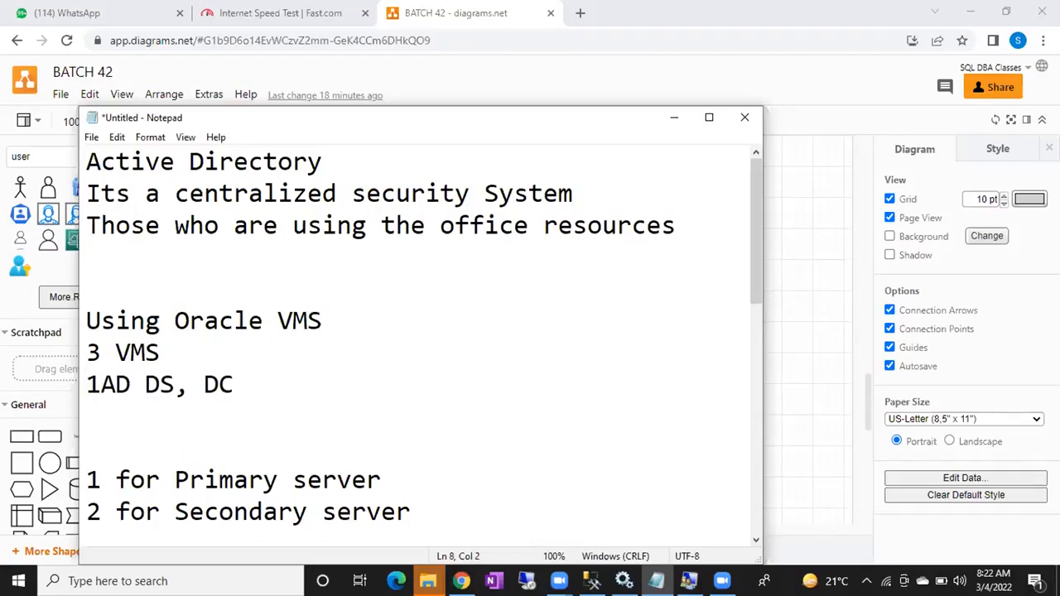
type("---")
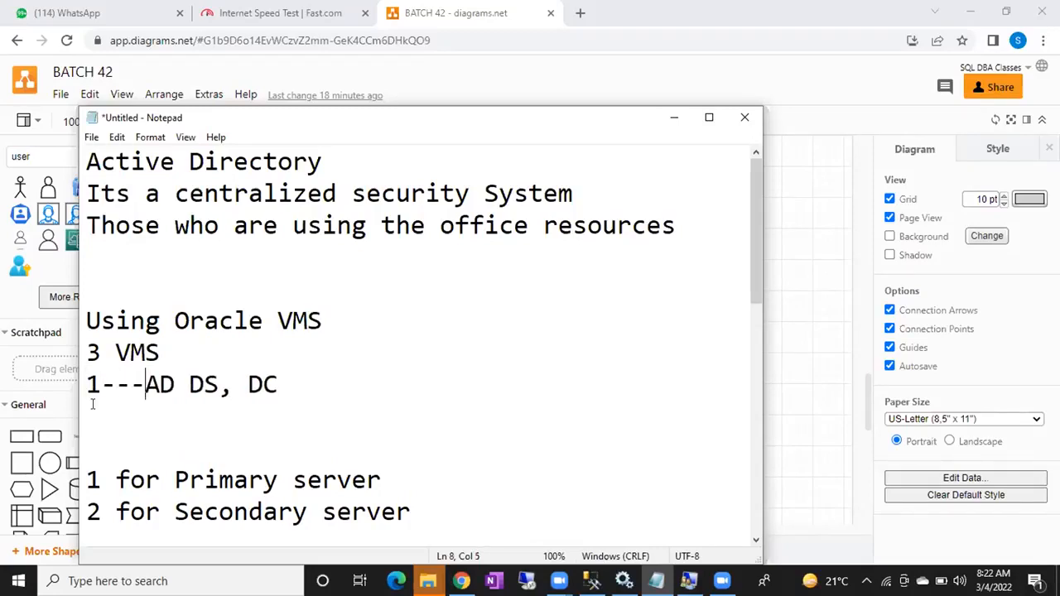
scroll(92, 404, "down", 2)
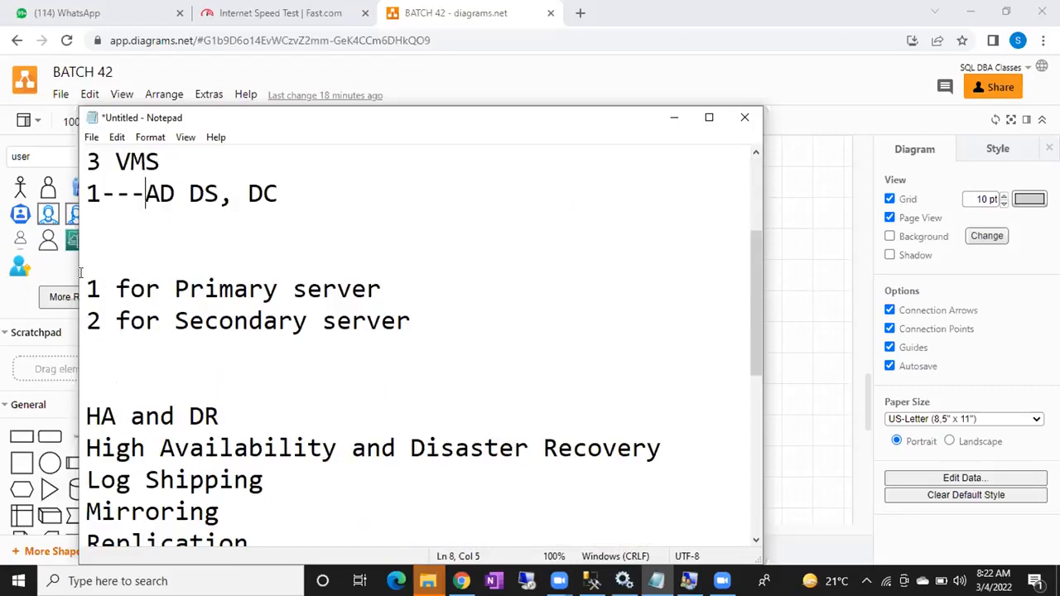
left_click_drag(86, 288, 174, 290)
left_click_drag(101, 321, 189, 323)
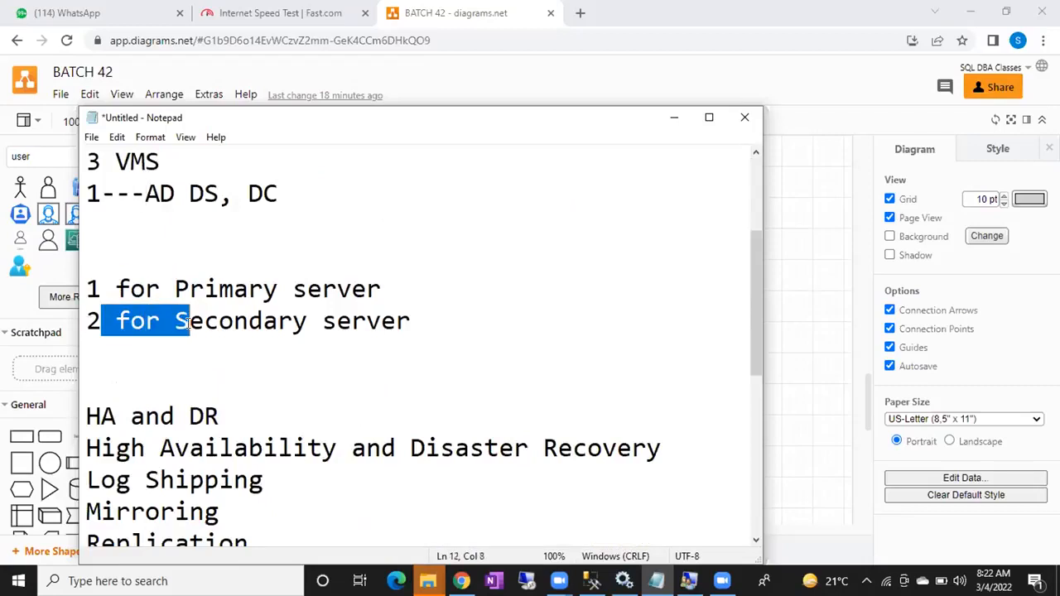
Step: Add the line "8GB" below the secondary server line, separated from it by a blank line
scroll(188, 323, "up", 1)
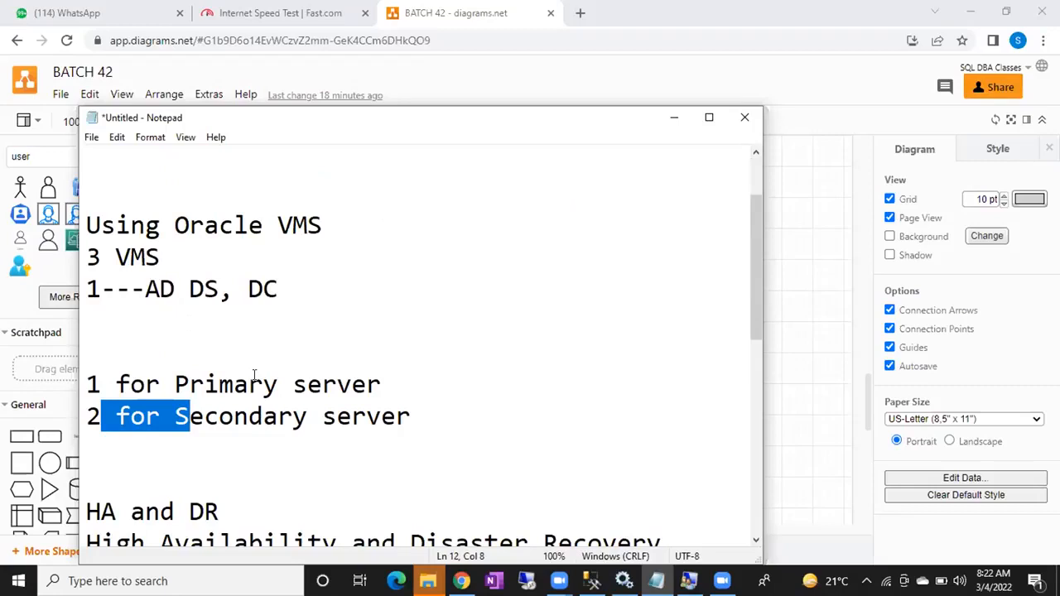
left_click(448, 424)
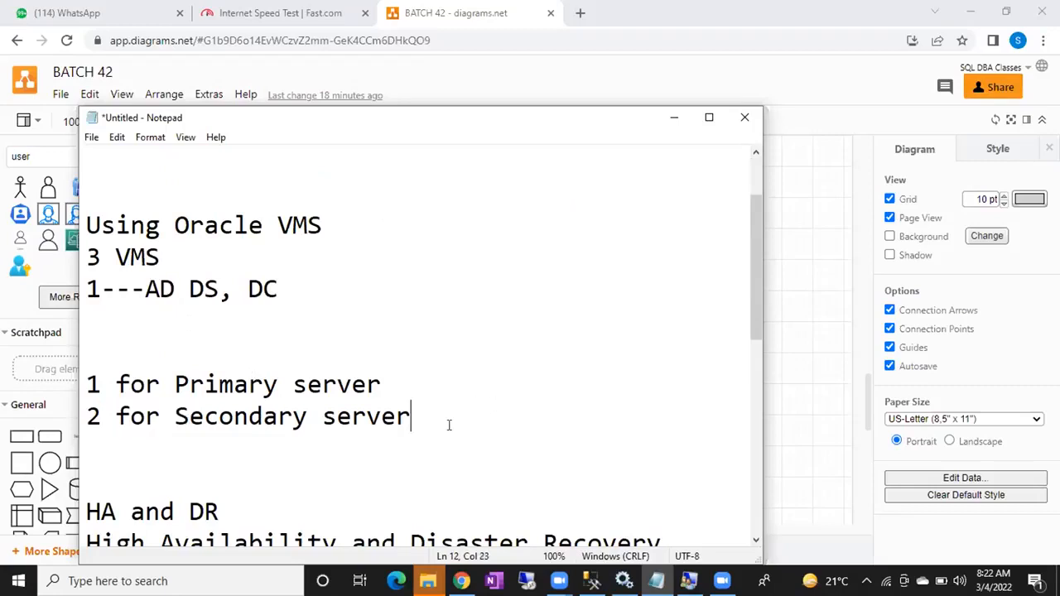
key("Return")
key("Return")
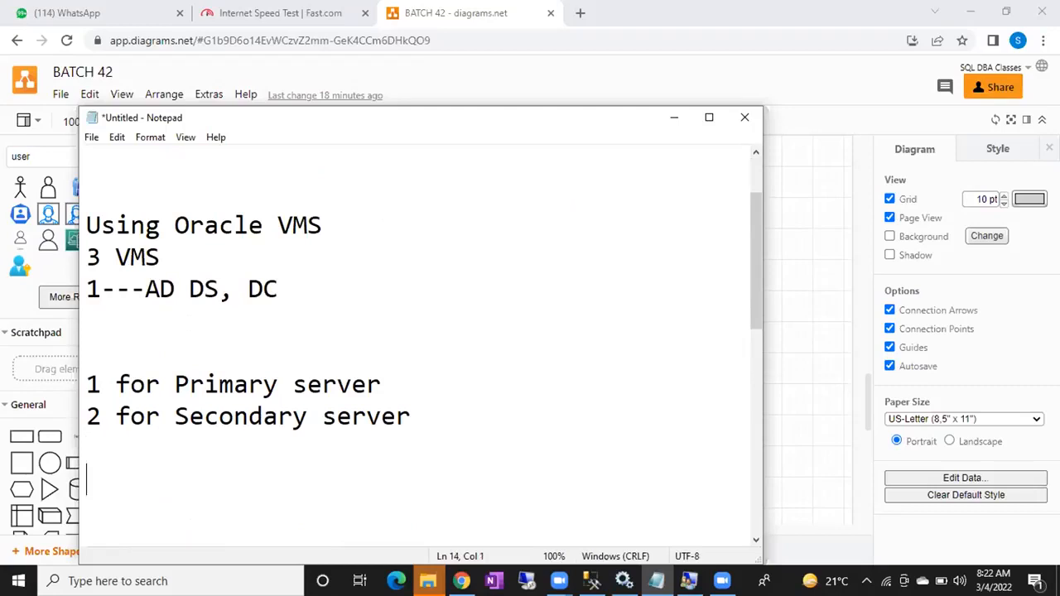
type("8GB")
key("Return")
key("Return")
key("Return")
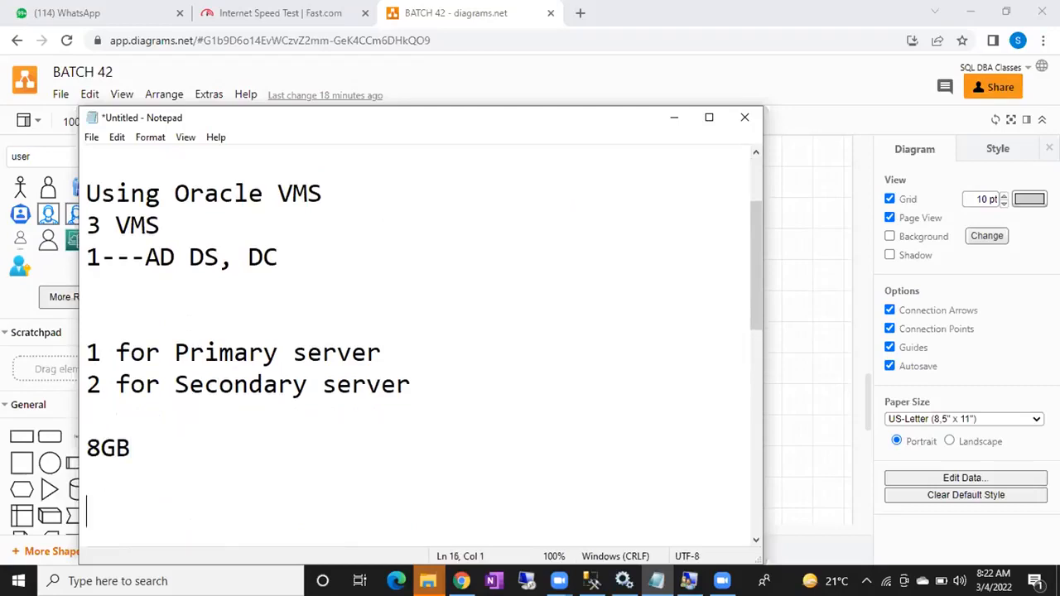
key("BackSpace")
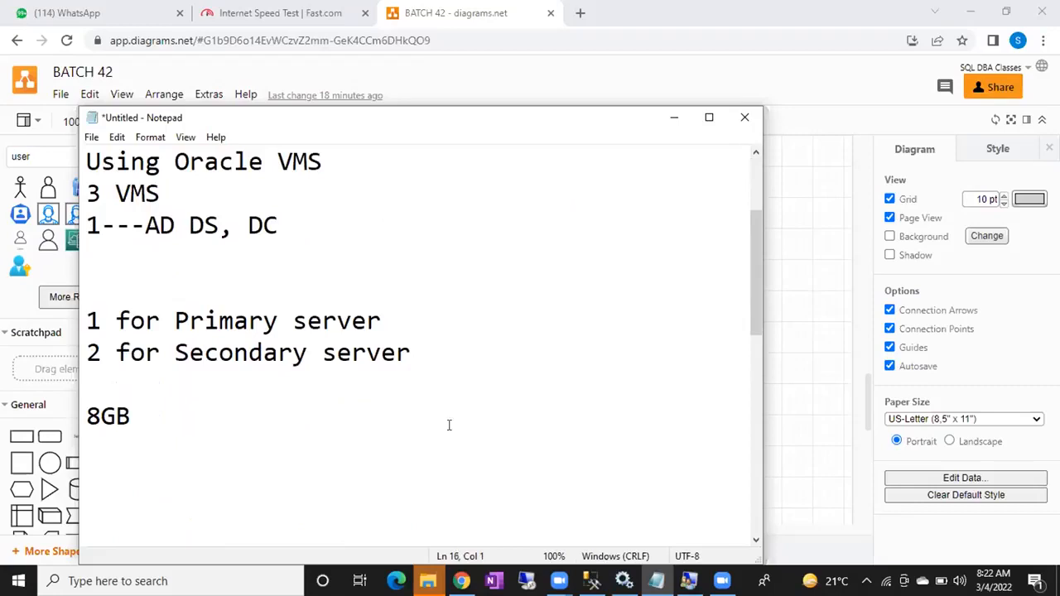
Step: Append memory sizes: "-- 1024MB" to the AD DS line, "- 2048MB" to the primary server line and "- 1024MB" to the secondary server line
left_click(311, 225)
type("-- 1024MB")
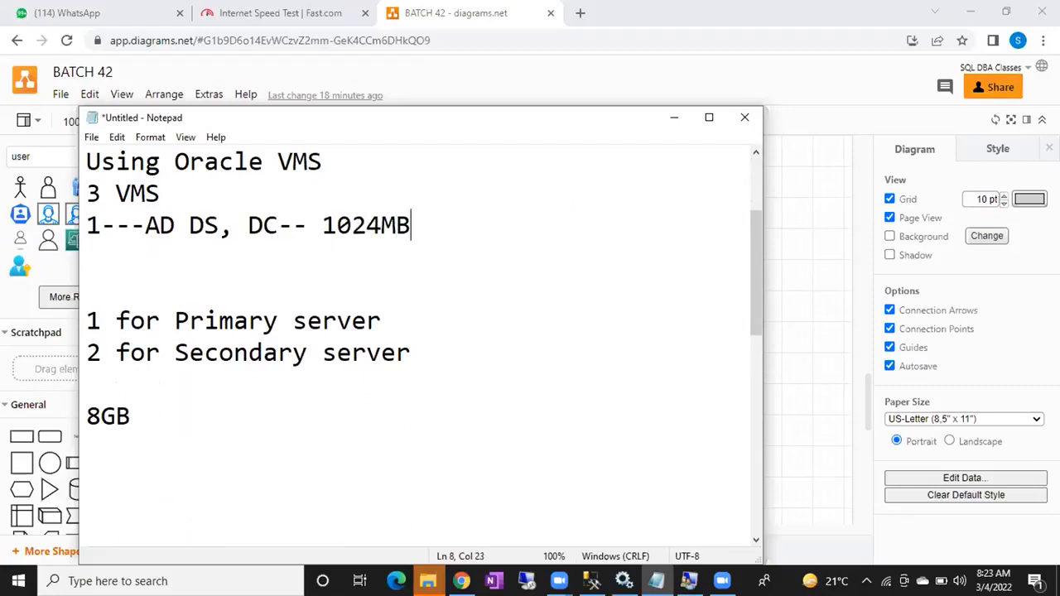
left_click(405, 303)
type("- 2048MB")
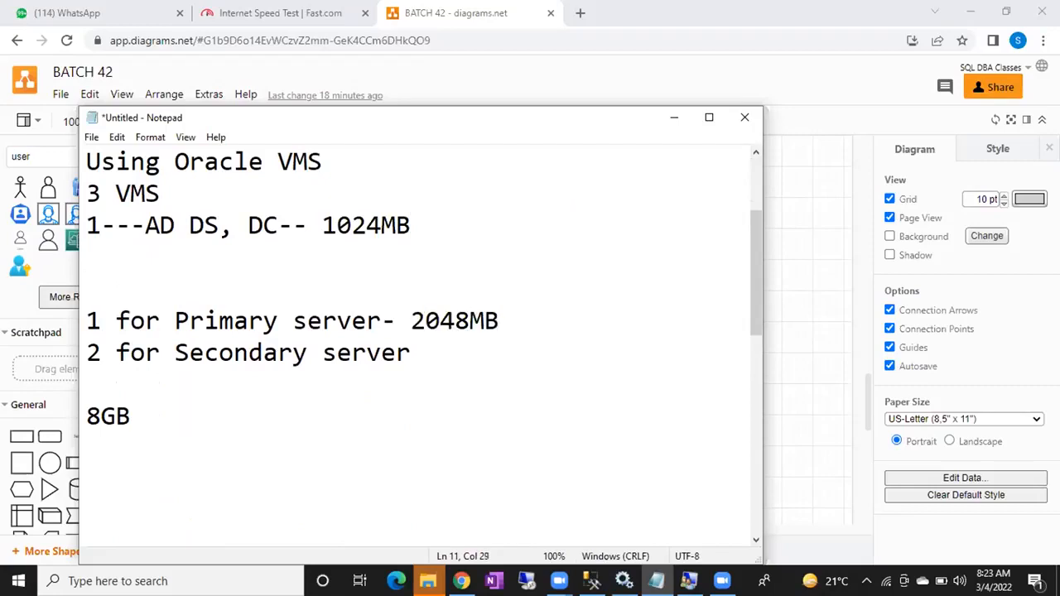
left_click(433, 354)
type("- 1024MB")
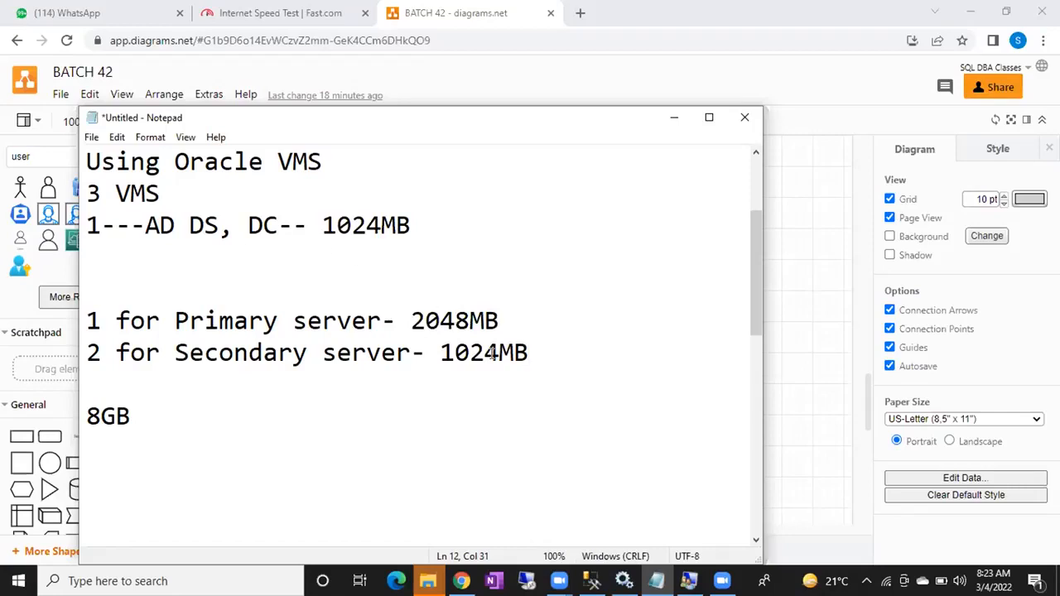
Step: List "DDR3" and "DDR4" on separate lines directly below "8GB"
left_click(158, 417)
key("Return")
left_click_drag(100, 416, 131, 416)
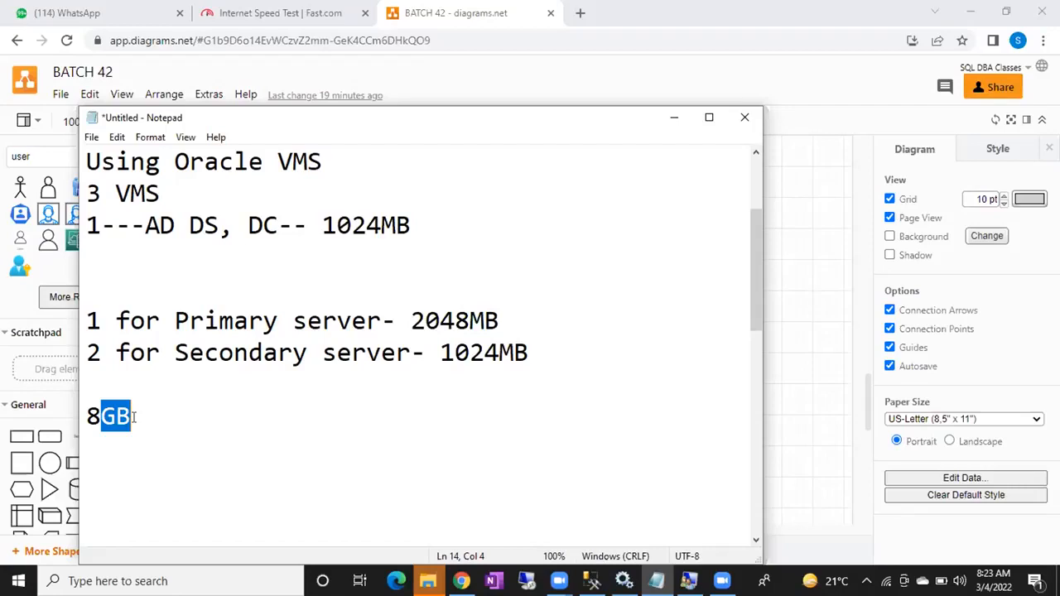
left_click(133, 417)
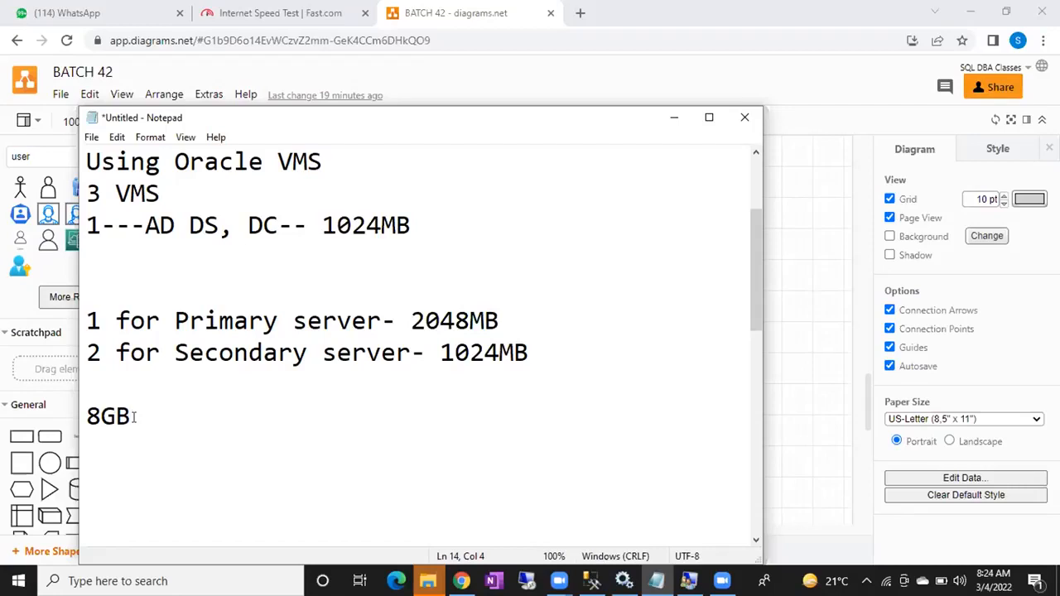
key("Return")
type("DDR3")
key("Return")
type("DDR")
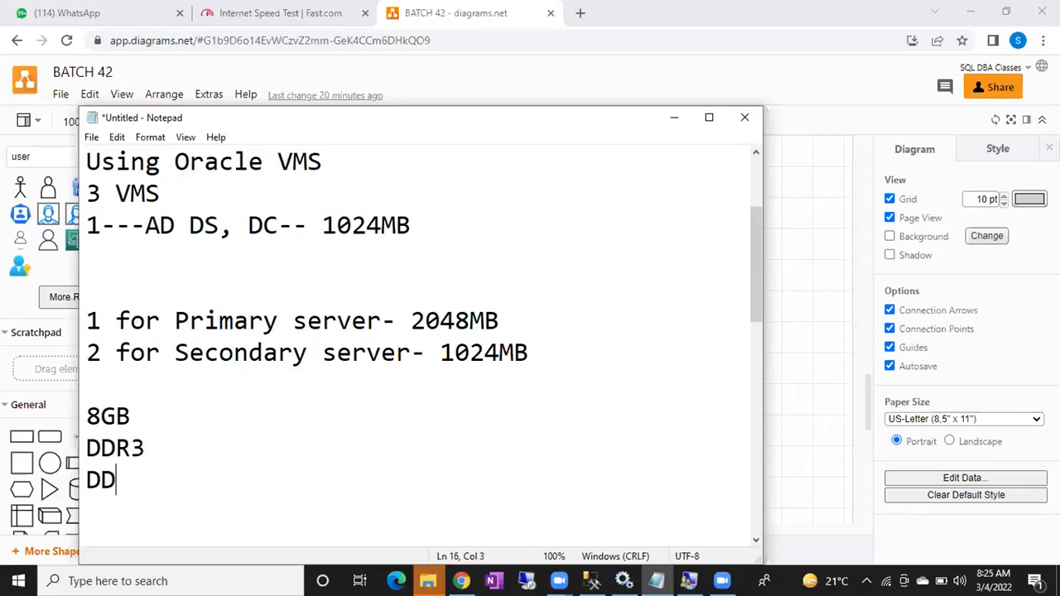
type("4")
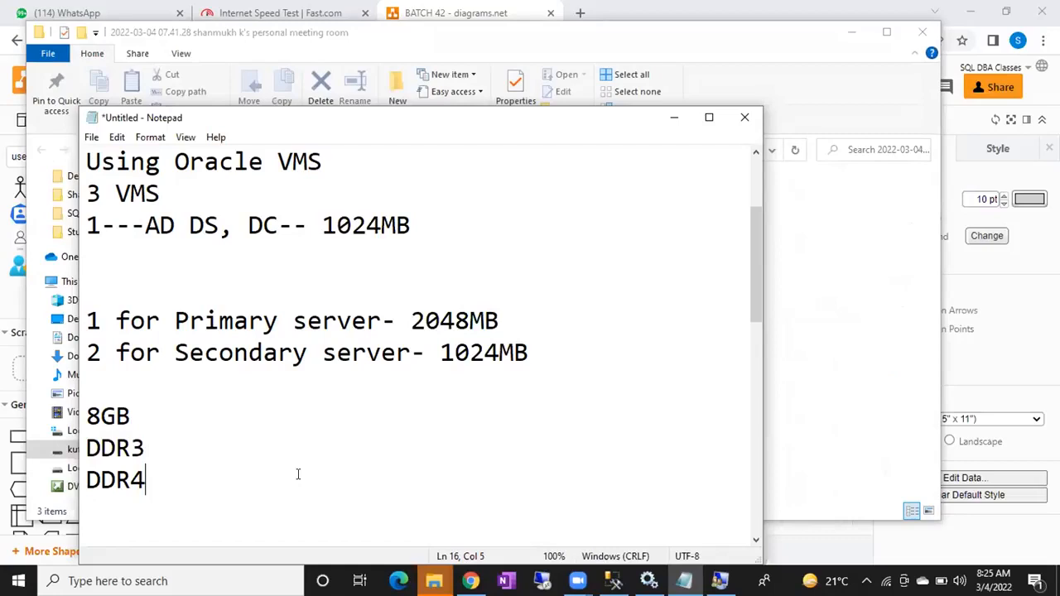
Step: Start a new paragraph below "Two Servers" at the end of the notes, leaving one blank line
scroll(298, 474, "down", 10)
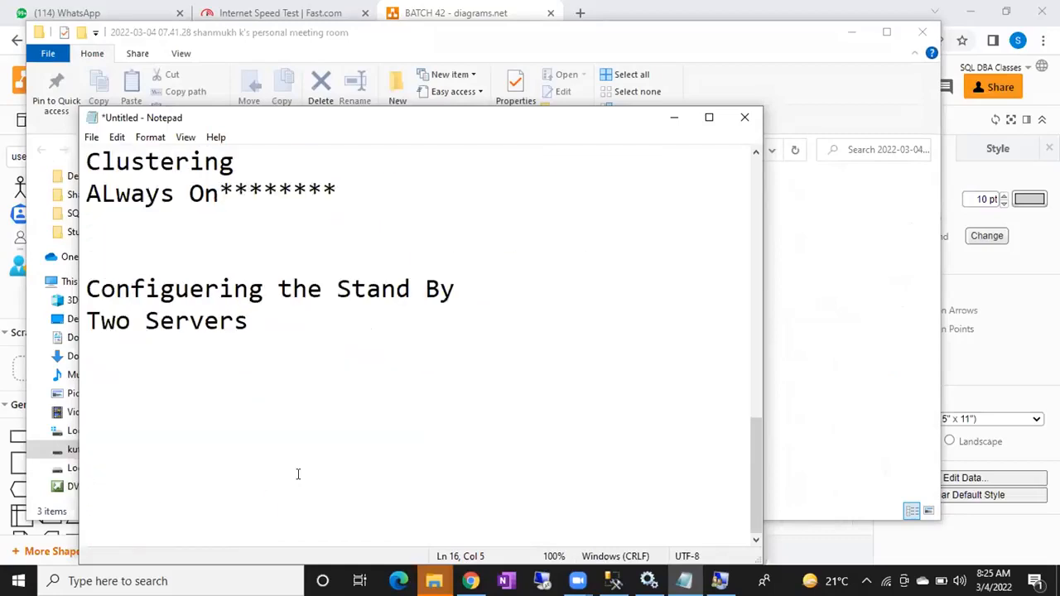
key("Return")
scroll(298, 356, "down", 4)
left_click(286, 328)
key("Return")
key("Return")
type("W")
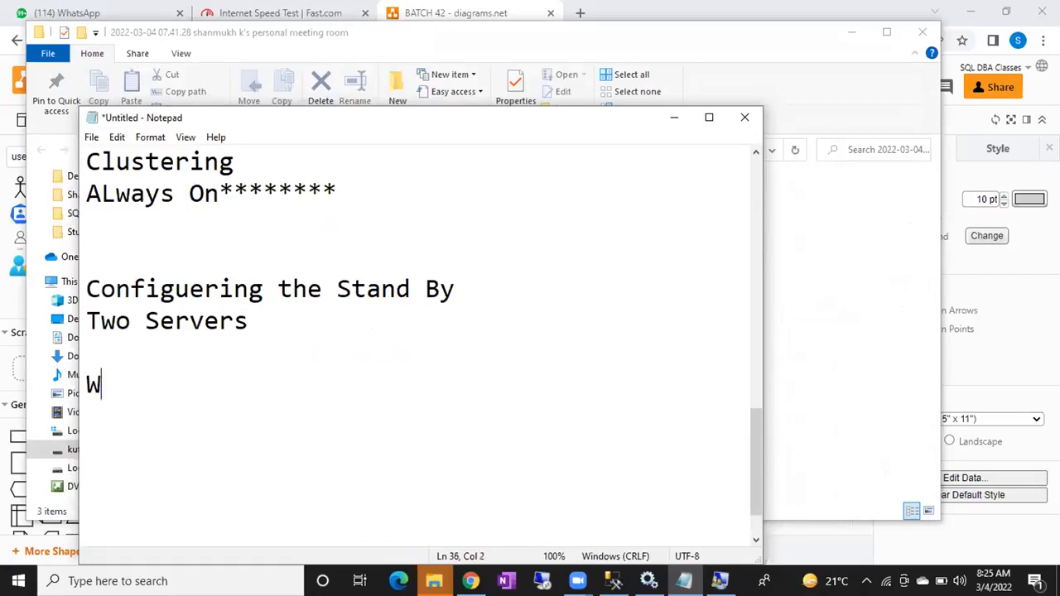
type("ill Crea")
key("BackSpace")
key("BackSpace")
key("BackSpace")
key("BackSpace")
key("BackSpace")
key("BackSpace")
key("BackSpace")
key("BackSpace")
key("BackSpace")
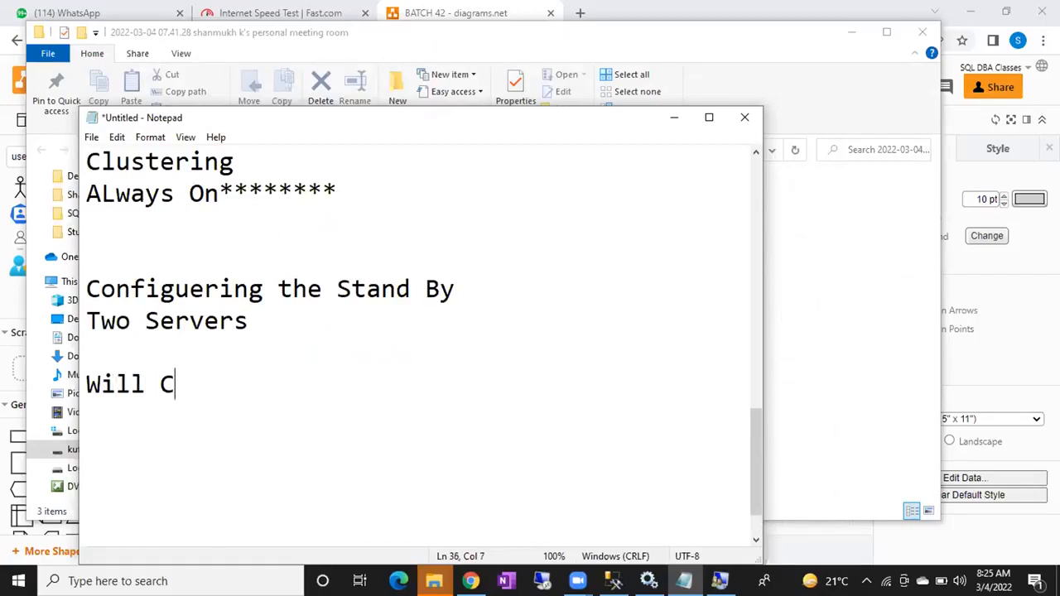
Step: Write the setup steps "Step1. Create 3 VMS" and "Step2. Install Windows" on separate lines
type("Step")
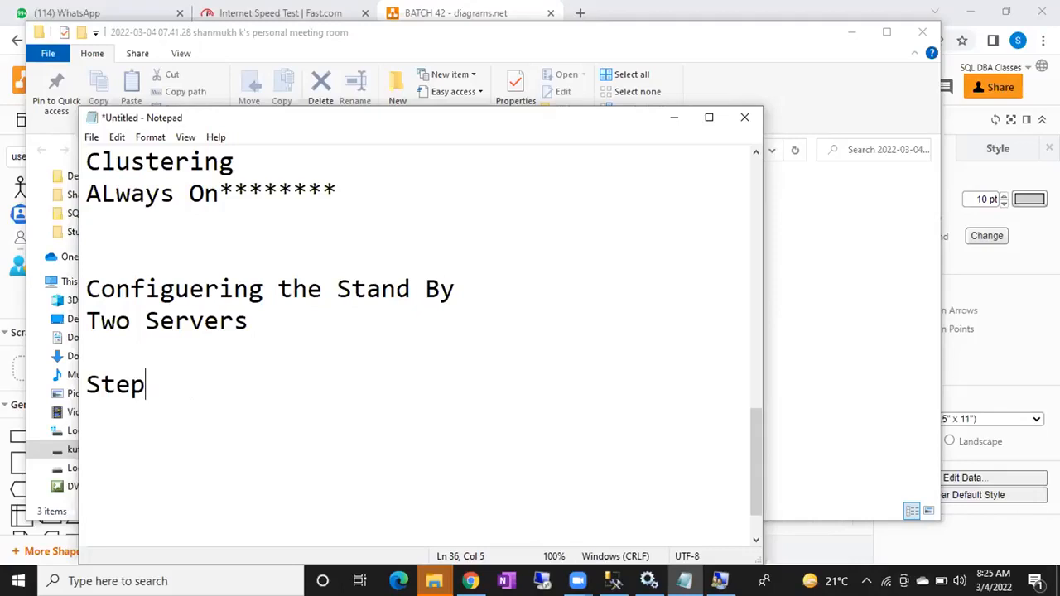
type("1. Create 3 VMS")
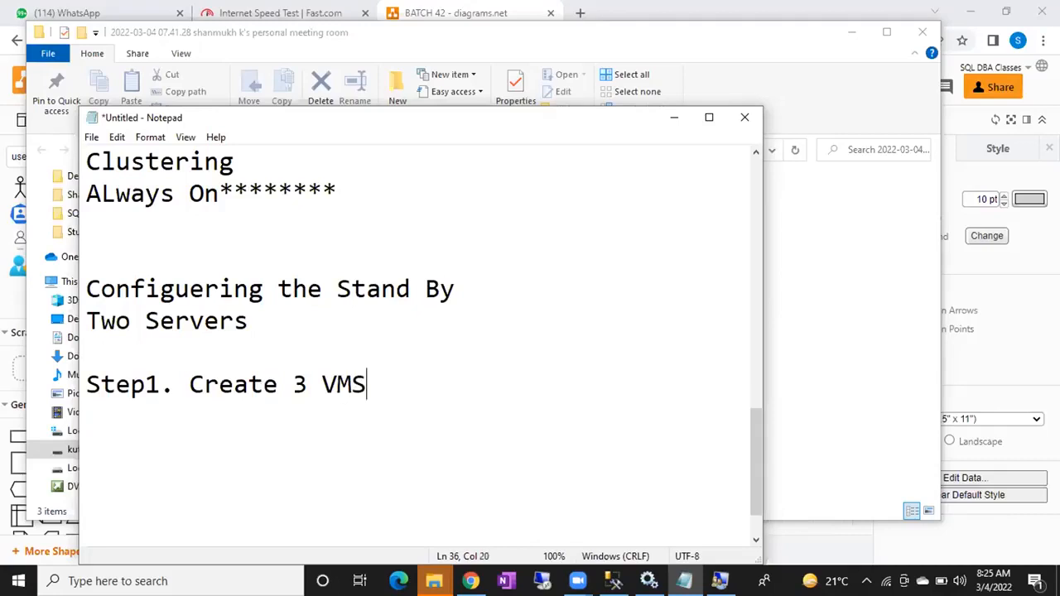
key("Return")
type("Step2. In")
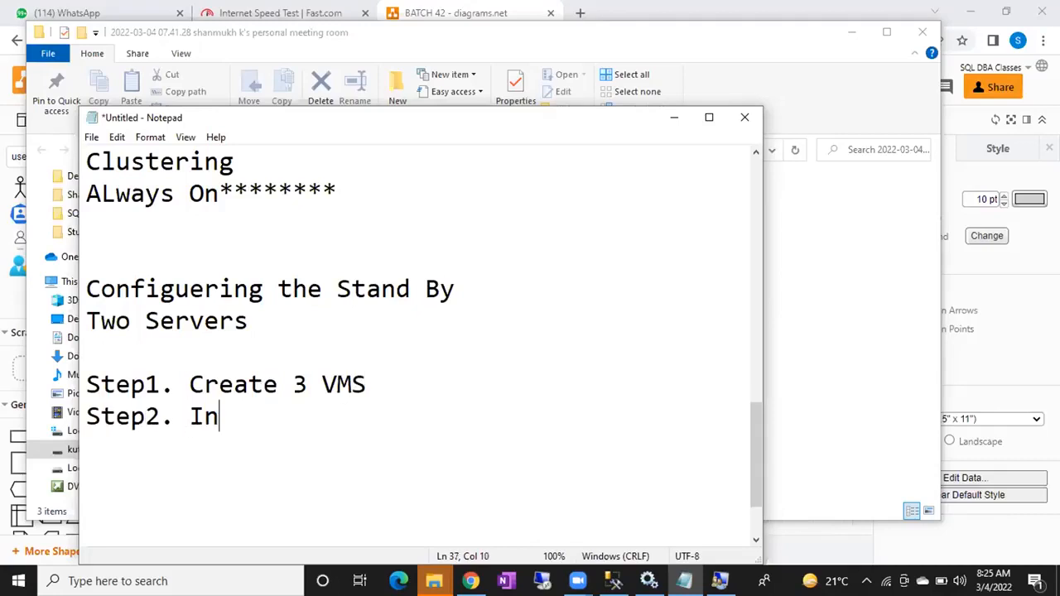
type("stall Windows")
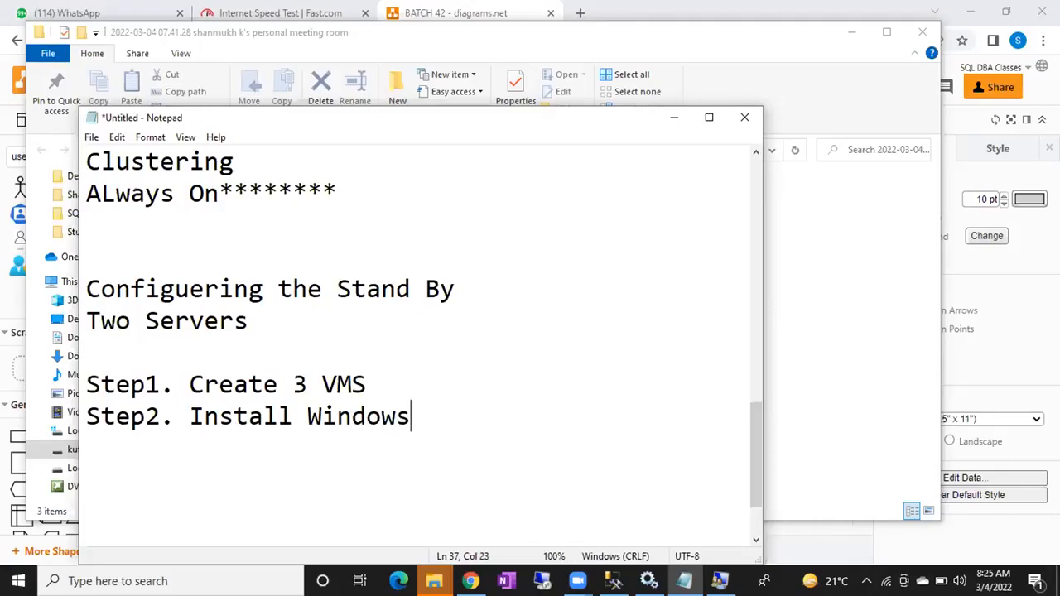
Step: Complete the Step2 line with "2012 on all the 3 VMS" and start a new line below it
type(" 2012 on al")
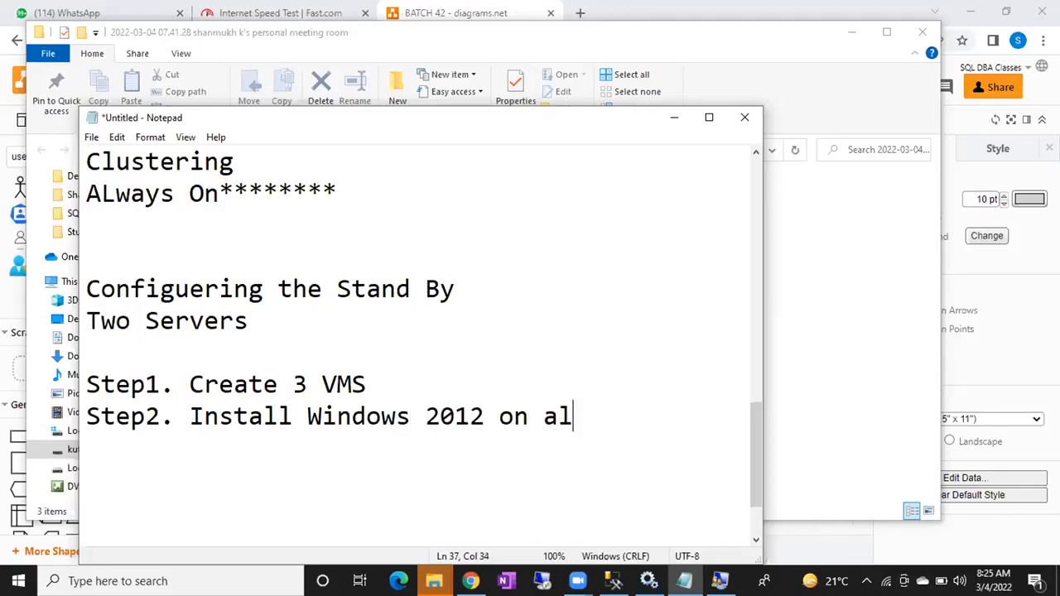
type("l the 3 VMS")
key("Return")
type("S")
key("BackSpace")
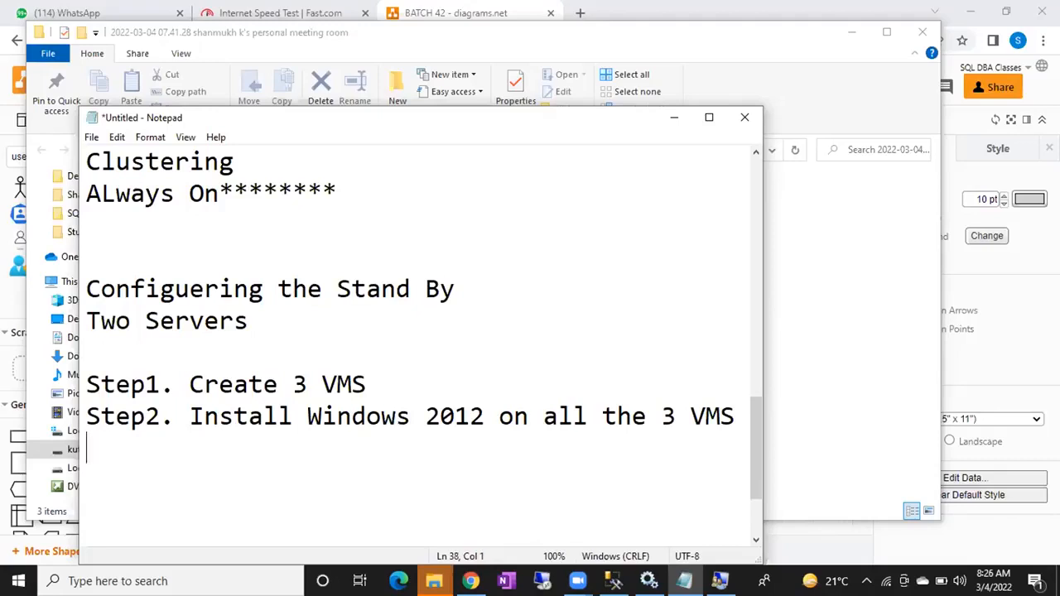
Step: Add the line "Step3. Disable the Windows Firewall" below Step2, leaving one blank line between them
key("Return")
type("Step#")
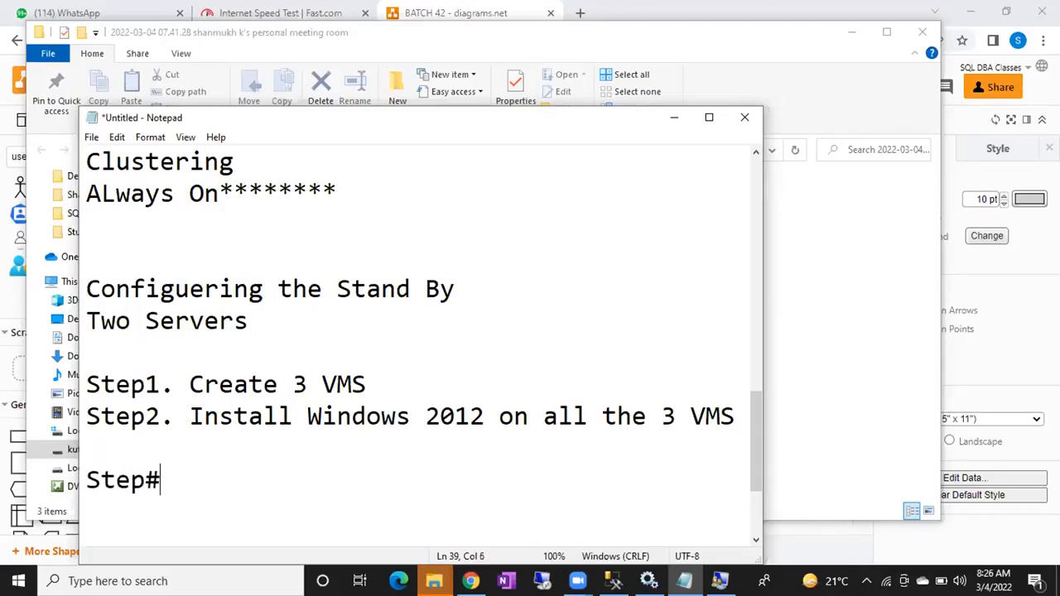
key("BackSpace")
type("3. Disable ")
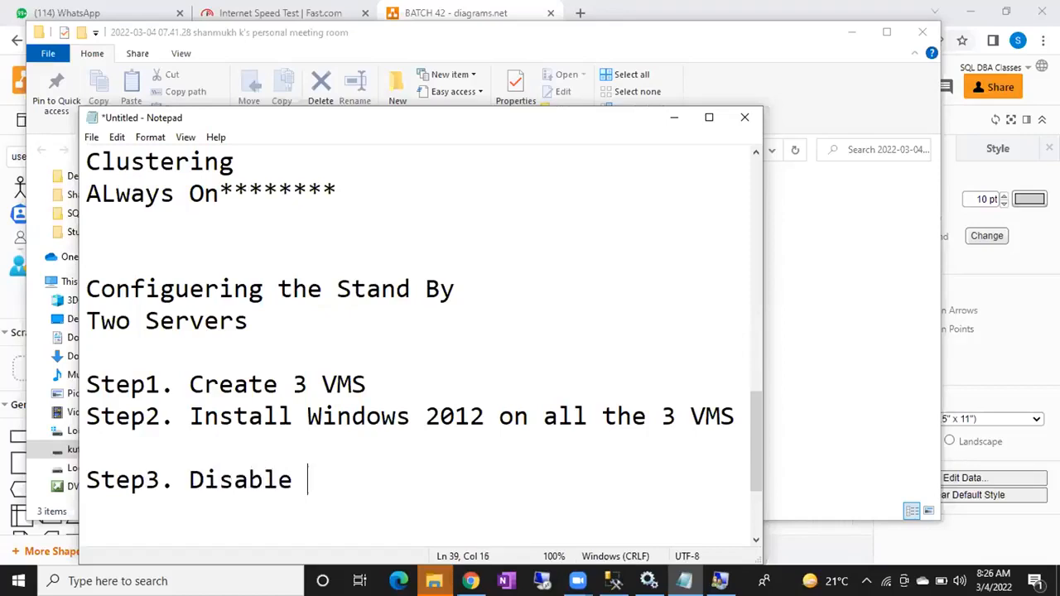
type("the Window")
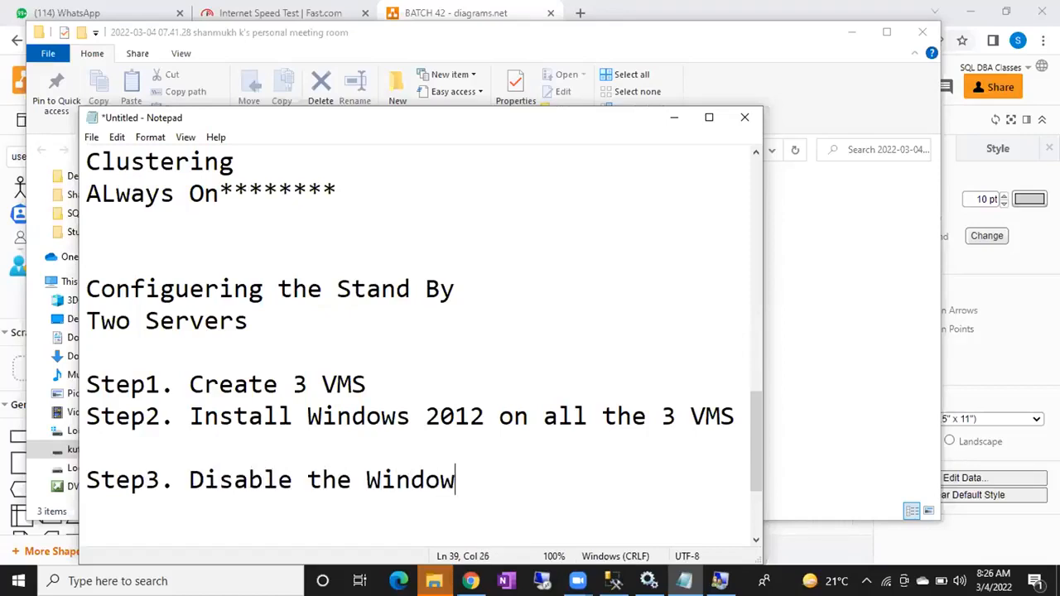
type("s Firewall")
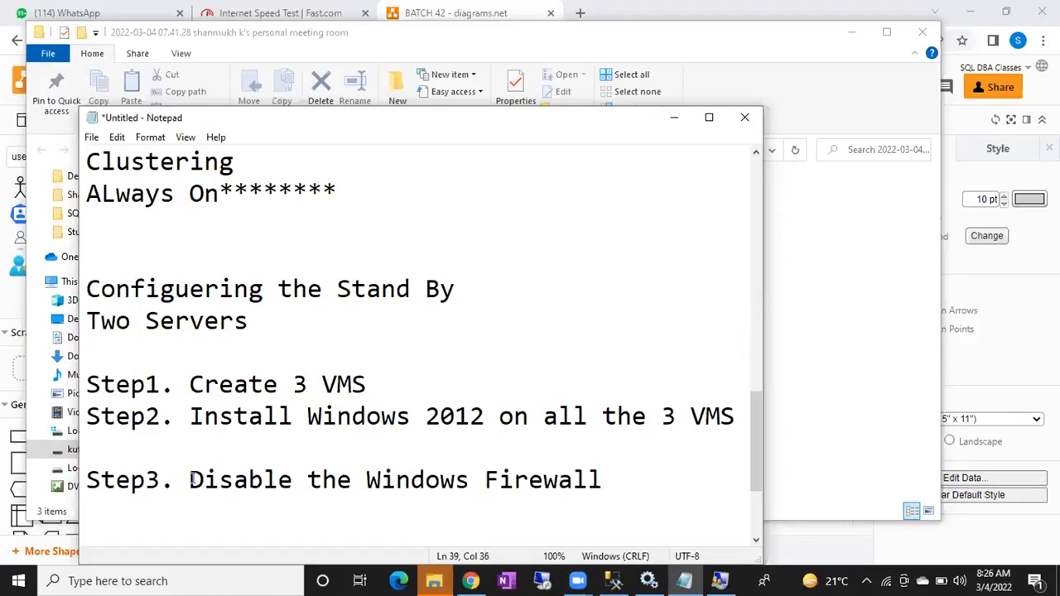
mouse_move(191, 478)
left_mouse_down()
mouse_move(588, 480)
mouse_move(492, 461)
mouse_move(191, 469)
left_mouse_up()
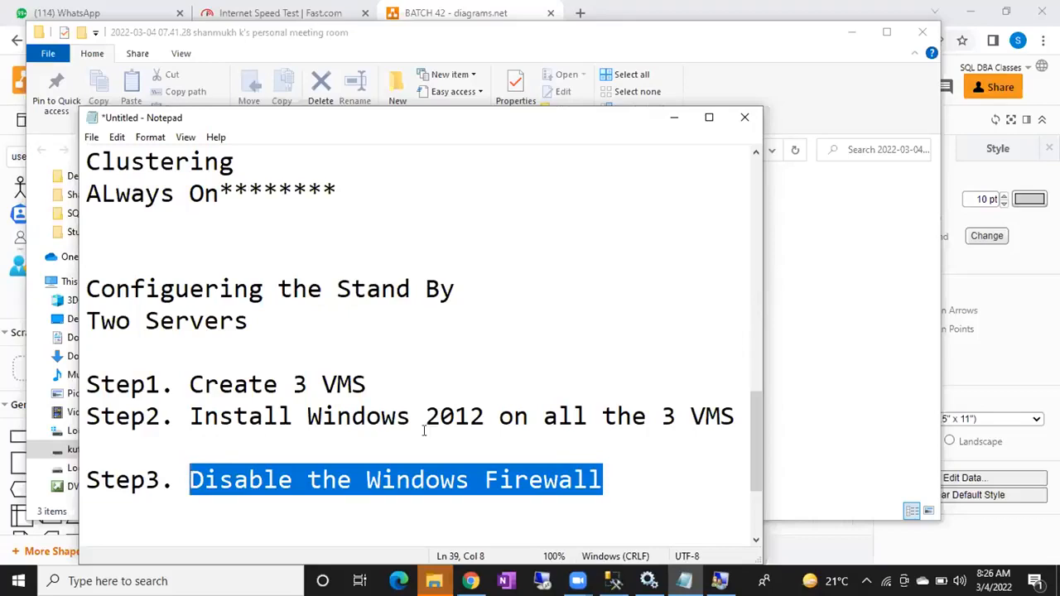
Step: Add the line "Ste4. We are going to assign static Ips" directly below Step3
left_click(614, 470)
key("Return")
type("St")
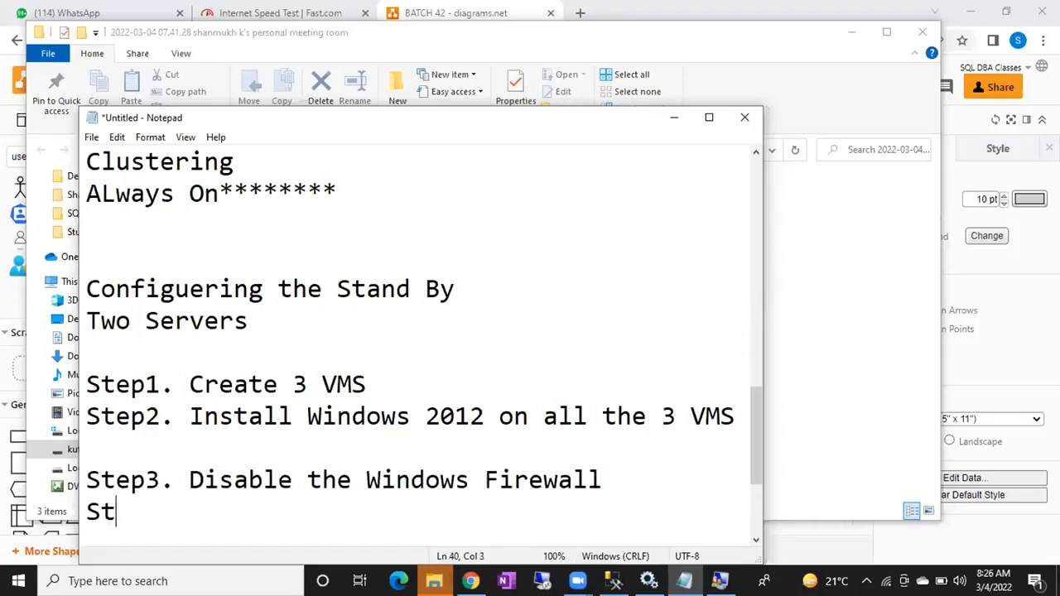
type("e4. We are go")
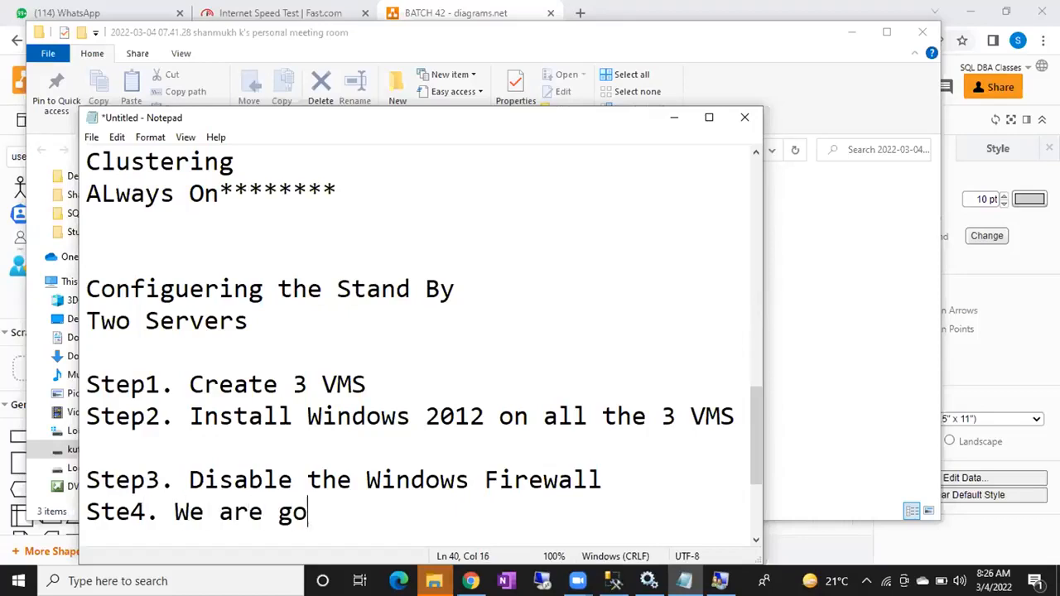
type("ing to ass")
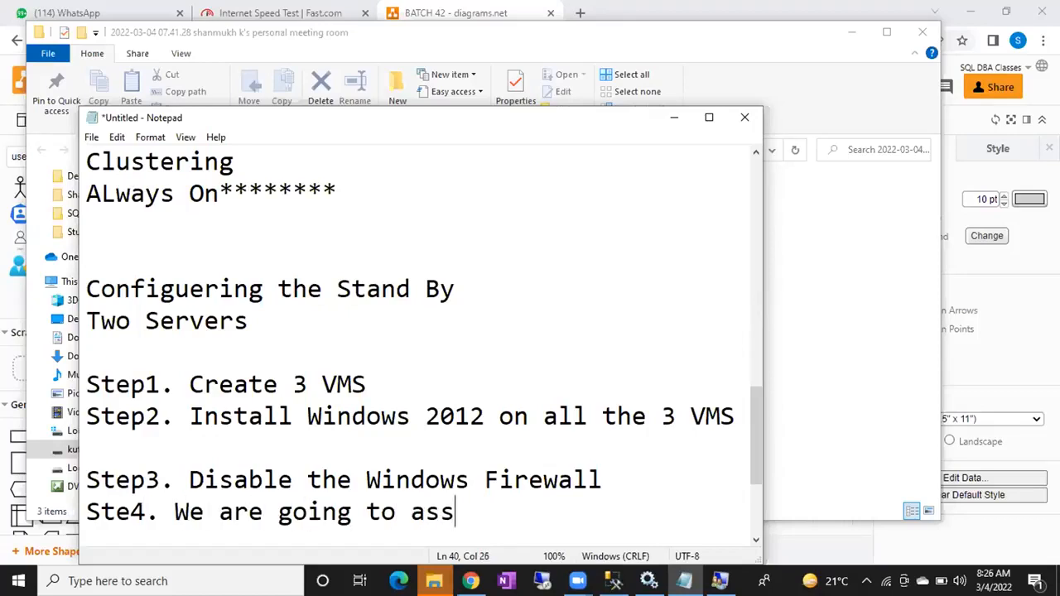
type("ign stati")
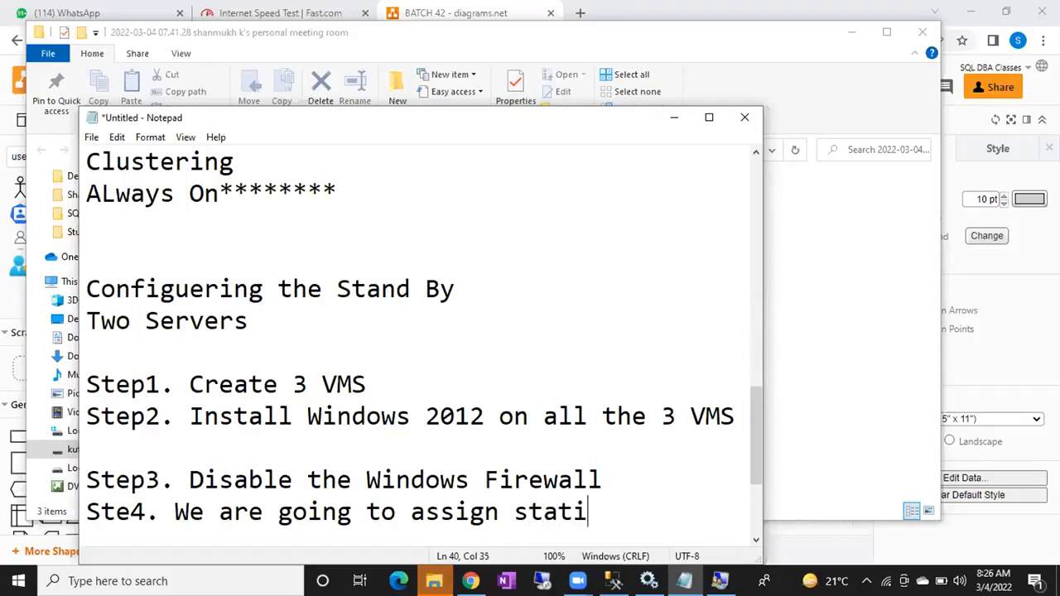
type("c Ip ")
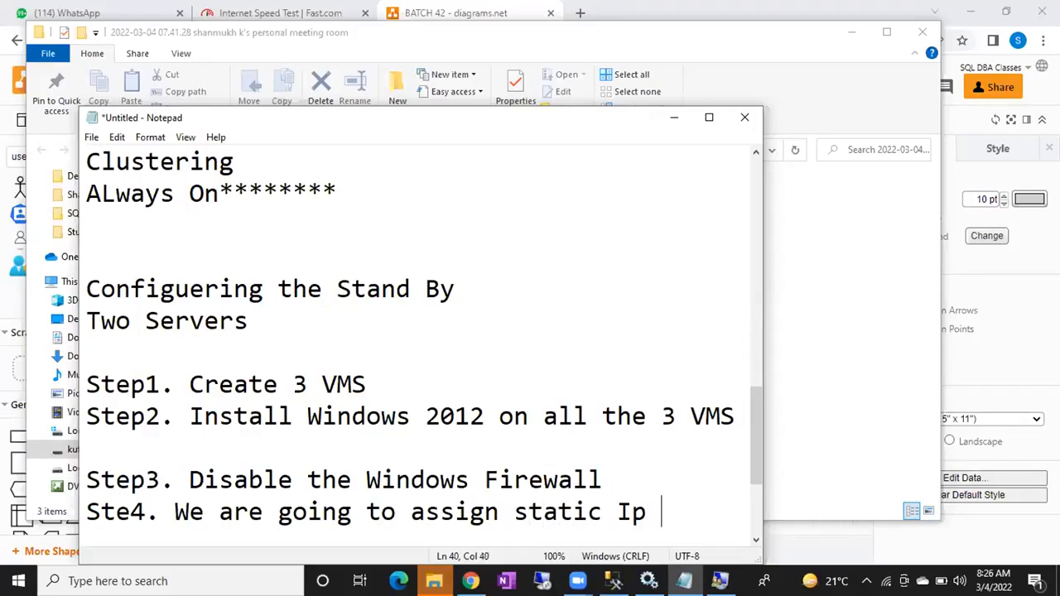
type("s")
key("Return")
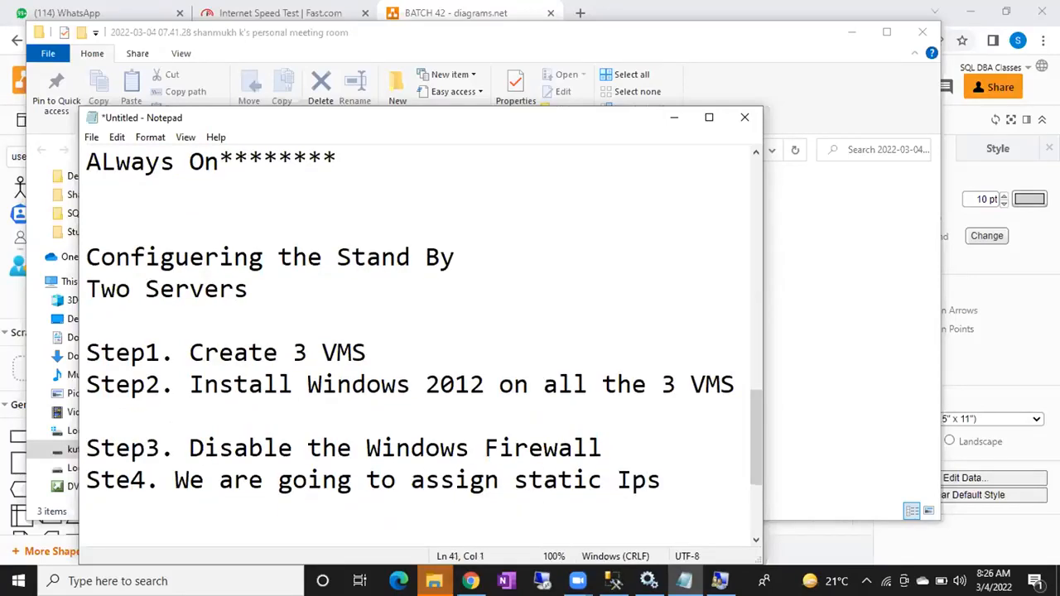
Step: Add the line "Step5. Will change the server Names" below the static IP line, followed by a blank line
type("Step")
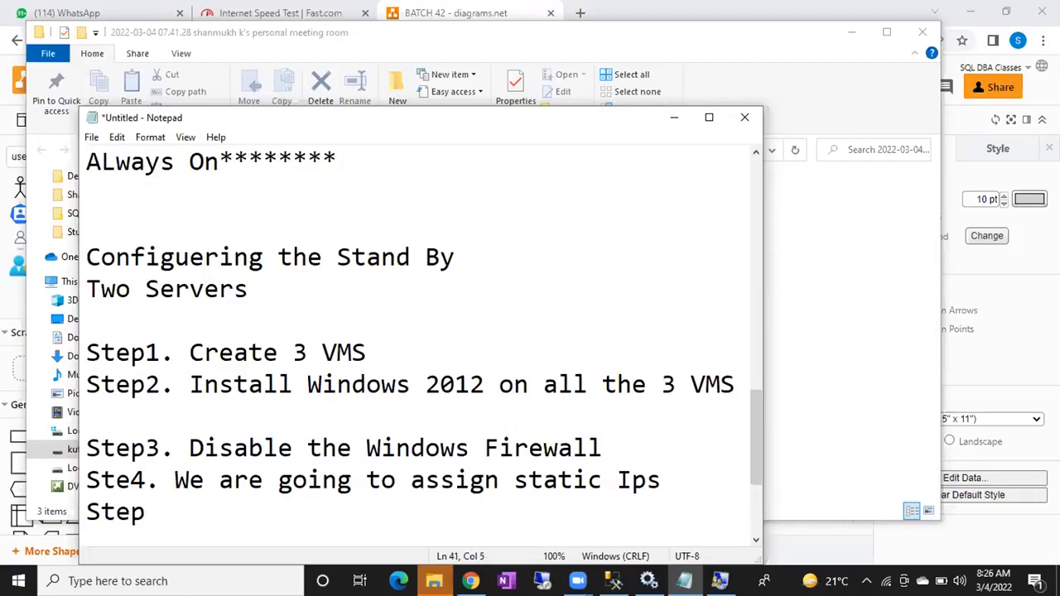
type("5. Will cha")
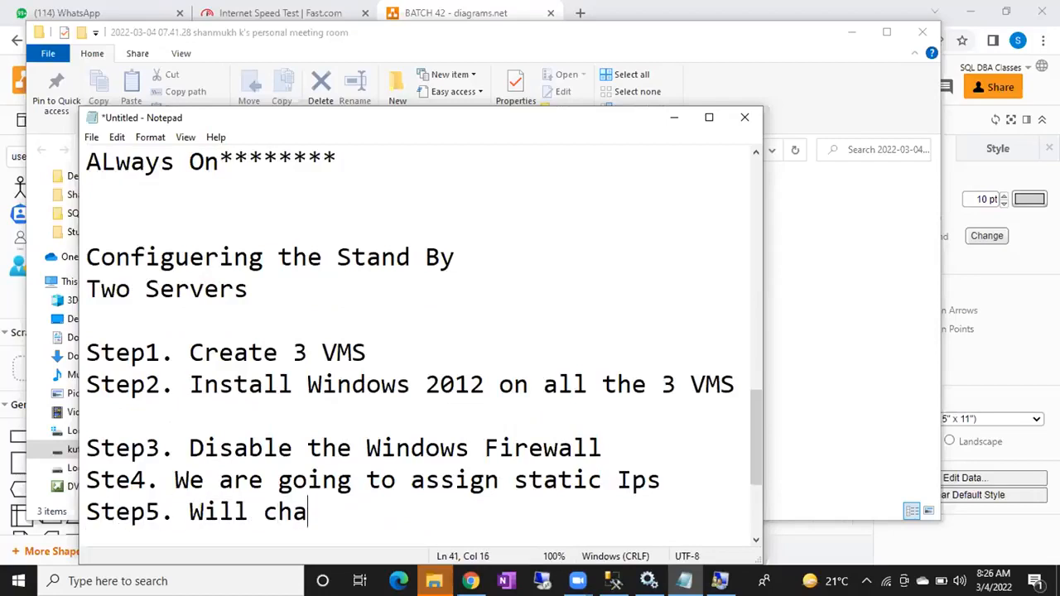
type("nge the server Names")
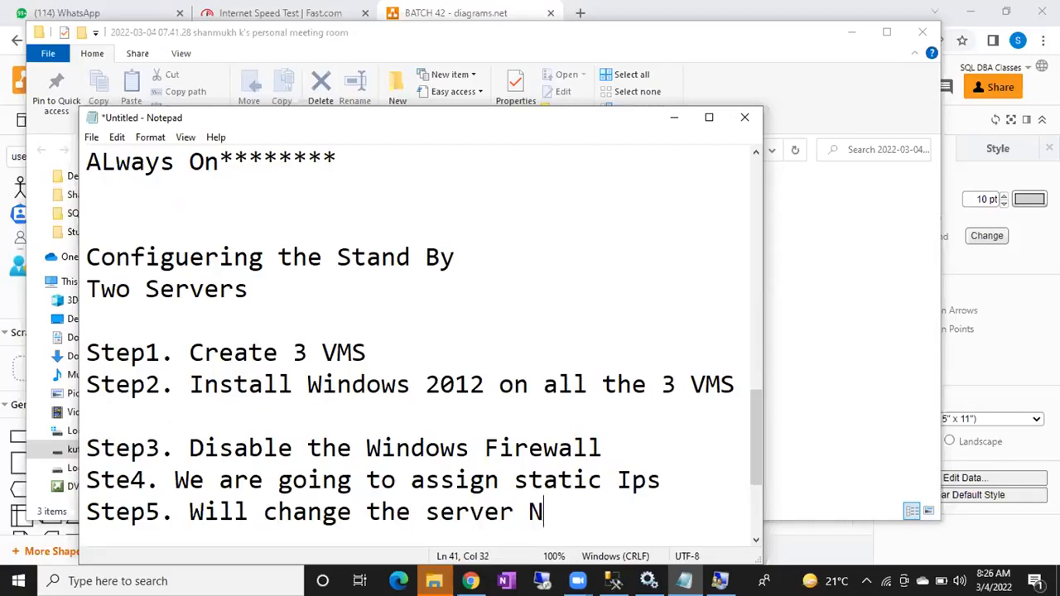
key("Return")
key("Return")
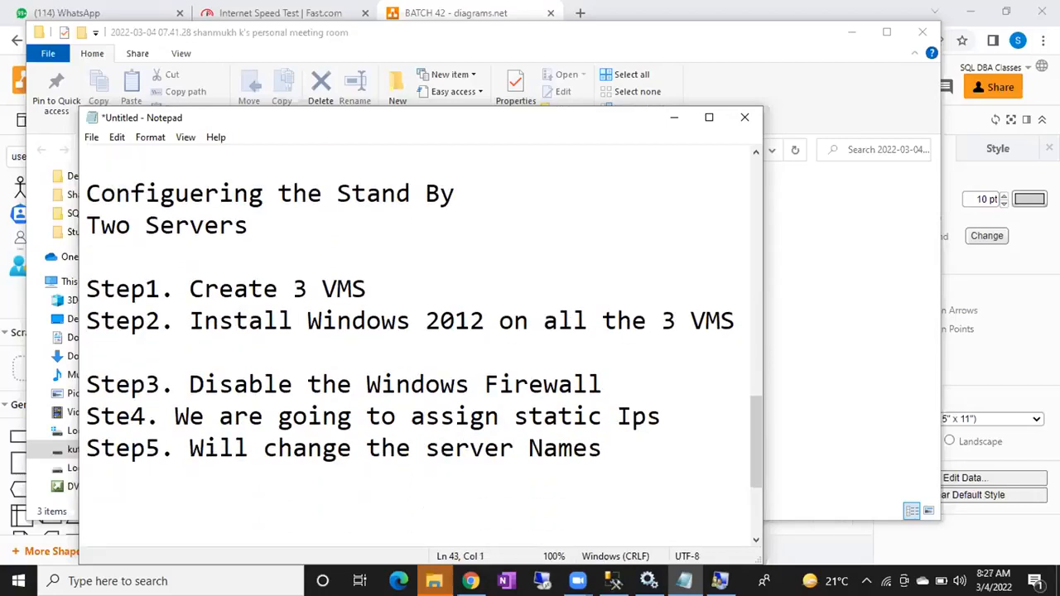
Step: Insert the heading "For COmmunication" on its own line directly above Step3, keeping a blank line after Step2
key("Up")
key("Up")
key("Up")
key("Up")
key("Up")
key("Return")
type("For COmmunication")
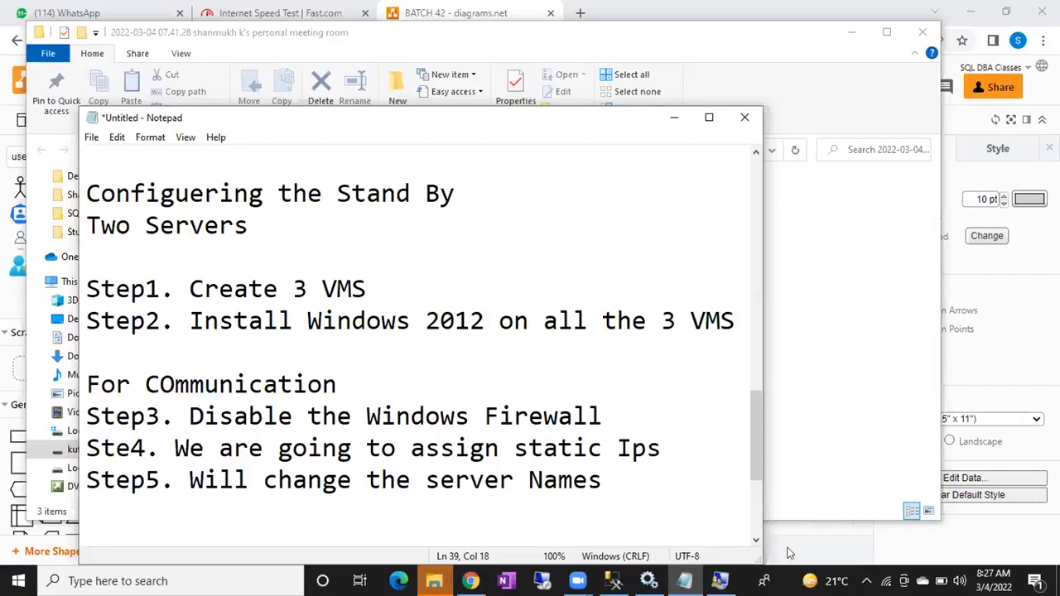
left_click_drag(603, 480, 86, 414)
left_click(629, 476)
key("alt+Tab")
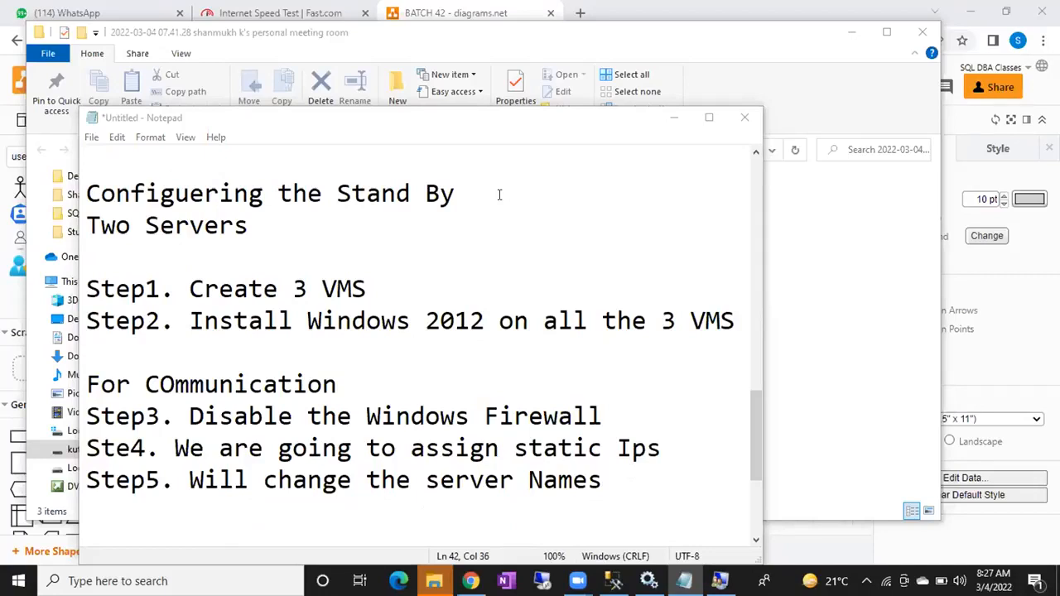
Step: Write "Install AD DS- In the AD Machine" below Step5, leaving one blank line before it
scroll(528, 369, "down", 3)
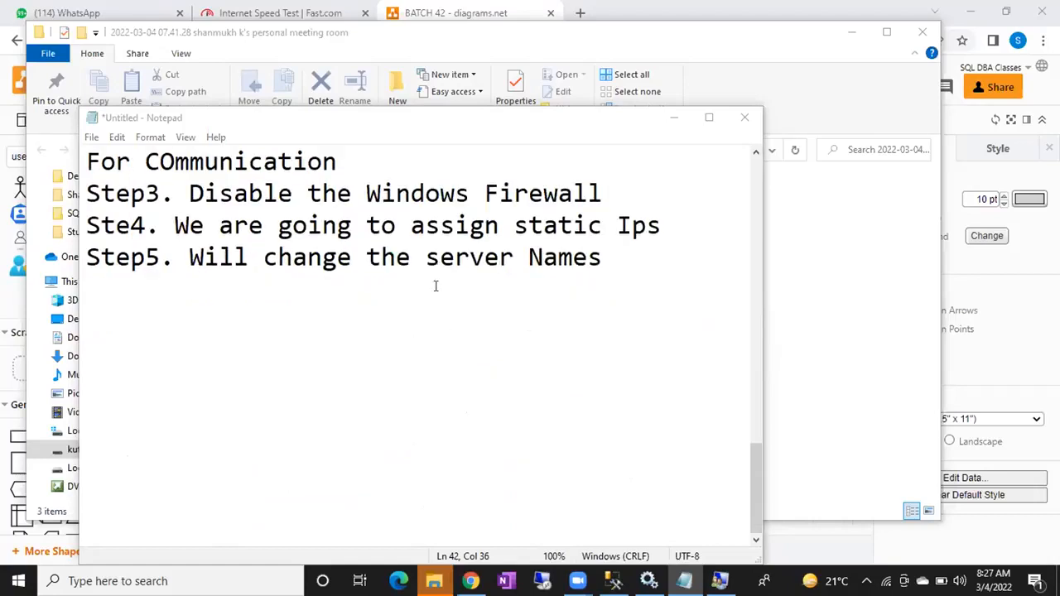
left_click(632, 269)
key("Return")
key("Return")
type("Inst")
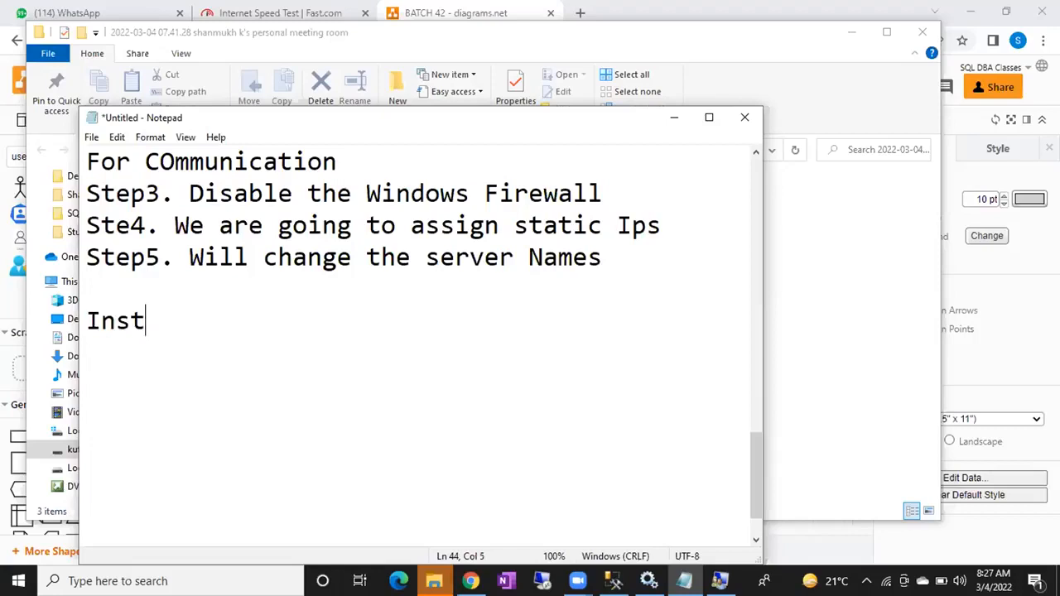
type("all AD DS")
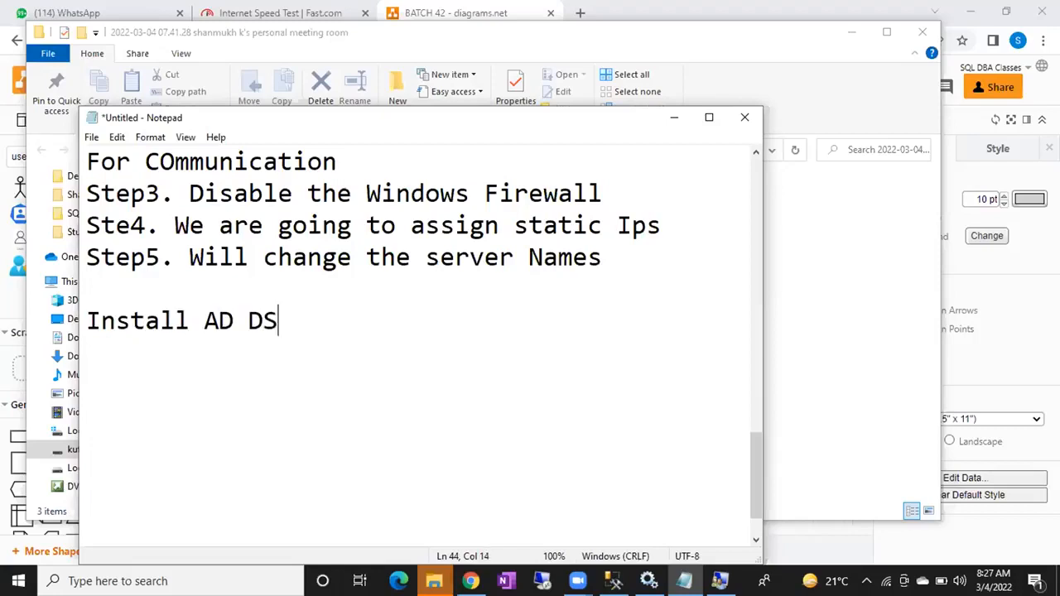
type("- In the AD Machine")
key("Return")
Step: Write "Then Add Node1, Node2 in the AD Setup" below the AD DS installation line and start a new line
type("Then Ad")
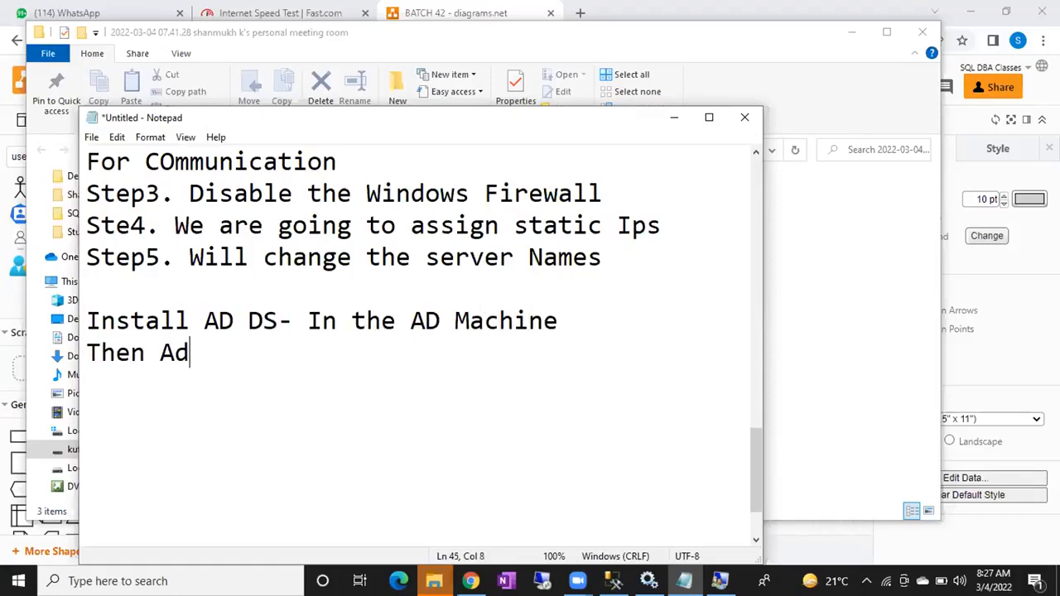
type("d Node1")
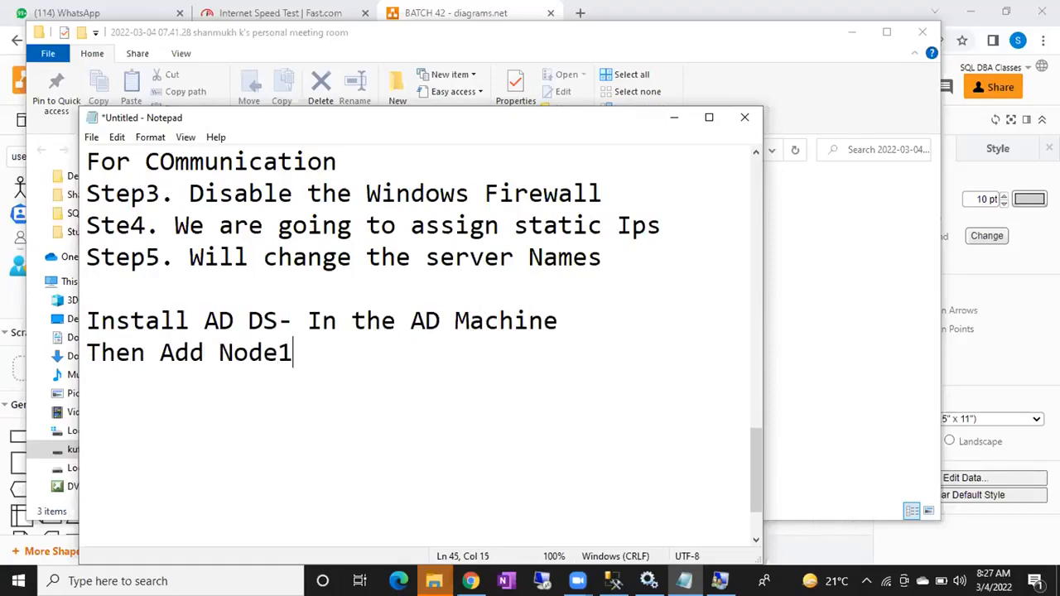
type(", Node2")
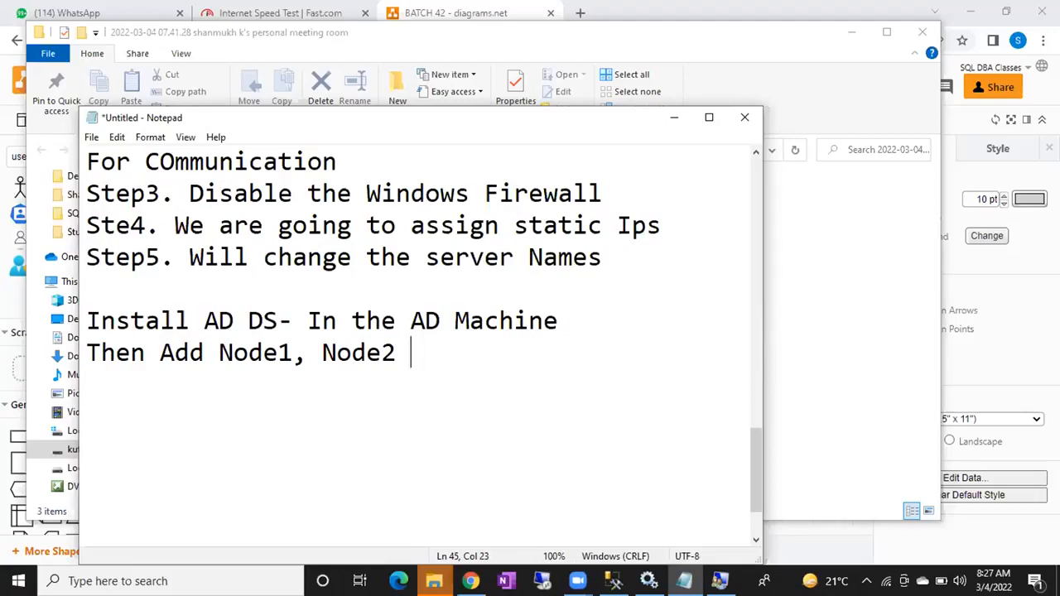
type("in the")
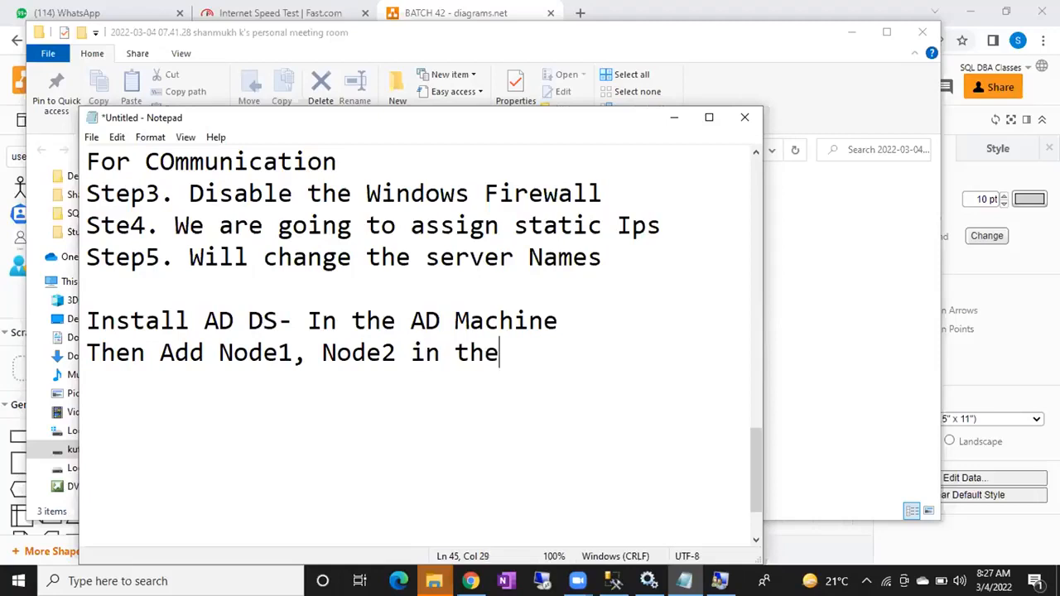
type(" AD Setup")
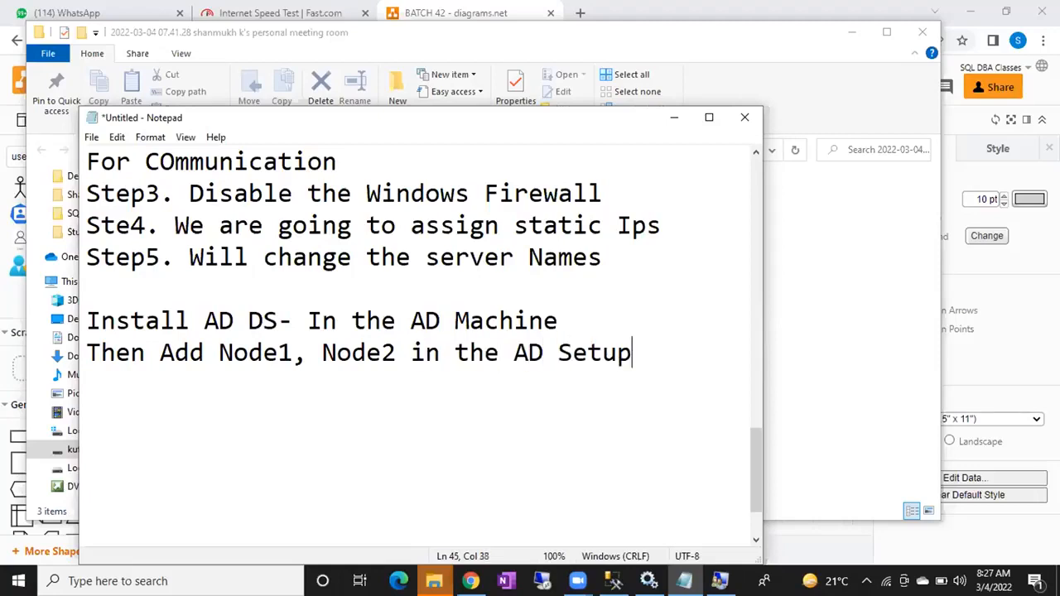
key("Return")
Step: Review the setup notes by highlighting the VM creation steps, the communication steps and the AD DS lines
scroll(414, 331, "up", 2)
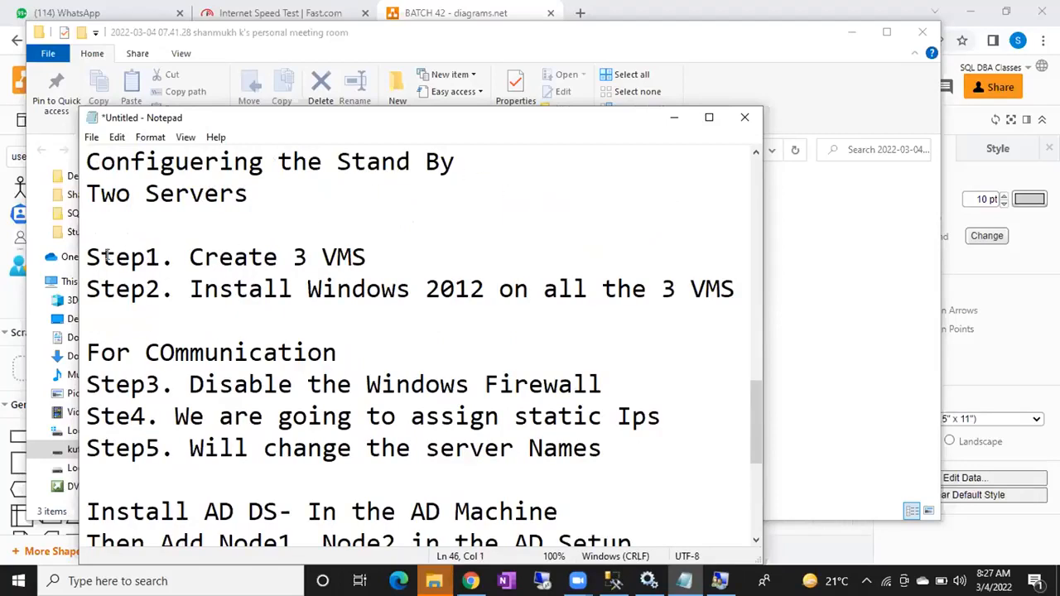
left_click_drag(88, 257, 312, 527)
left_click_drag(602, 353, 50, 170)
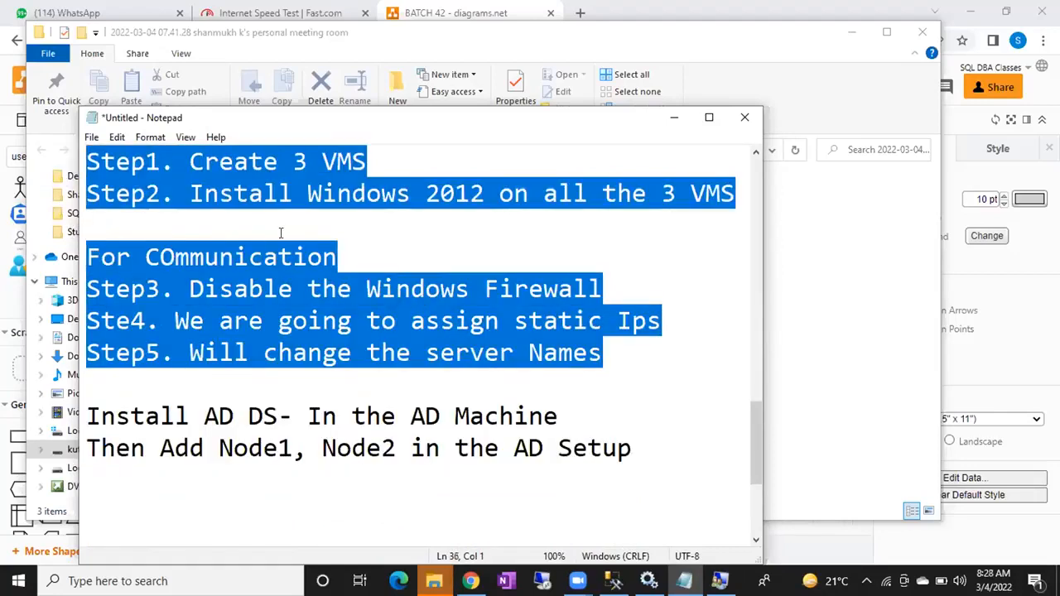
left_click_drag(87, 416, 632, 452)
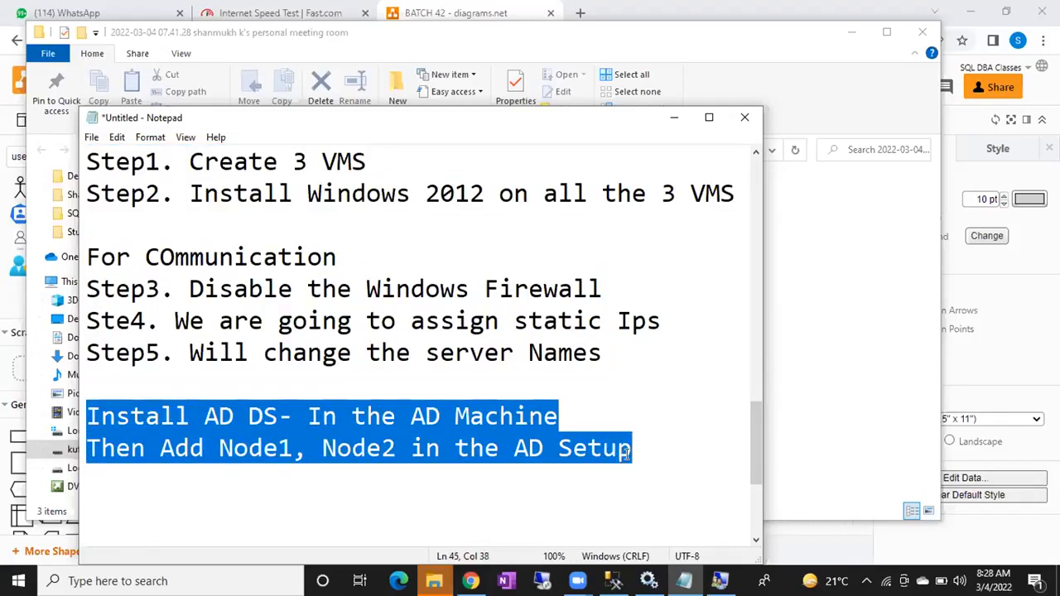
scroll(517, 286, "up", 2)
left_click(84, 348)
left_click_drag(87, 352, 596, 374)
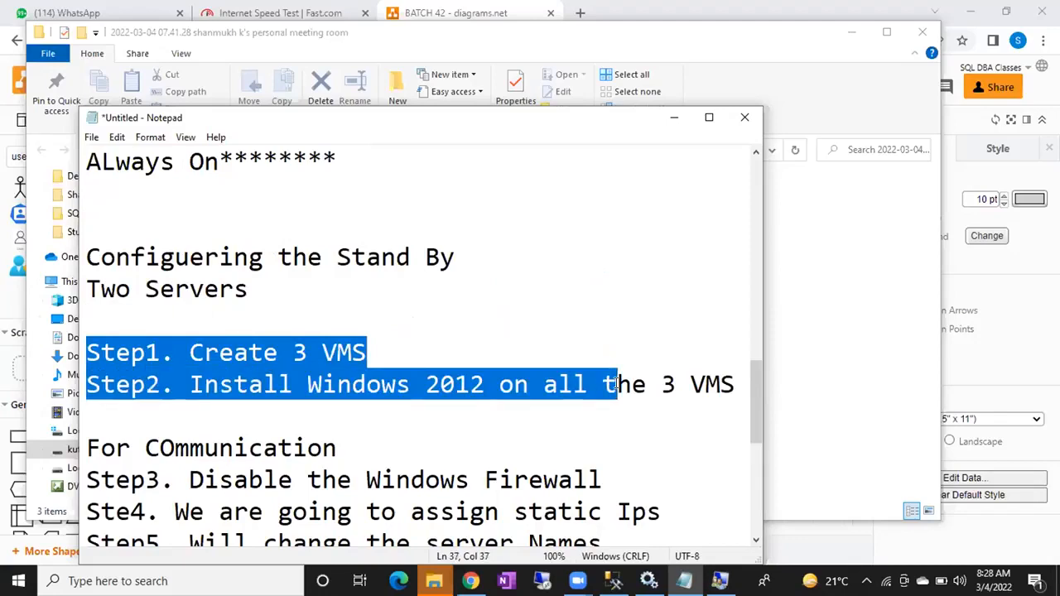
scroll(617, 383, "down", 1)
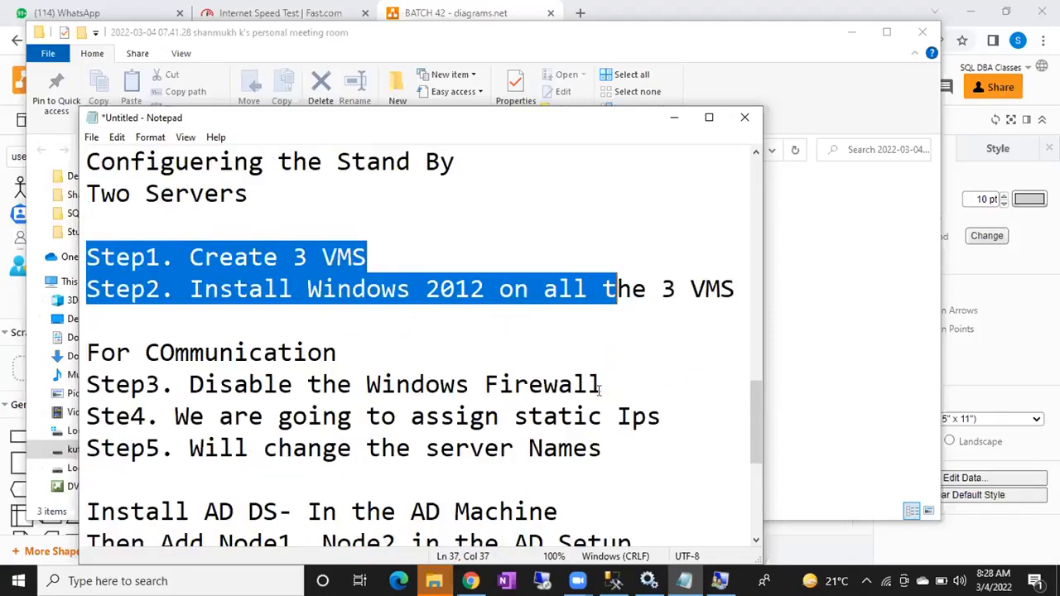
left_click_drag(613, 448, 74, 354)
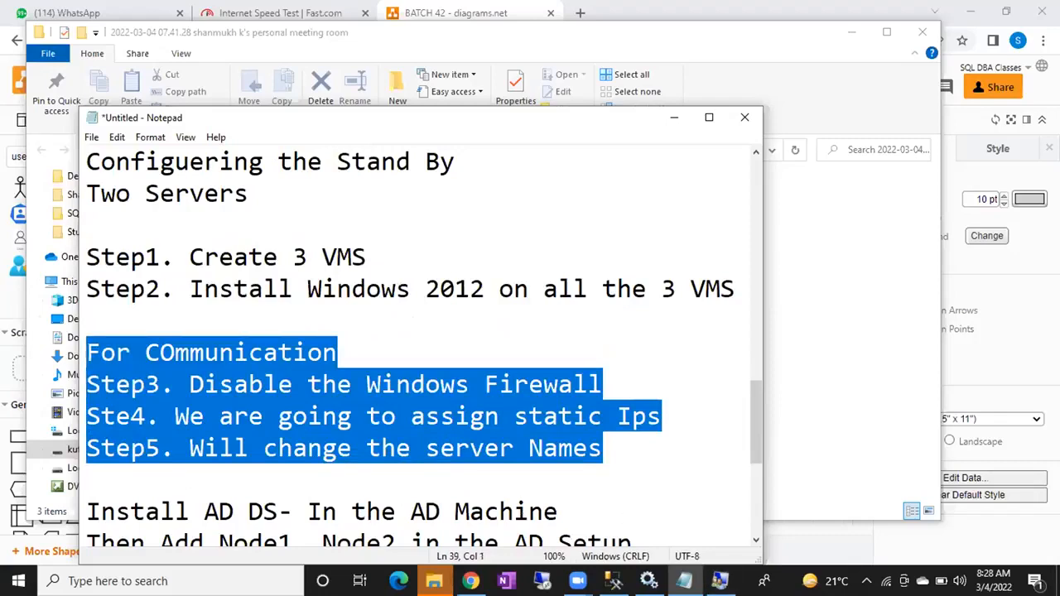
Step: Switch to Task Manager and end the Photos task
right_click(745, 581)
left_click(795, 503)
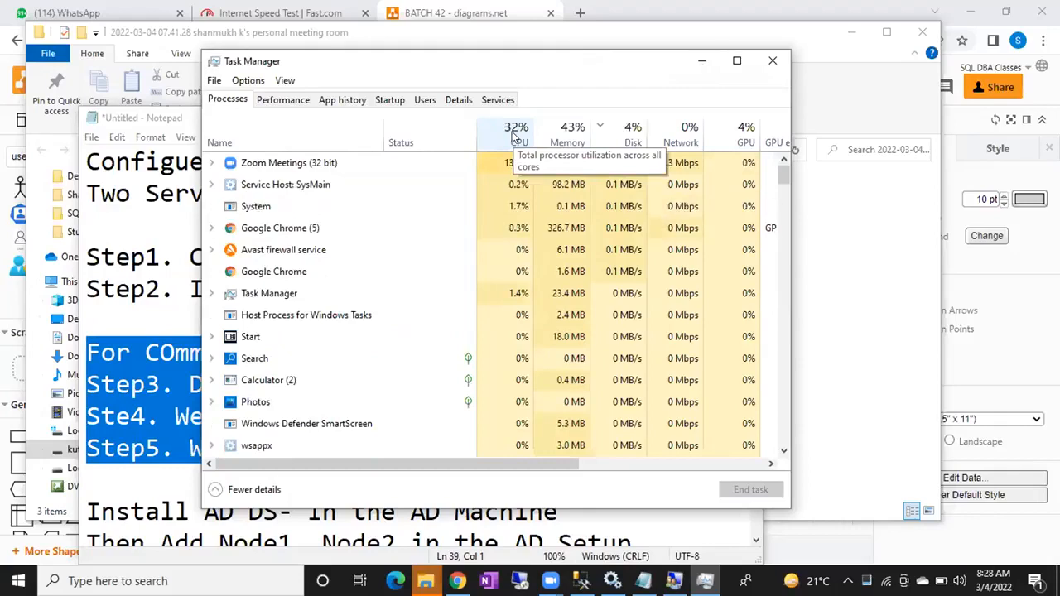
right_click(281, 404)
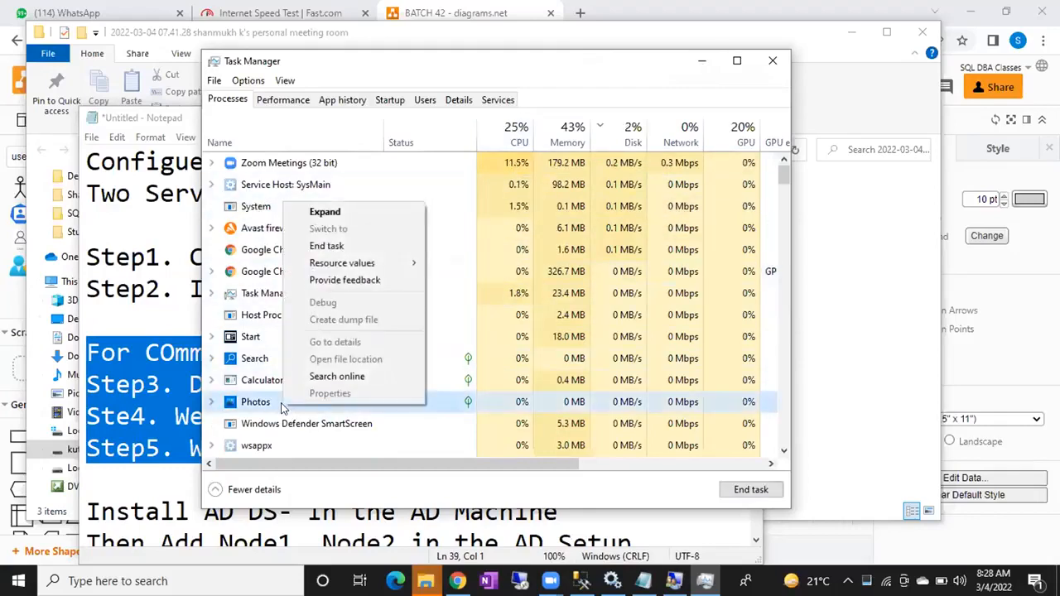
left_click(331, 246)
Step: End the AnyDesk (32 bit) process listed just below Avast Antivirus
scroll(348, 352, "down", 2)
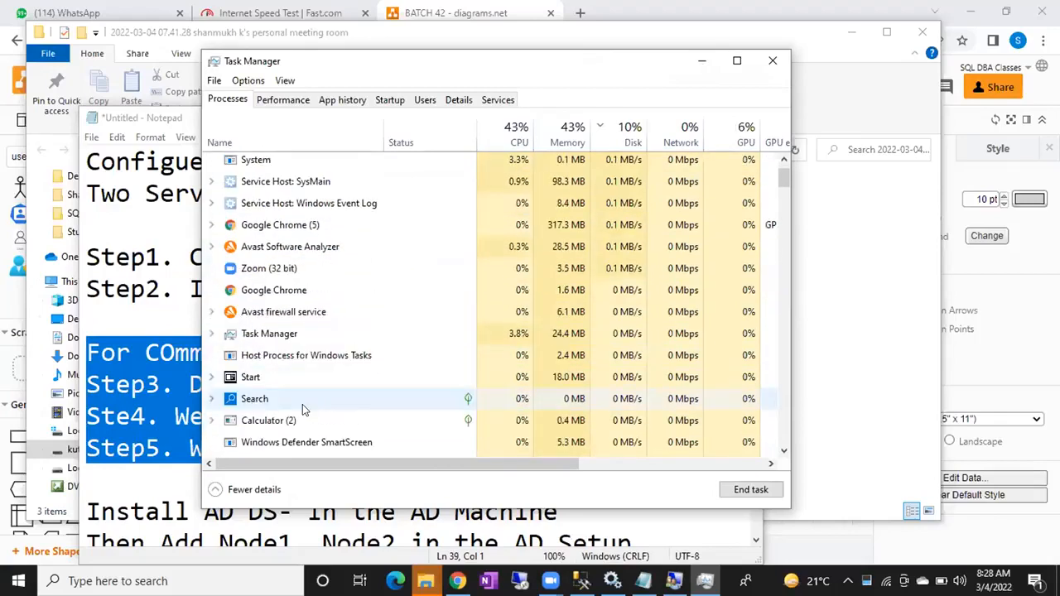
scroll(303, 404, "down", 3)
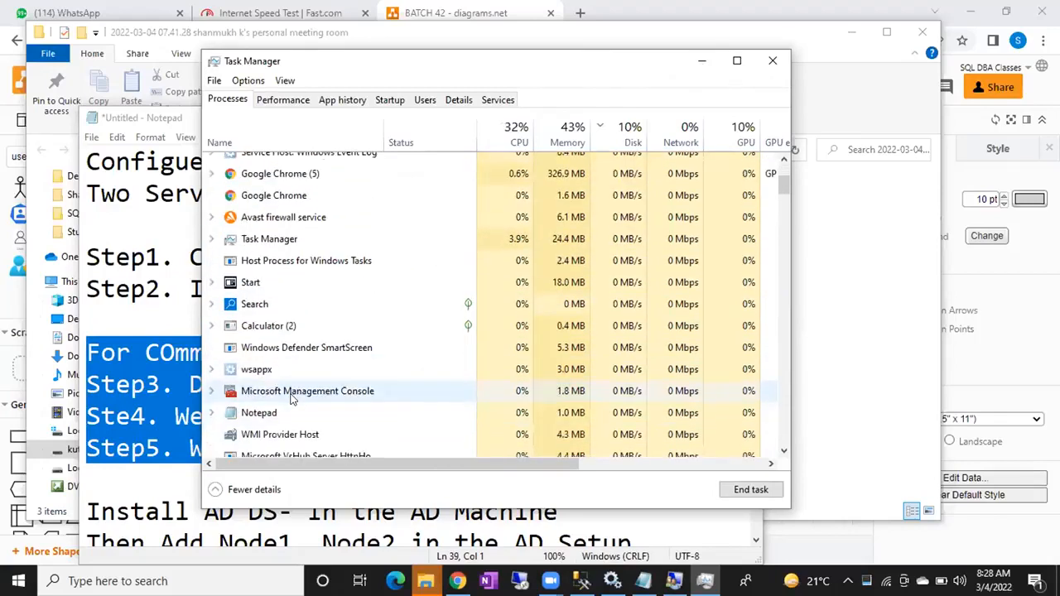
scroll(291, 400, "down", 2)
scroll(291, 400, "down", 4)
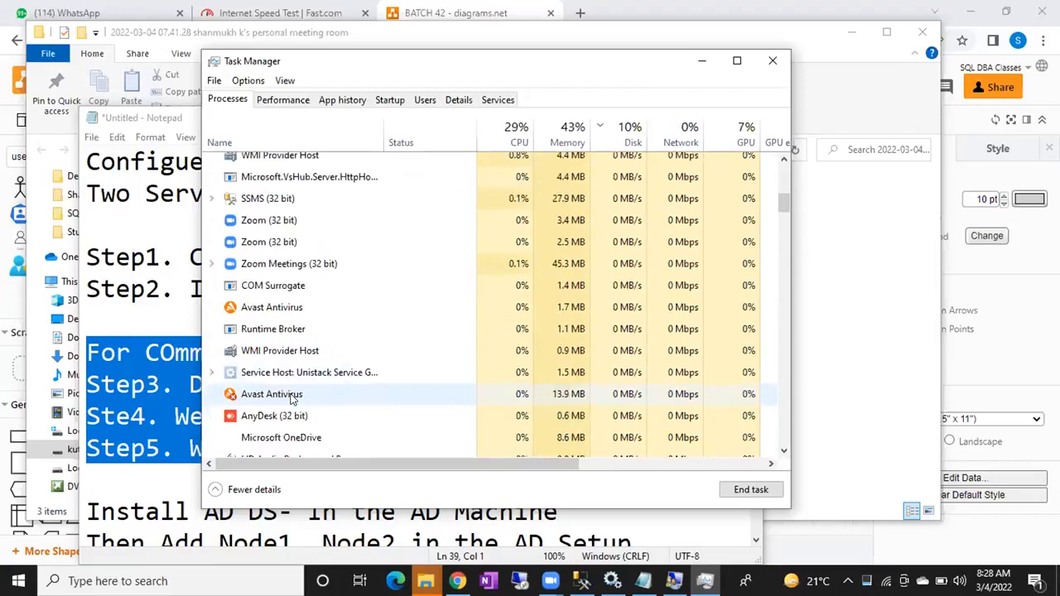
scroll(292, 400, "down", 1)
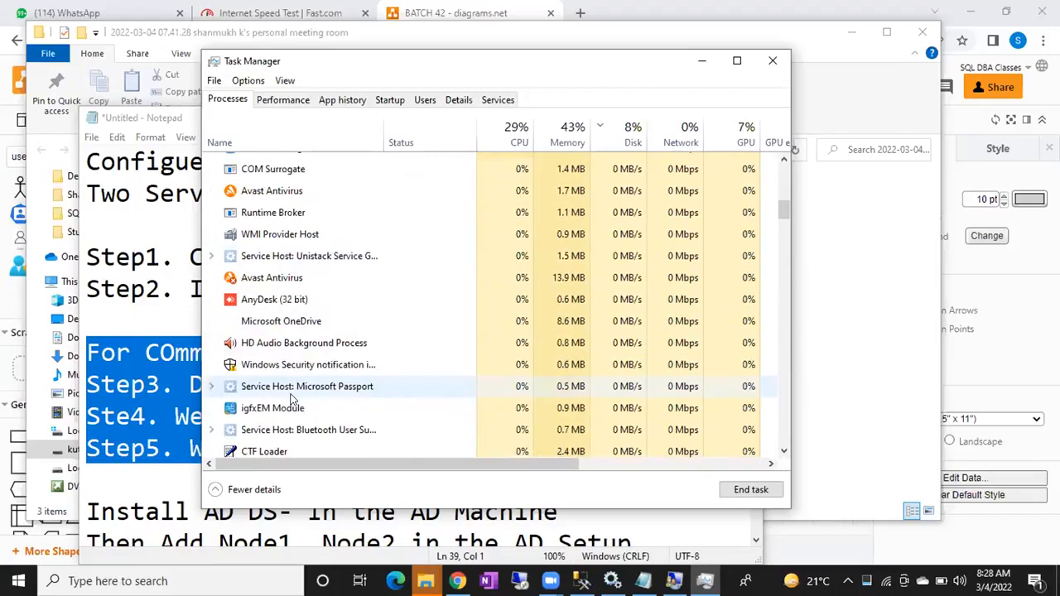
right_click(276, 301)
left_click(314, 312)
Step: Stop the MSSQLSERVER service from SQL Server Management Studio and close that program without saving SQLQuery3.sql
scroll(343, 381, "down", 1)
scroll(344, 383, "down", 2)
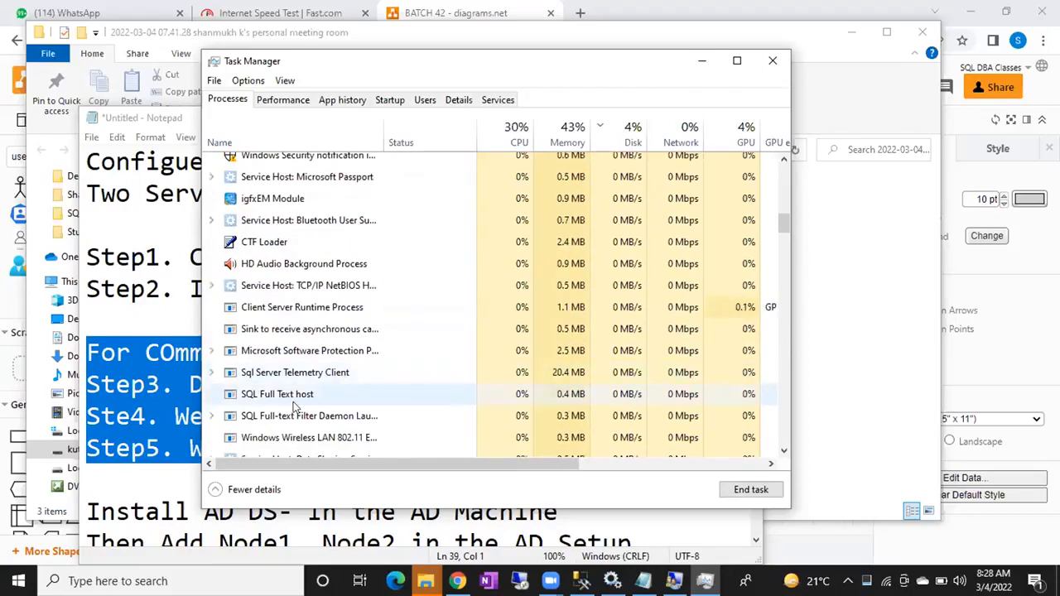
scroll(282, 377, "up", 1)
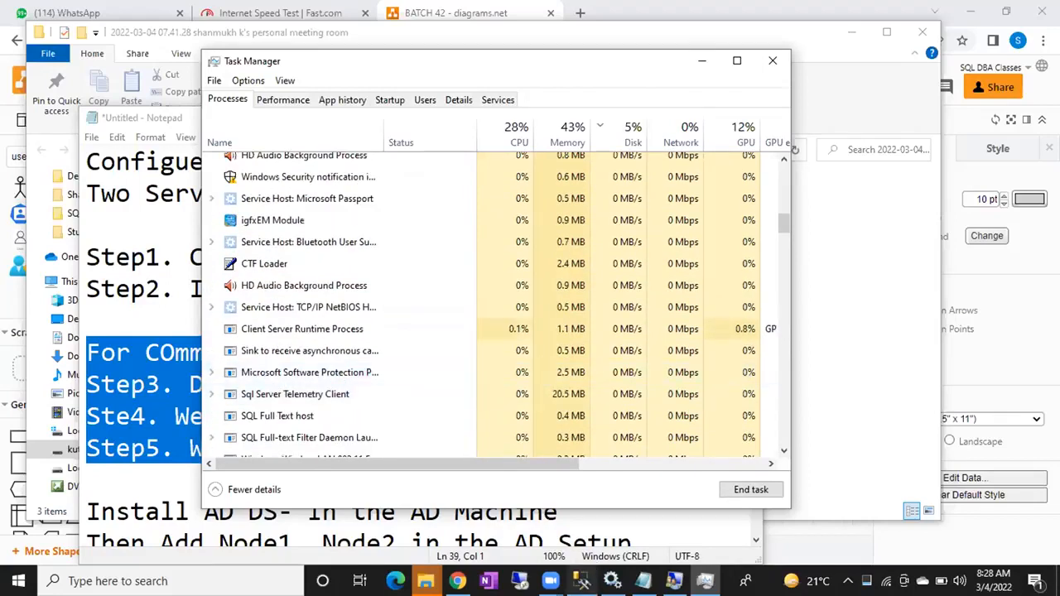
left_click(583, 579)
right_click(112, 130)
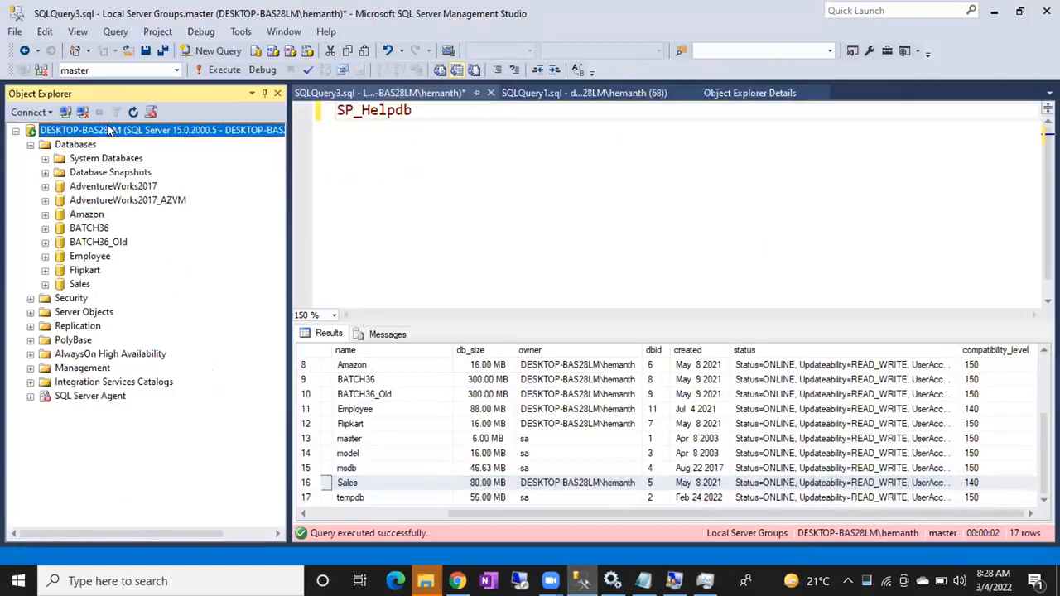
left_click(162, 252)
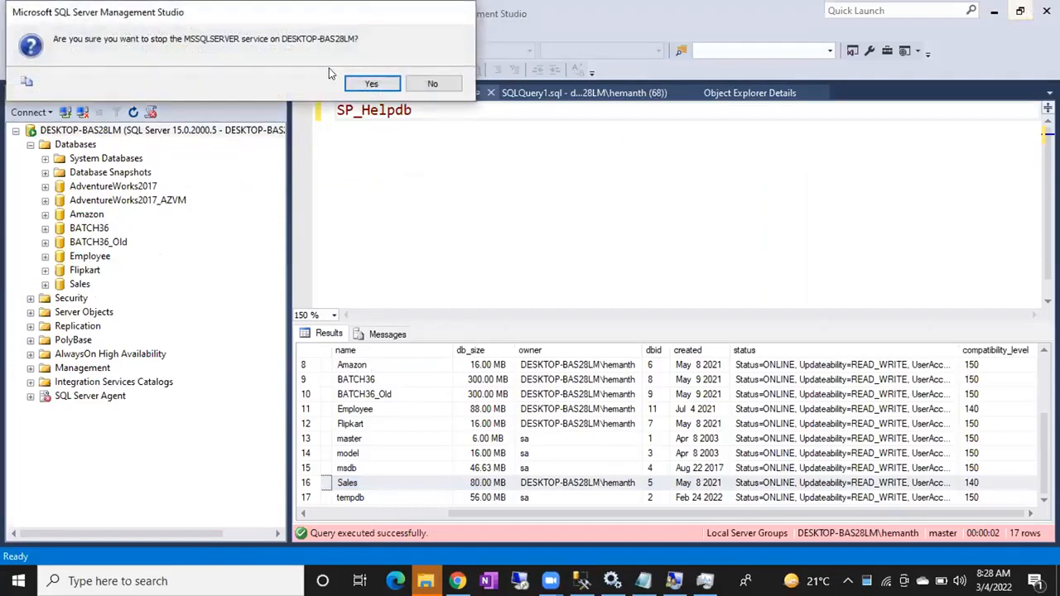
left_click(369, 83)
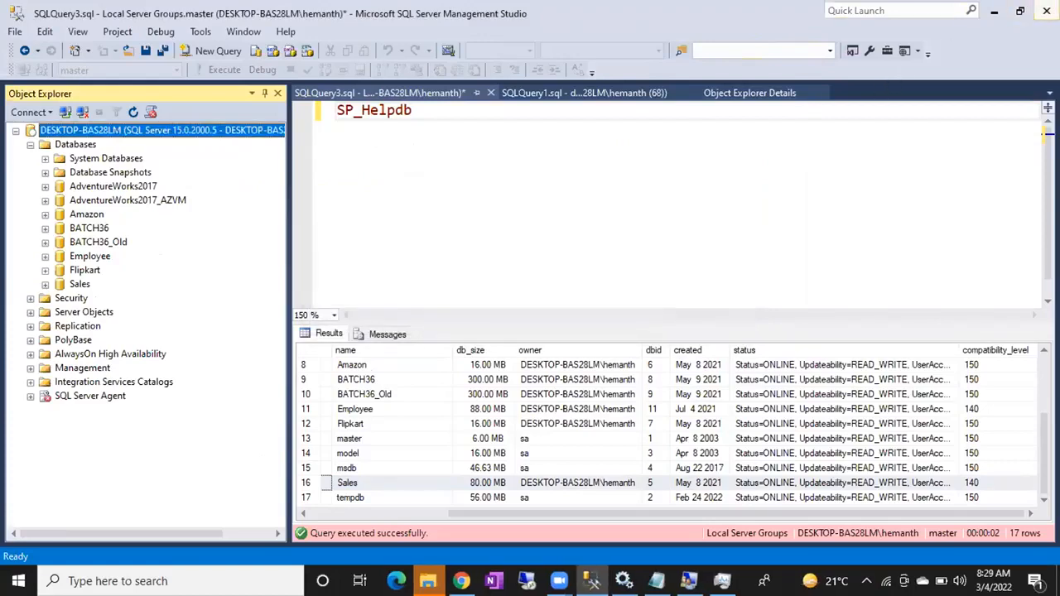
left_click(1047, 11)
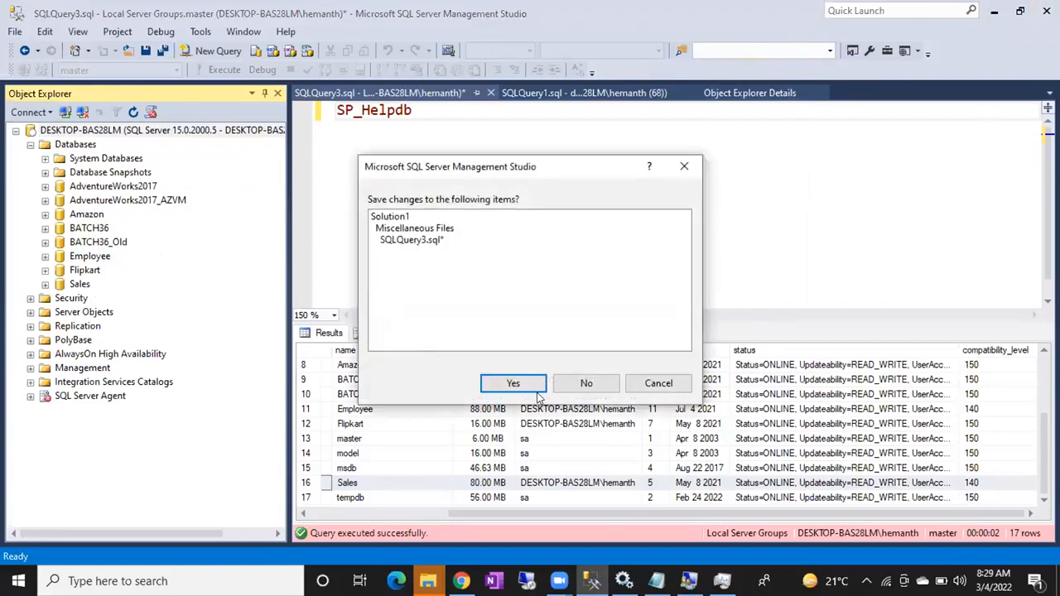
left_click(586, 384)
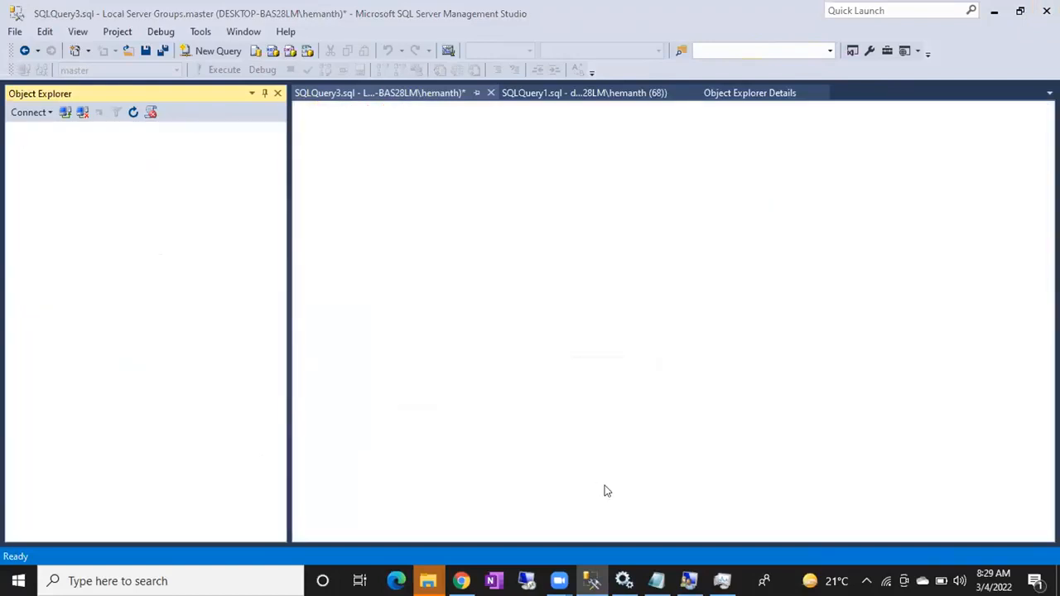
Step: Return to Task Manager and end the Google Crash Handler (32 bit) process
left_click(722, 581)
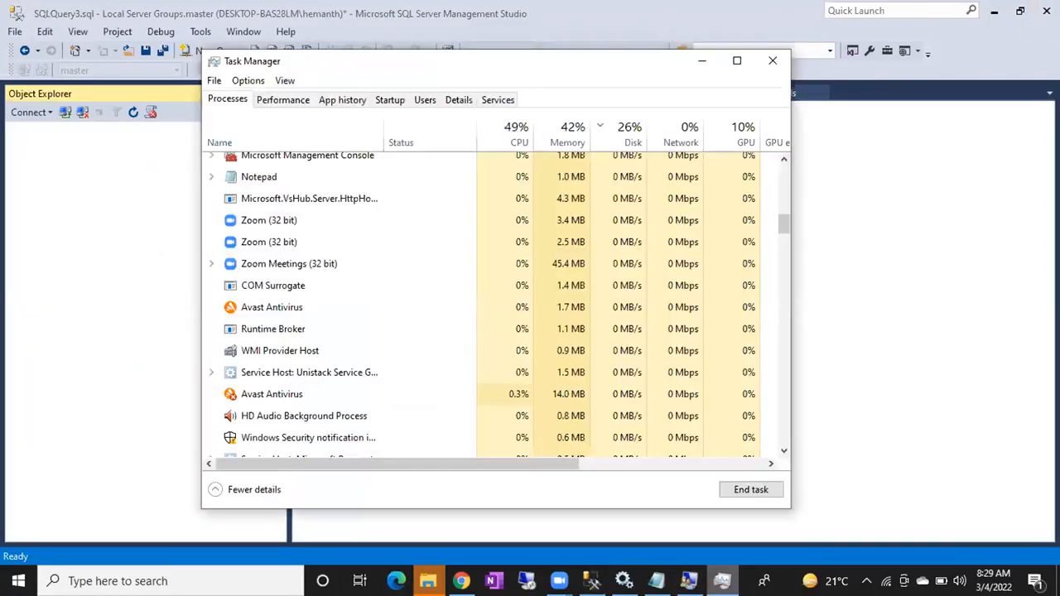
scroll(362, 380, "down", 1)
scroll(362, 380, "down", 2)
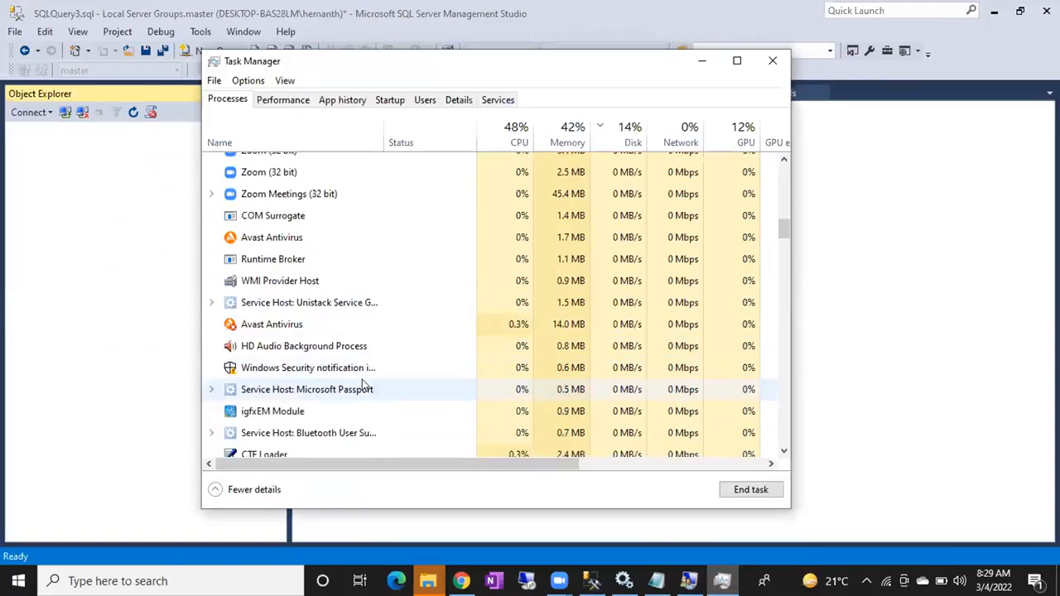
scroll(362, 379, "up", 1)
scroll(362, 379, "down", 1)
scroll(362, 379, "down", 1)
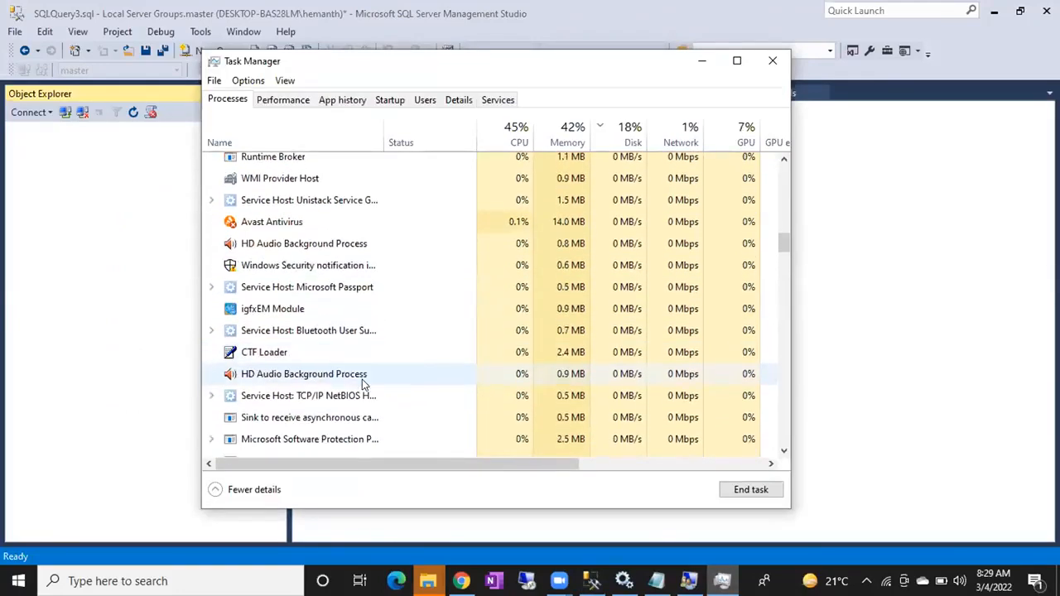
scroll(362, 381, "down", 4)
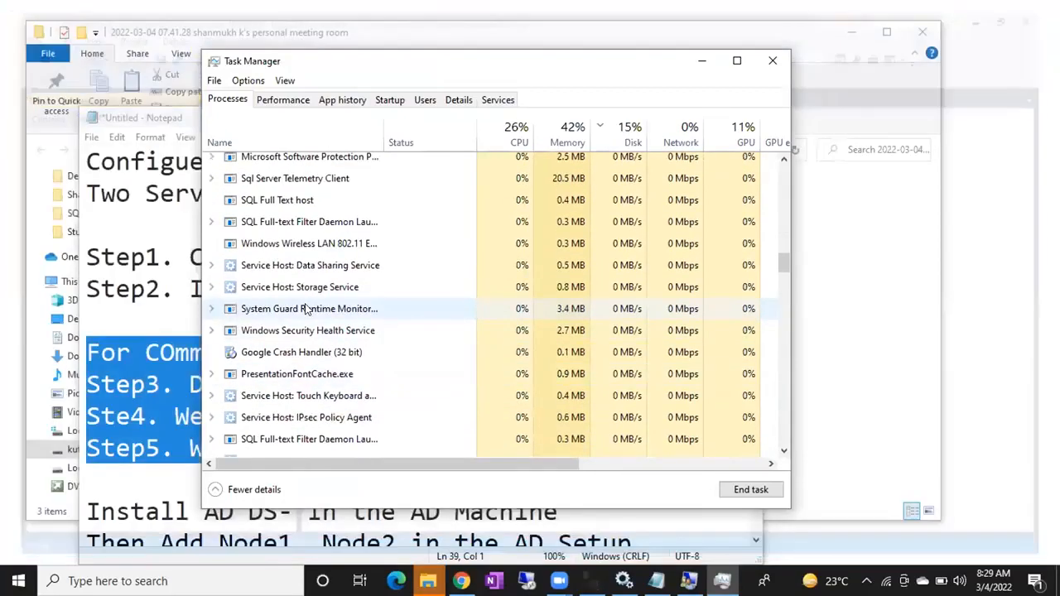
right_click(294, 351)
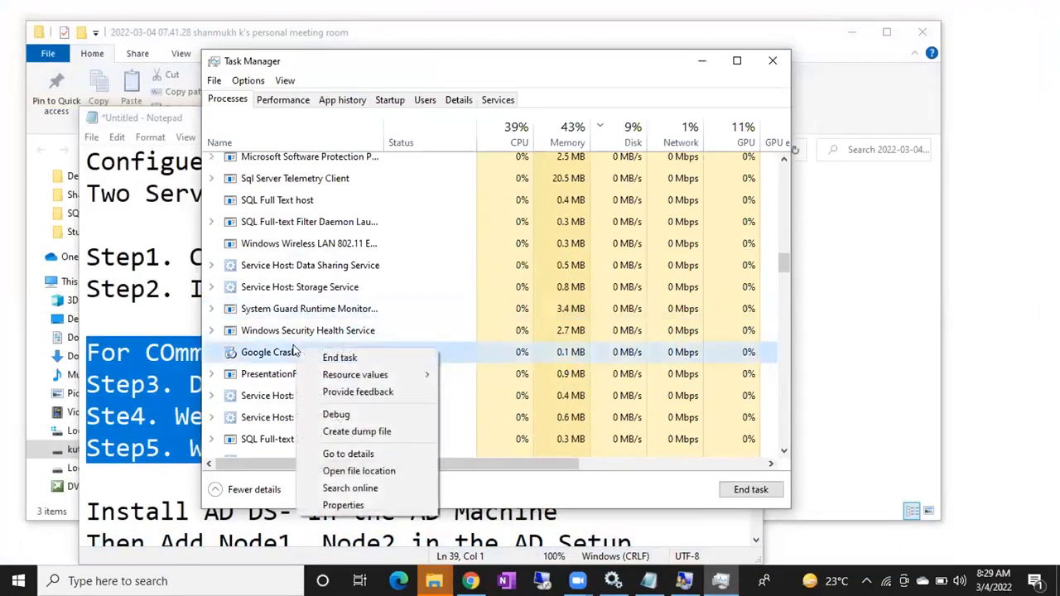
left_click(339, 358)
Step: End the WavesSysSvc Service Application process
scroll(356, 380, "down", 2)
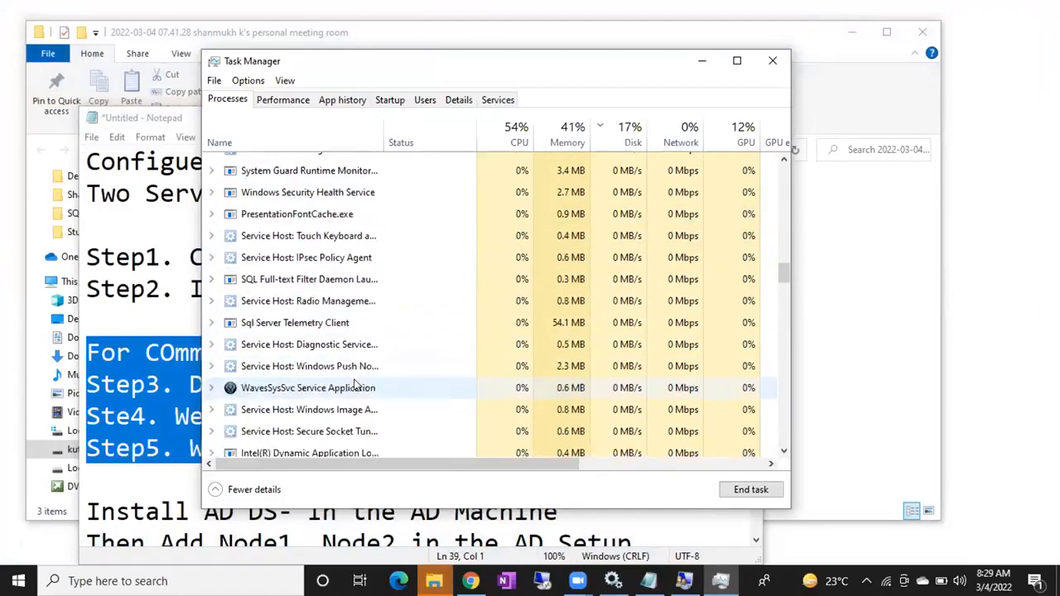
scroll(354, 382, "down", 2)
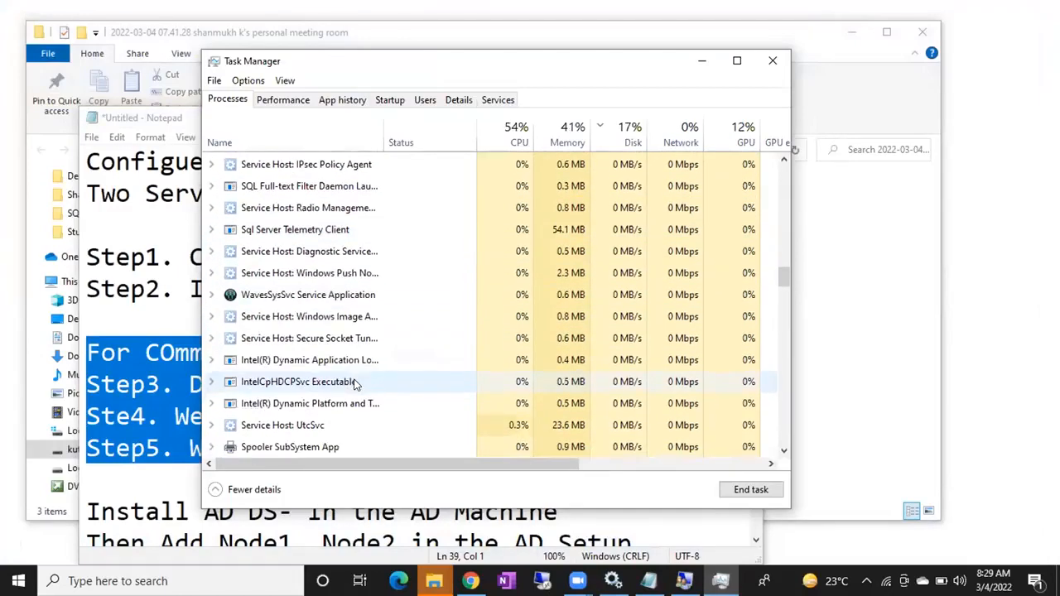
right_click(308, 299)
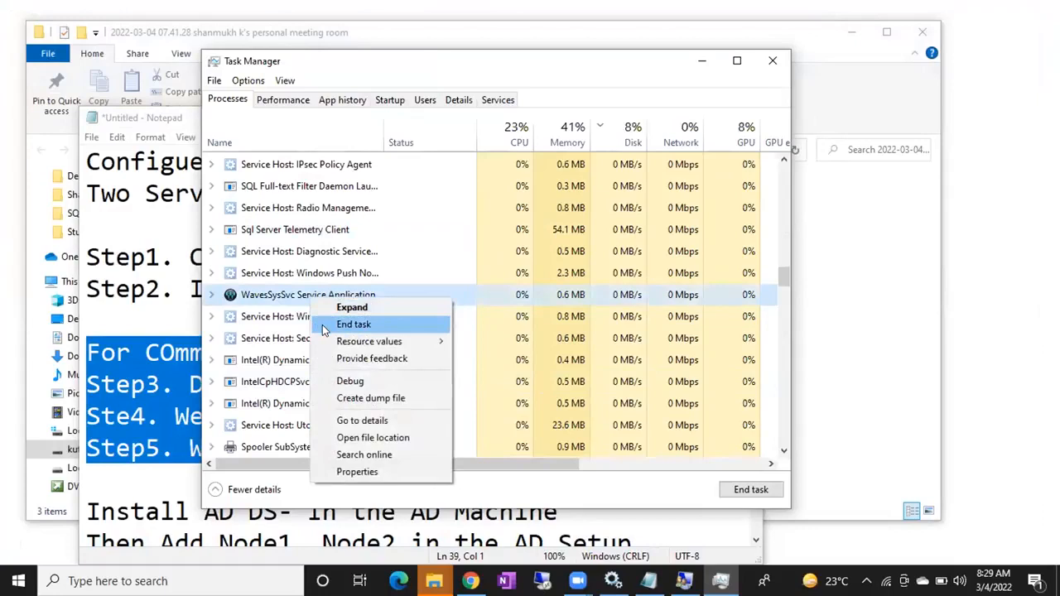
left_click(325, 329)
Step: Look through the remaining running processes and end the Calculator task
scroll(399, 355, "down", 4)
scroll(399, 355, "down", 10)
scroll(399, 355, "up", 10)
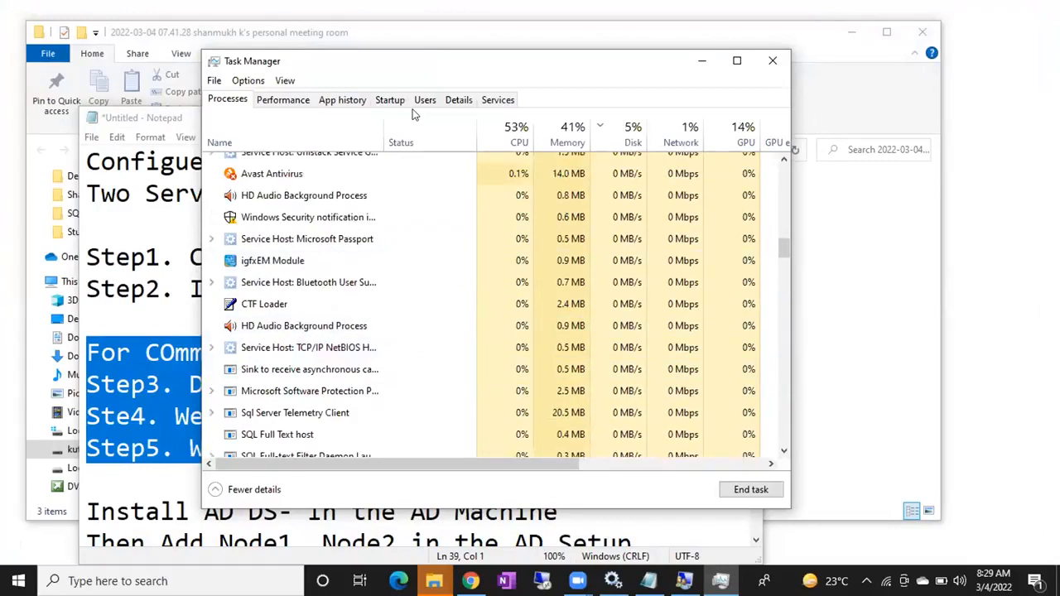
key("super")
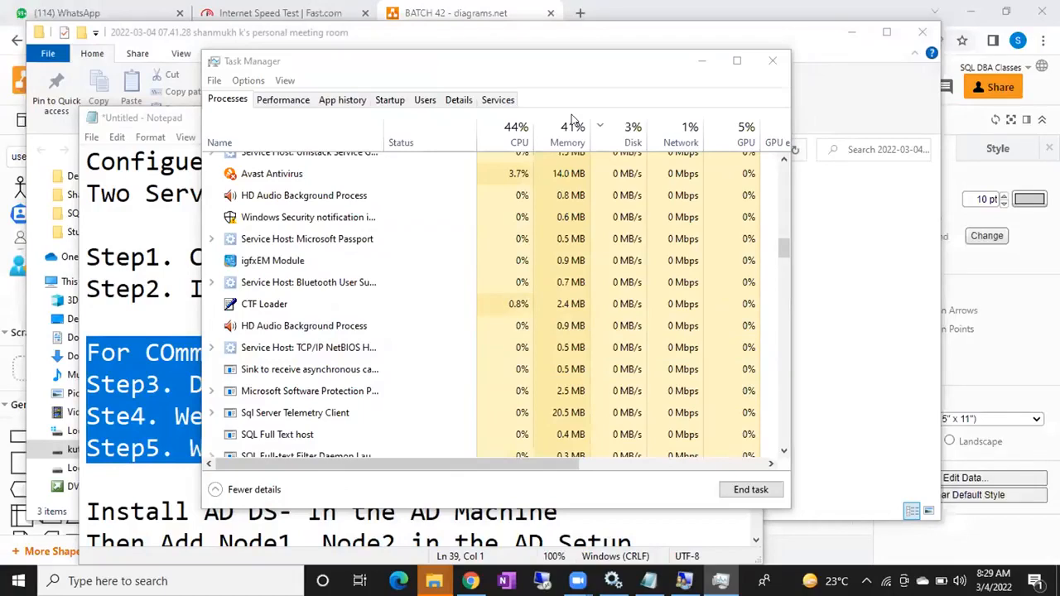
scroll(468, 331, "up", 2)
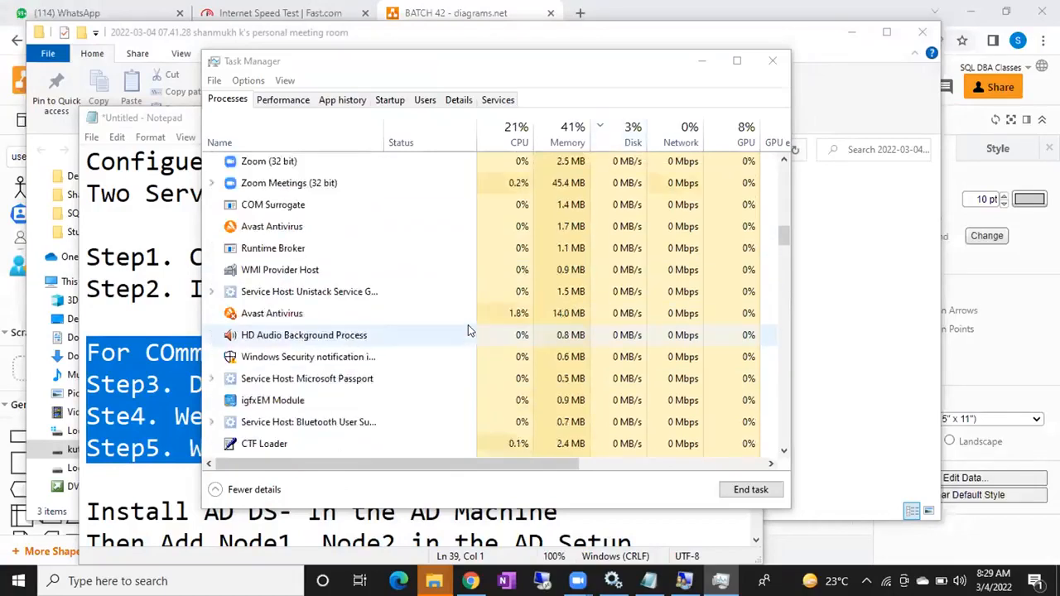
scroll(468, 330, "up", 2)
scroll(416, 308, "up", 2)
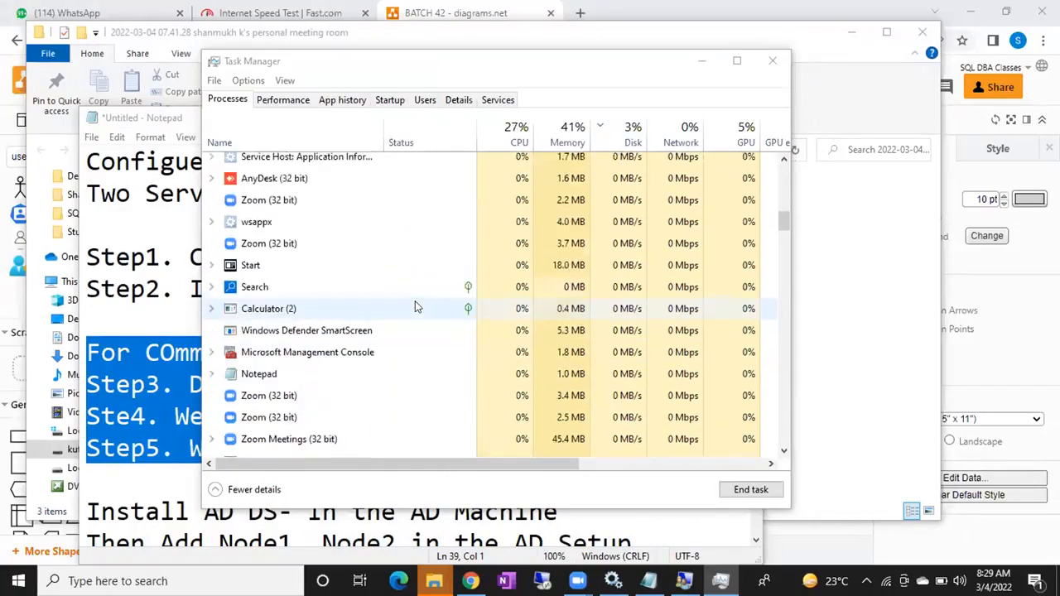
scroll(414, 307, "up", 1)
right_click(303, 340)
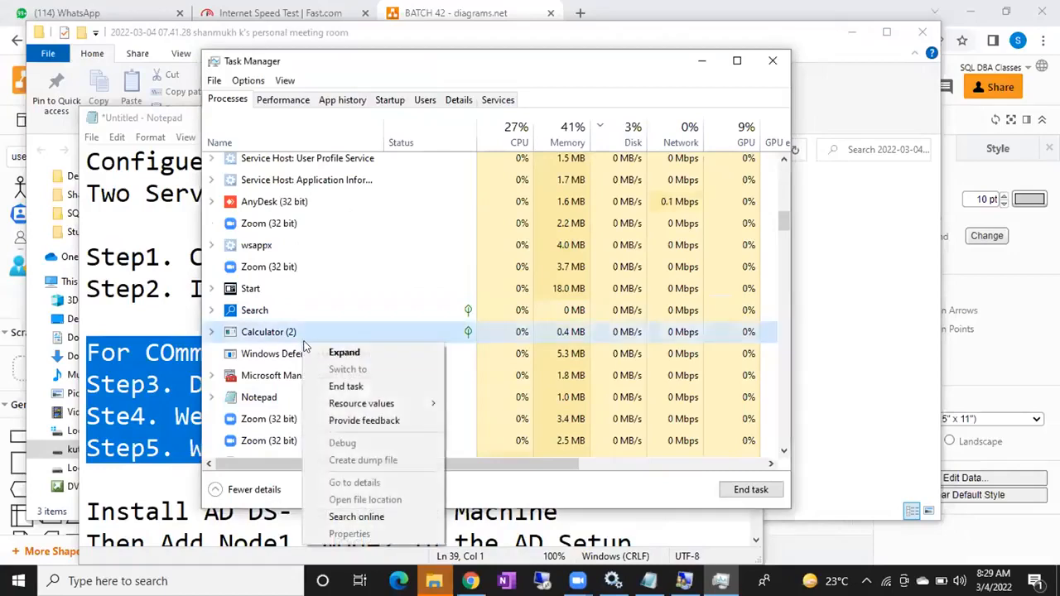
left_click(346, 386)
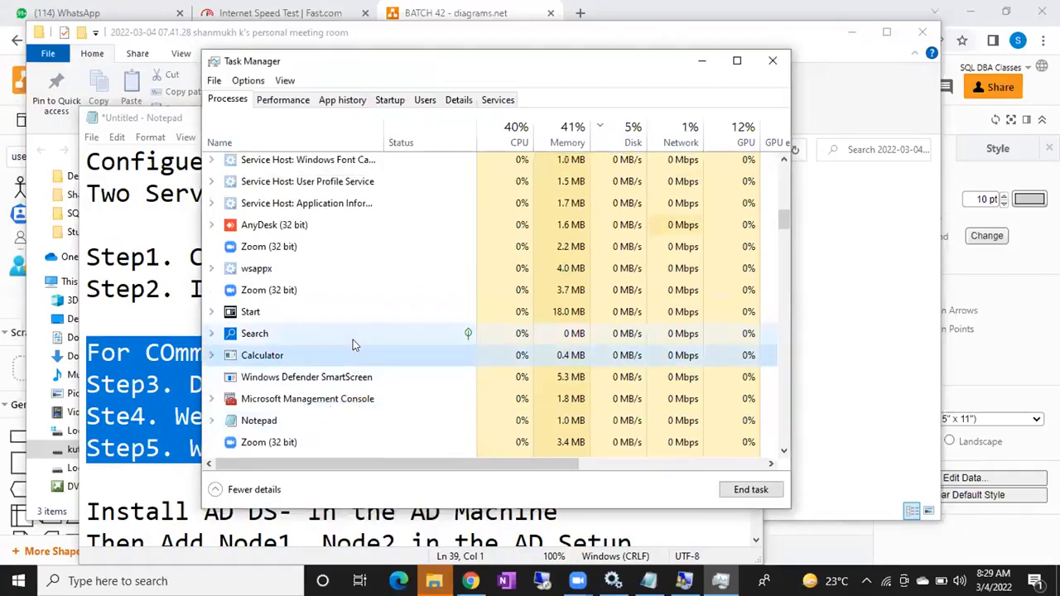
Step: End the remaining AnyDesk (32 bit) process and minimize Task Manager
right_click(274, 233)
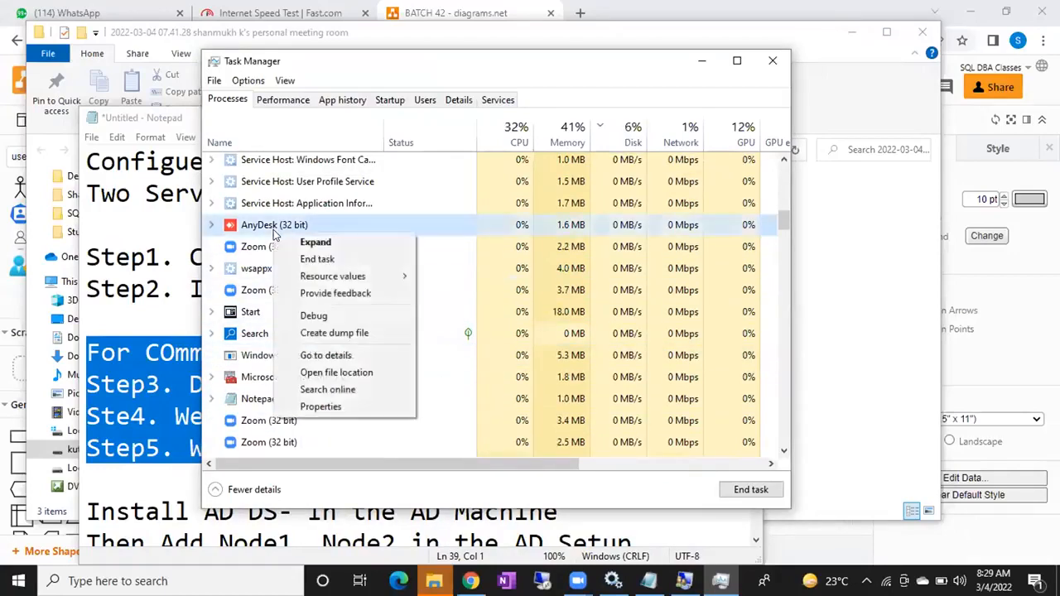
left_click(317, 259)
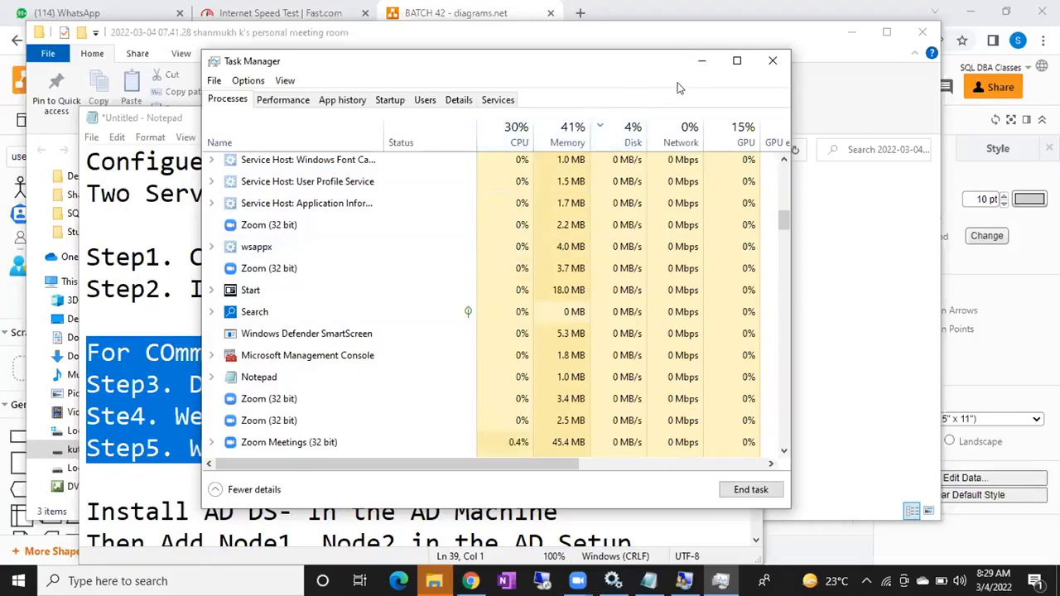
left_click(701, 61)
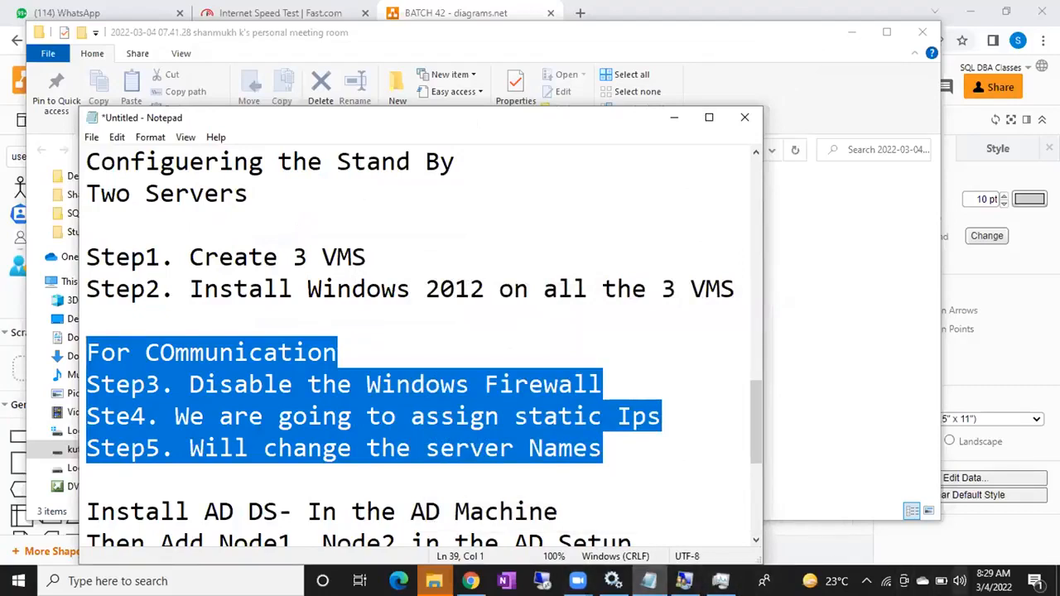
Step: Show and refresh the desktop, and launch Oracle VM VirtualBox from its shortcut
key("super+d")
right_click(516, 328)
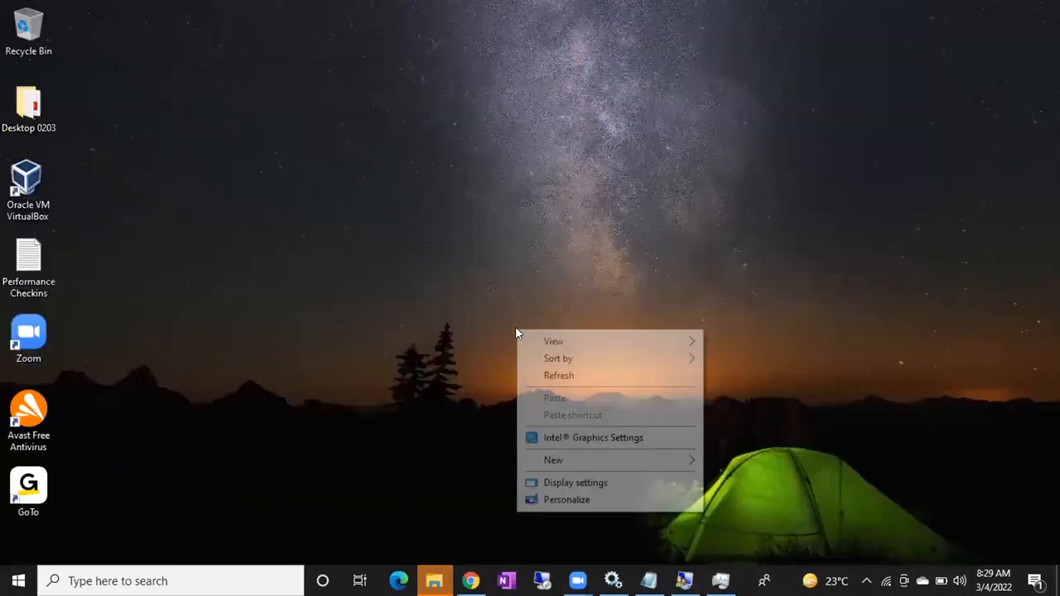
left_click(558, 375)
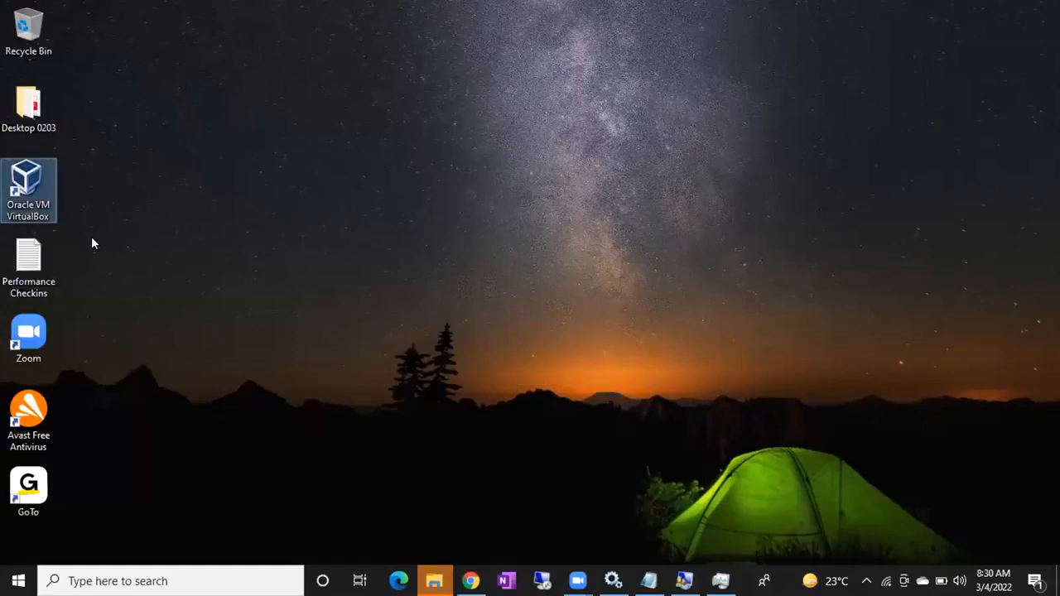
right_click(47, 173)
left_click(99, 252)
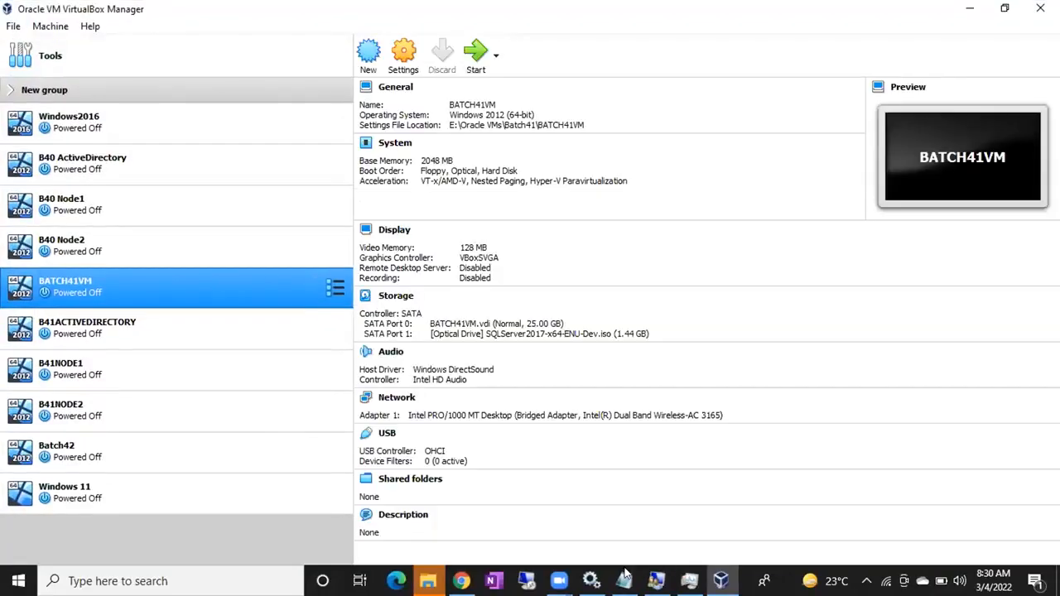
Step: Switch to the Notepad notes and review Step1 and Step2 on creating the VMs and installing Windows 2012
left_click(623, 580)
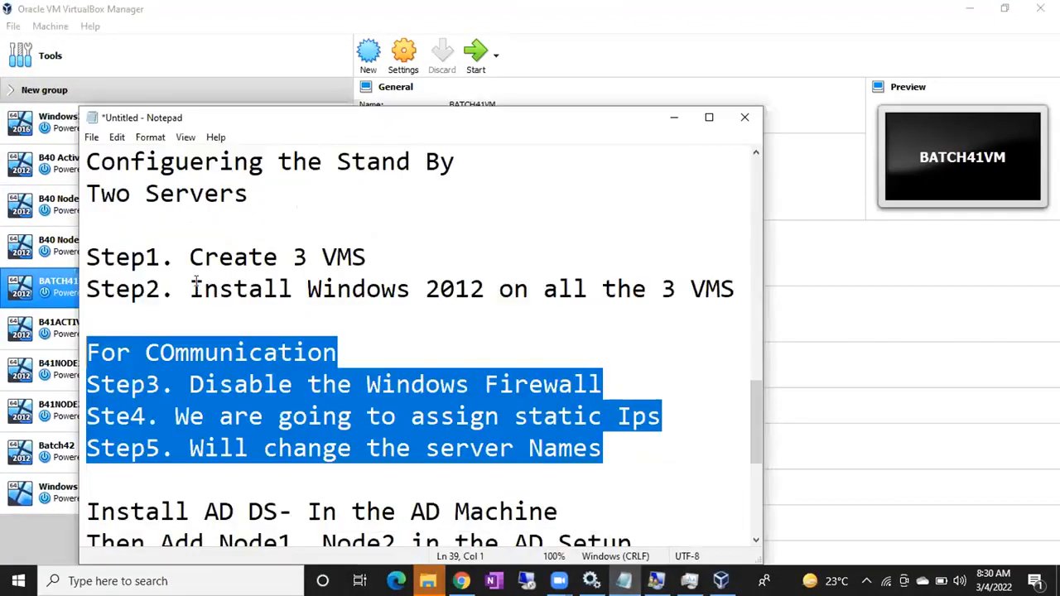
left_click_drag(190, 257, 399, 294)
left_click(432, 309)
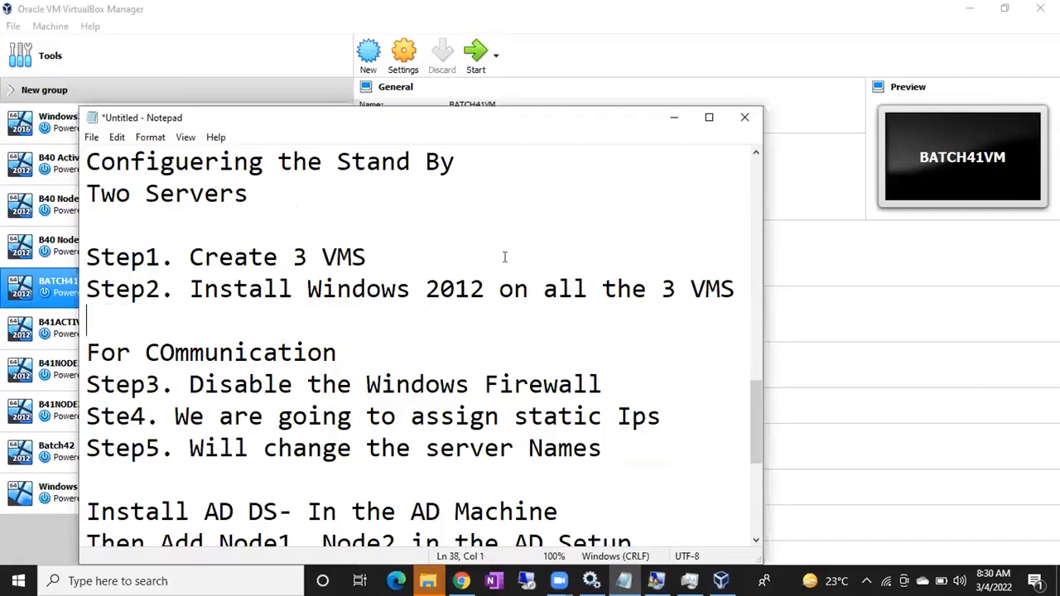
Step: Minimize the Notepad notes, dismiss the VirtualBox new-version notice, and select the B41NODE1 machine
left_click(675, 119)
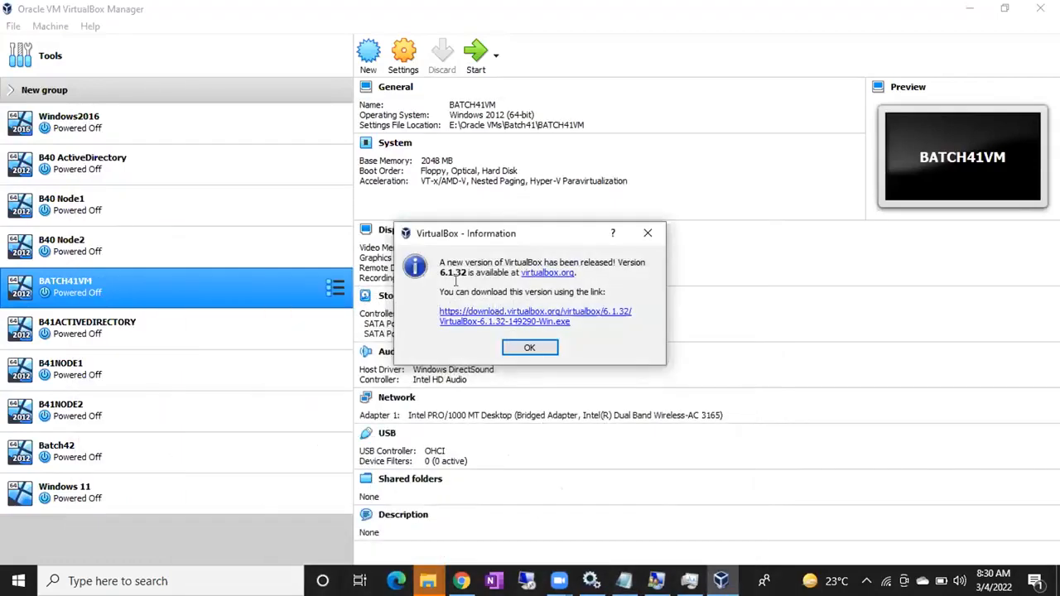
left_click(529, 347)
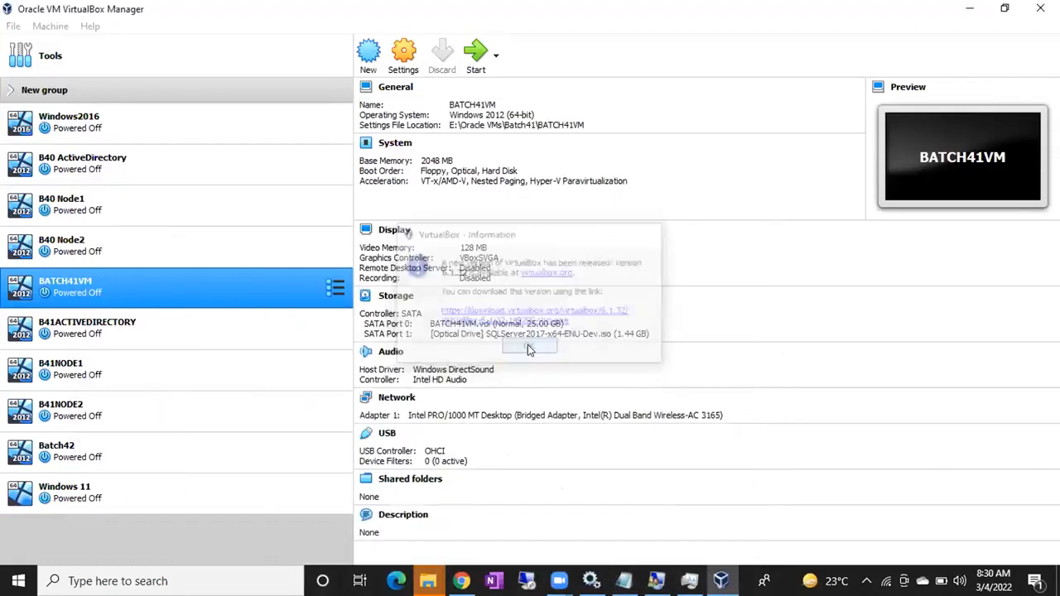
left_click(135, 374)
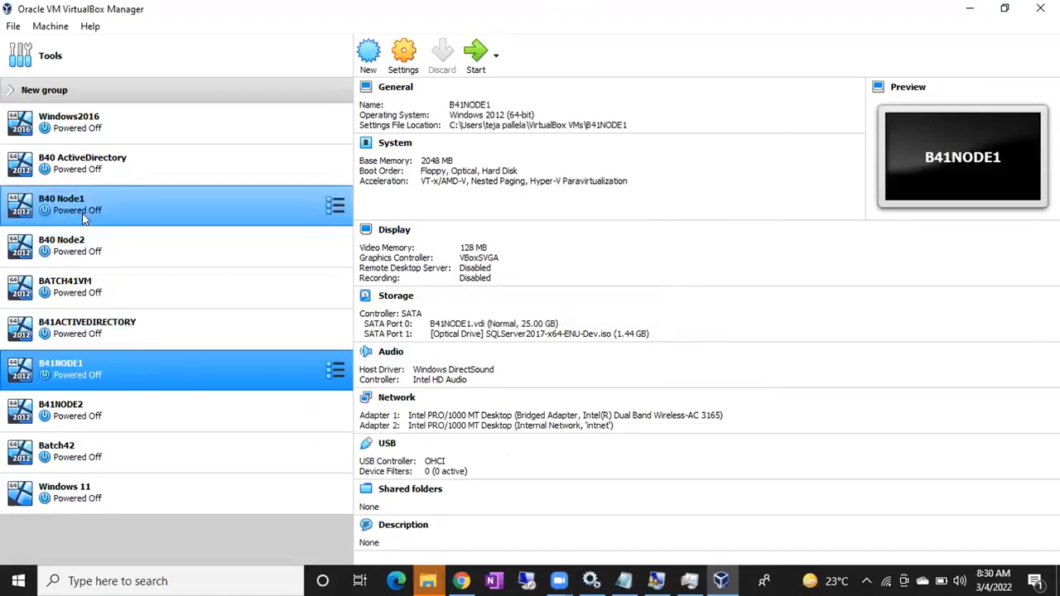
Step: Remove the B40 ActiveDirectory, B40 Node1 and B40 Node2 virtual machines together with all their files
left_click(63, 170)
key("shift+Down")
key("shift+Down")
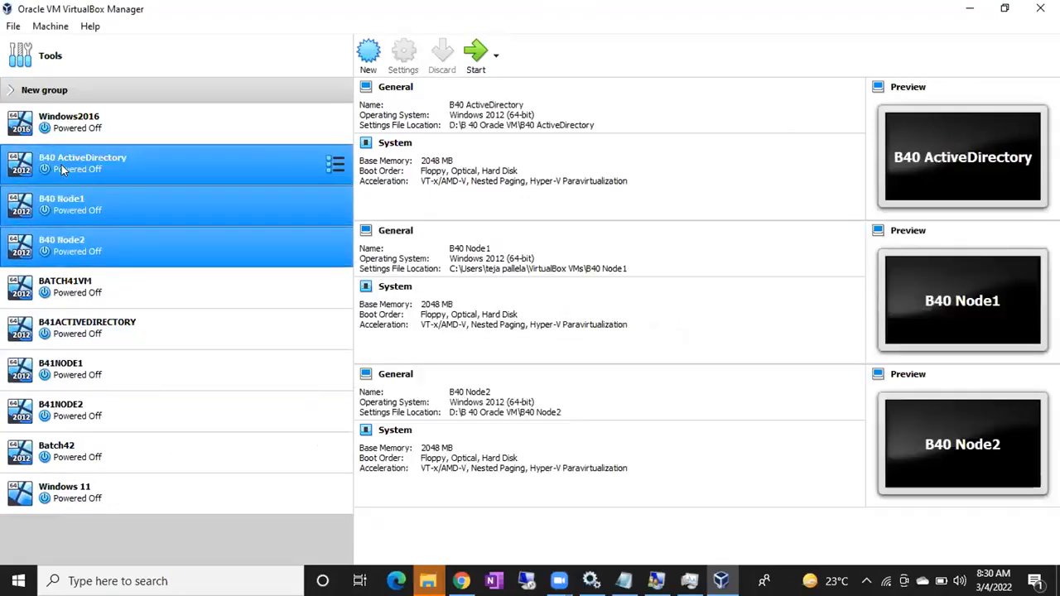
right_click(141, 171)
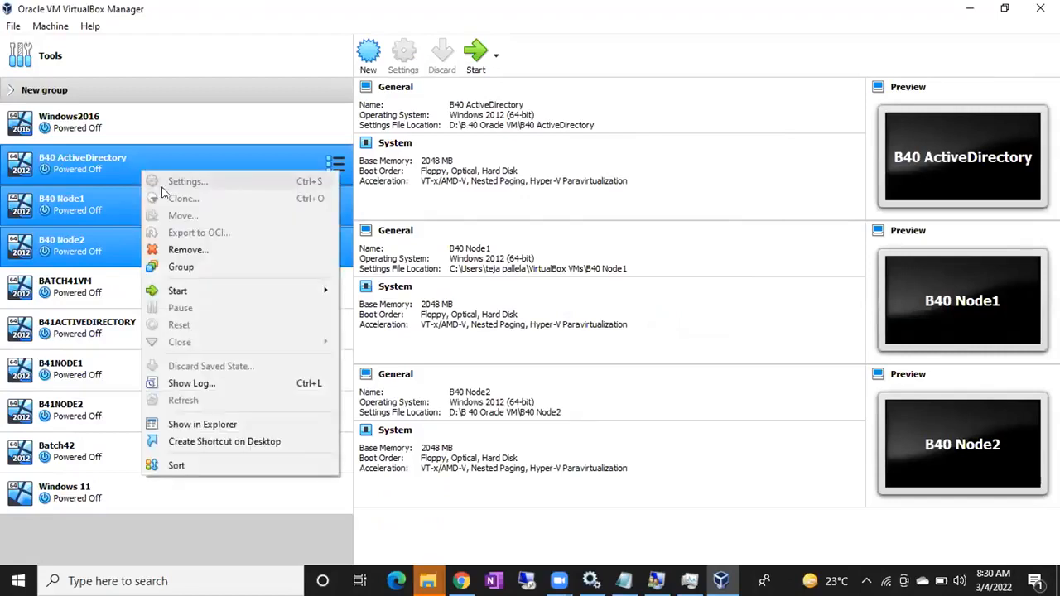
left_click(190, 247)
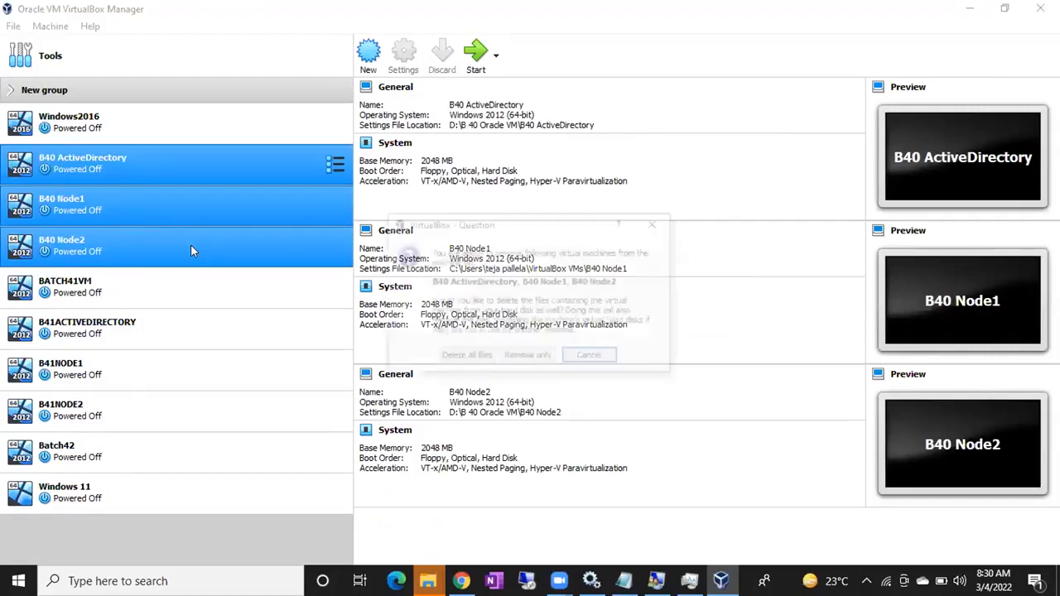
left_click(460, 356)
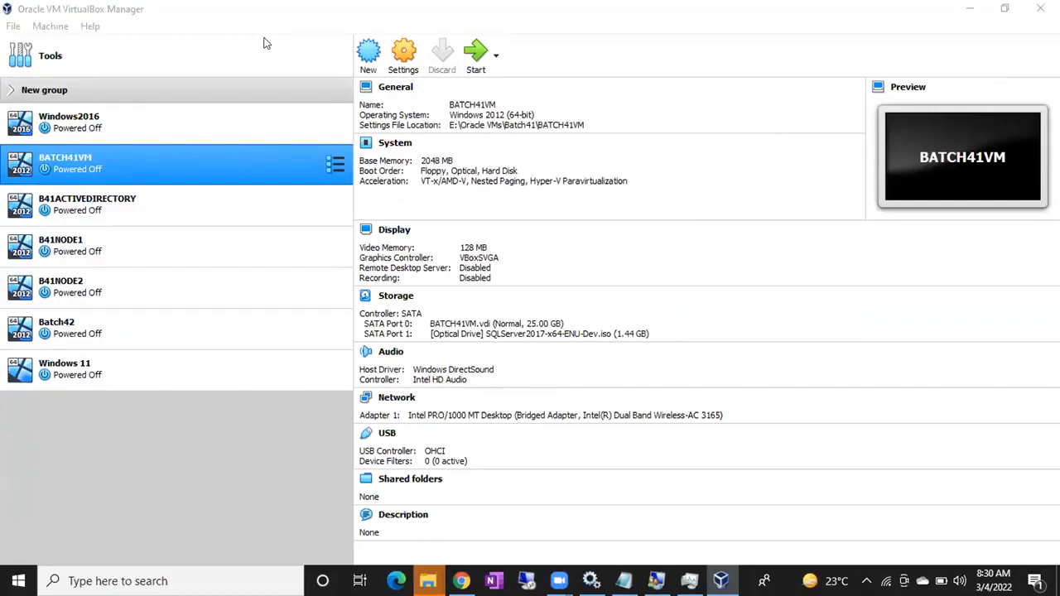
left_click(188, 442)
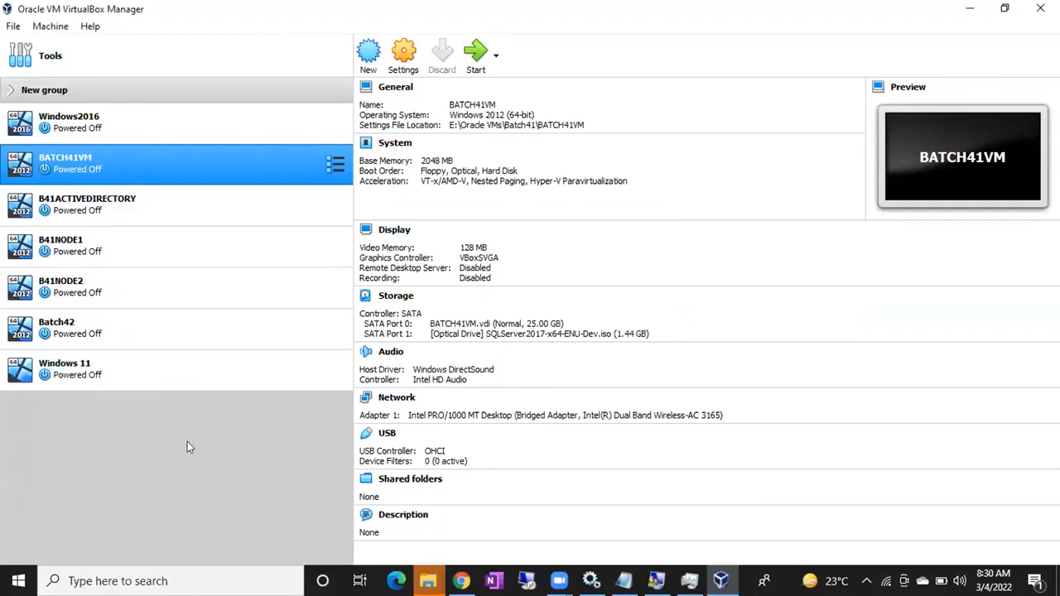
Step: Start creating a new virtual machine and name it B42ActiveDirectory
left_click(368, 53)
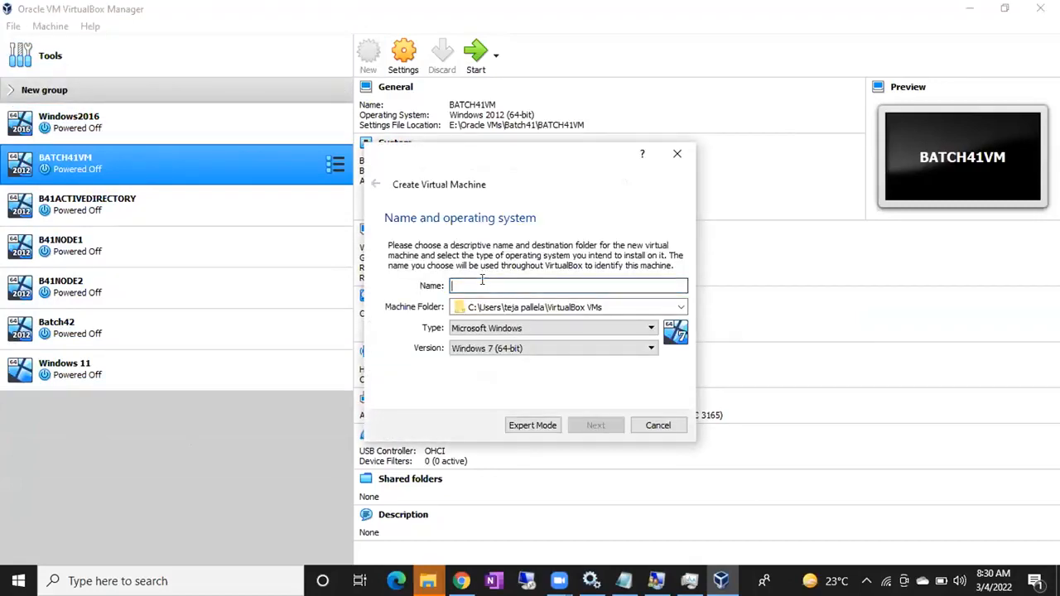
type("B42Ac")
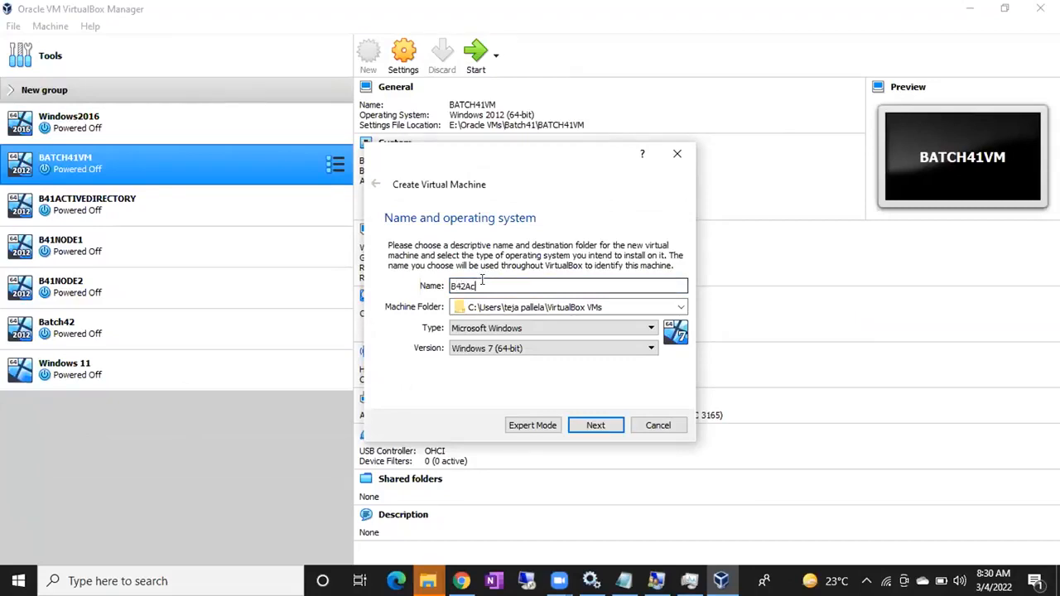
type("tiveDirectory")
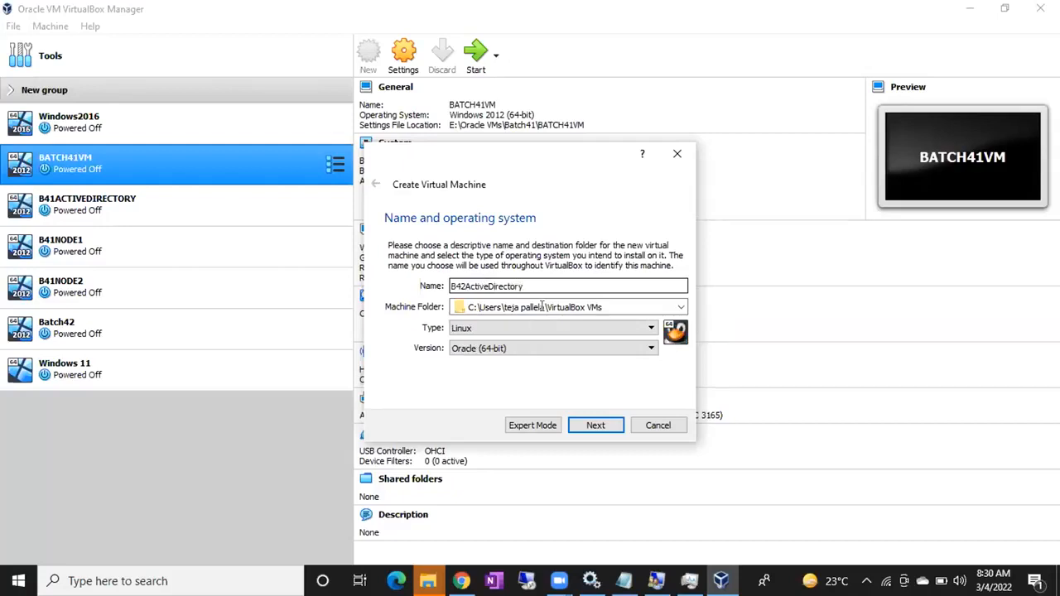
Step: Set the machine's type to Microsoft Windows and version to Windows 2012 (64-bit), and continue to the memory size
left_click(629, 327)
left_click(548, 331)
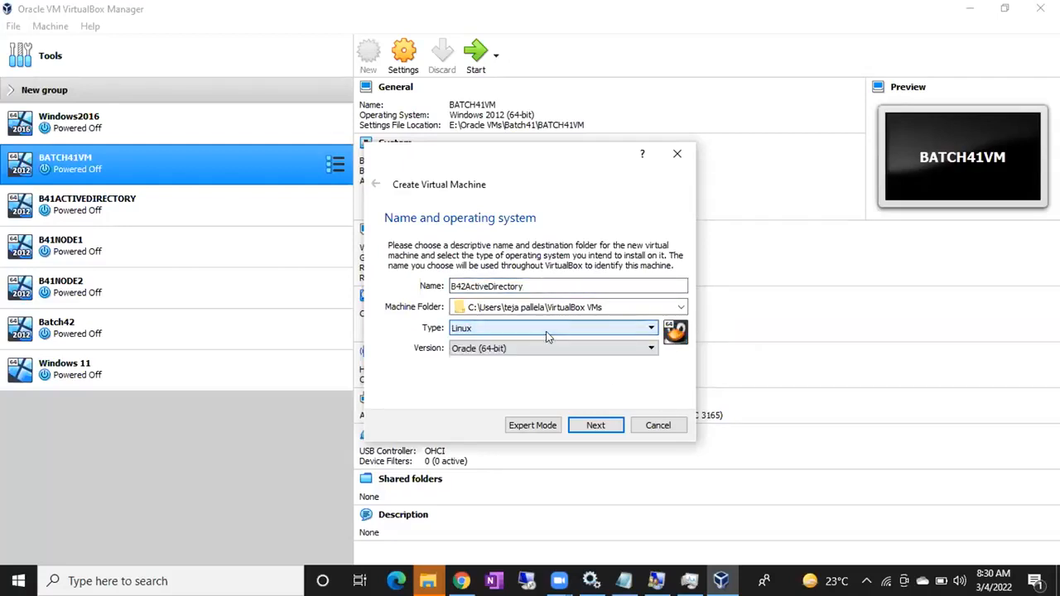
left_click(557, 329)
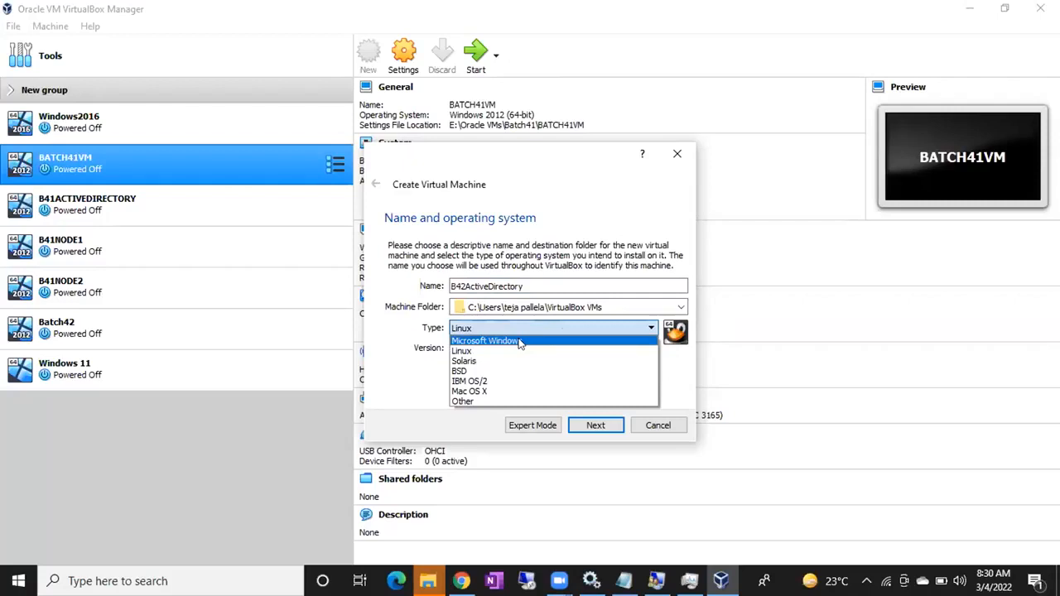
left_click(536, 341)
left_click(519, 348)
scroll(528, 423, "down", 4)
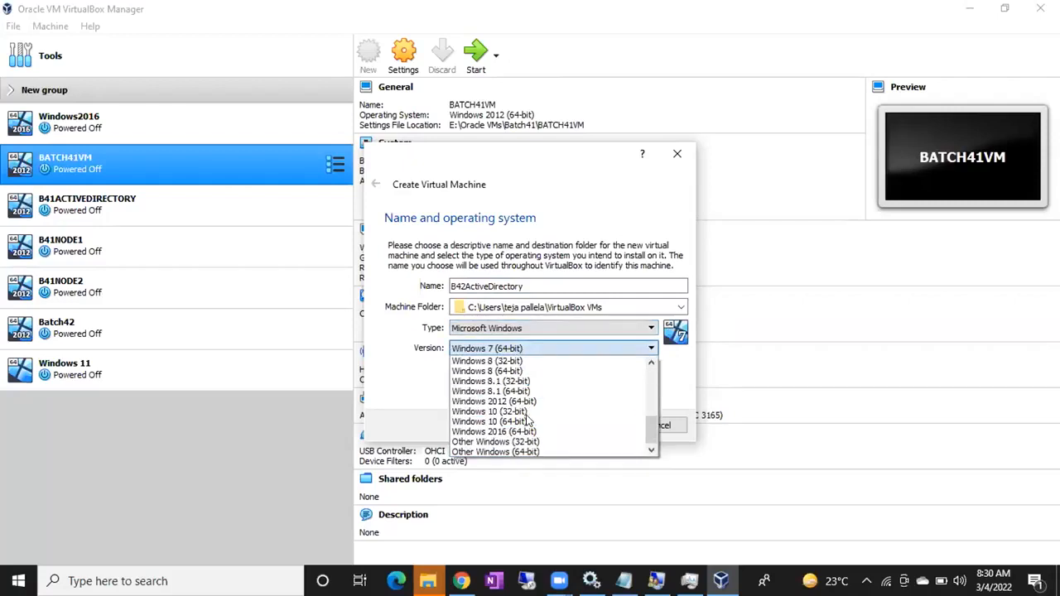
left_click(489, 405)
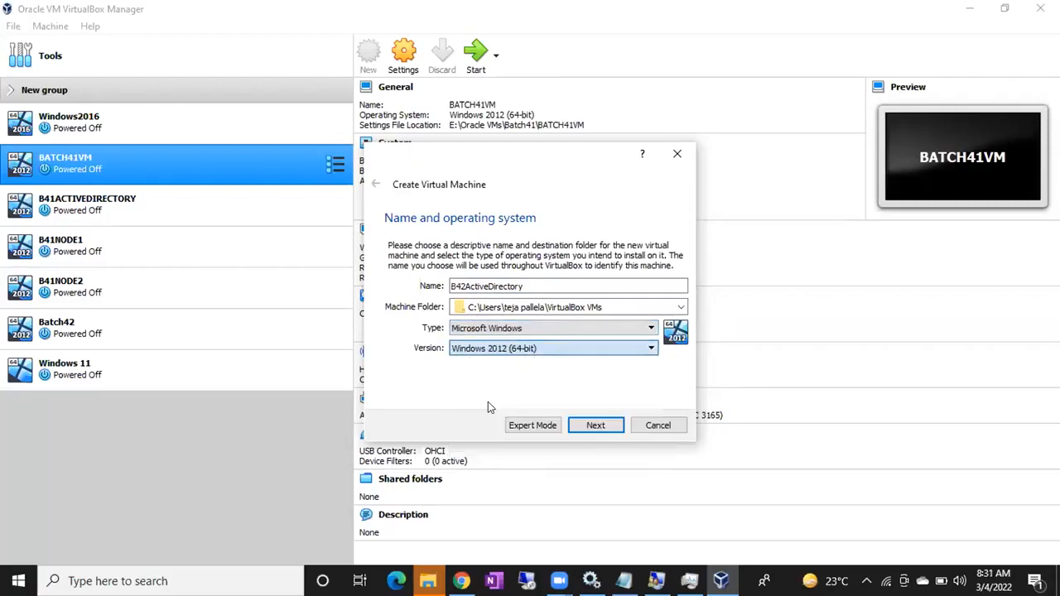
left_click(583, 425)
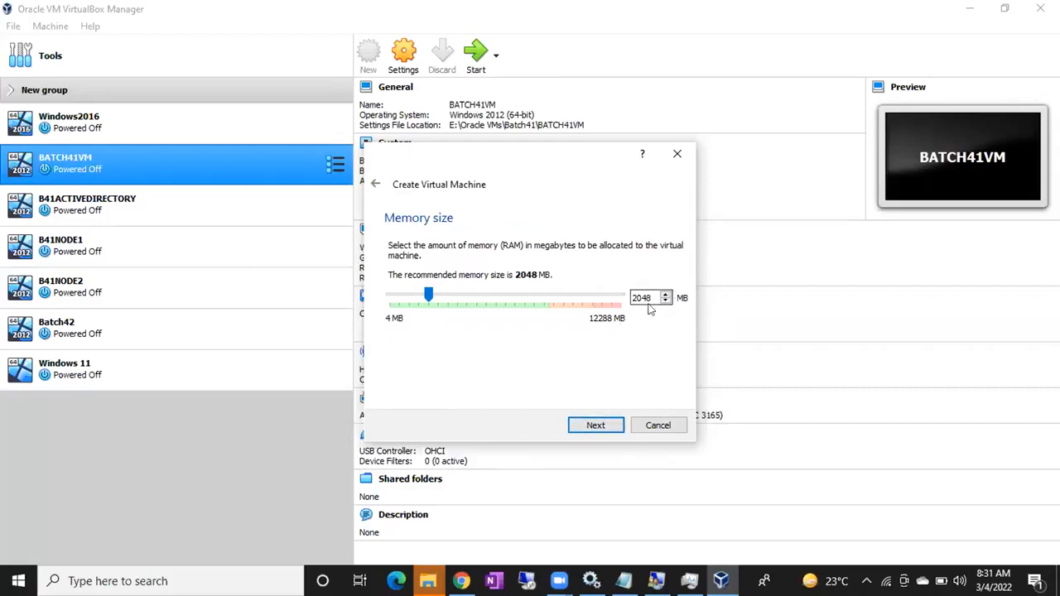
Step: Accept 2048 MB of memory, choose to create a new VDI virtual hard disk, and set its size to 25 GB
left_click(603, 425)
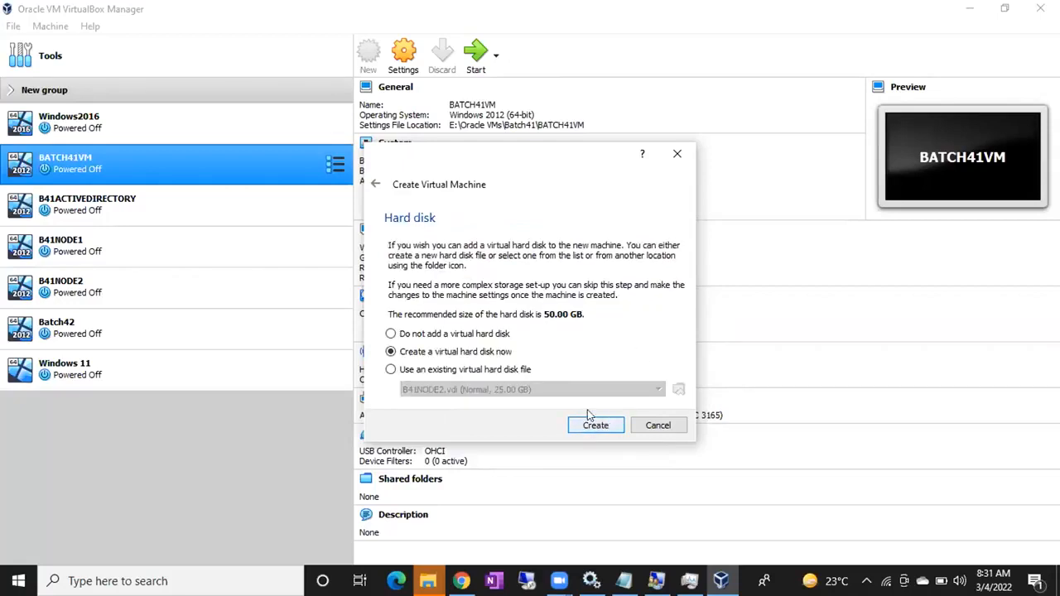
left_click(593, 425)
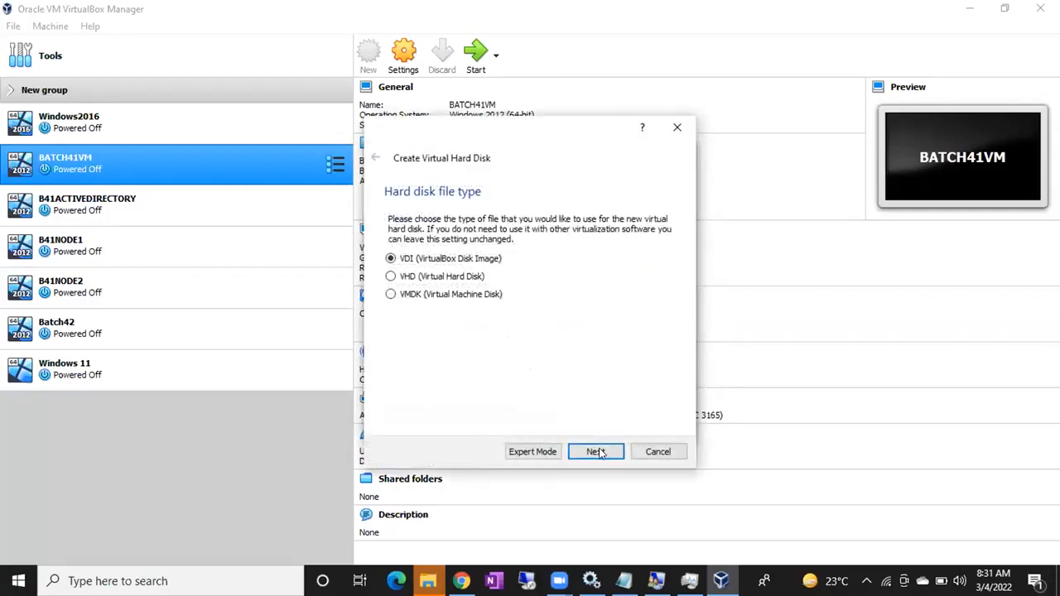
left_click(598, 453)
left_click(598, 453)
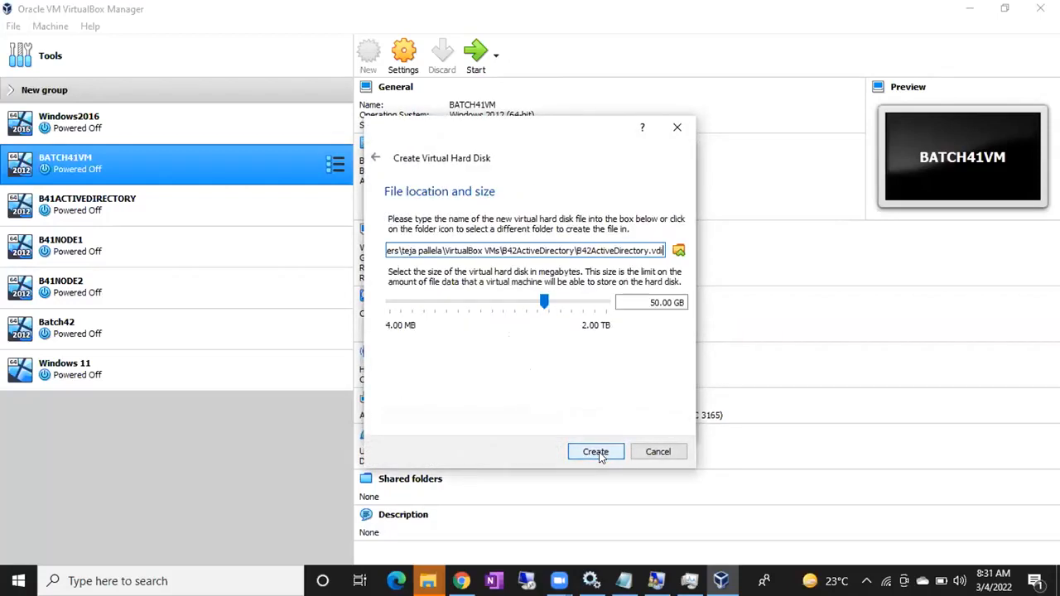
type("25")
Step: Browse for a new location for the virtual hard disk file and look through the folders on drive D:
left_click(684, 251)
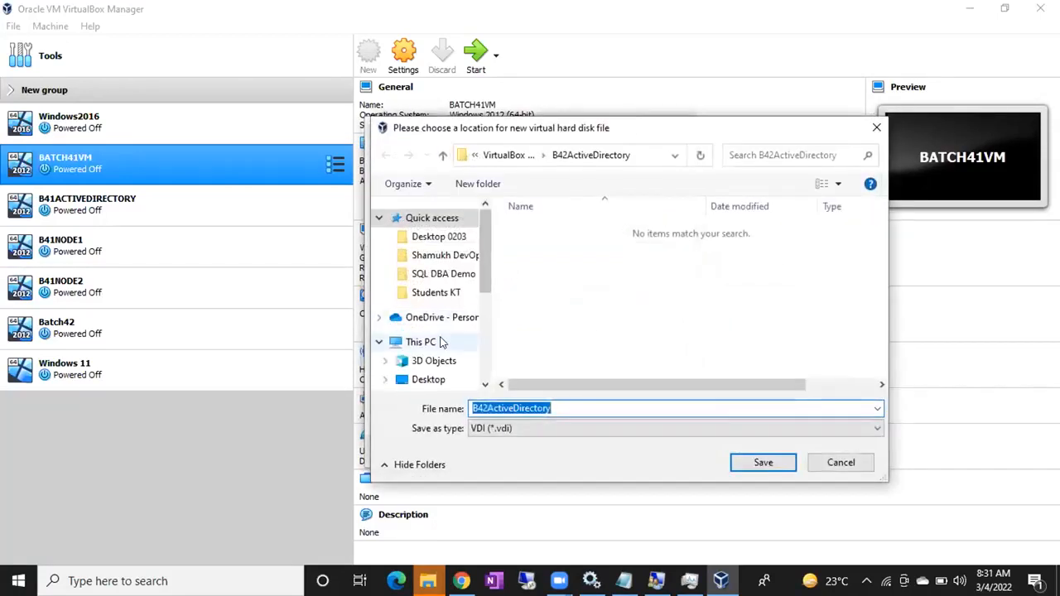
scroll(438, 339, "down", 2)
left_click(416, 258)
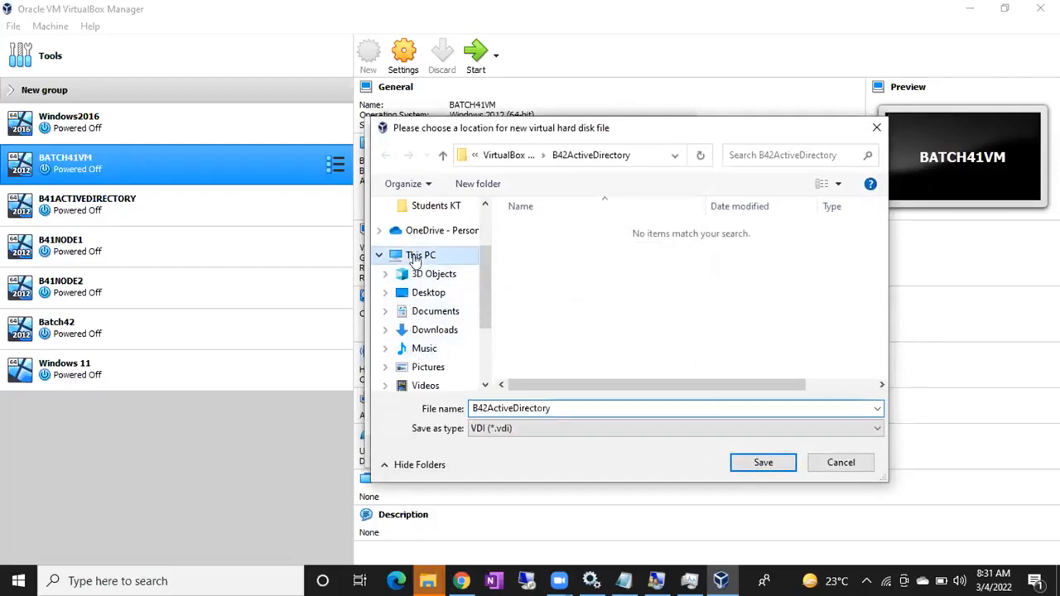
scroll(582, 307, "down", 5)
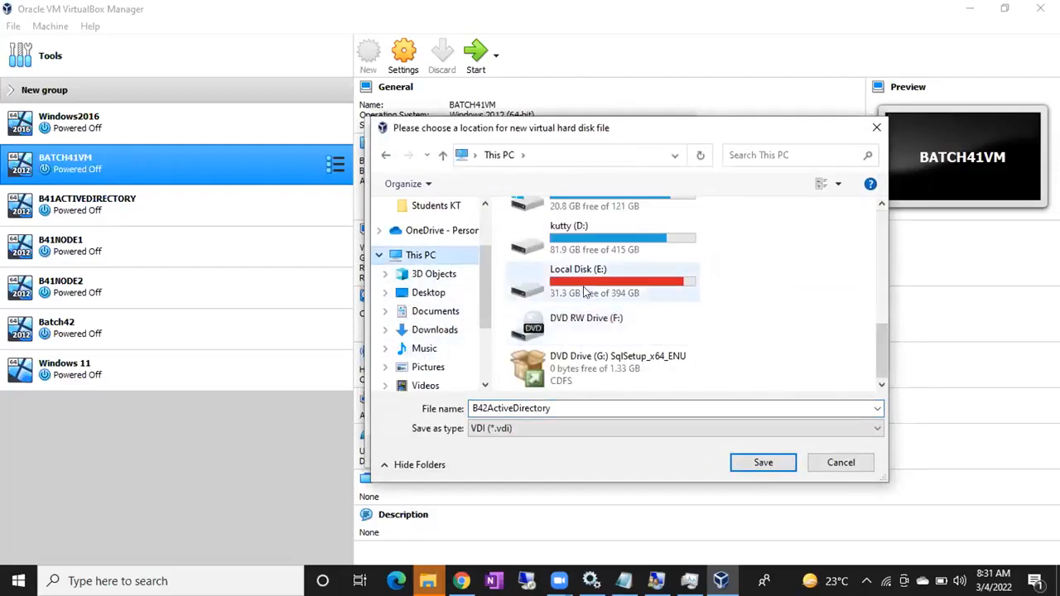
left_click(583, 292)
double_click(603, 247)
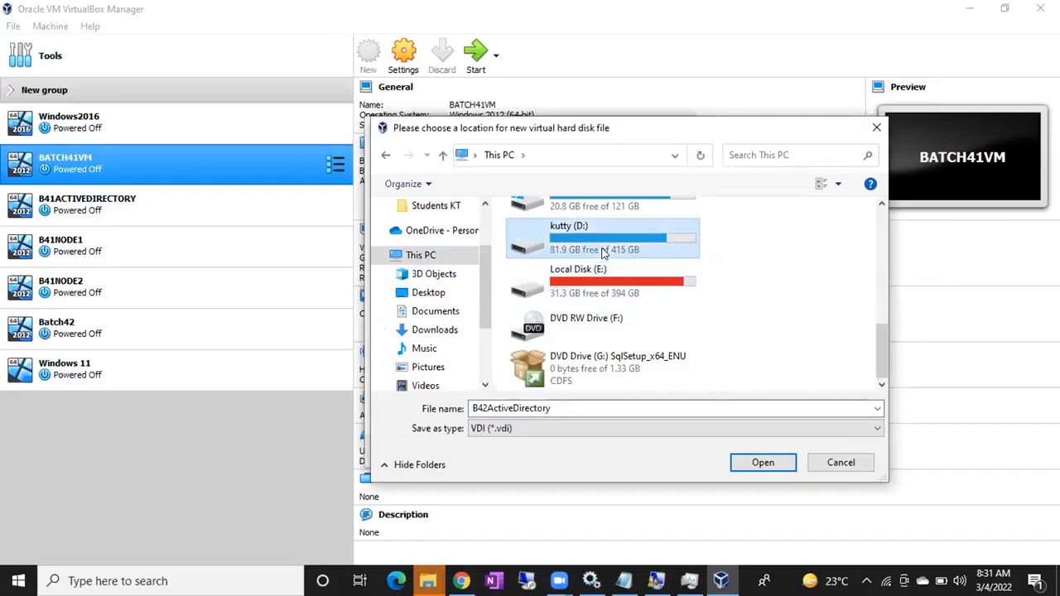
scroll(571, 298, "down", 3)
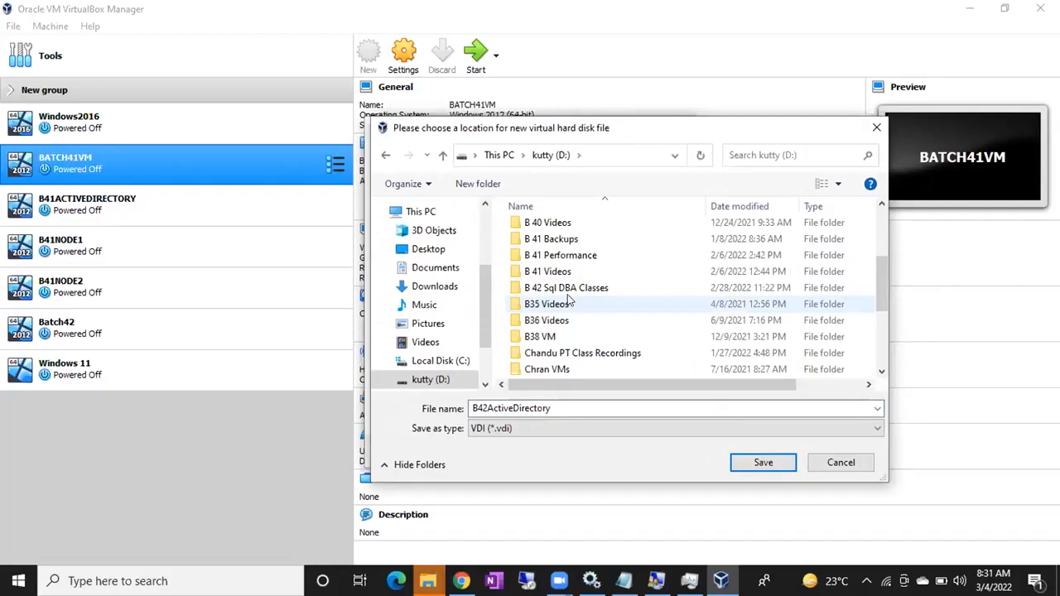
scroll(570, 303, "up", 2)
scroll(431, 359, "down", 2)
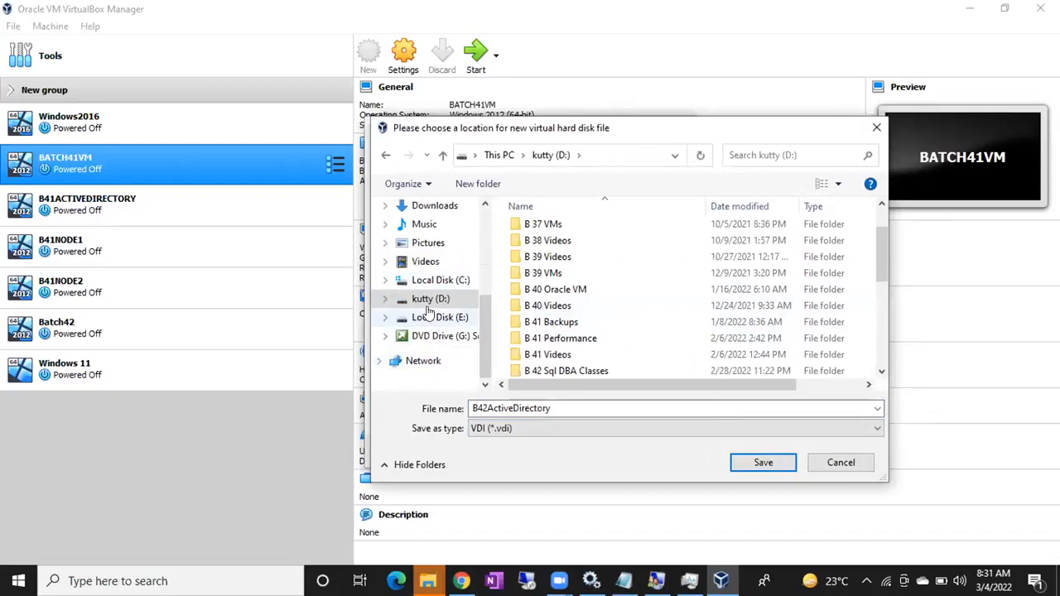
Step: Browse to the Oracle VMs folder on drive E: and examine the B 38 VMs folder's disk files
left_click(430, 317)
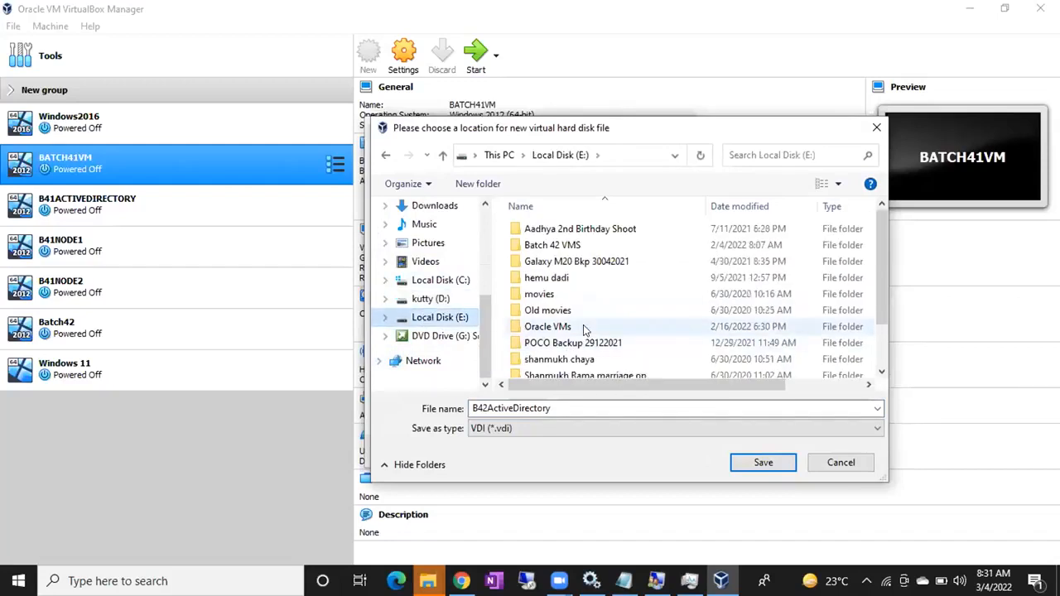
scroll(578, 288, "down", 1)
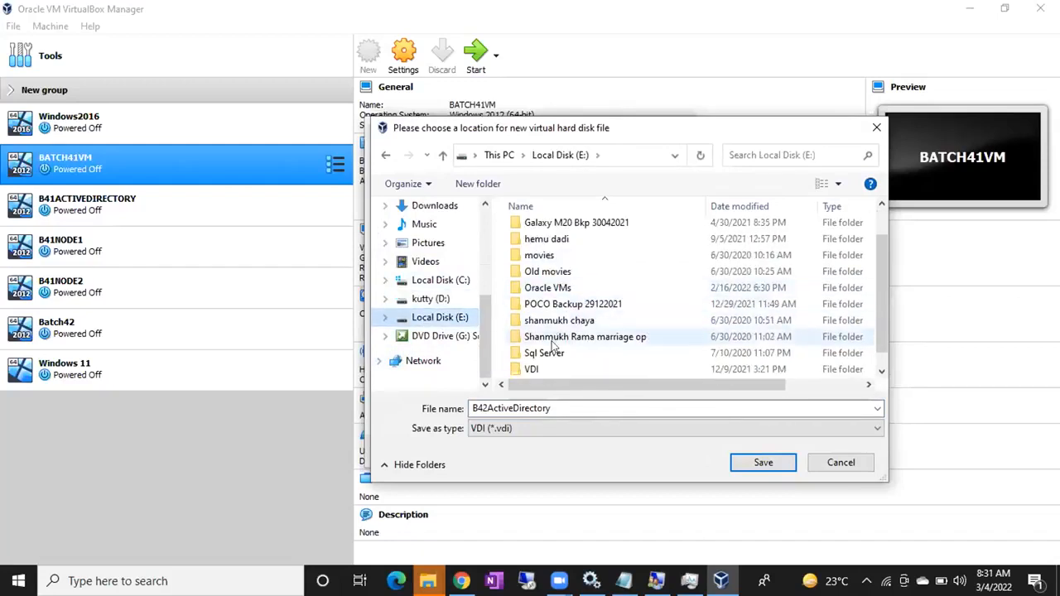
double_click(540, 290)
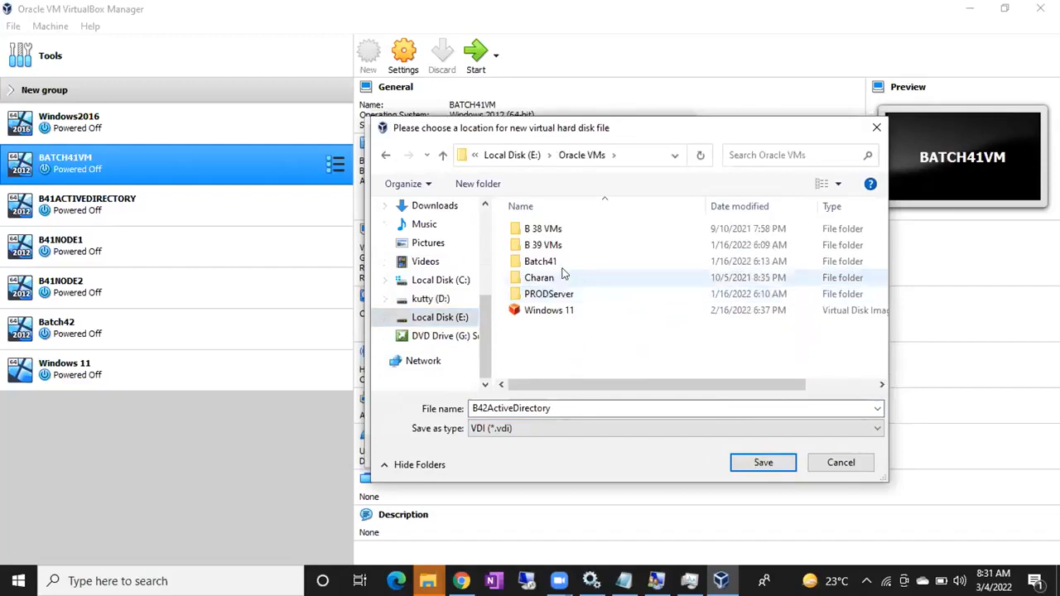
double_click(546, 228)
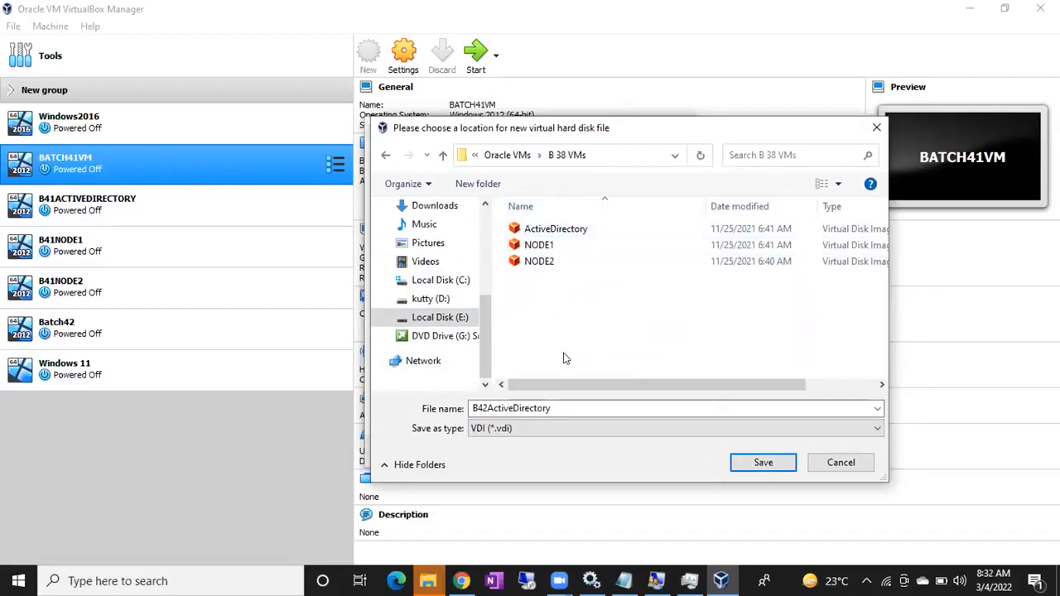
Step: In a new File Explorer window, check and permanently delete the B 38 VMs folder from Oracle VMs on drive E:
key("super+e")
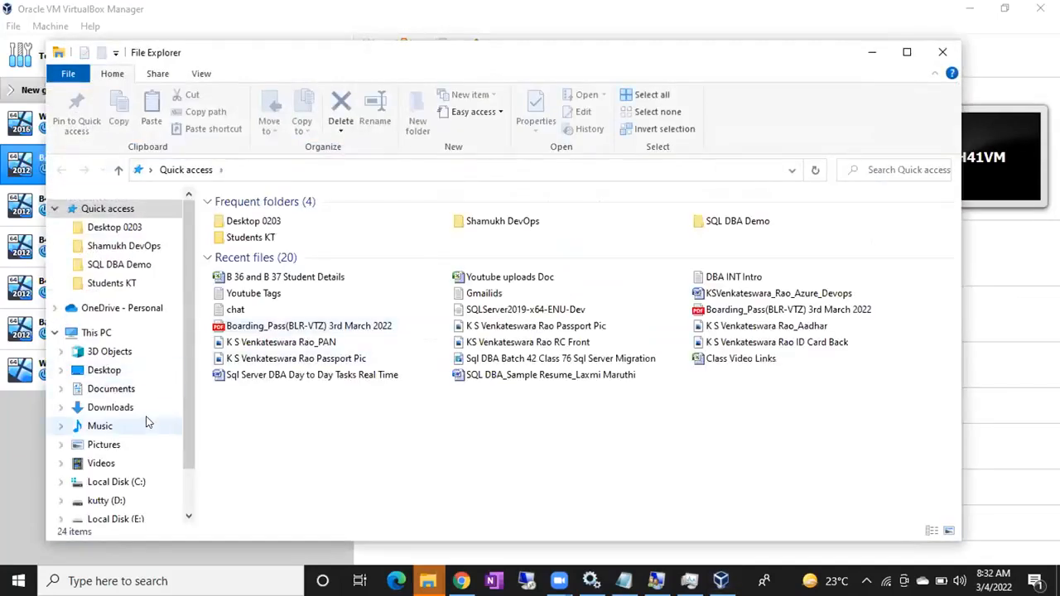
scroll(145, 423, "down", 2)
left_click(120, 450)
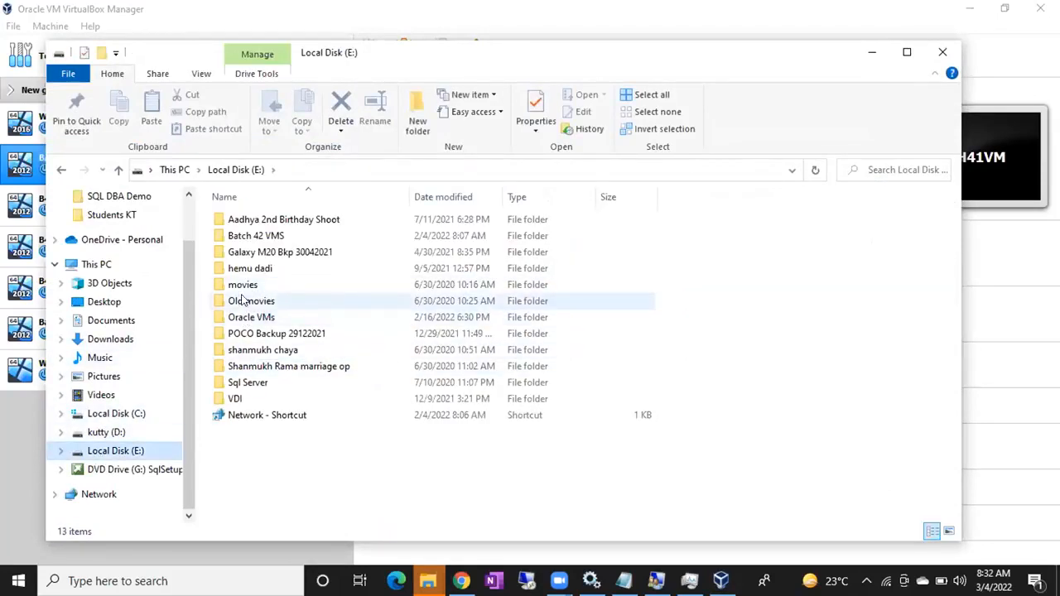
double_click(244, 319)
double_click(253, 220)
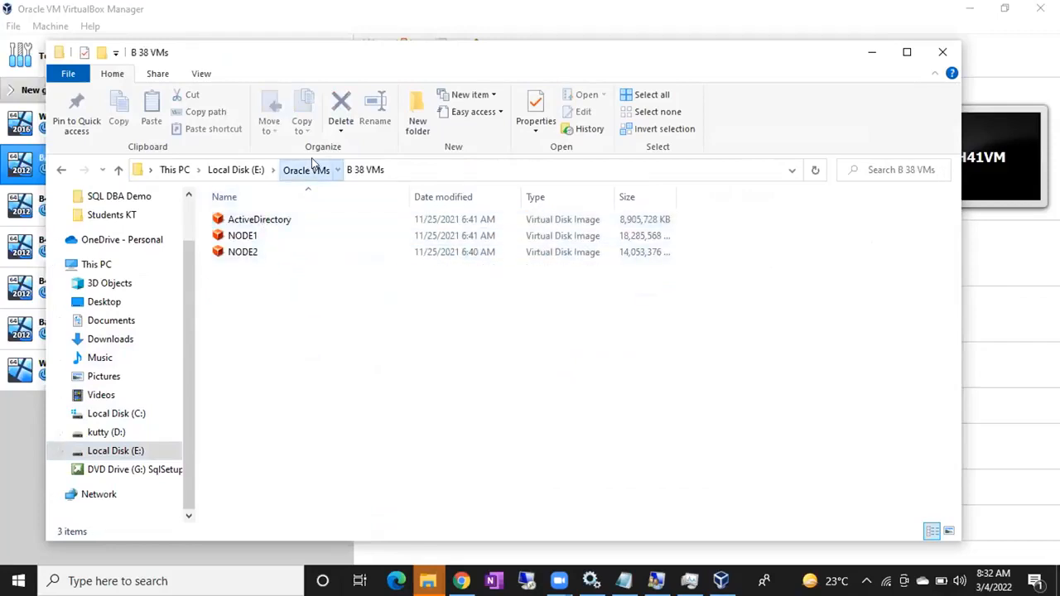
left_click(310, 169)
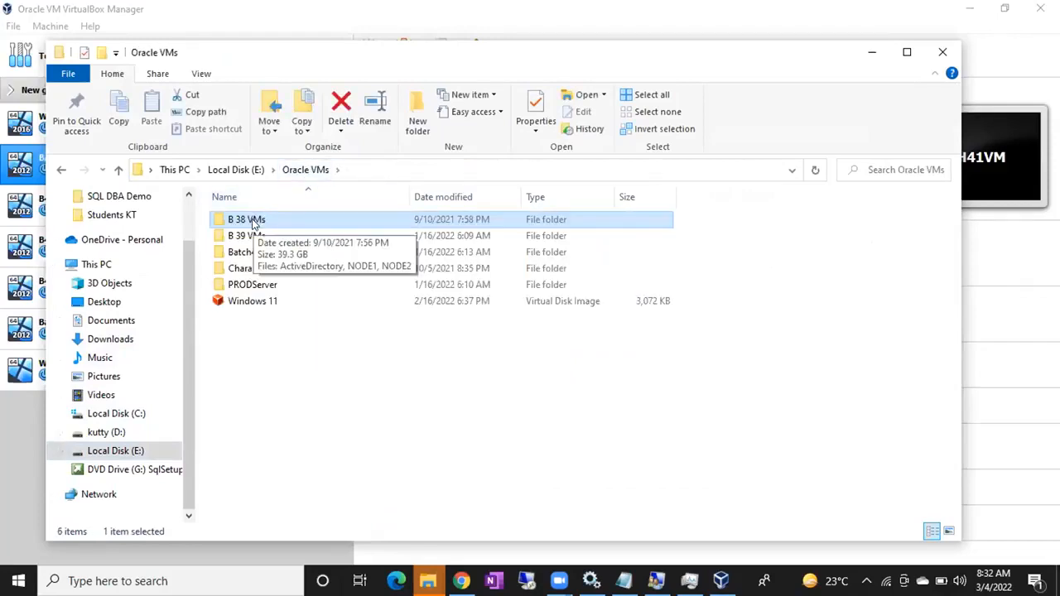
key("shift+Delete")
key("Return")
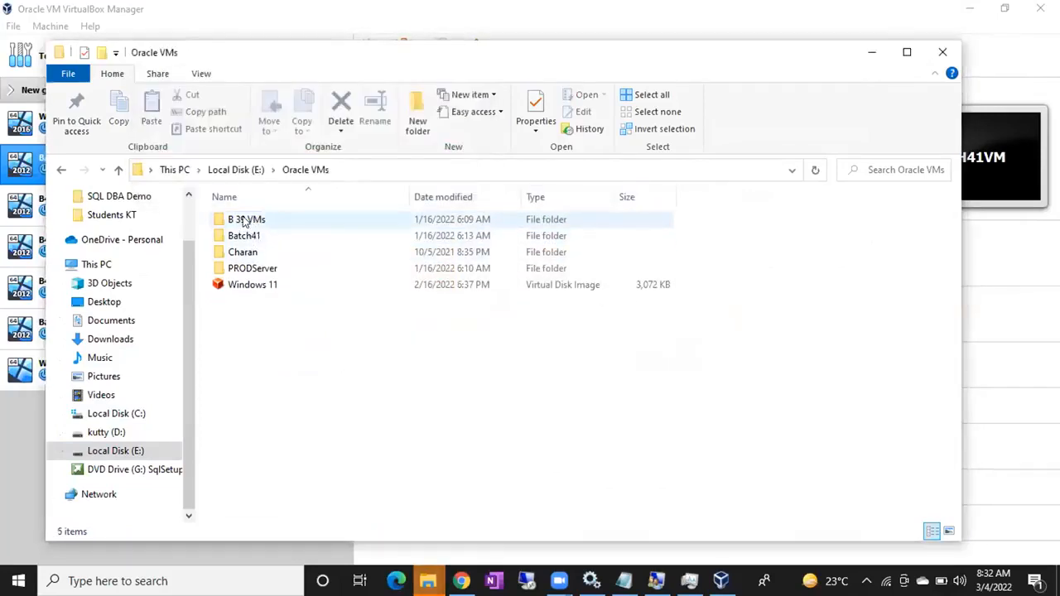
Step: Check the B 39 VMs folder in Oracle VMs on drive E: and permanently delete it
double_click(245, 219)
left_click(303, 170)
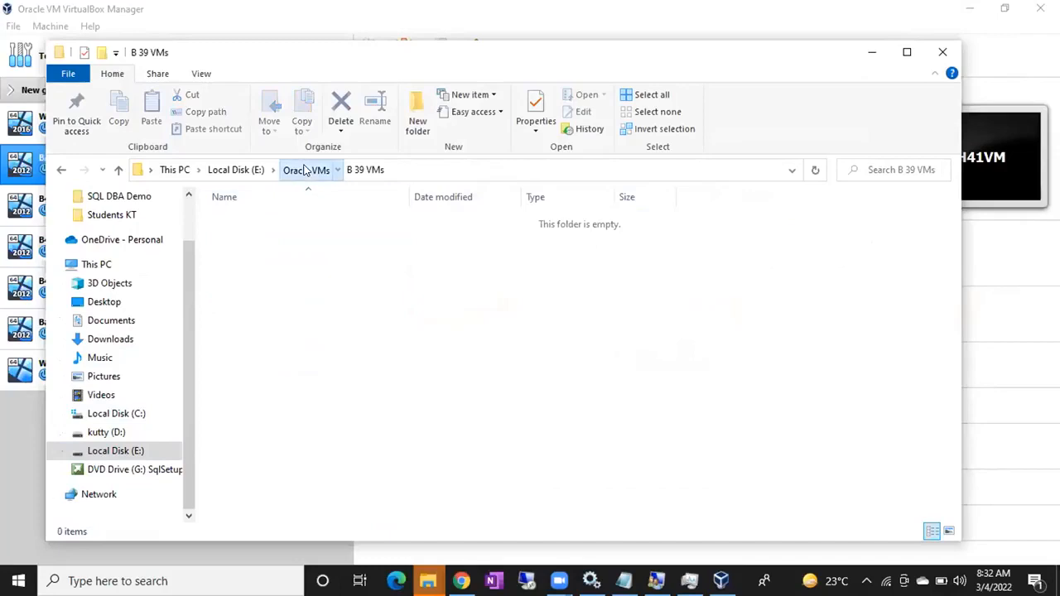
key("shift+Delete")
key("Return")
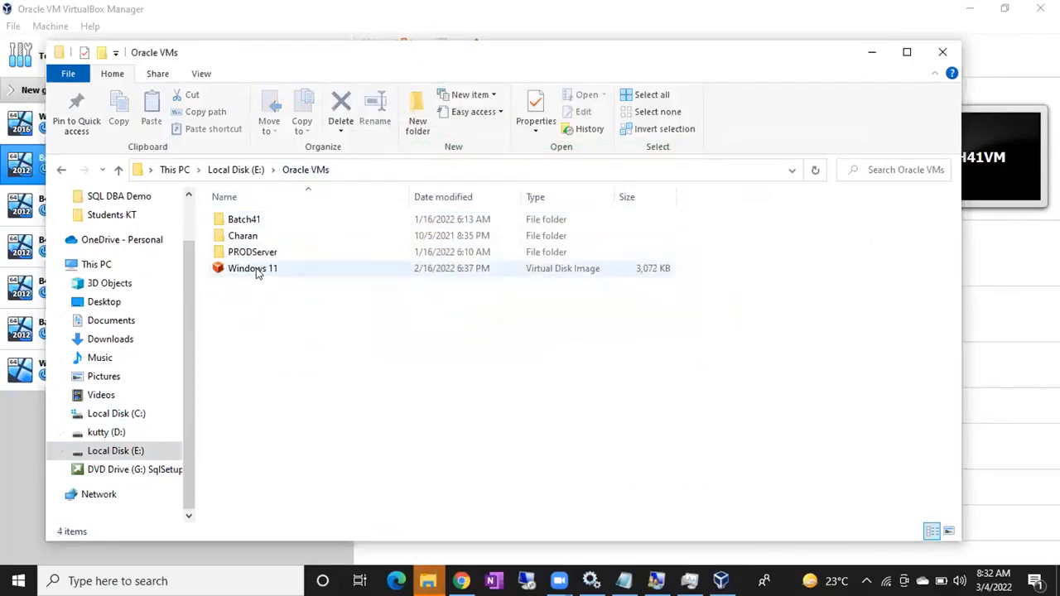
Step: Check the contents of the PRODServer folder in Oracle VMs and permanently delete the folder
double_click(254, 252)
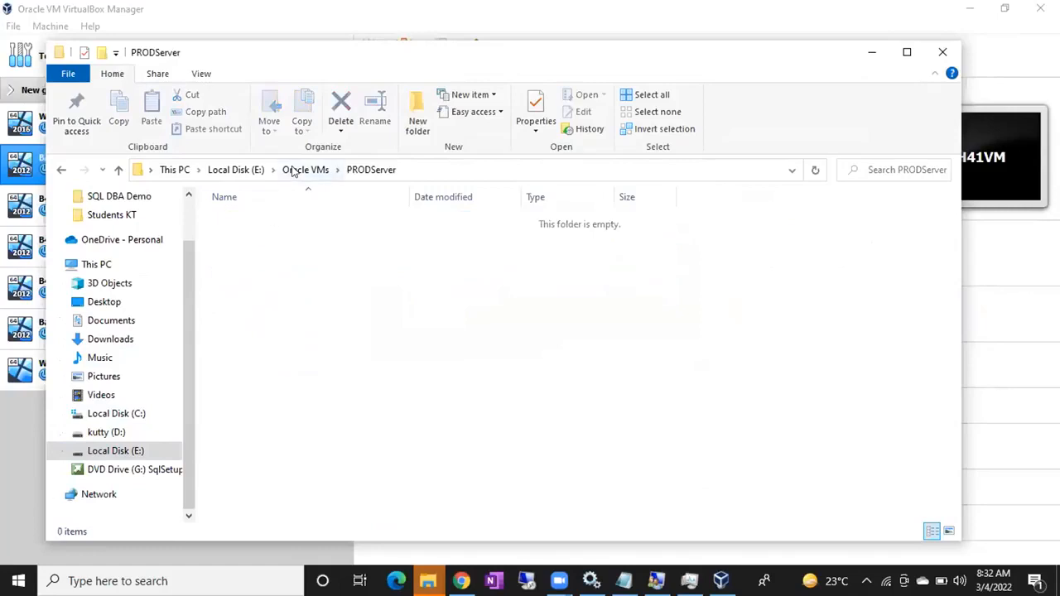
left_click(293, 171)
key("shift+Delete")
key("Return")
Step: Check the folder listed directly below Batch41 in Oracle VMs and permanently delete it
left_click(244, 238)
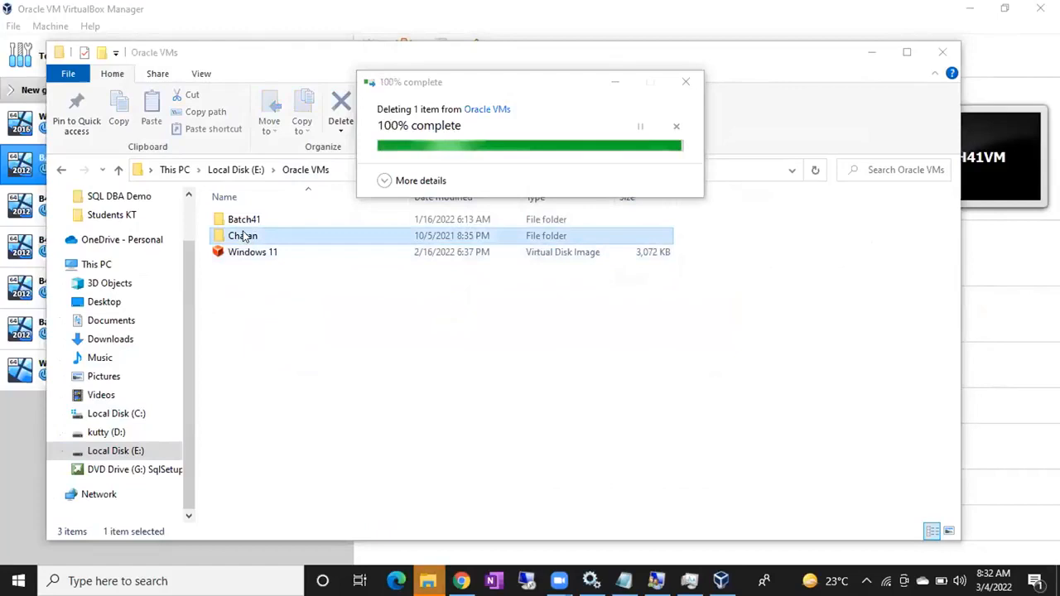
double_click(244, 237)
left_click(299, 170)
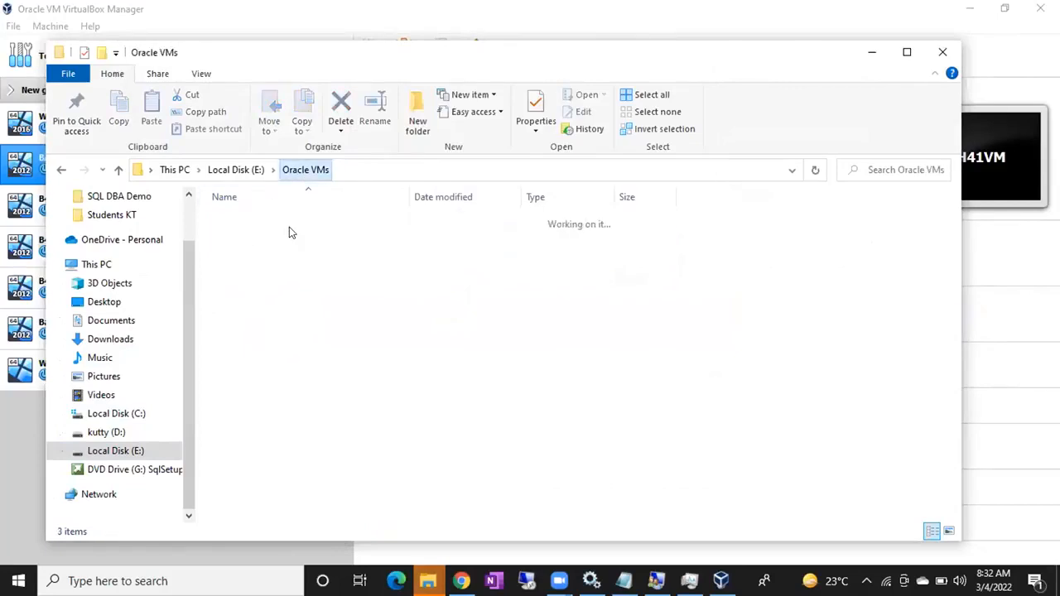
key("shift+Delete")
key("Return")
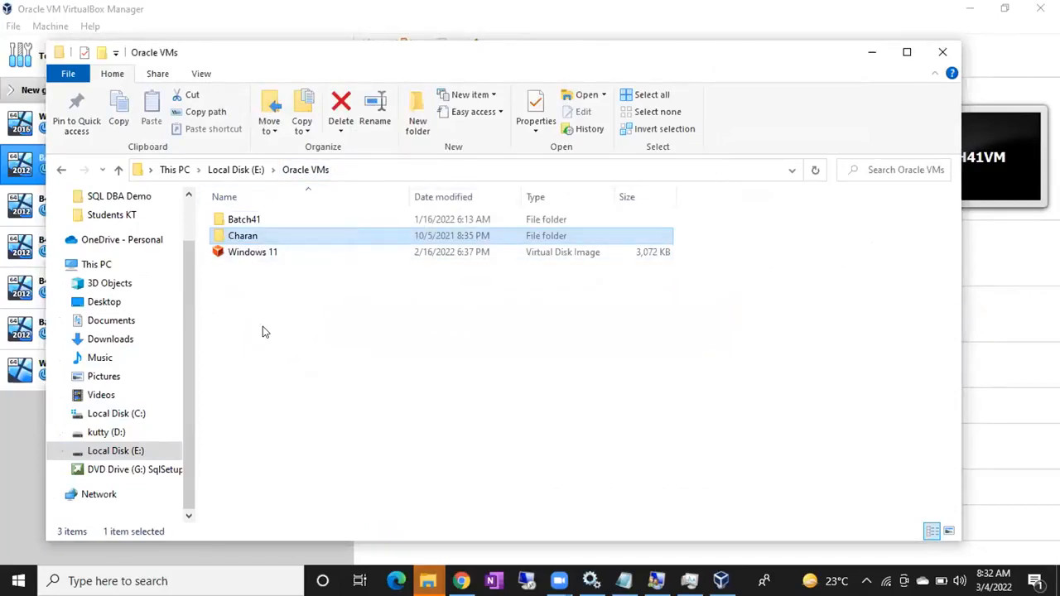
Step: Examine the Batch41 folder and the free space of the drives in This PC, and minimize File Explorer
double_click(239, 219)
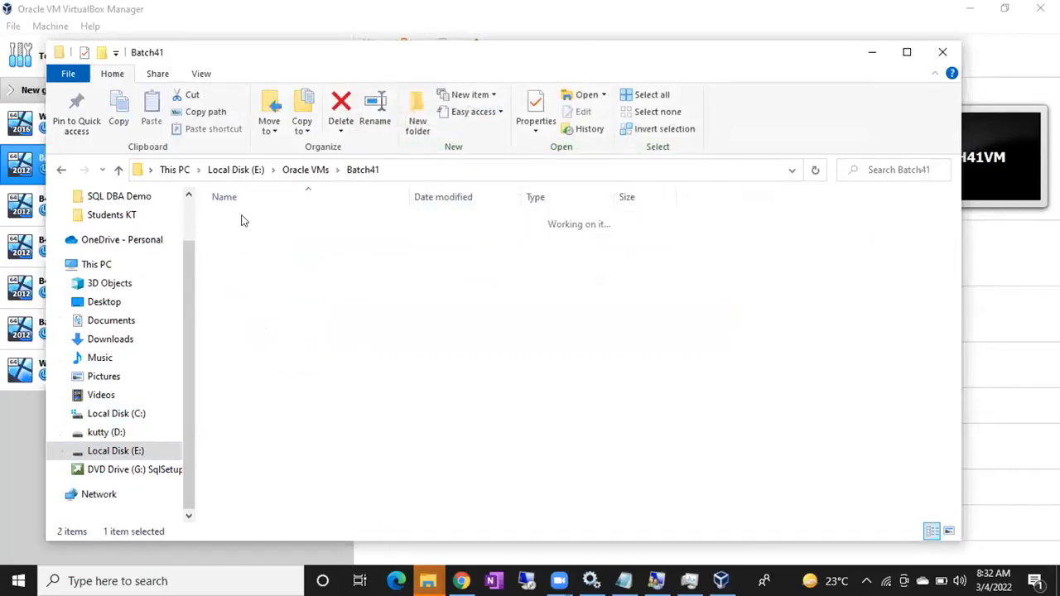
left_click(305, 170)
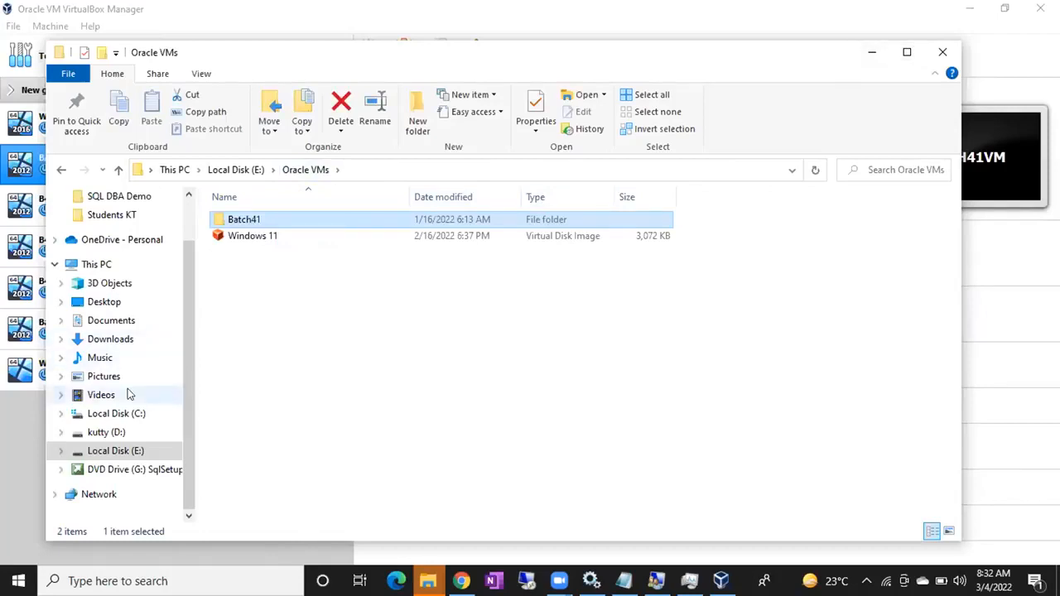
left_click(96, 264)
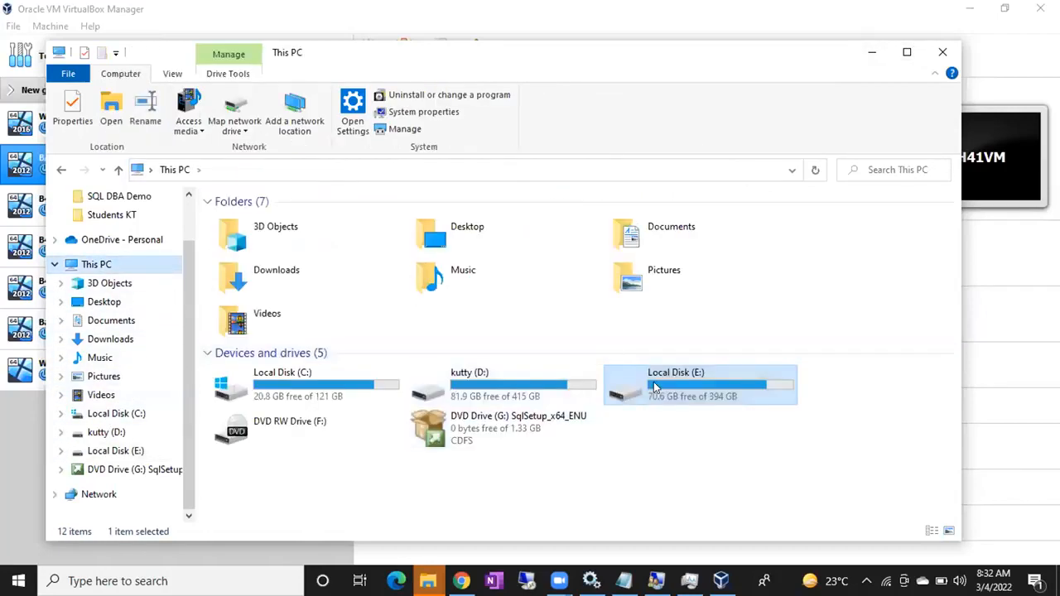
left_click(872, 52)
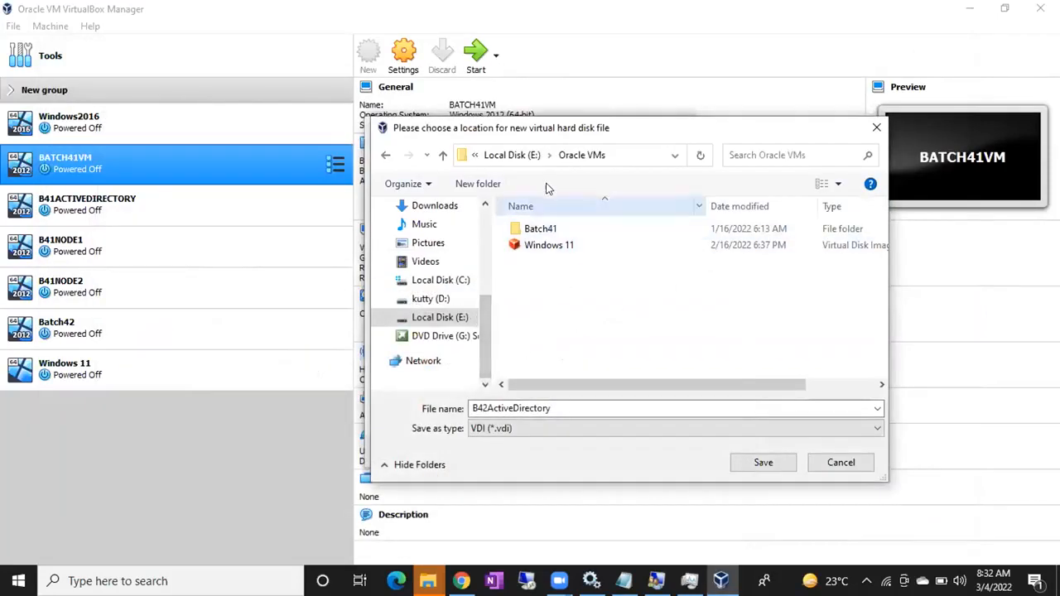
Step: Save the B42ActiveDirectory disk file in the Batch 42 VMS folder on drive E: and create the 25 GB virtual hard disk
left_click(515, 156)
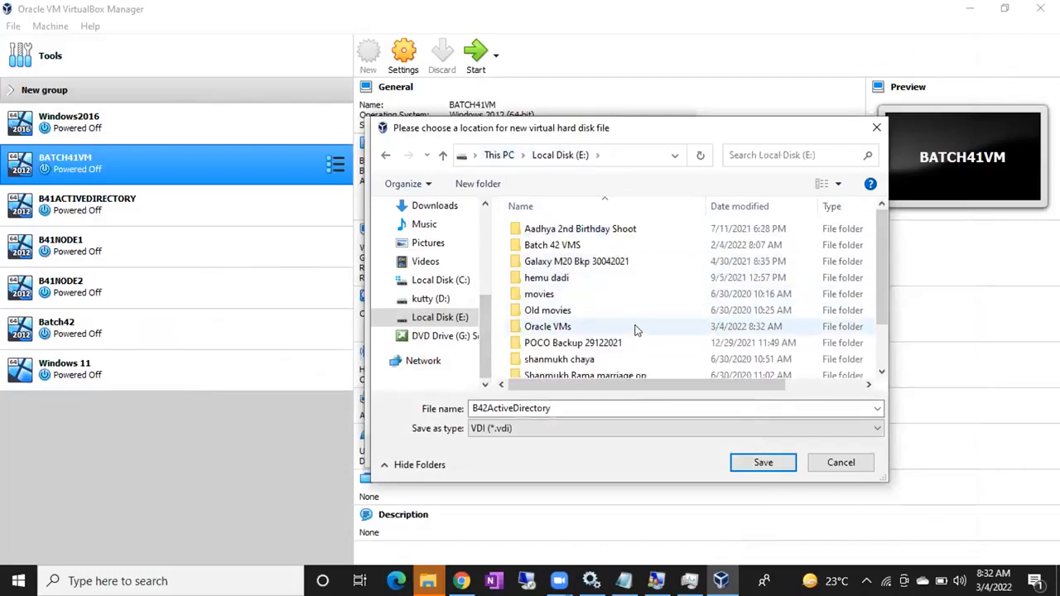
double_click(562, 246)
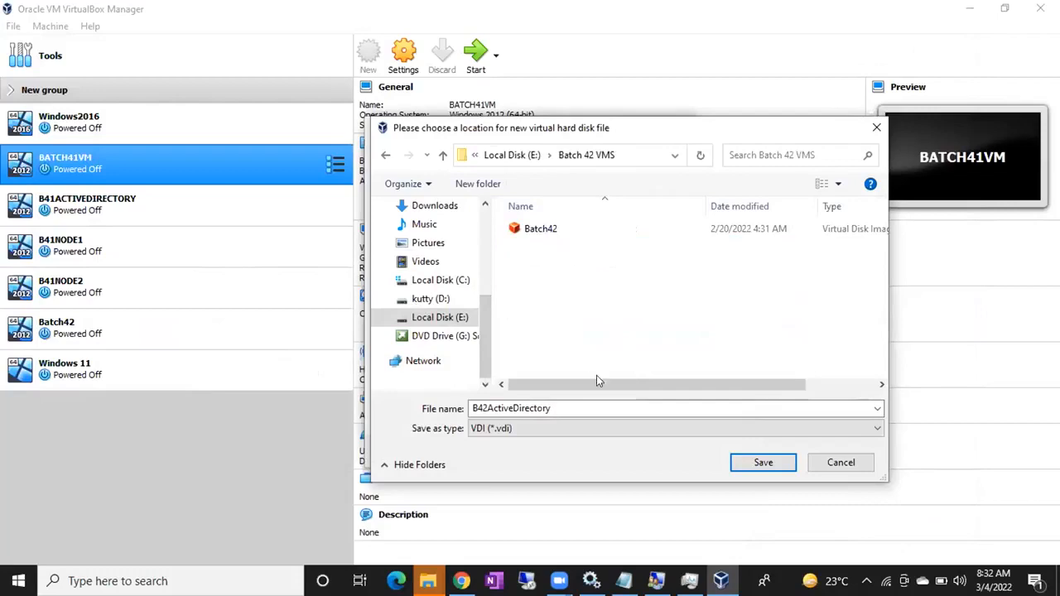
left_click(761, 462)
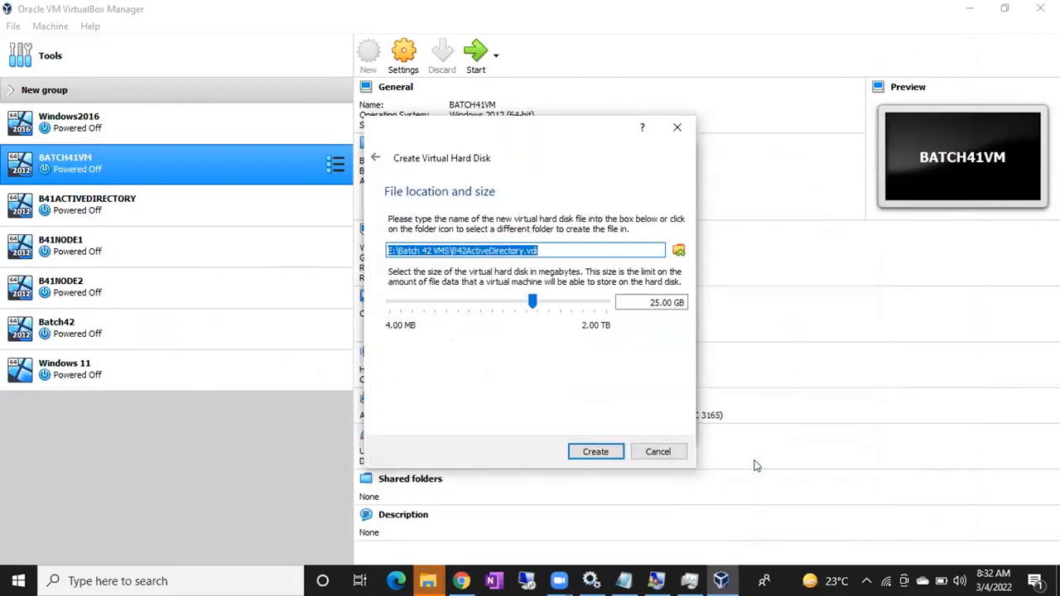
left_click(594, 452)
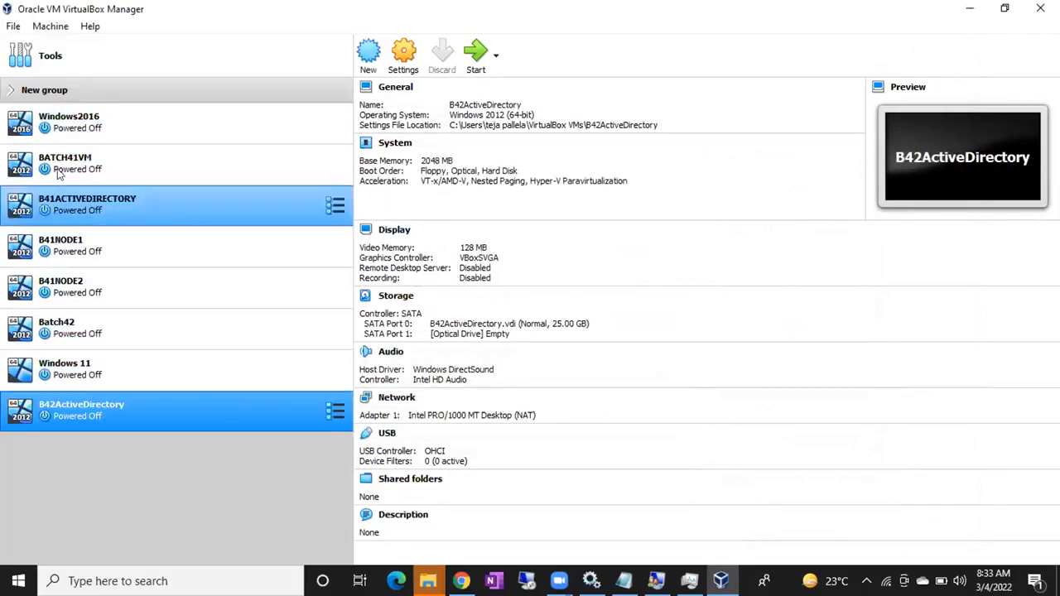
Step: Start a new virtual machine named B42NODE1 with Windows 2012 (64-bit) as its operating system version
left_click(369, 55)
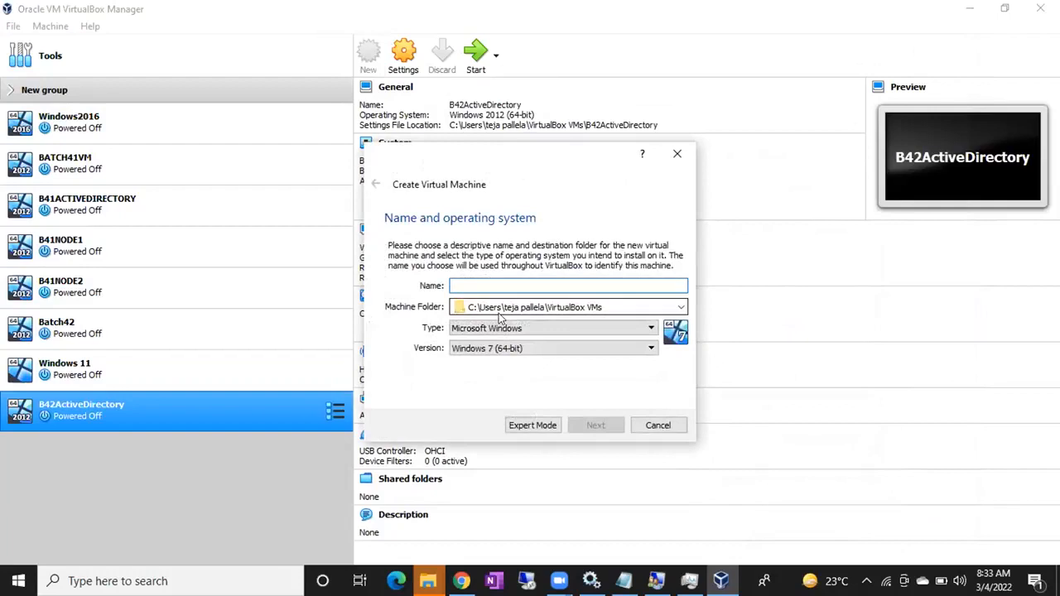
type("B42NODE")
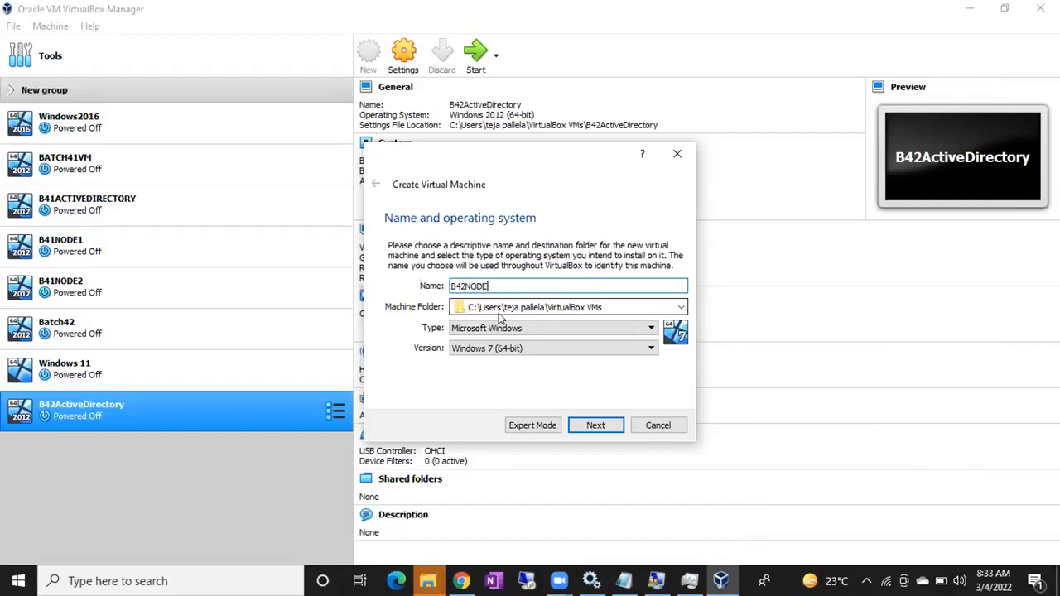
left_click(560, 350)
scroll(497, 418, "down", 2)
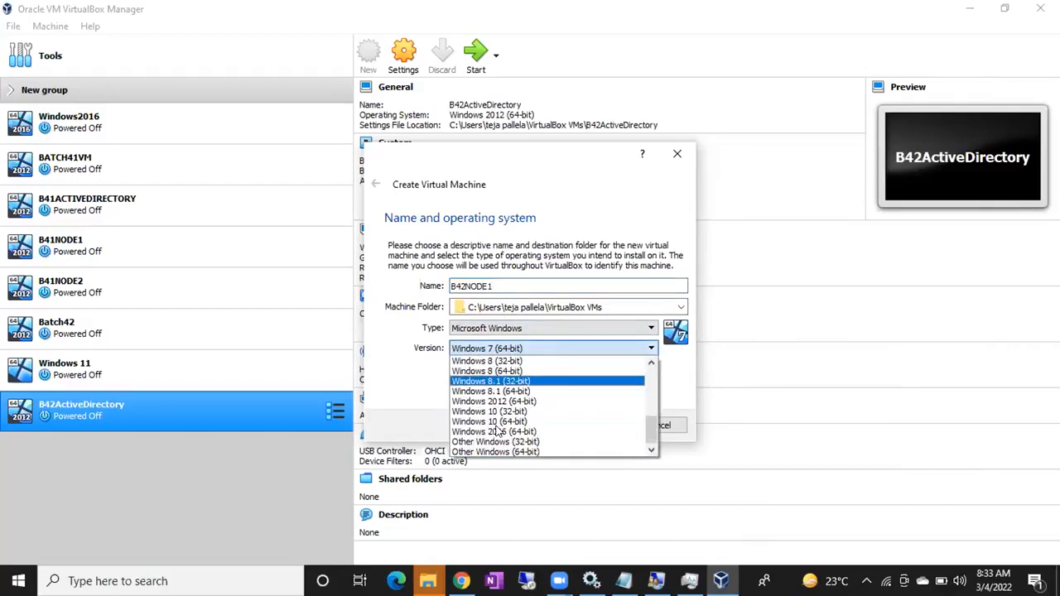
scroll(496, 418, "down", 2)
left_click(497, 401)
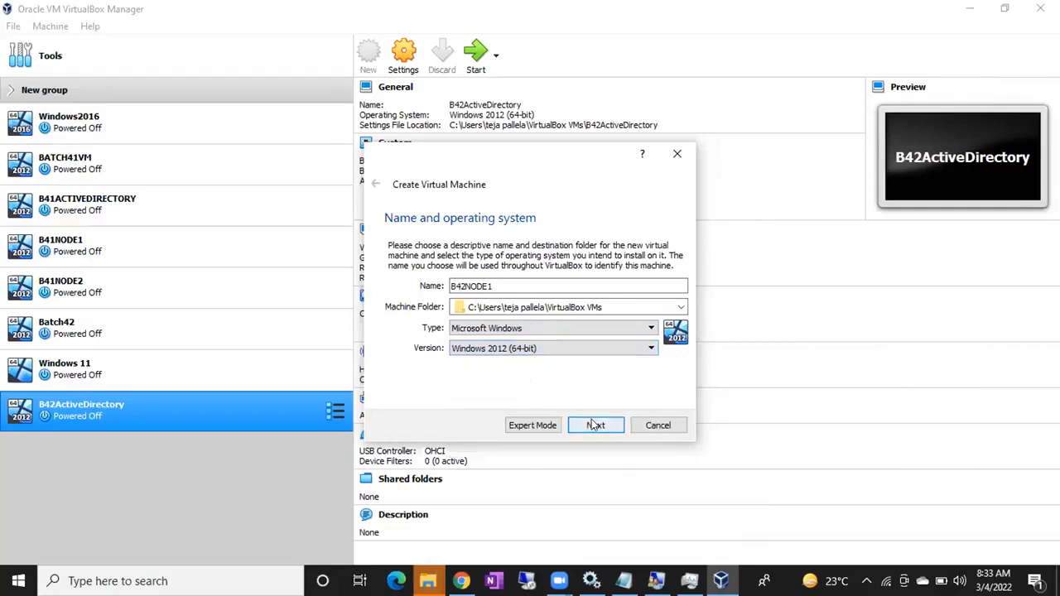
left_click(595, 425)
Step: Accept 2048 MB of memory for B42NODE1 and choose to create a new VDI virtual hard disk with the default storage type
left_click(595, 425)
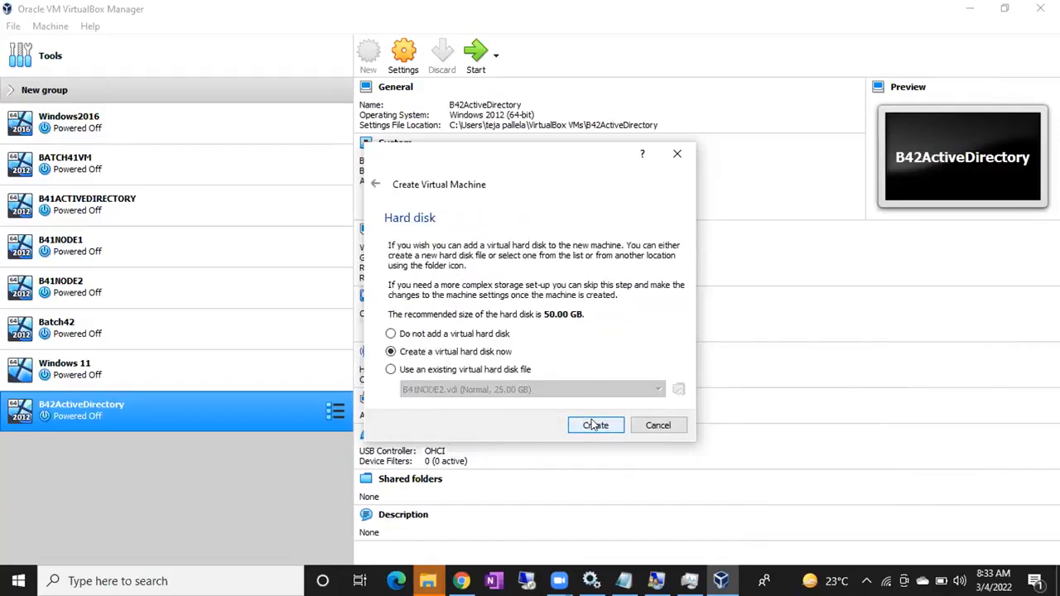
left_click(593, 425)
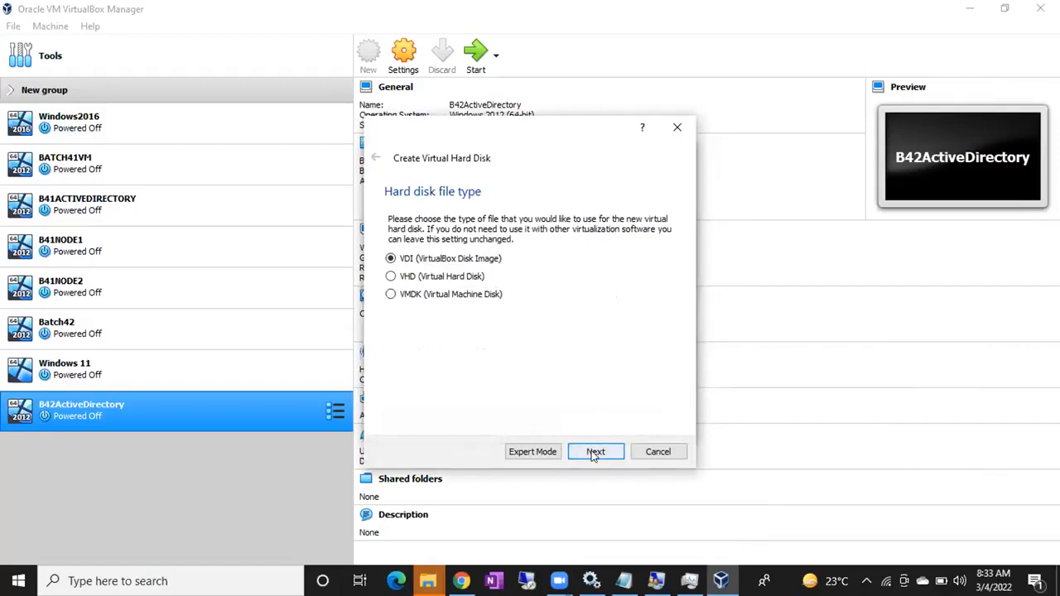
left_click(593, 451)
left_click(593, 452)
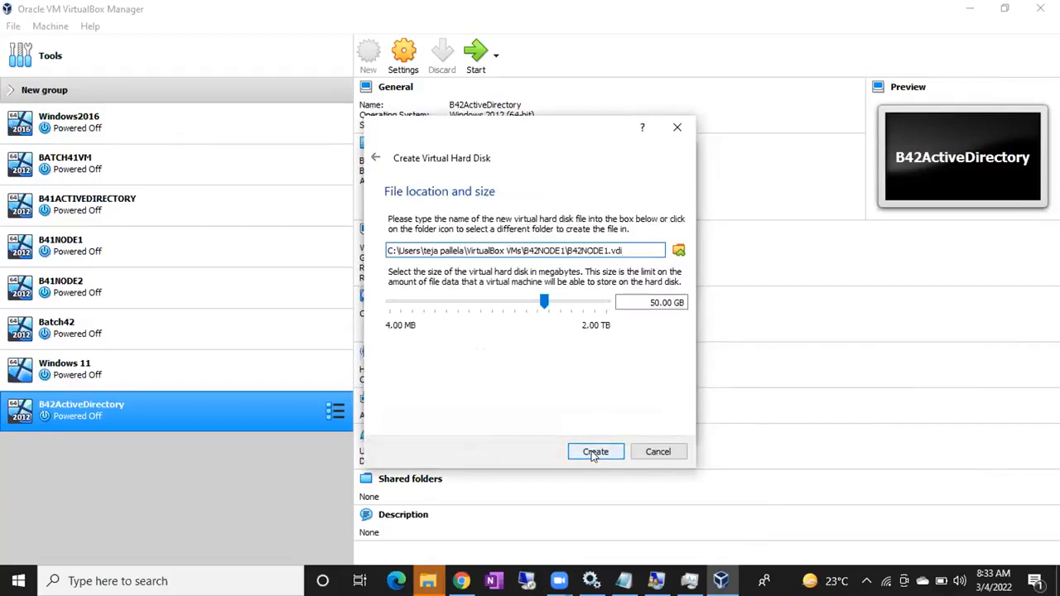
Step: Set the location of the B42NODE1 disk file to the Batch 42 VMS folder on drive E:
left_click(678, 250)
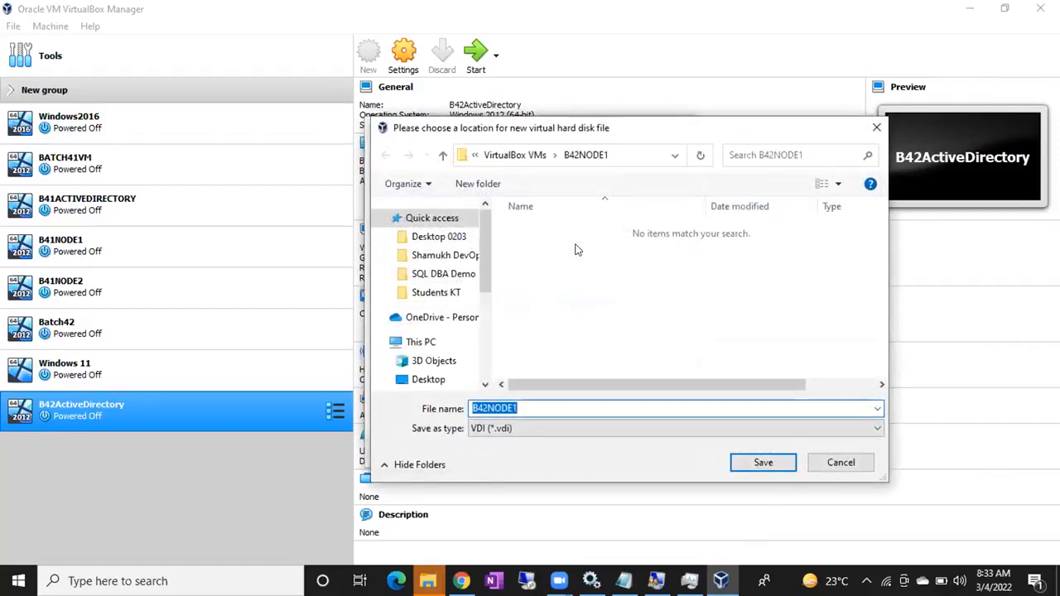
scroll(487, 298, "down", 5)
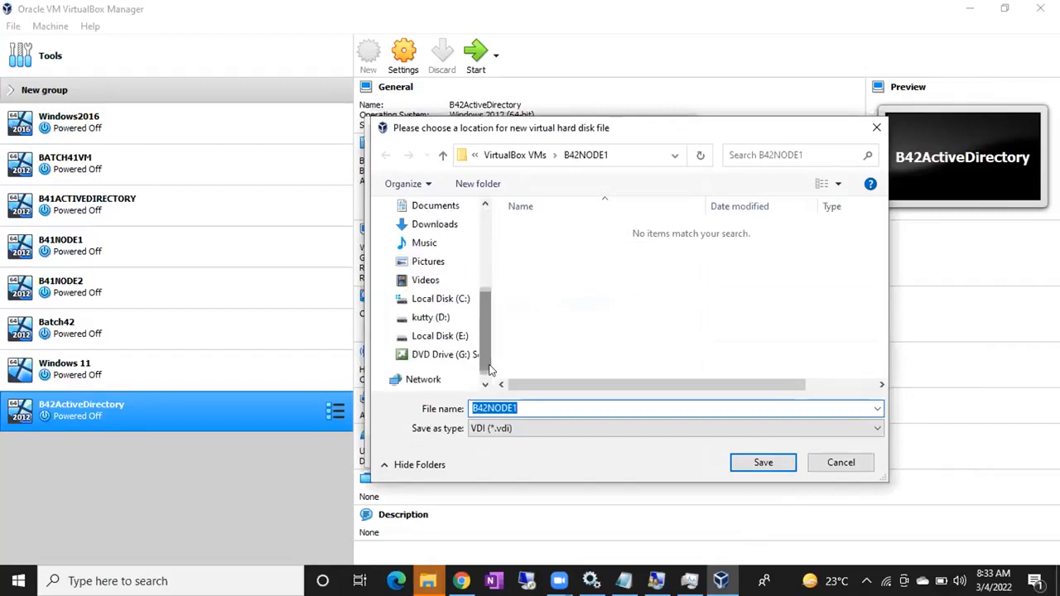
left_click(418, 317)
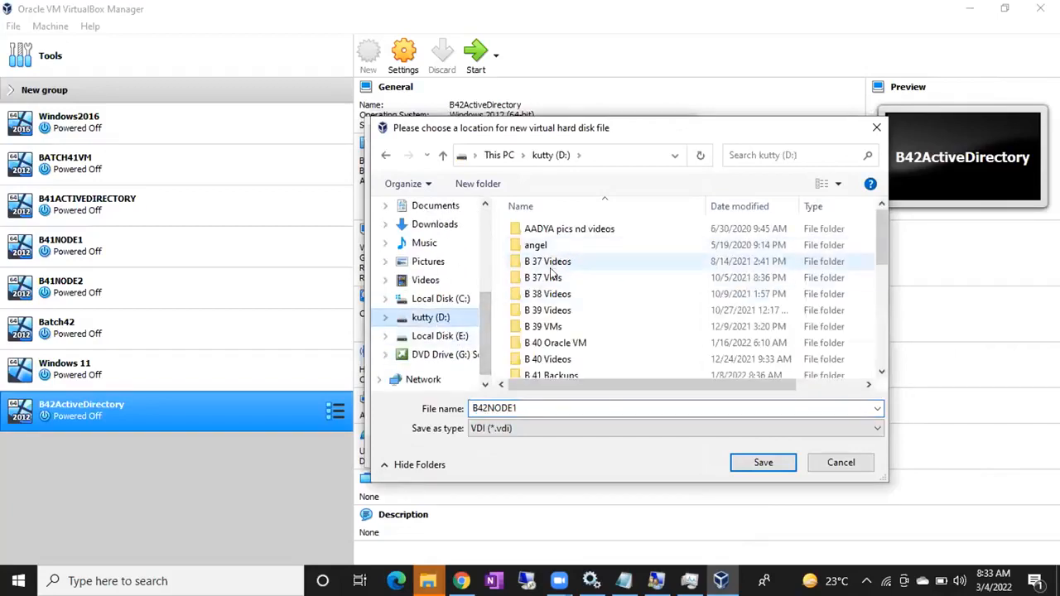
left_click(439, 337)
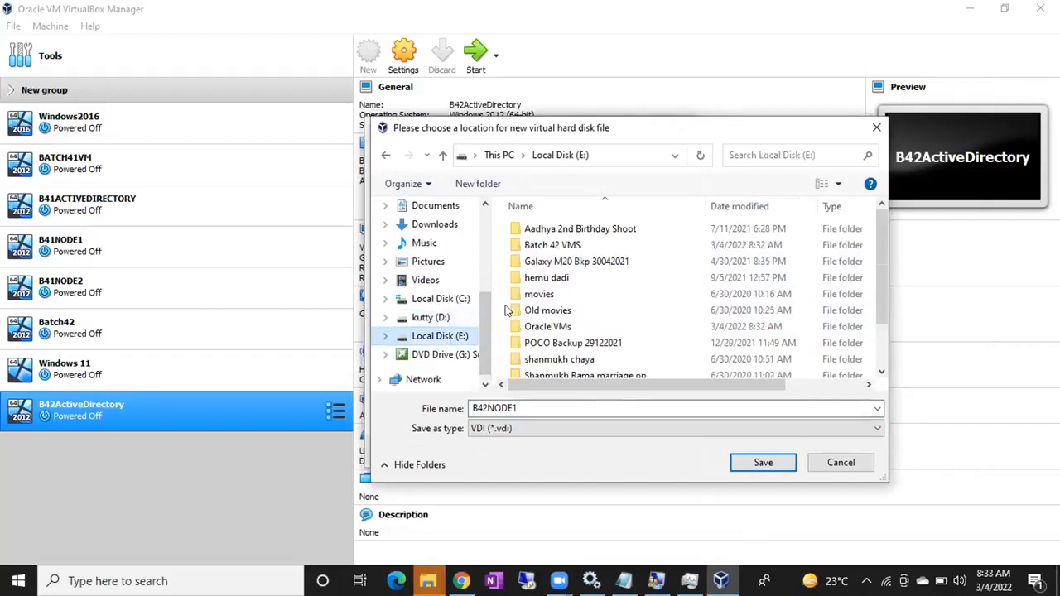
double_click(559, 246)
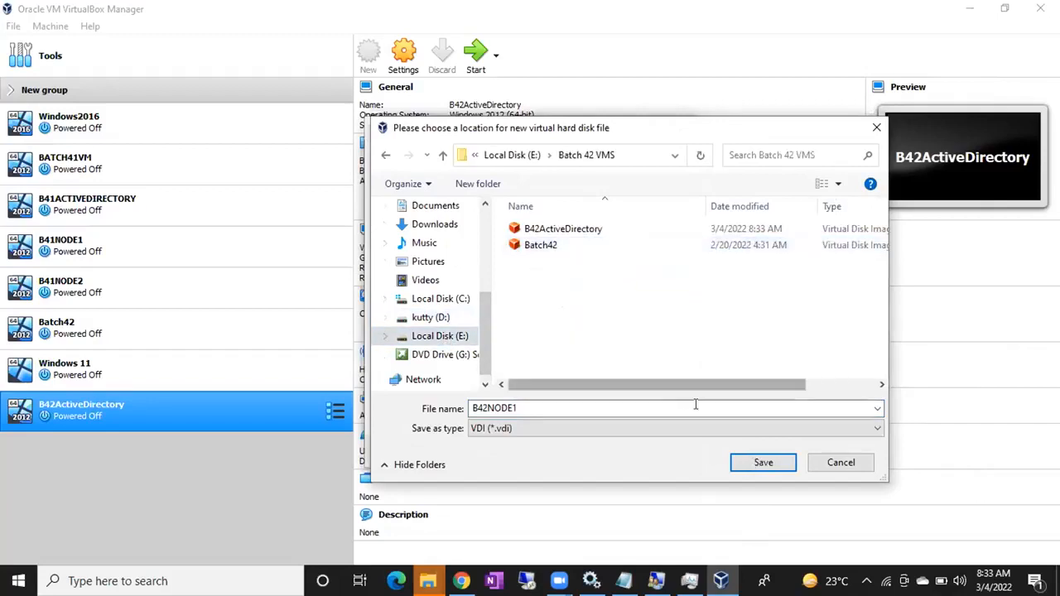
left_click(750, 463)
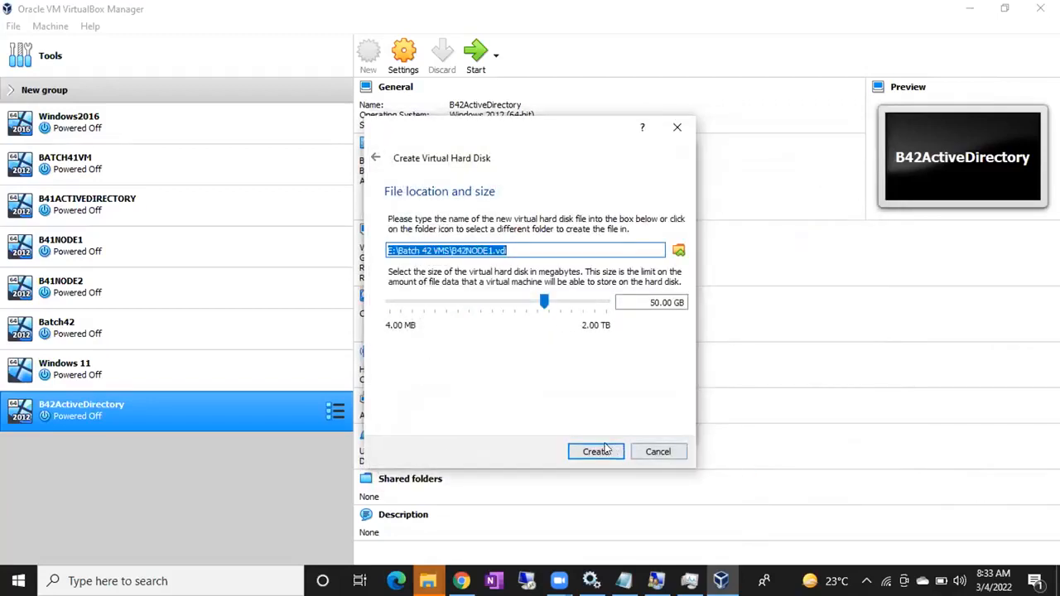
Step: Set the B42NODE1 virtual hard disk size to 25 GB and create it
double_click(646, 299)
type("25")
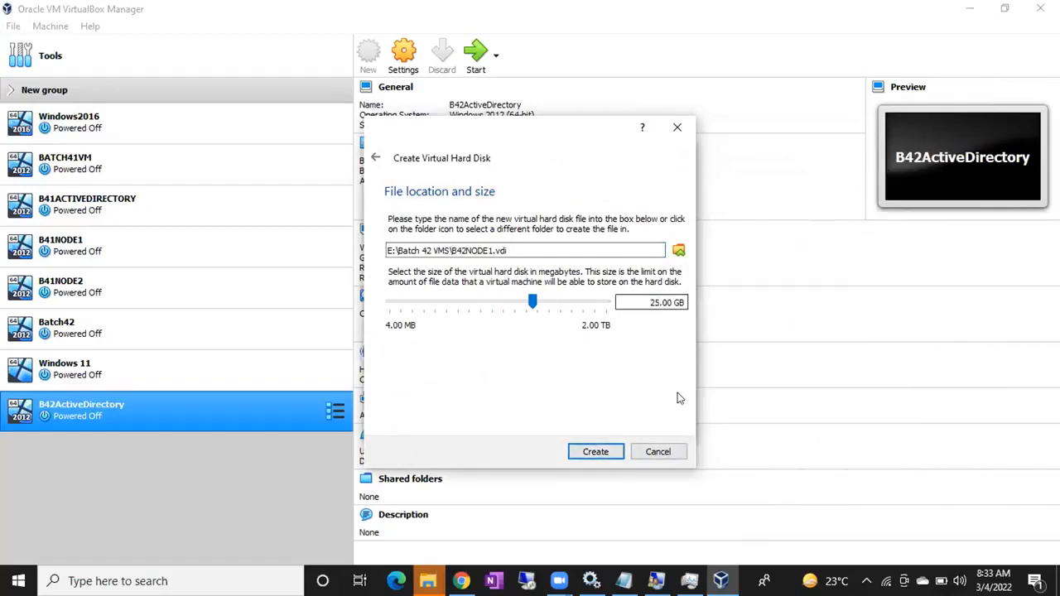
left_click(603, 452)
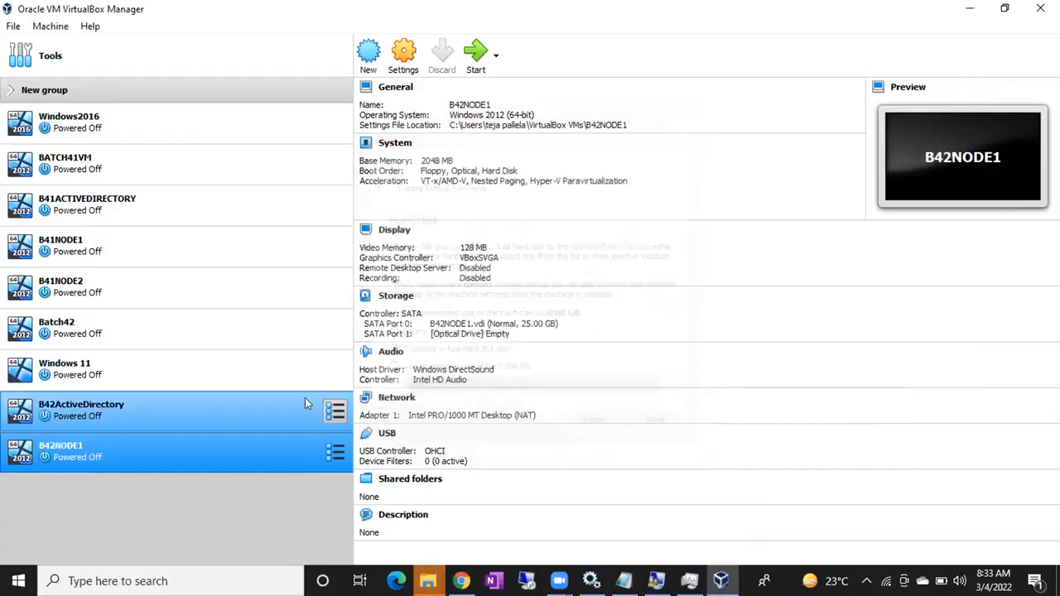
Step: Start a new virtual machine named B42NODE2 with Windows 2012 (64-bit) as its operating system version
left_click(375, 61)
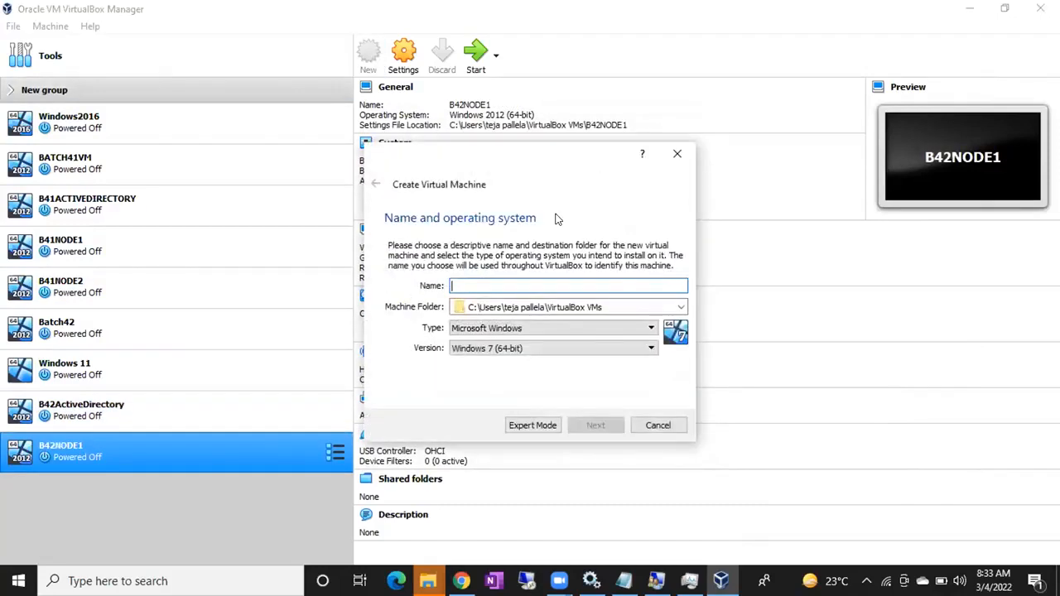
type("B42NODE2")
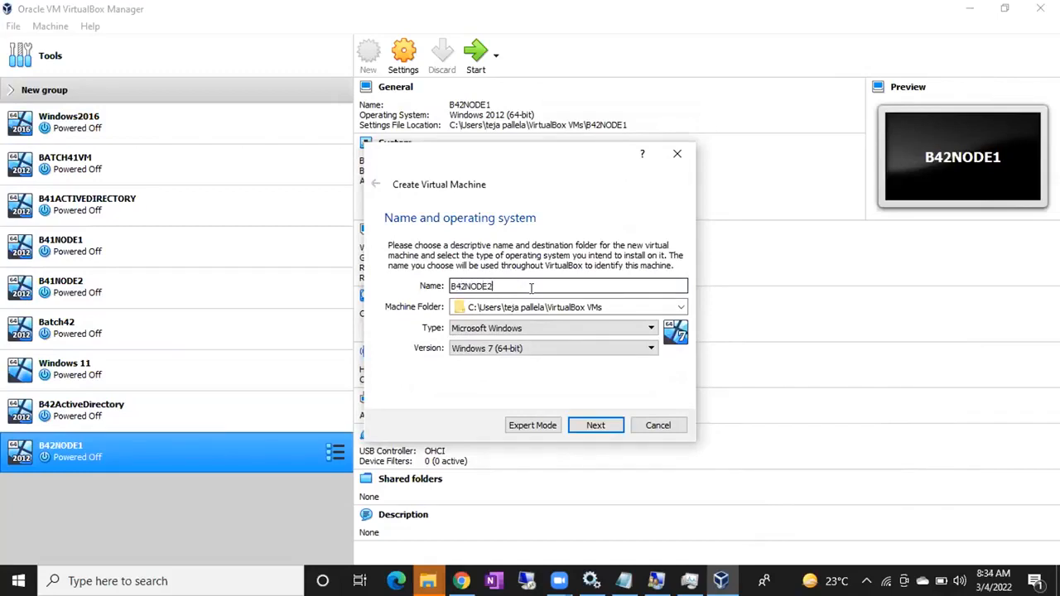
left_click(652, 347)
scroll(539, 441, "down", 3)
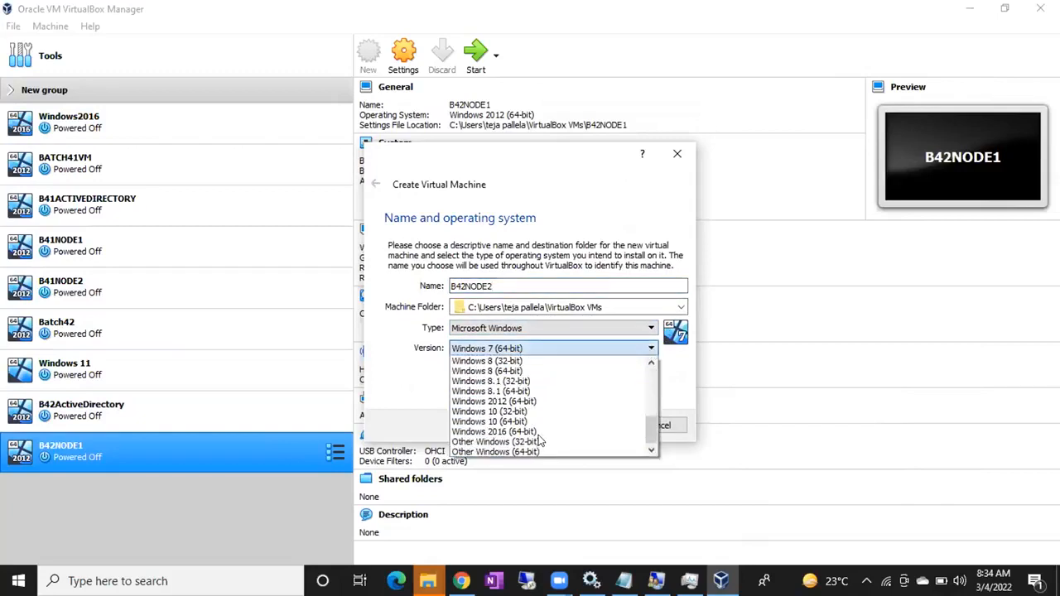
left_click(490, 400)
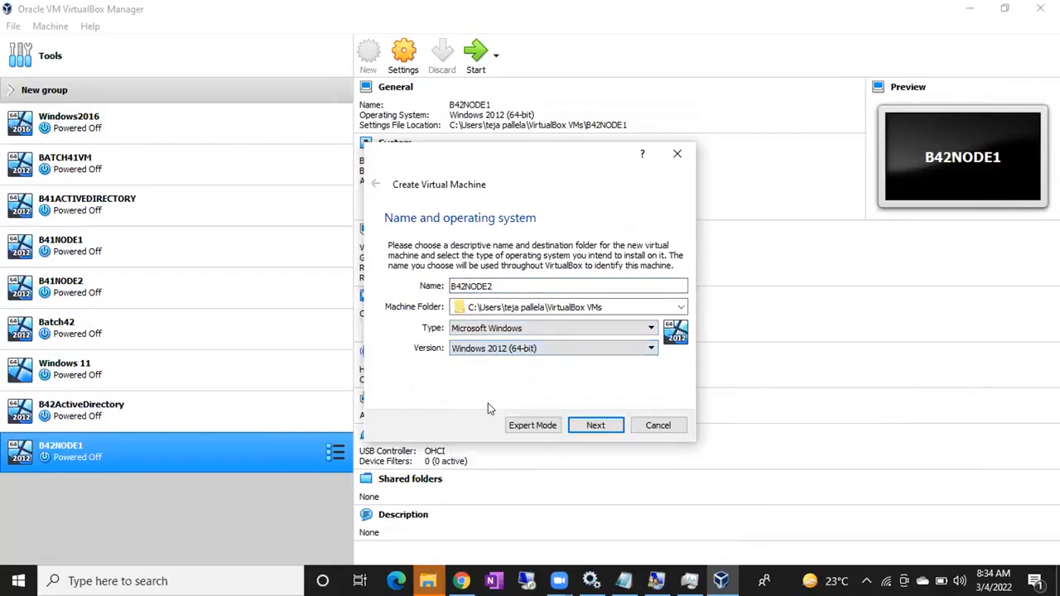
left_click(579, 429)
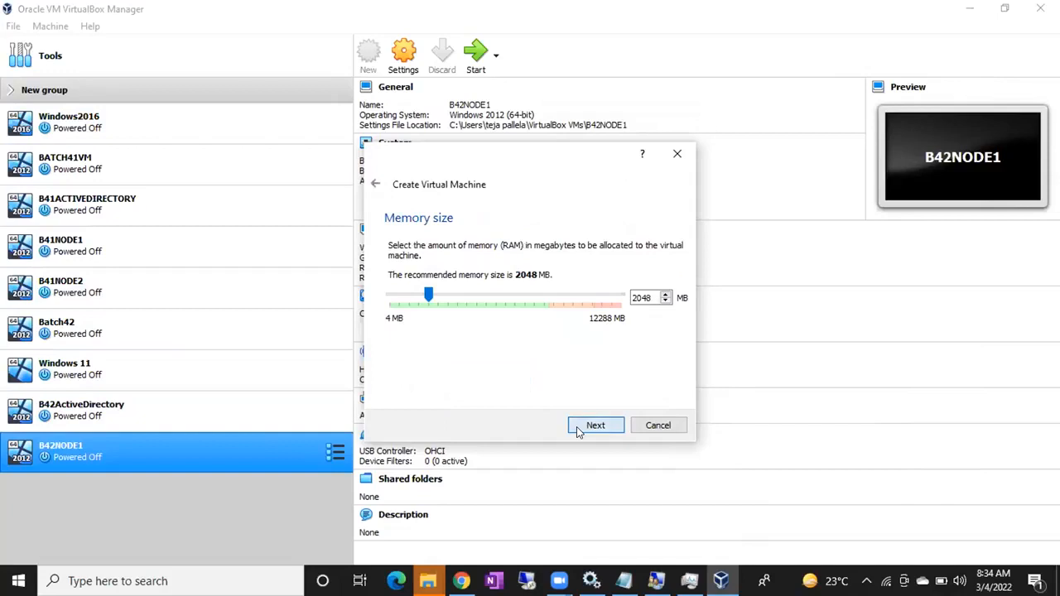
Step: Accept 2048 MB of memory for B42NODE2 and choose a new dynamically allocated VDI virtual hard disk
left_click(579, 427)
left_click(582, 425)
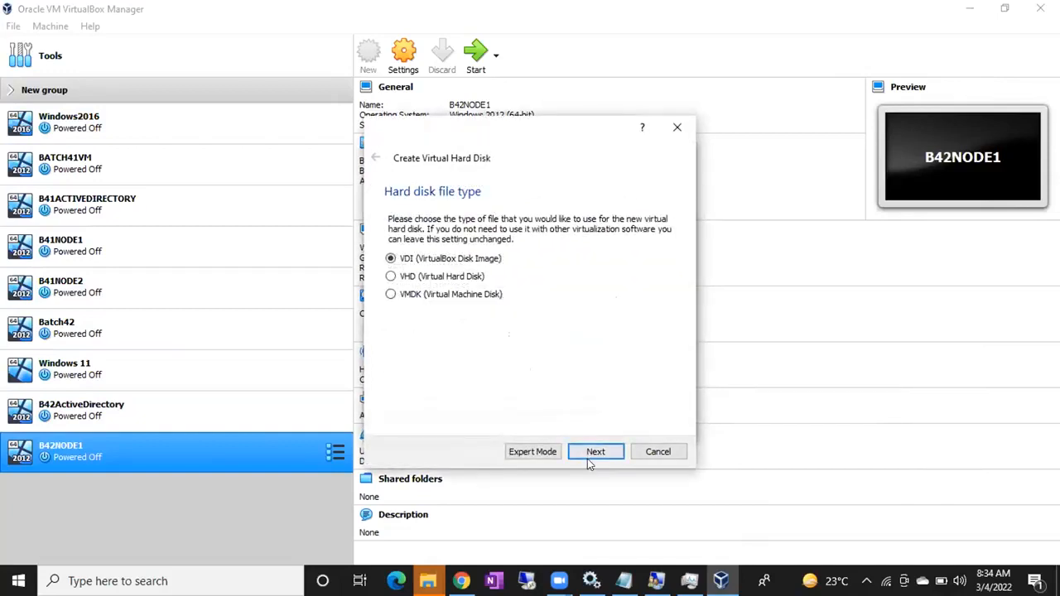
left_click(592, 454)
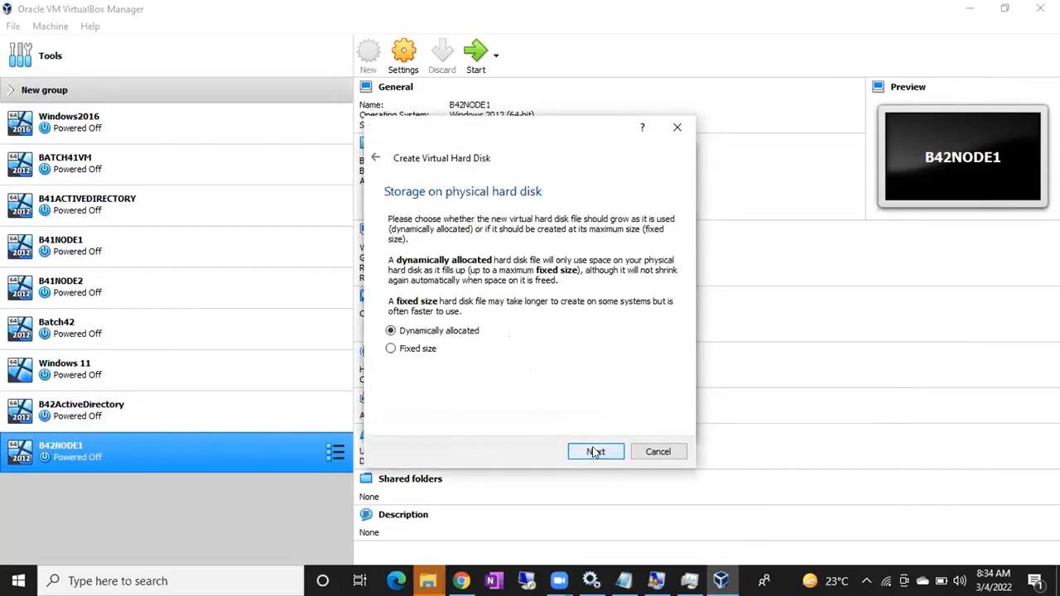
left_click(594, 453)
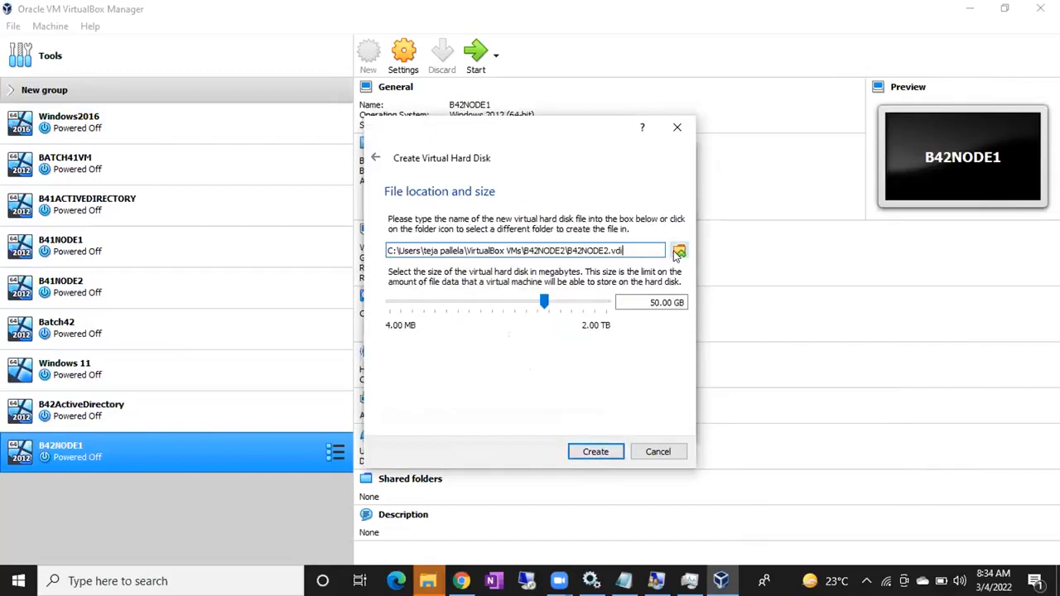
Step: Set the B42NODE2 disk file's location to a new folder named B 42 Oracle VM on drive D:
left_click(679, 250)
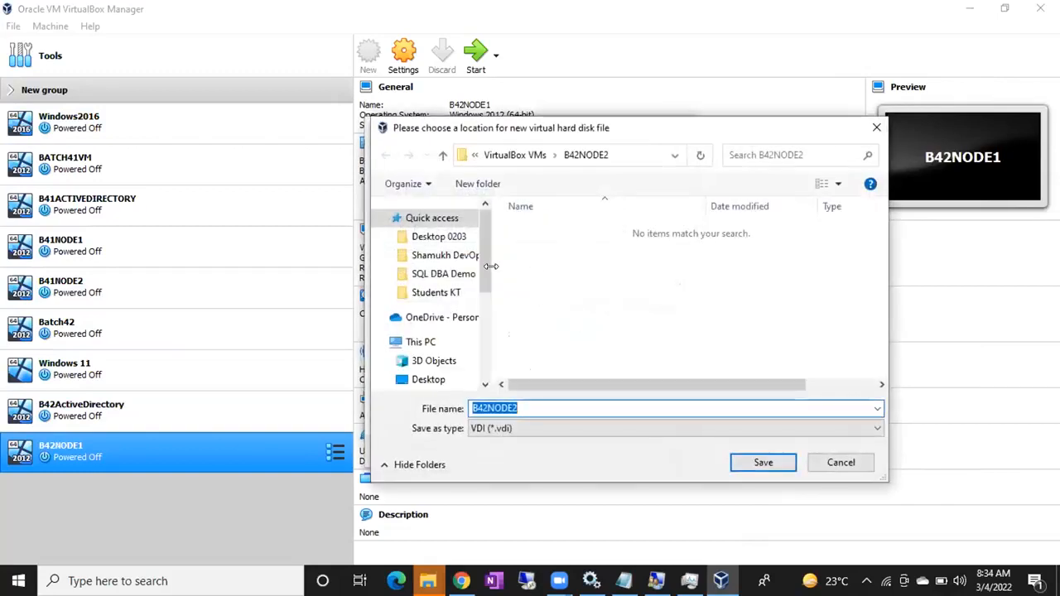
scroll(443, 315, "down", 5)
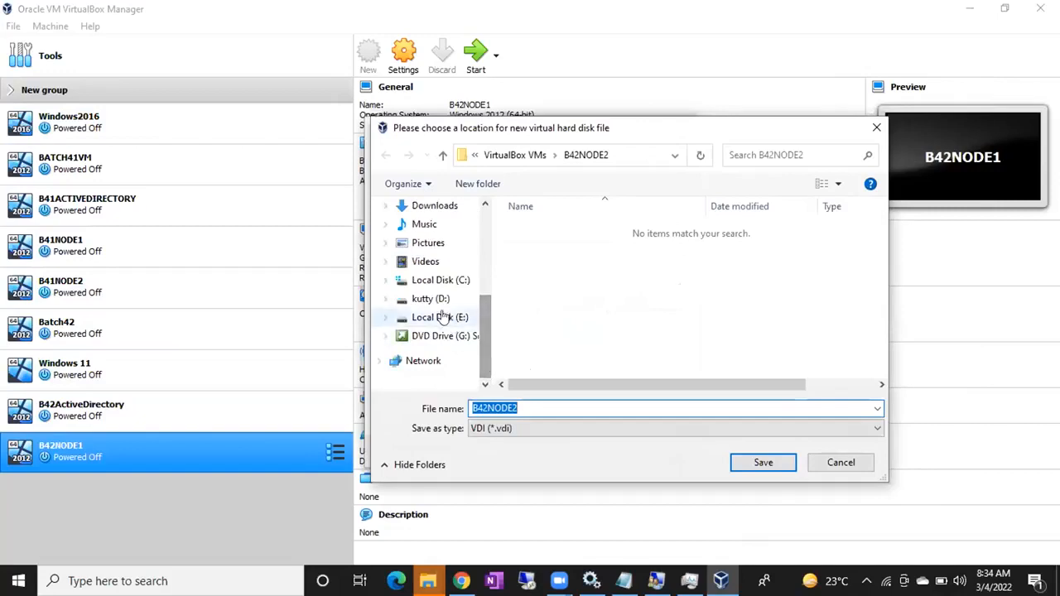
left_click(431, 299)
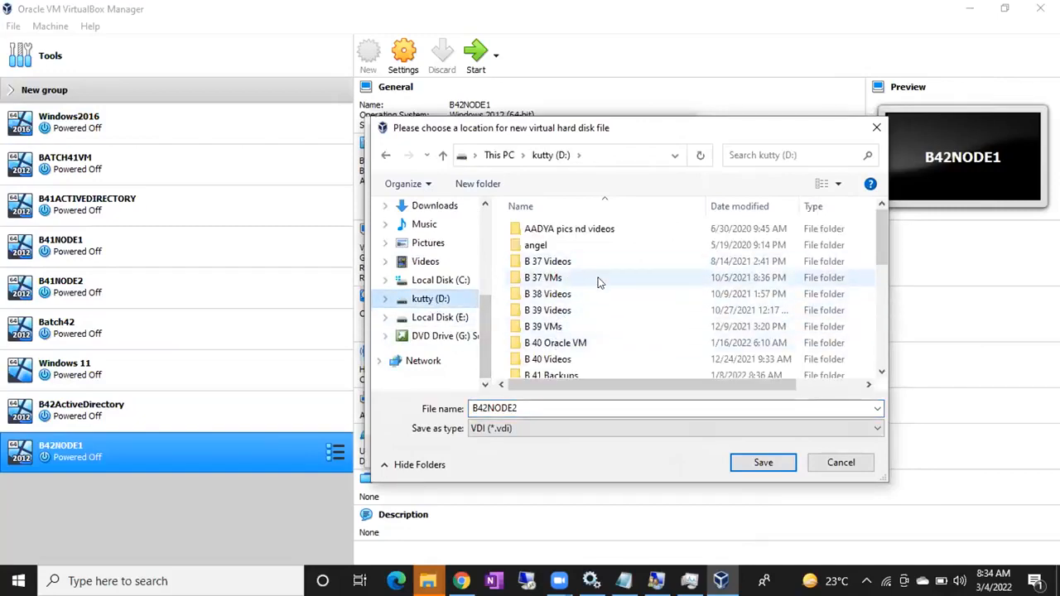
left_click(600, 284)
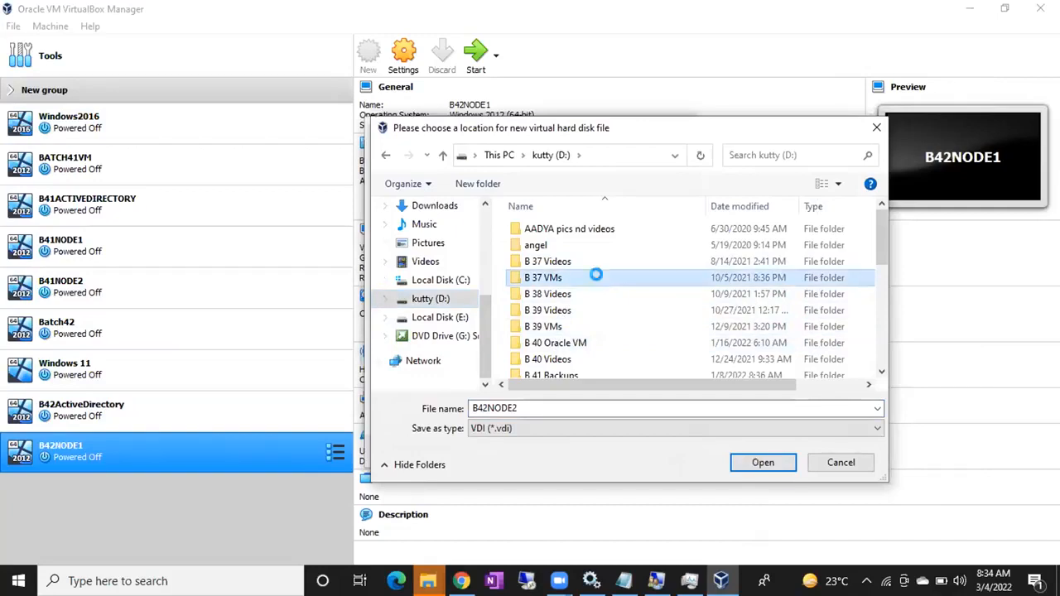
key("ctrl+shift+n")
type("B 42")
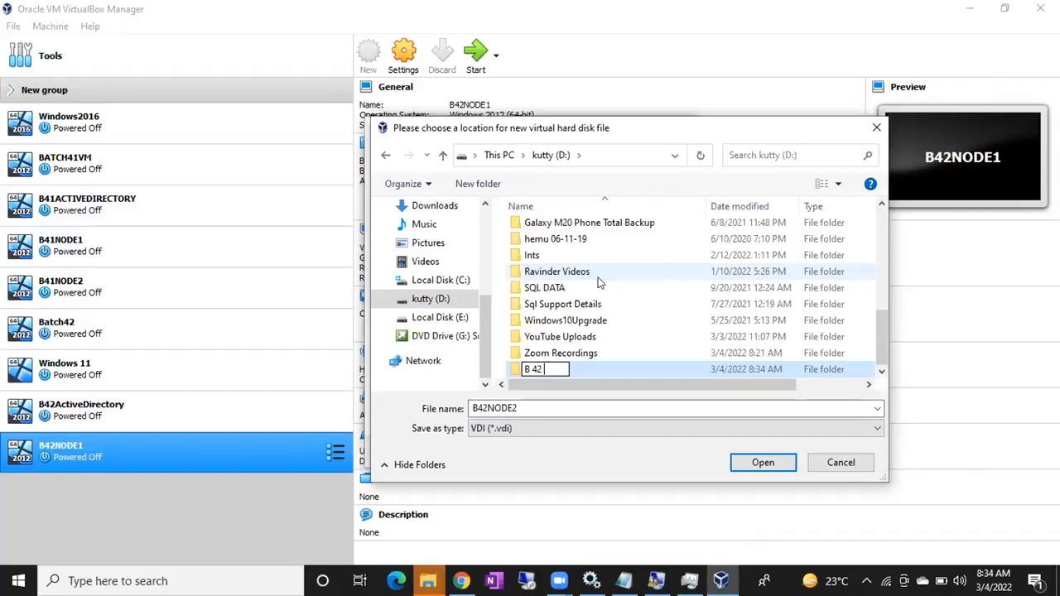
type("Oracle VM")
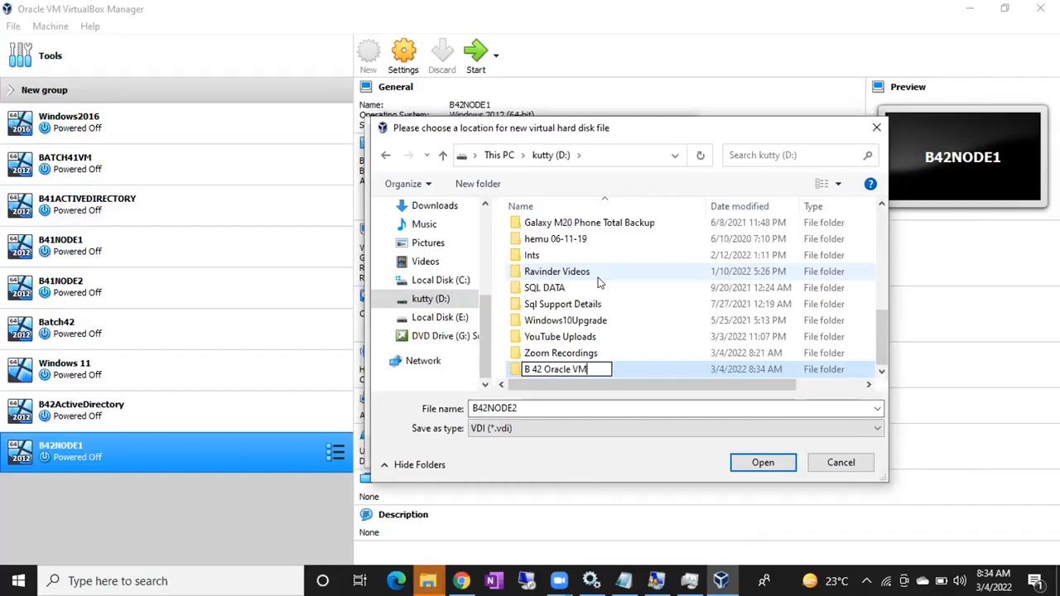
key("Return")
key("Return")
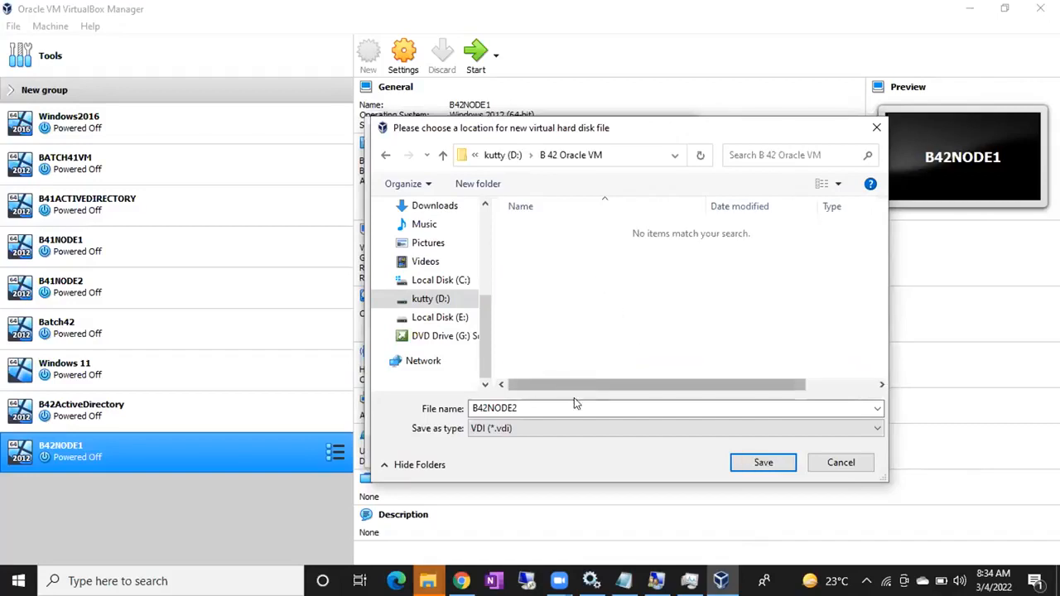
left_click(760, 464)
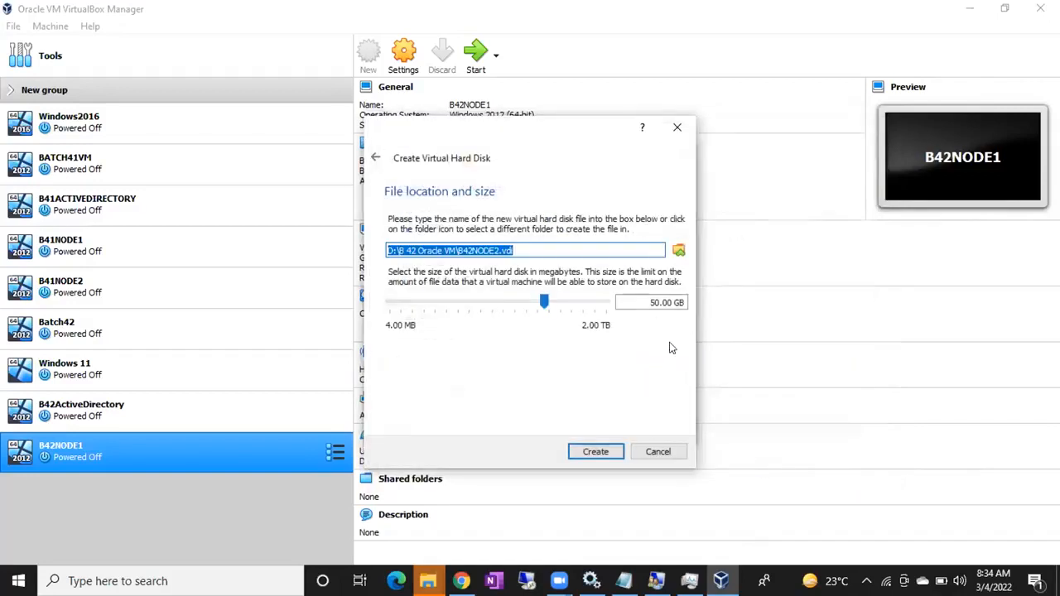
Step: Set the B42NODE2 virtual hard disk size to 25 GB and create it
double_click(652, 302)
type("25")
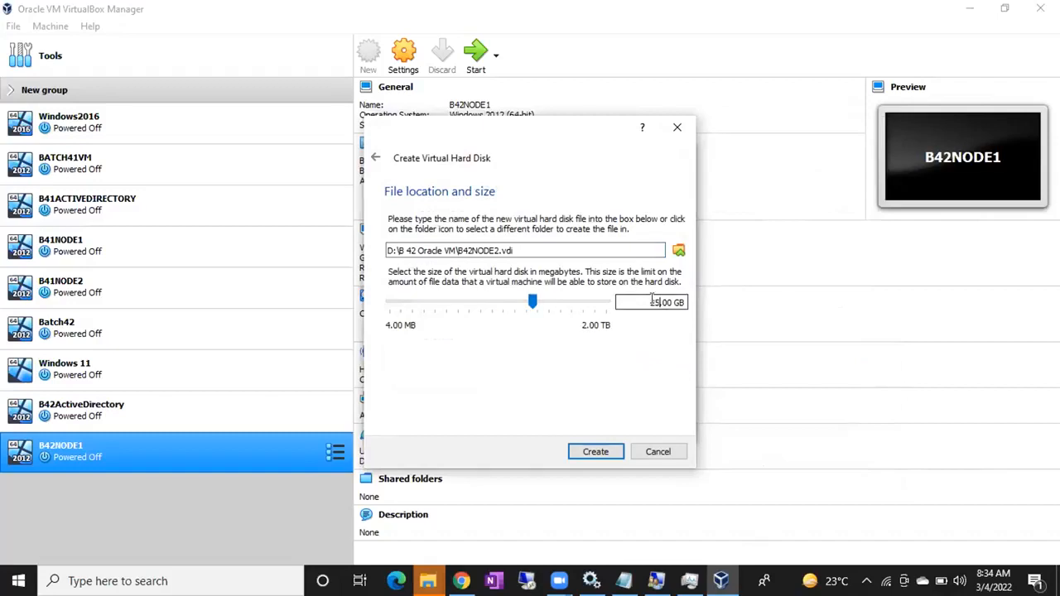
left_click(591, 452)
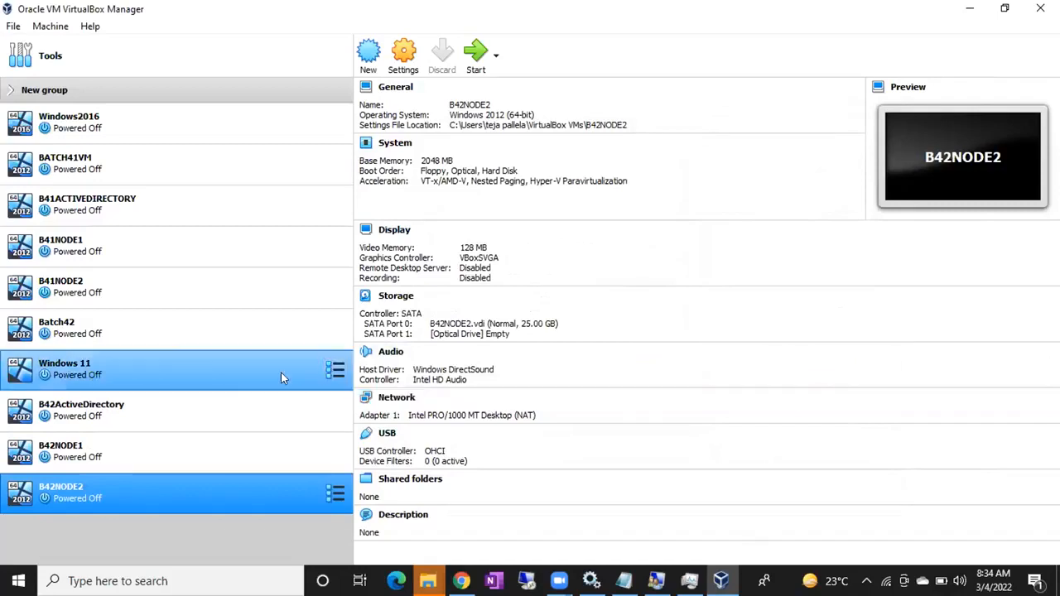
Step: Review the details of the B42ActiveDirectory, B42NODE1 and B42NODE2 virtual machines
left_click(182, 407)
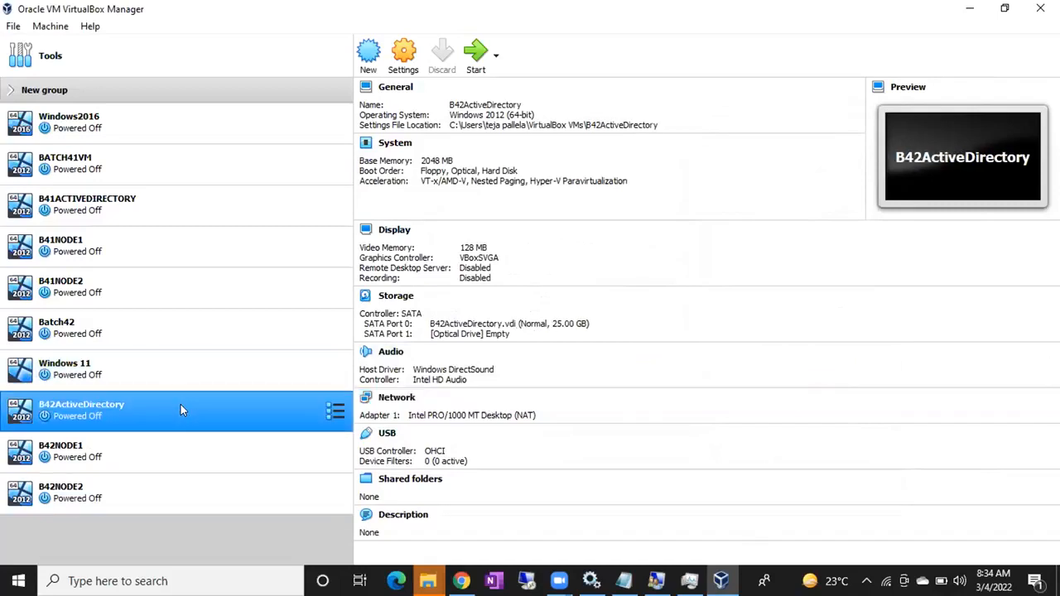
left_click(161, 446)
left_click(146, 486, "shift")
left_click(124, 411)
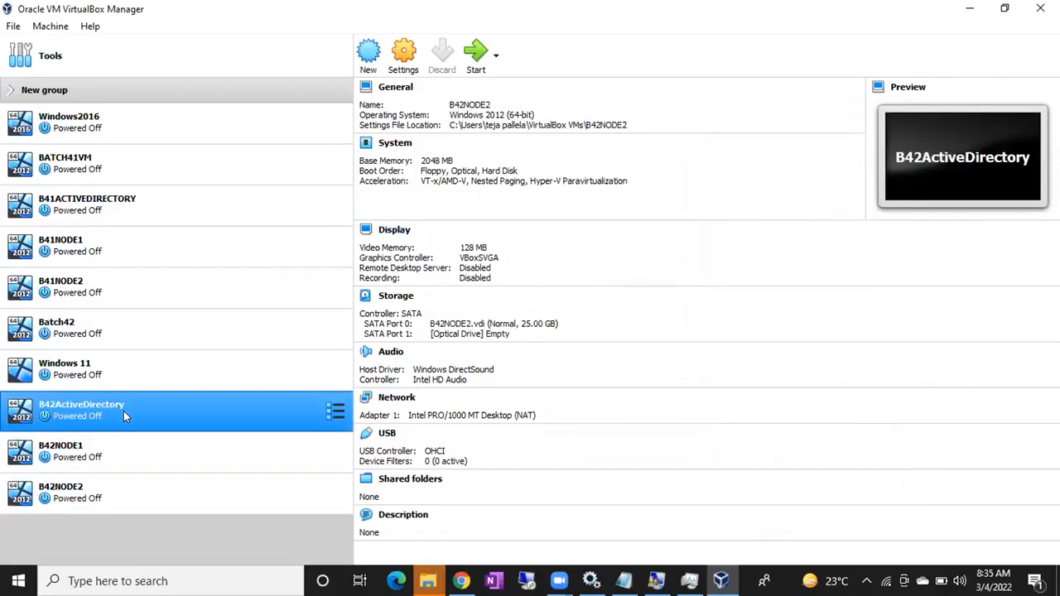
left_click(123, 455)
left_click(116, 491)
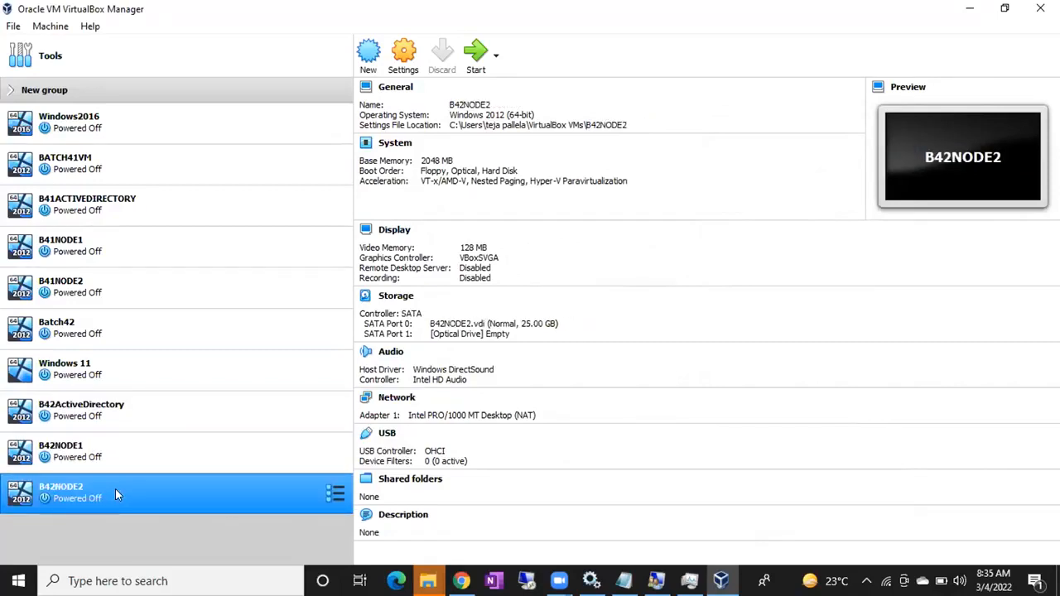
left_click(116, 448, "shift")
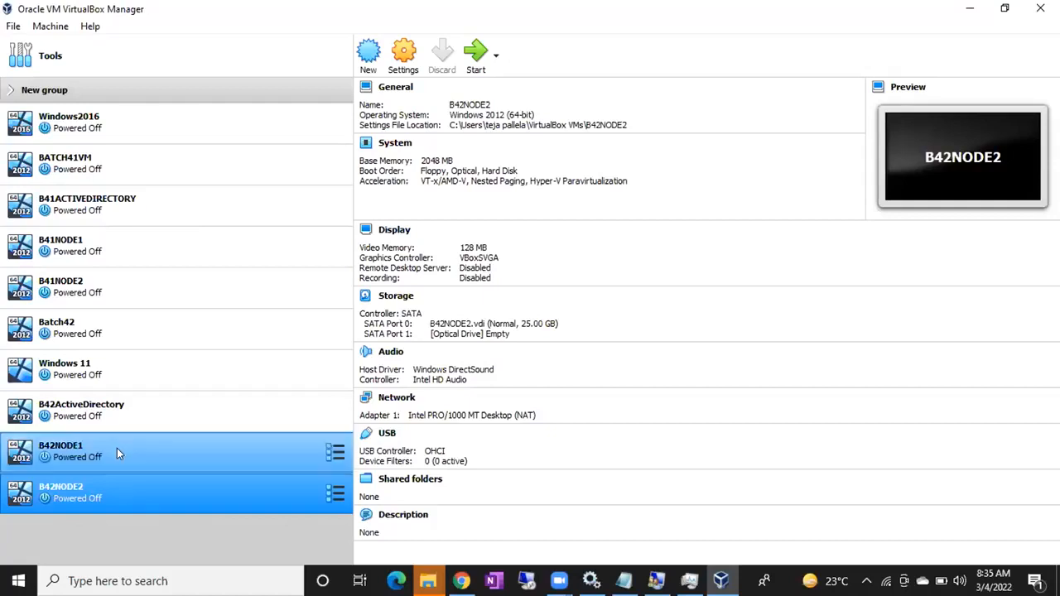
left_click(117, 415)
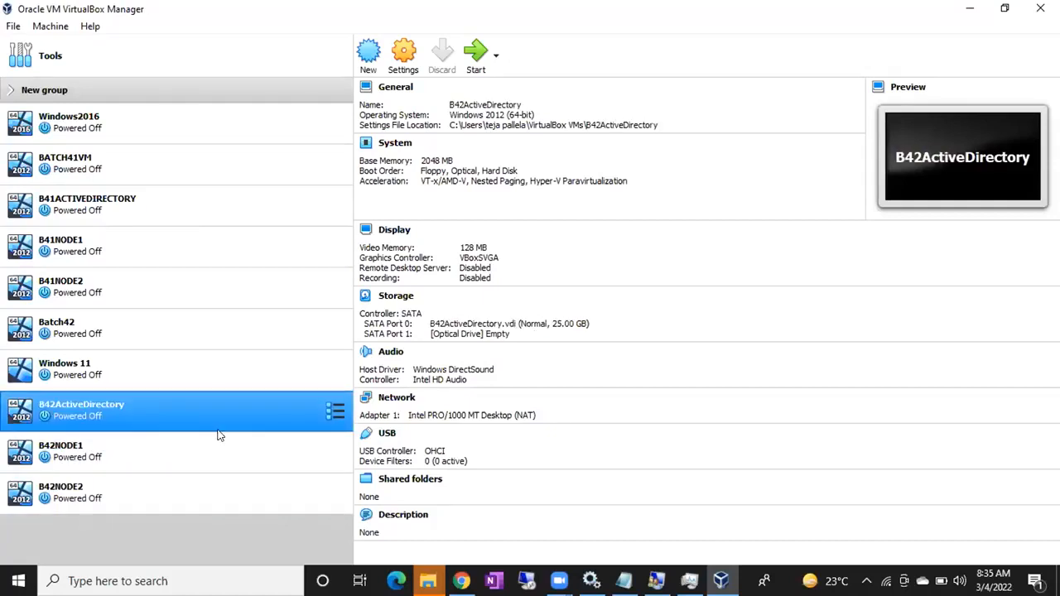
right_click(174, 417)
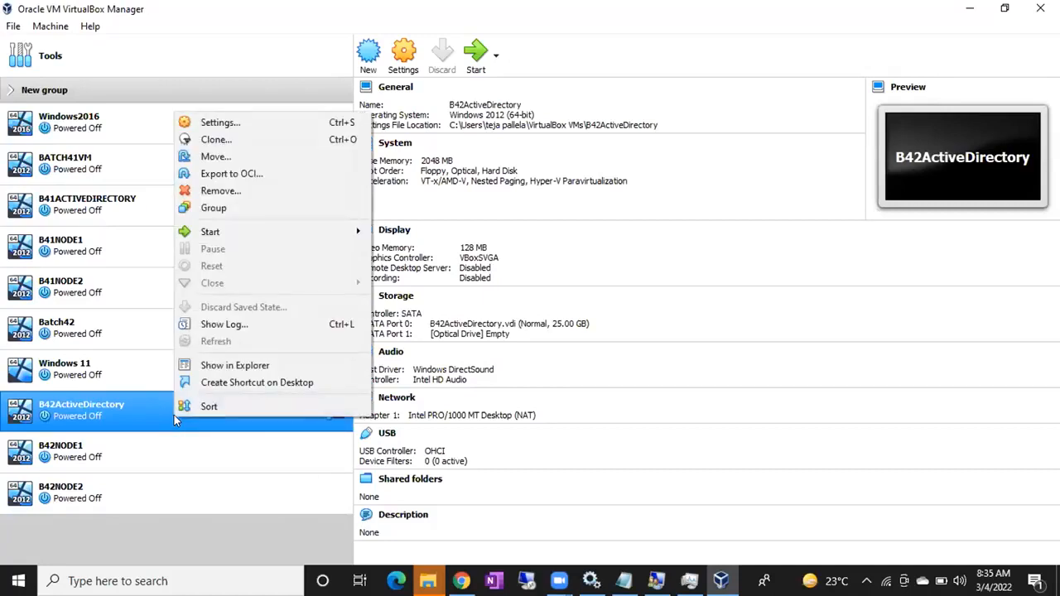
left_click(126, 416)
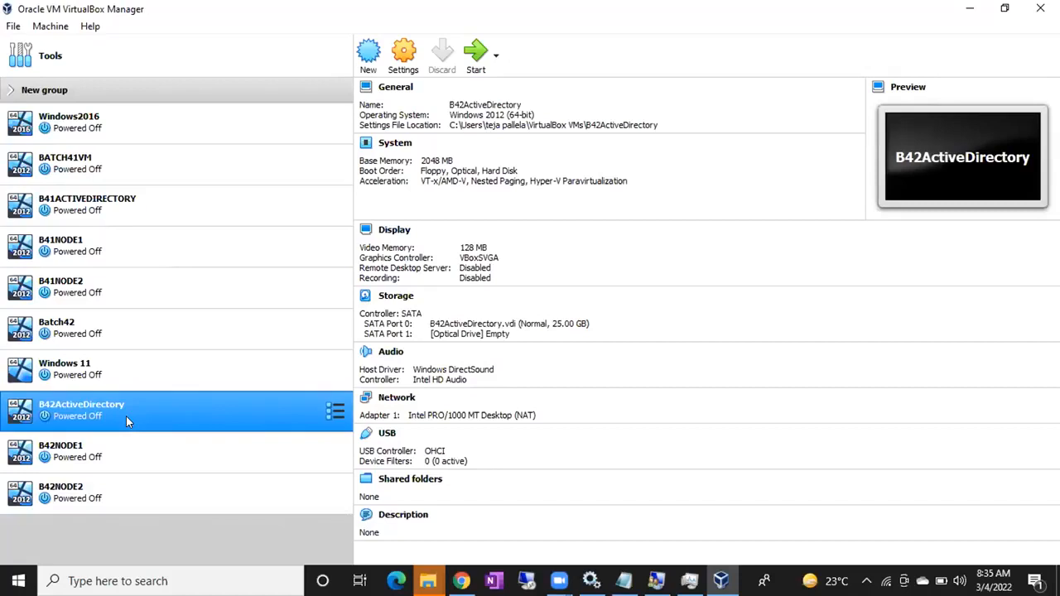
Step: Attach Win2012_R2_x64.iso to the empty optical drive in the B42ActiveDirectory storage settings
right_click(126, 422)
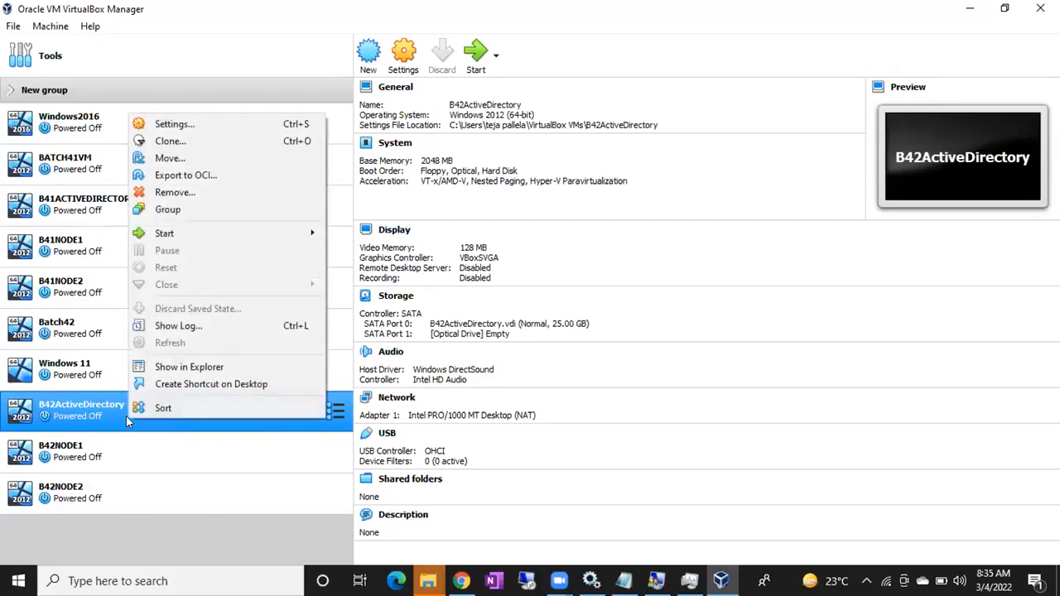
left_click(199, 126)
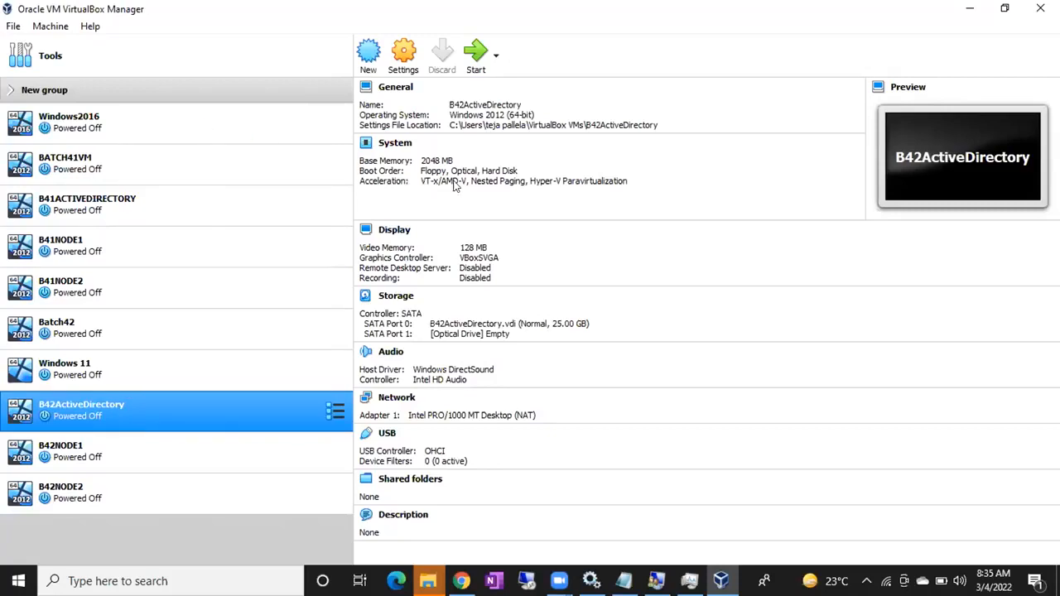
left_click(323, 210)
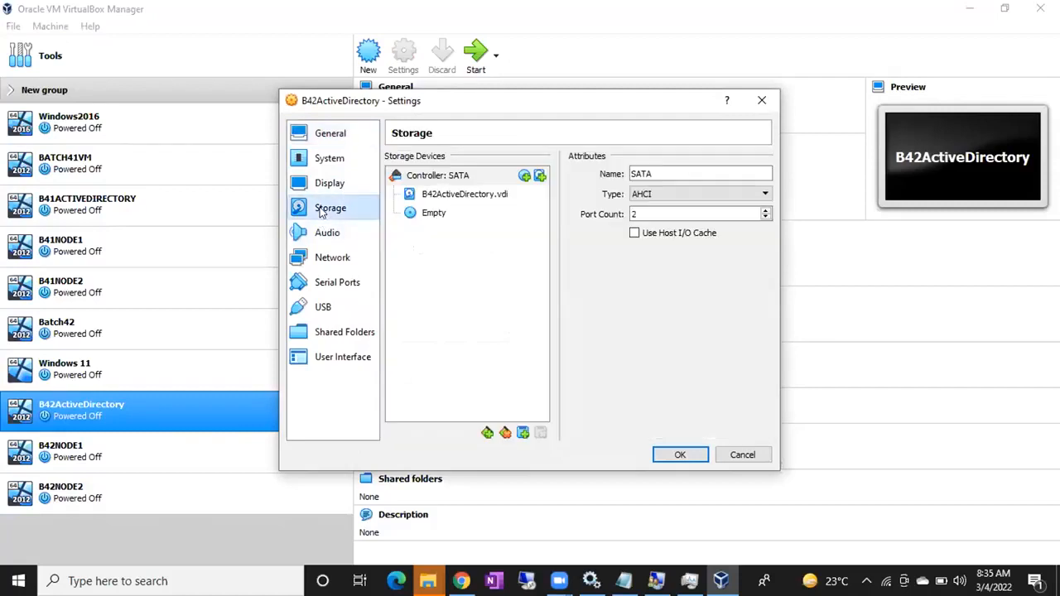
left_click(427, 214)
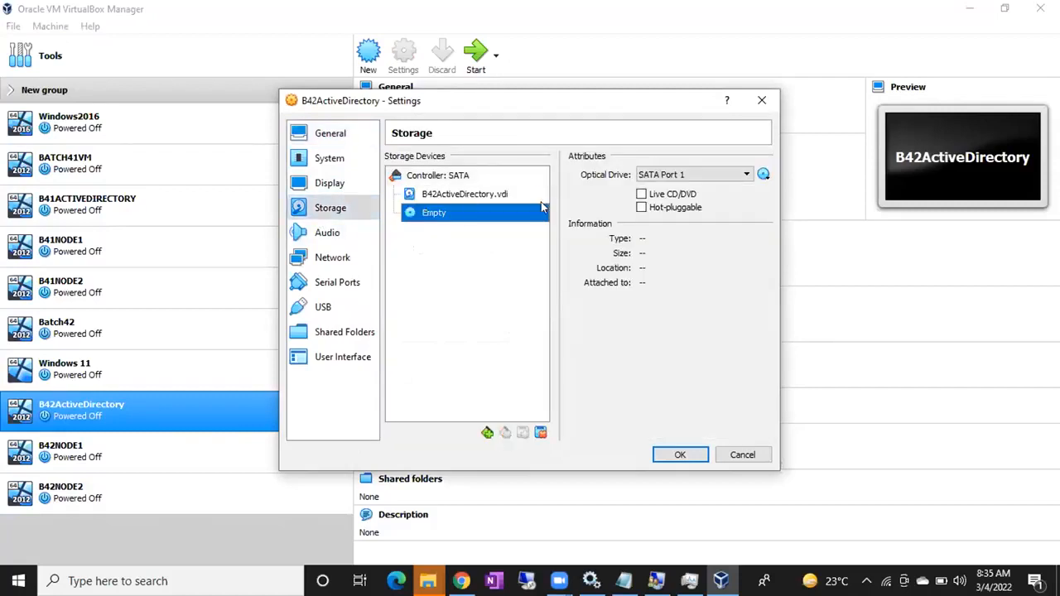
left_click(763, 175)
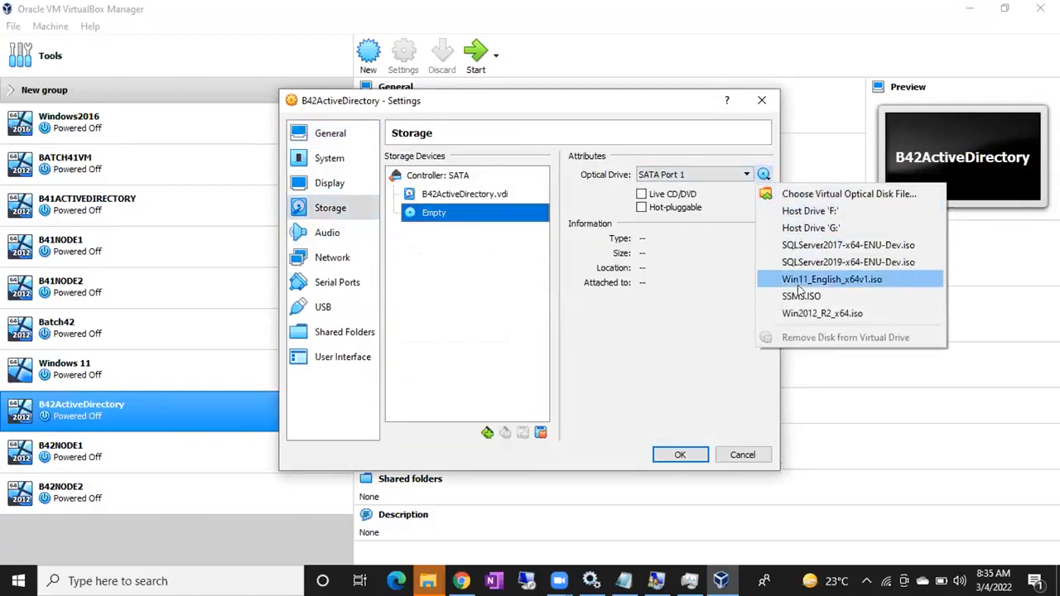
left_click(800, 314)
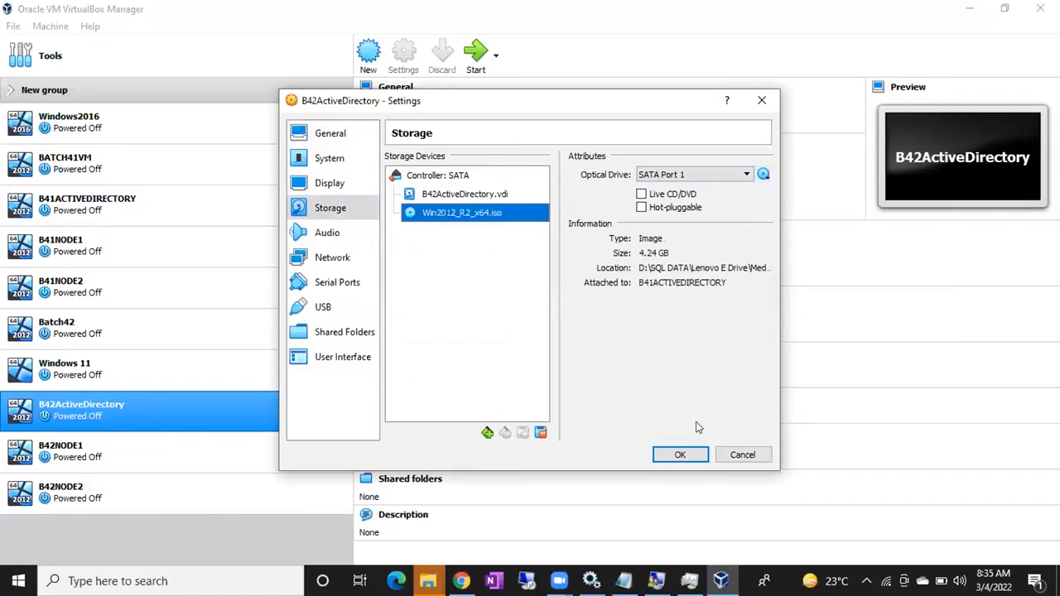
left_click(680, 457)
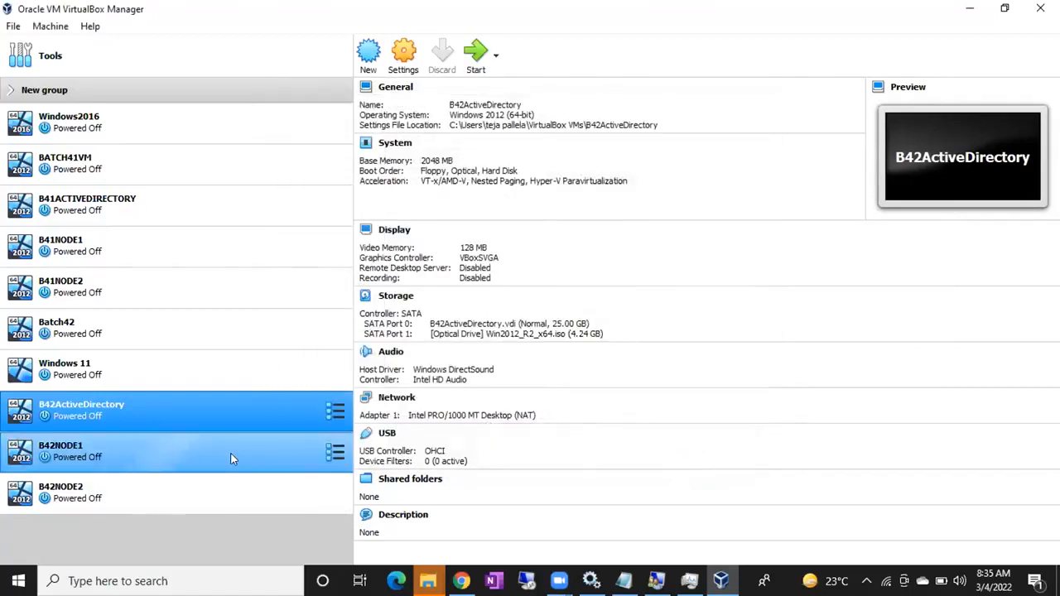
Step: Attach Win2012_R2_x64.iso to the empty optical drive in the B42NODE1 storage settings
left_click(214, 452)
right_click(214, 454)
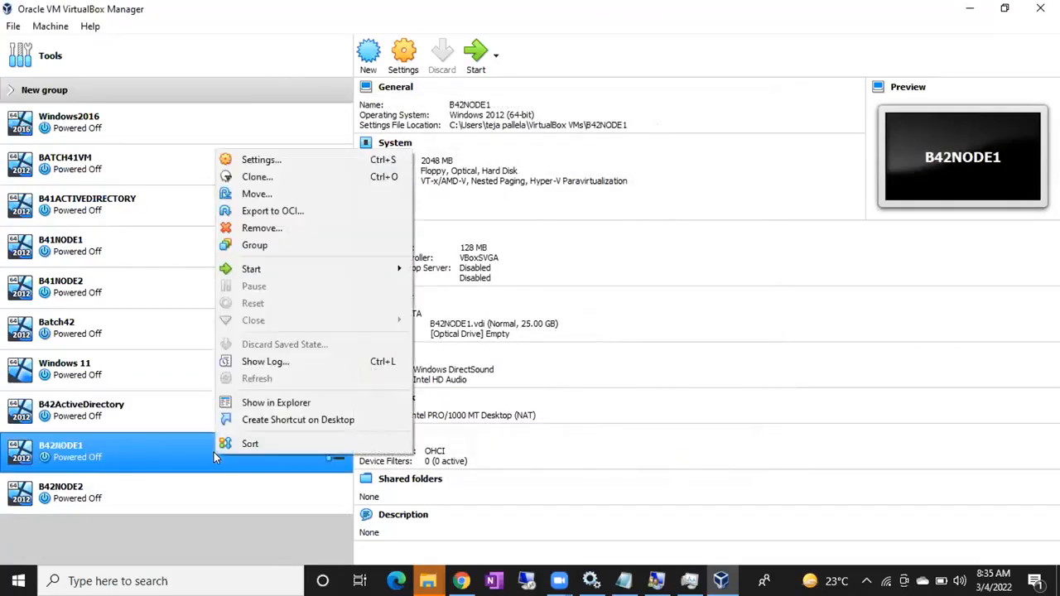
left_click(298, 160)
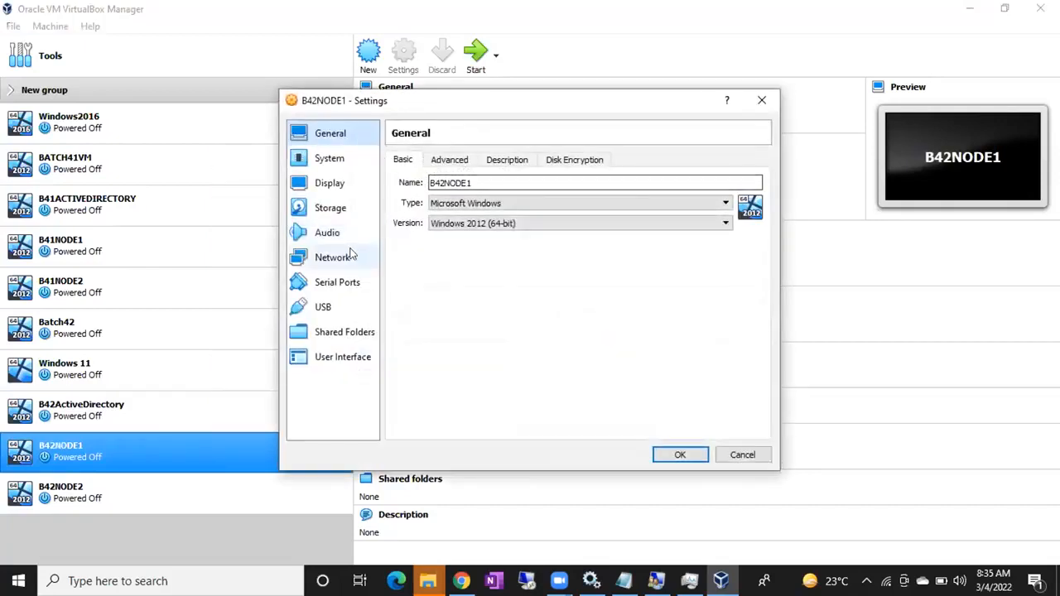
left_click(327, 212)
left_click(438, 218)
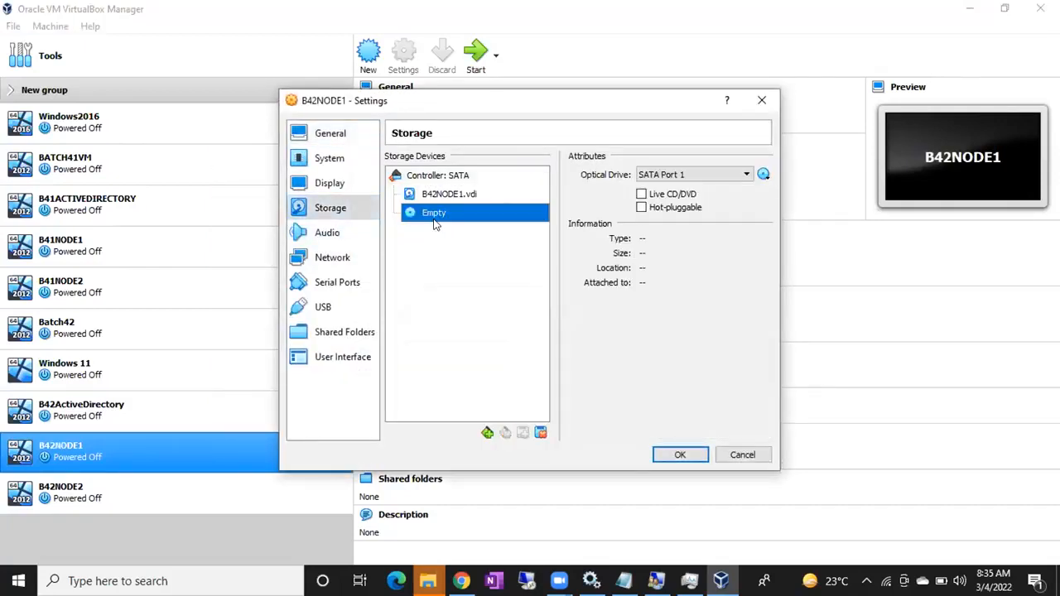
left_click(763, 174)
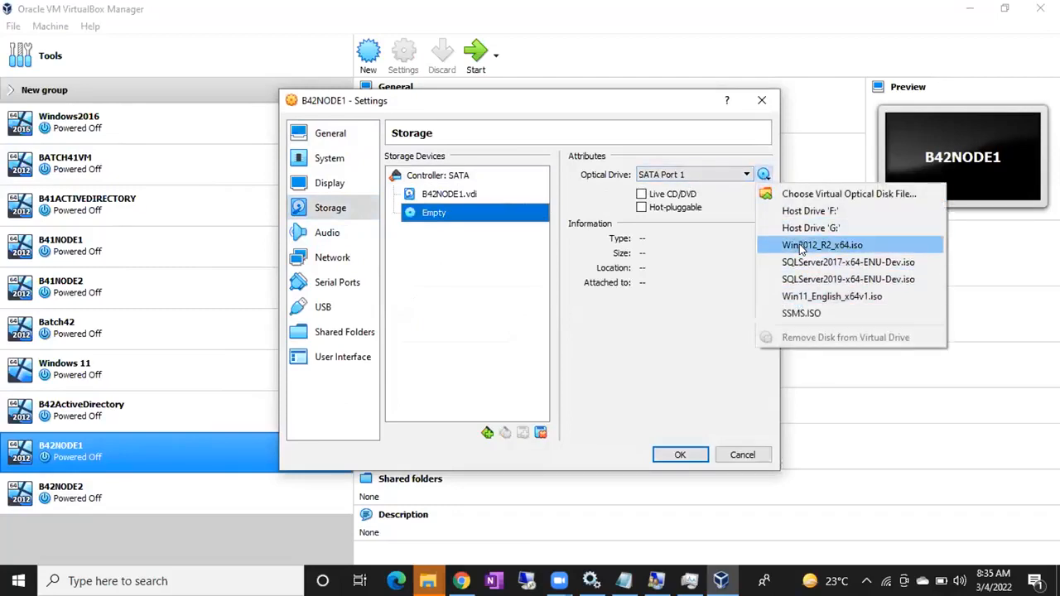
left_click(799, 245)
left_click(665, 460)
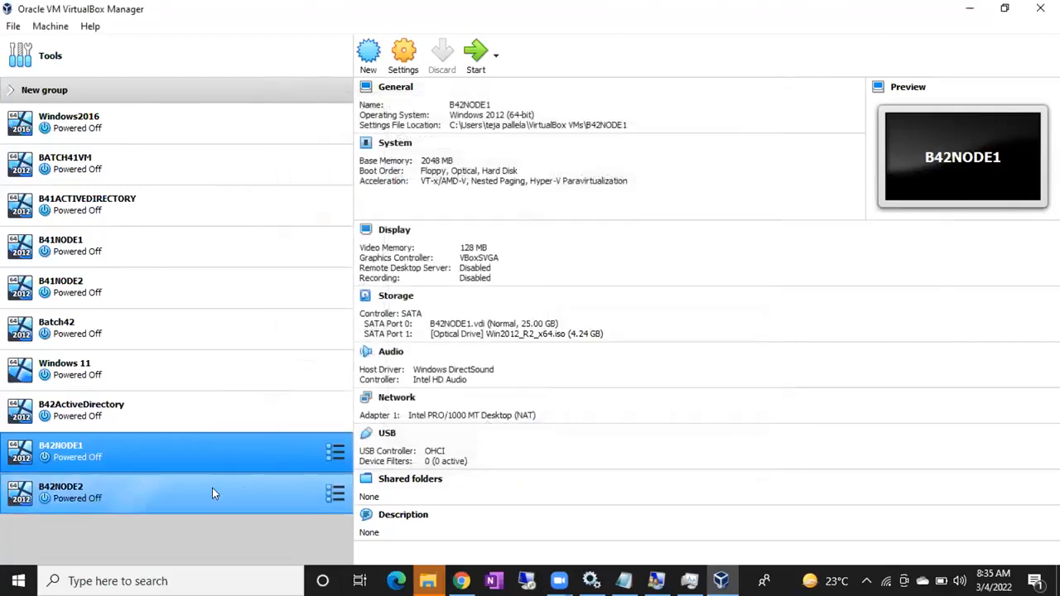
Step: Attach Win2012_R2_x64.iso to the empty optical drive in the B42NODE2 storage settings
right_click(164, 490)
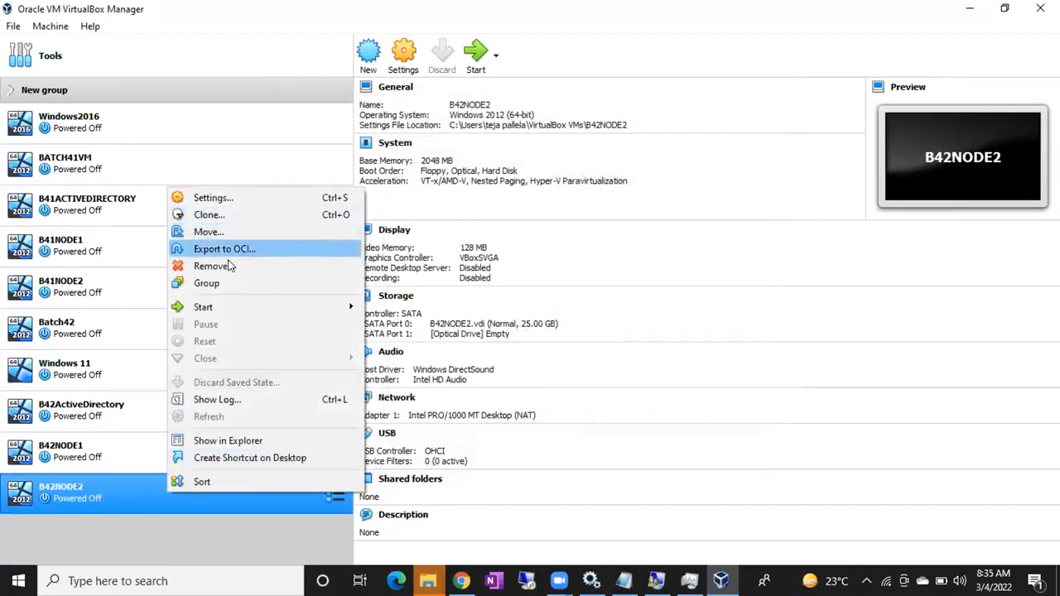
left_click(236, 199)
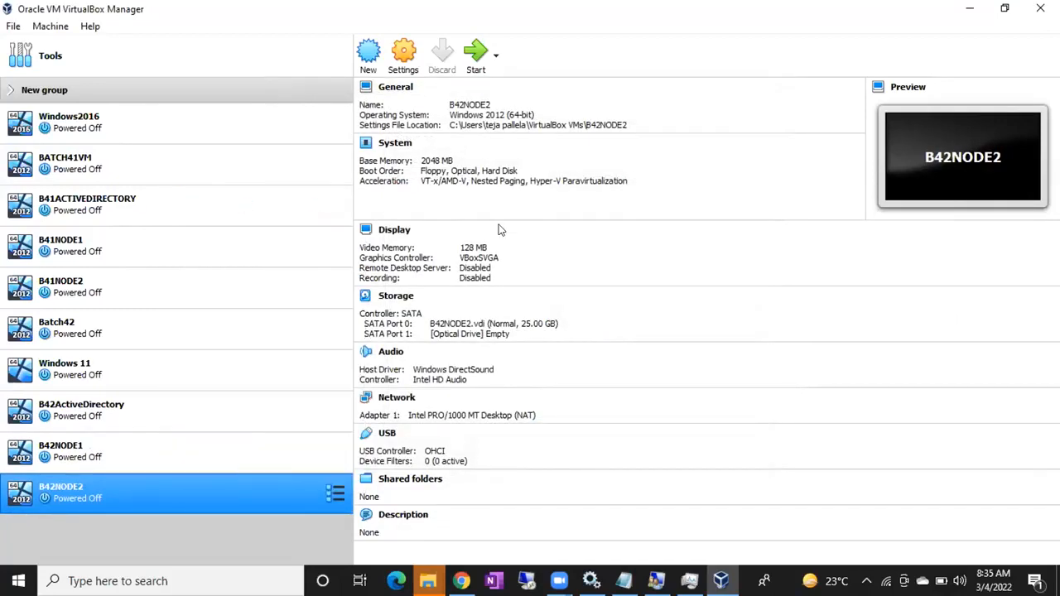
left_click(335, 214)
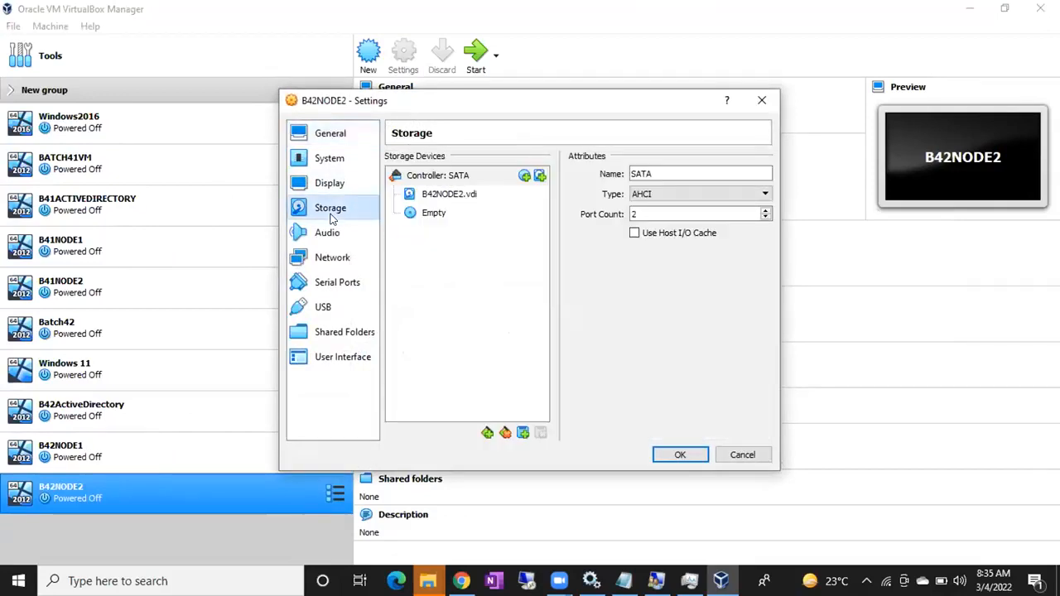
left_click(432, 213)
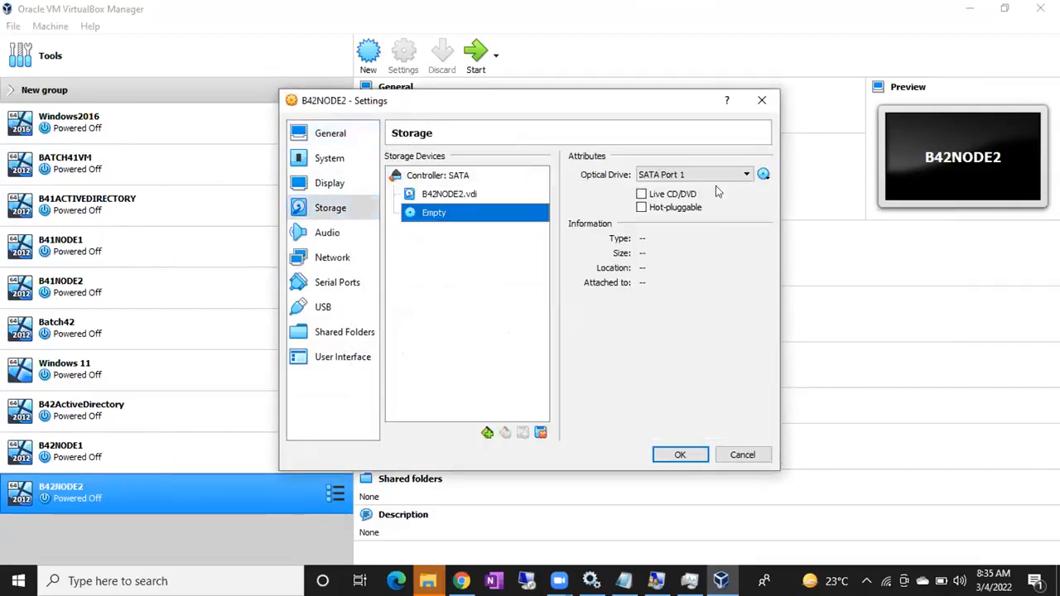
left_click(763, 174)
left_click(822, 245)
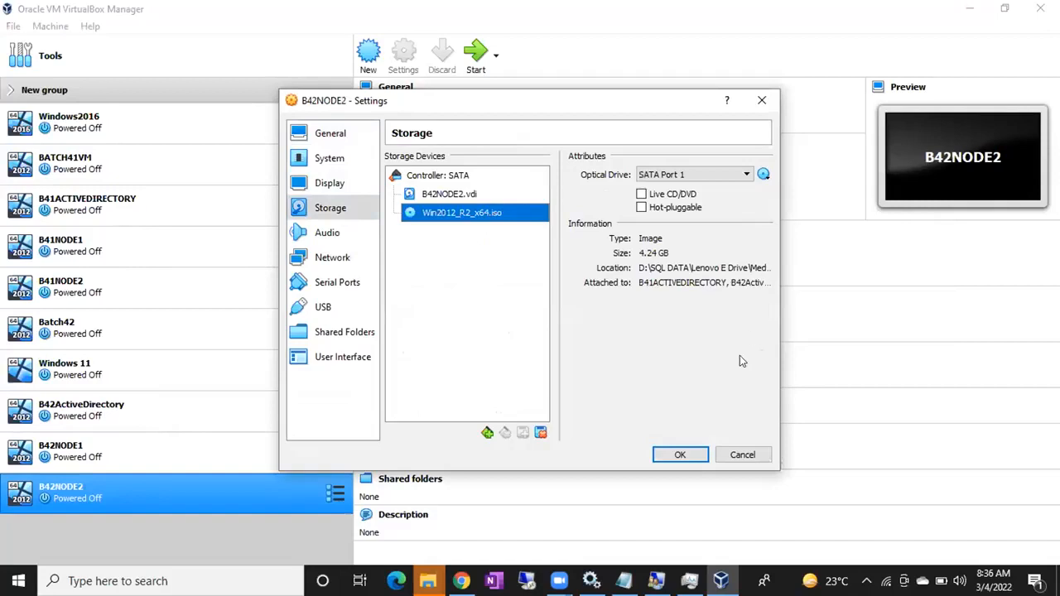
left_click(680, 454)
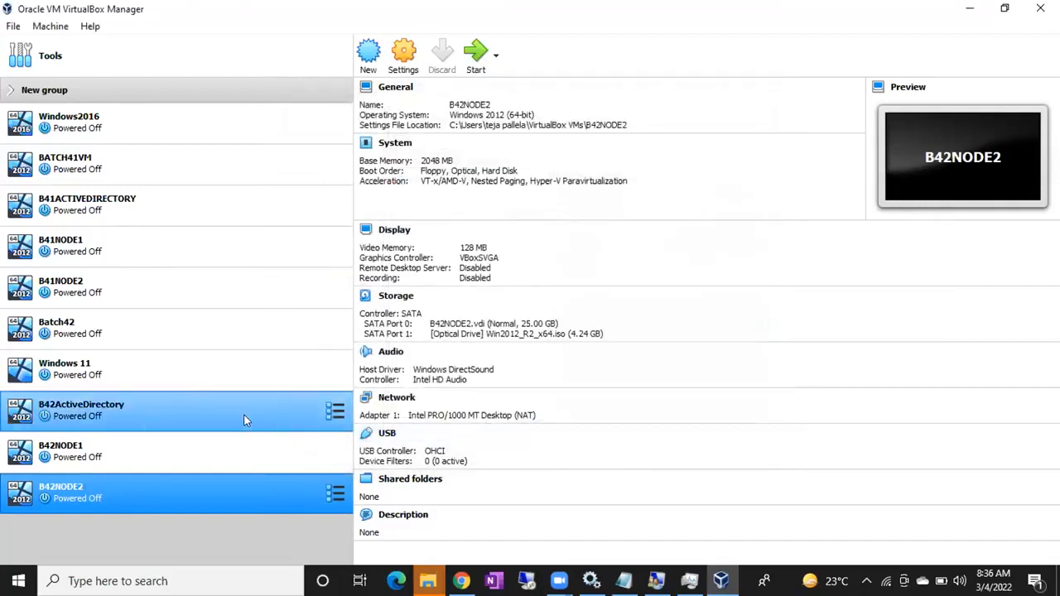
Step: Start the B42ActiveDirectory virtual machine
left_click(244, 418)
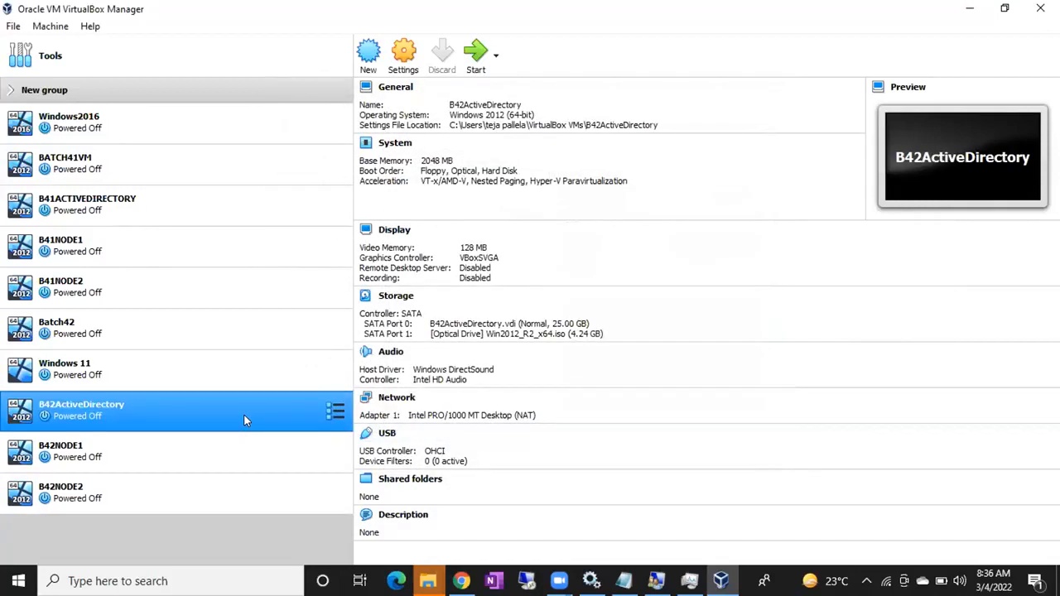
double_click(127, 422)
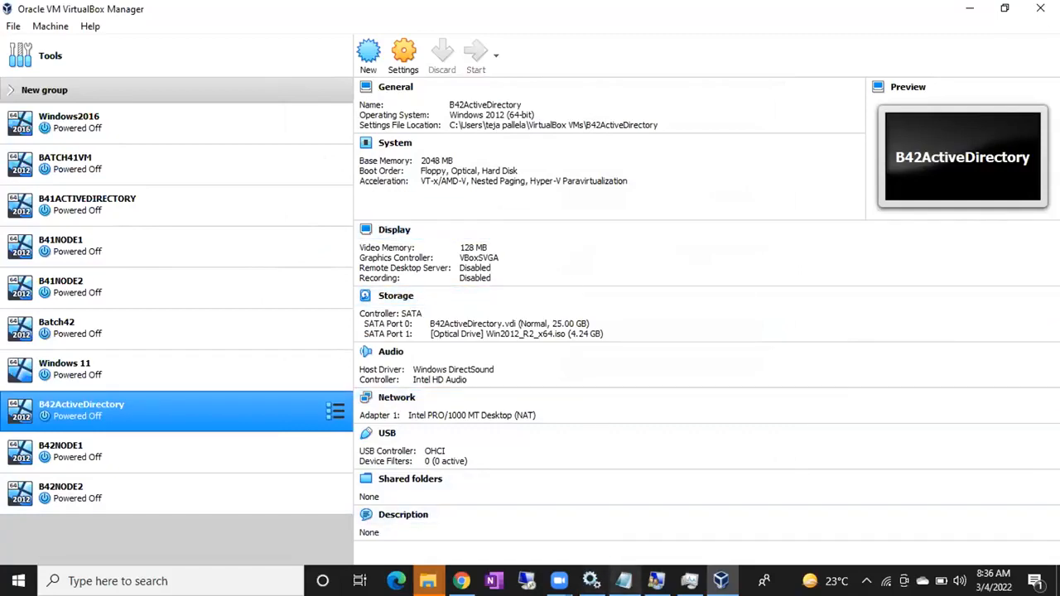
Step: Switch to Notepad and add the line "Dont start all the machines at a time" below the AD setup notes
left_click(624, 580)
scroll(572, 424, "down", 4)
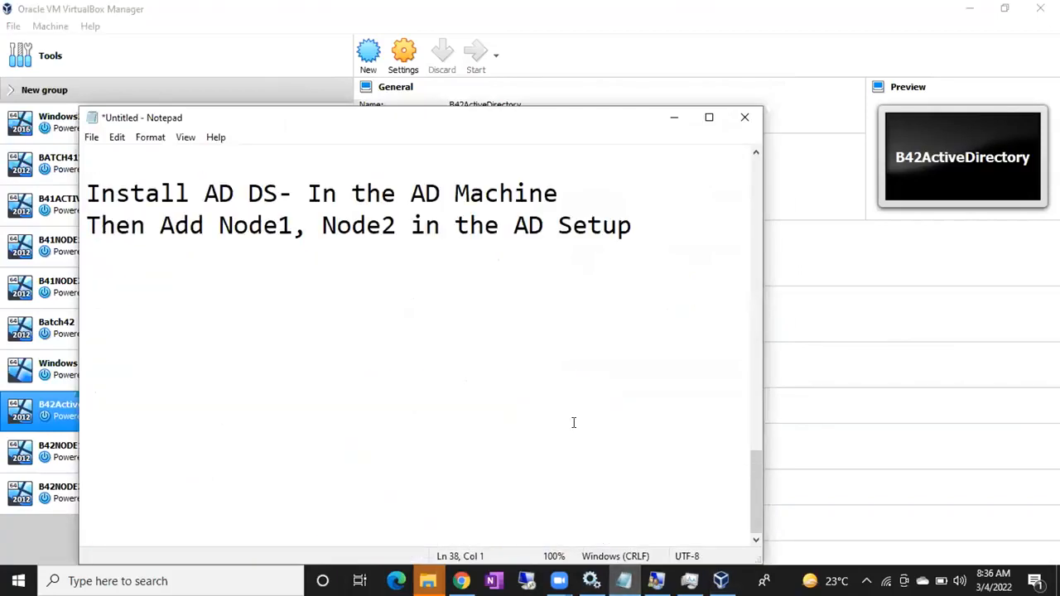
left_click(631, 224)
key("Return")
key("Return")
type("Dont st")
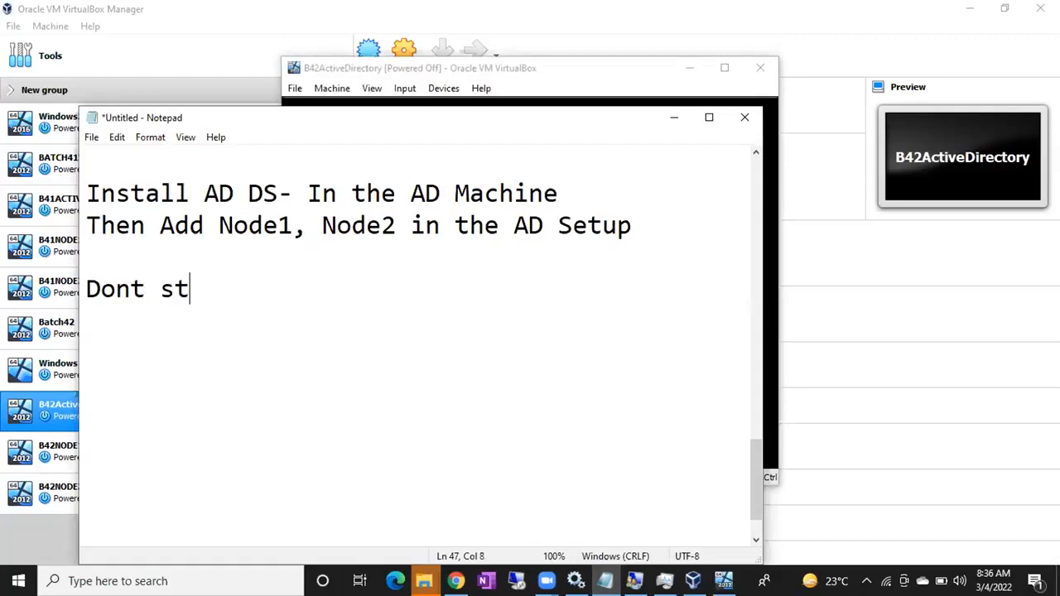
type("art all th")
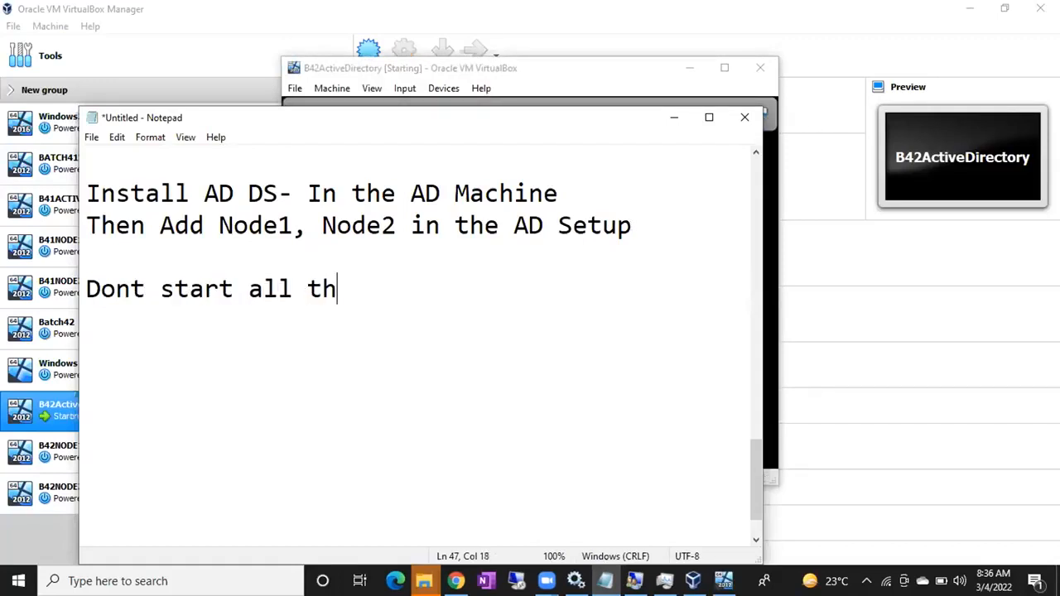
type("e mac")
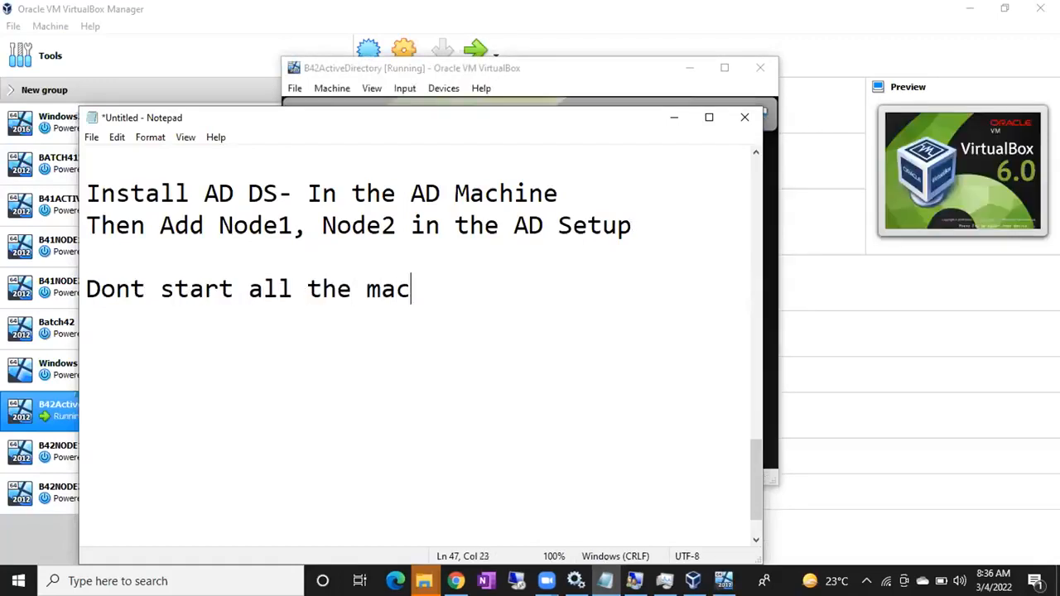
type("hines at a time")
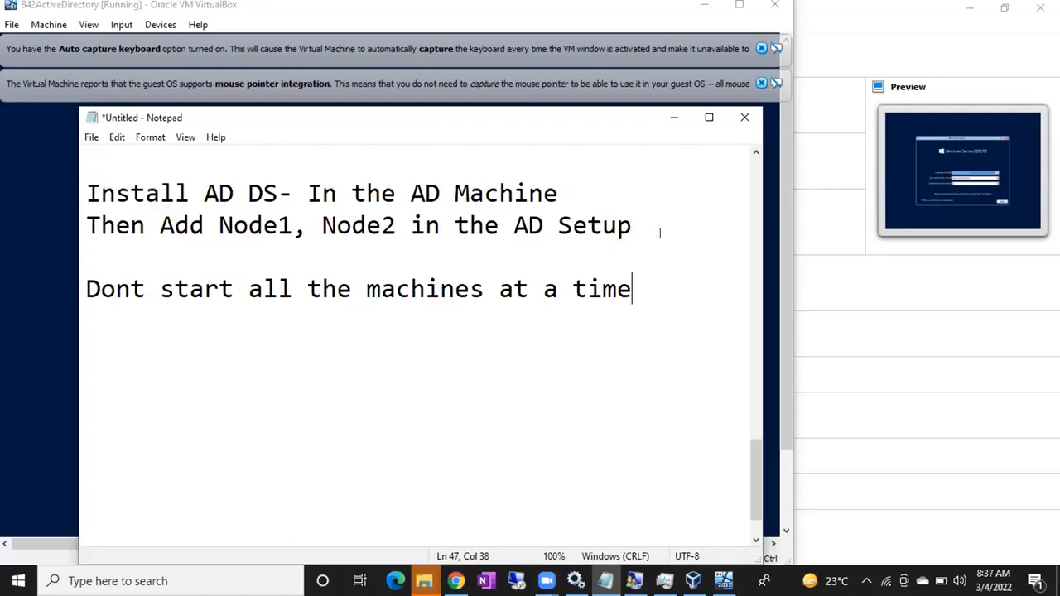
left_click(220, 289)
left_click_drag(220, 289, 535, 285)
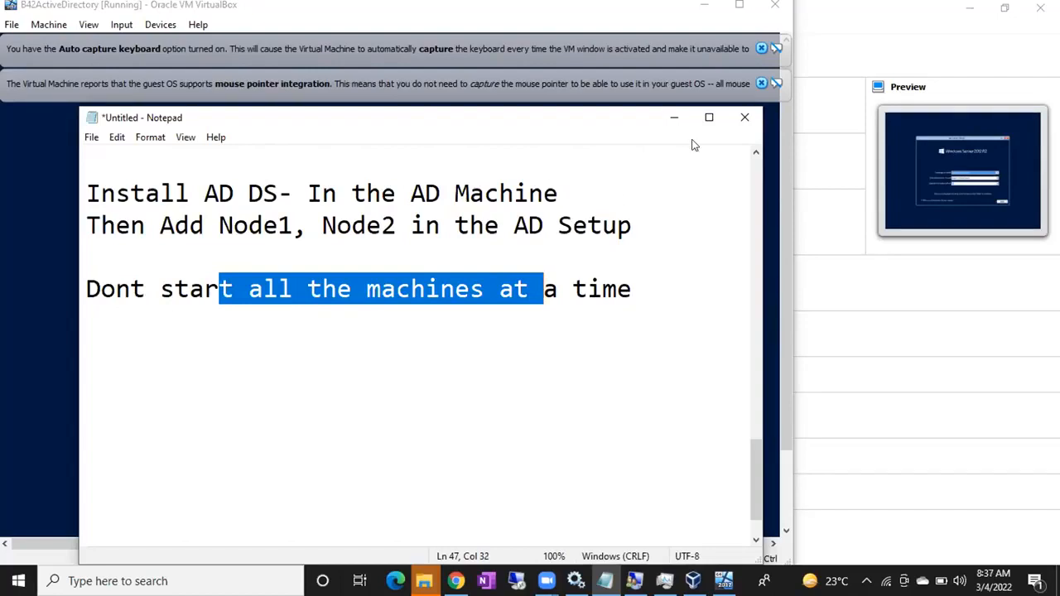
left_click(674, 116)
Step: Dismiss the notifications in the B42ActiveDirectory window and begin Windows Server 2012 R2 setup with English (United States) and the US keyboard
left_click(760, 48)
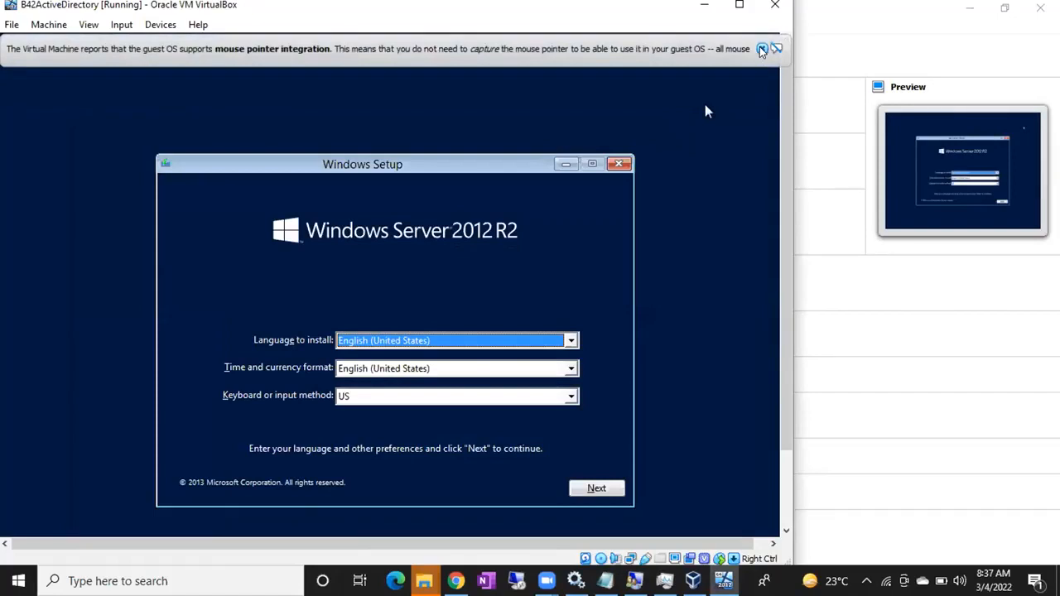
left_click(761, 49)
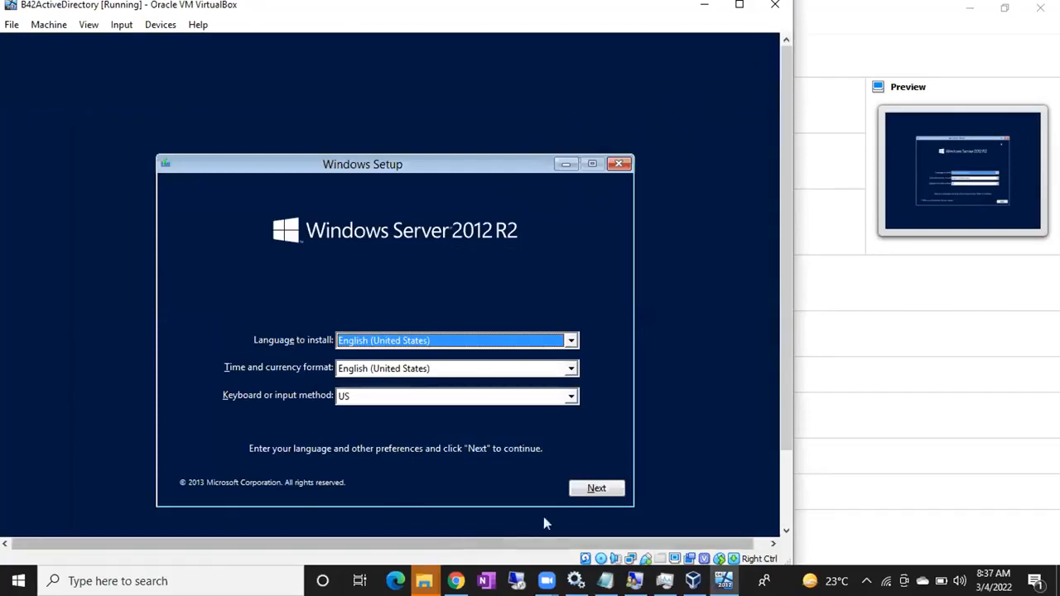
left_click(578, 489)
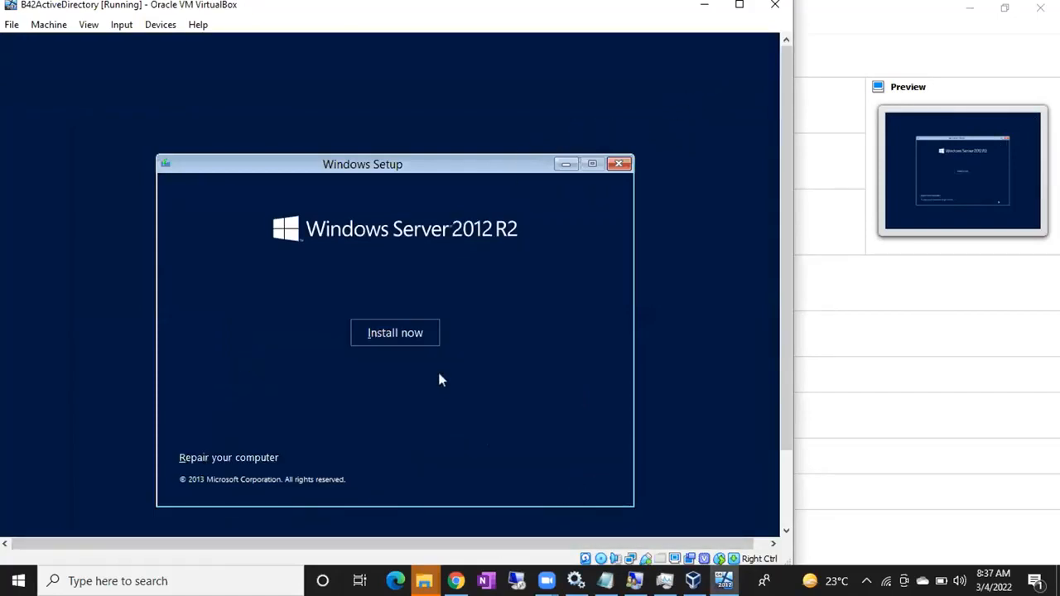
left_click(395, 335)
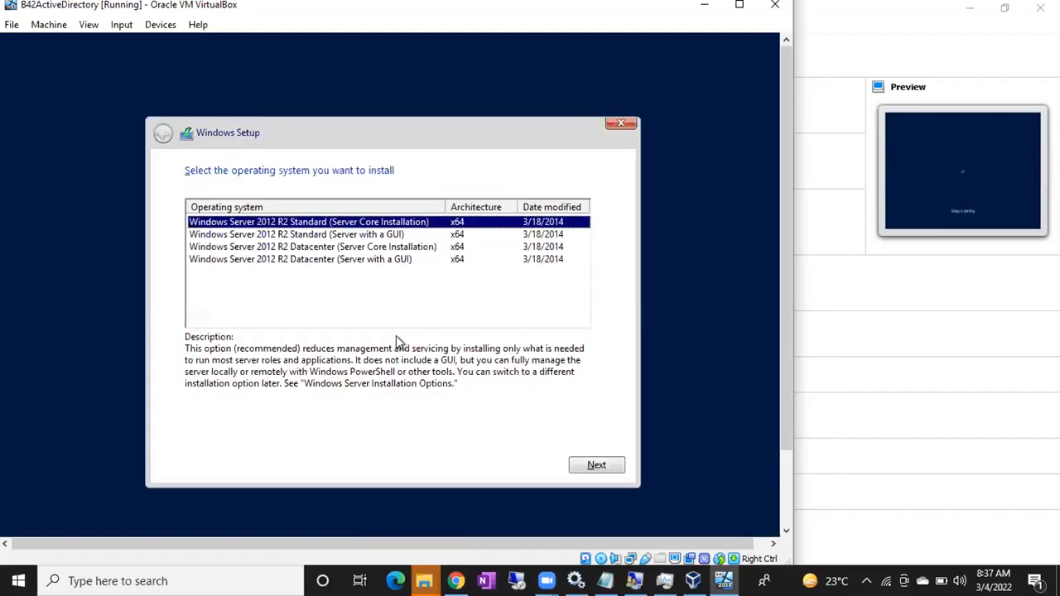
Step: Choose Windows Server 2012 R2 Datacenter (Server with a GUI) as the operating system to install on B42ActiveDirectory
left_click(328, 235)
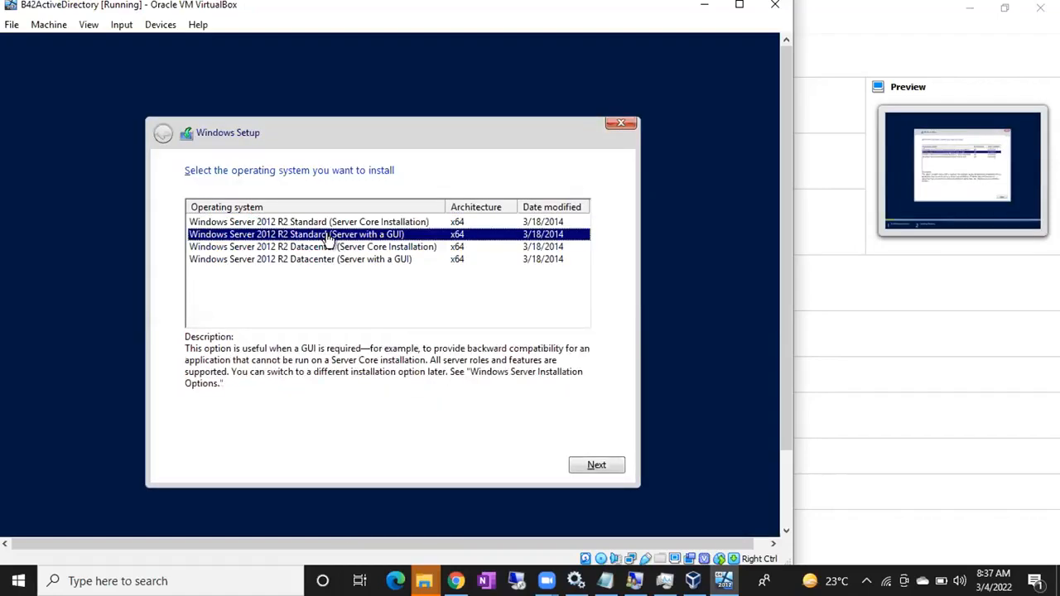
left_click(322, 261)
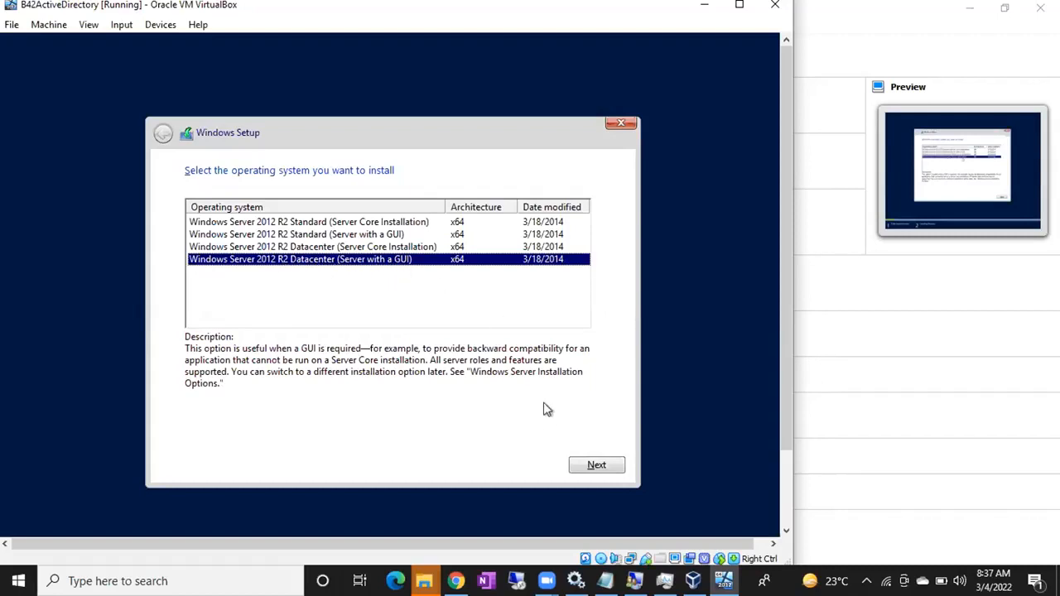
left_click(586, 464)
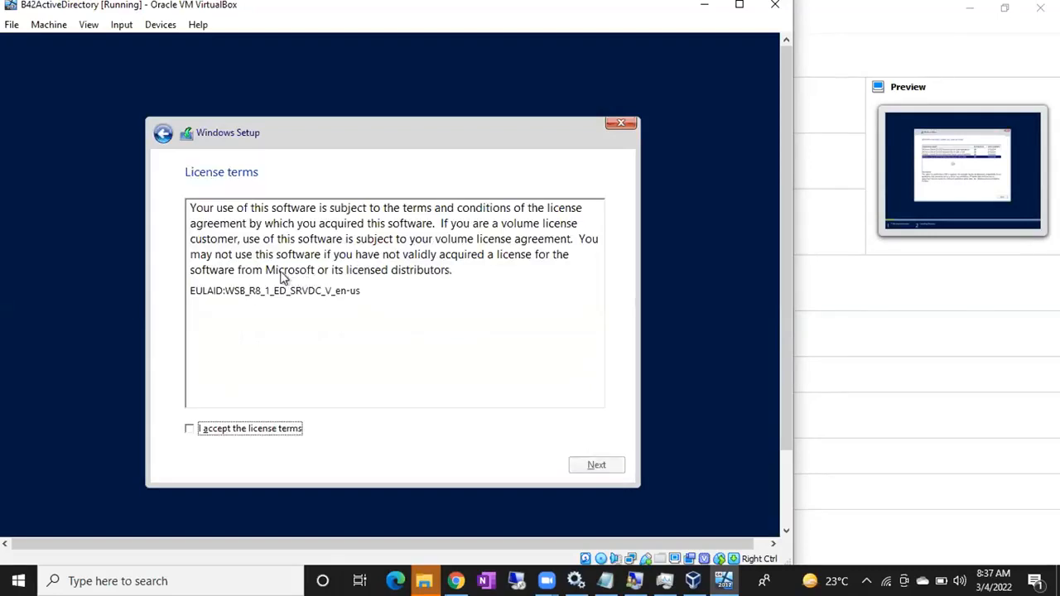
Step: Accept the license terms and start a Custom: Install Windows only (advanced) installation on B42ActiveDirectory
left_click(233, 431)
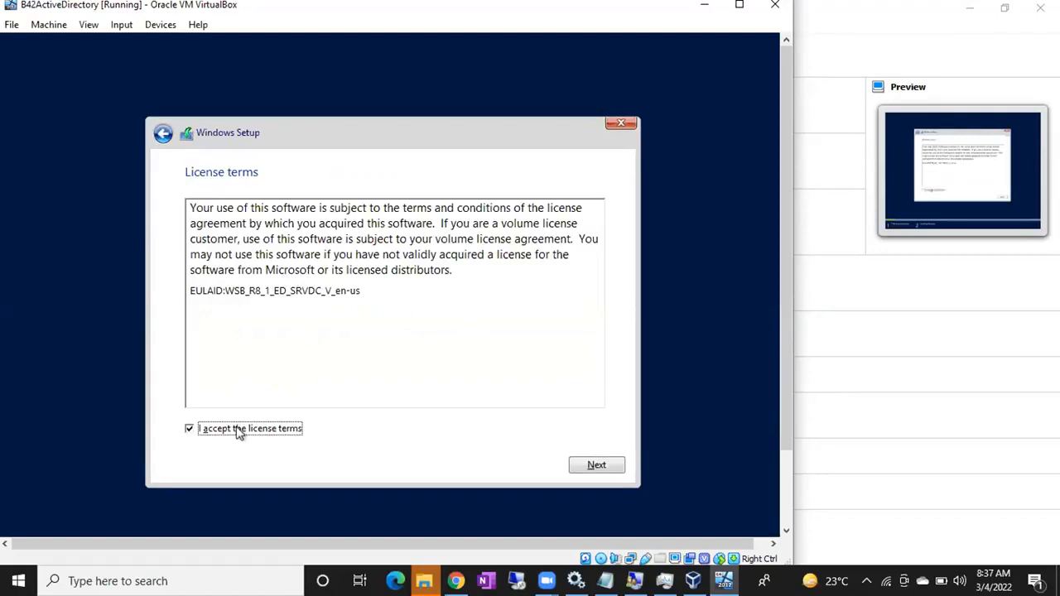
left_click(591, 469)
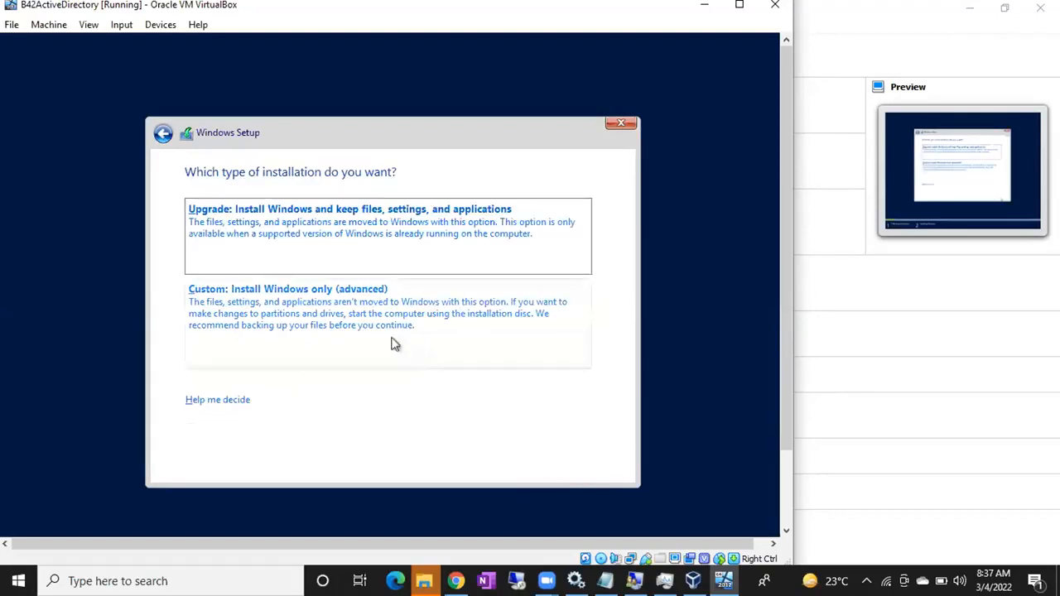
left_click(367, 328)
left_click(603, 464)
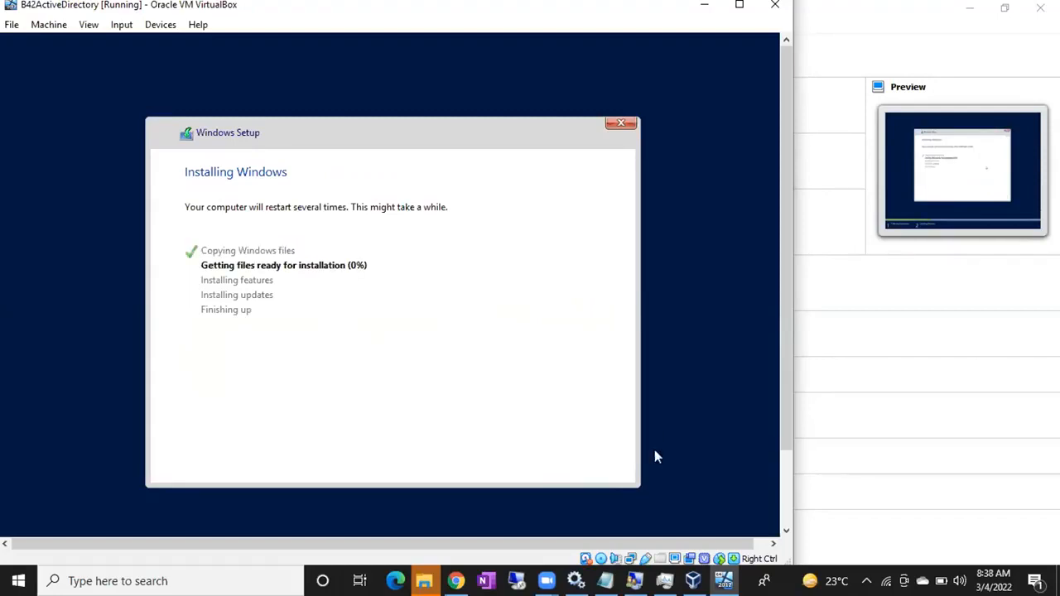
Step: Check the storage devices in the B42NODE1 settings and start that virtual machine, dismissing its notifications
left_click(694, 580)
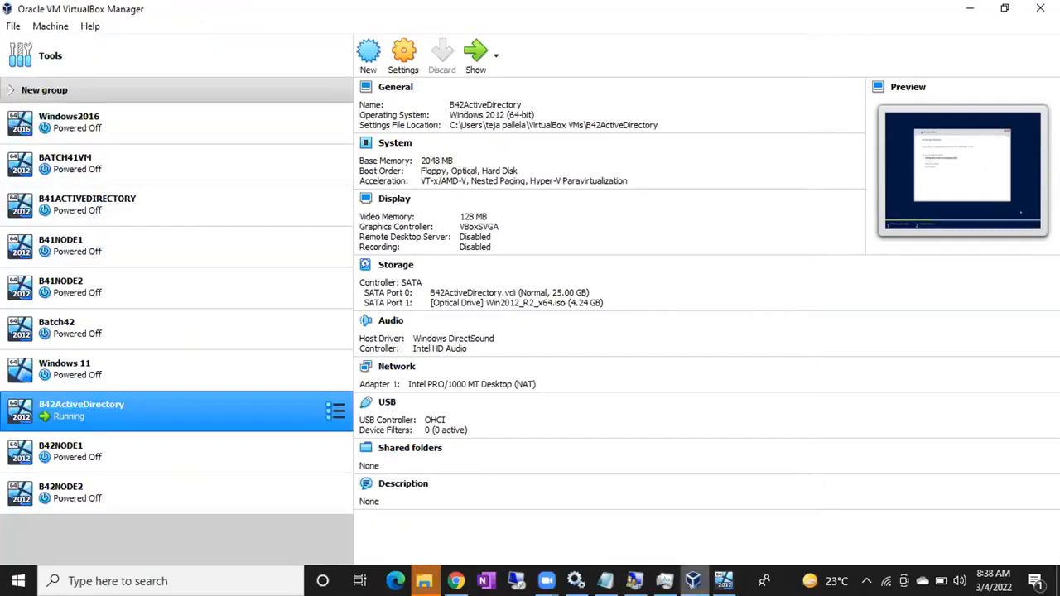
left_click(235, 464)
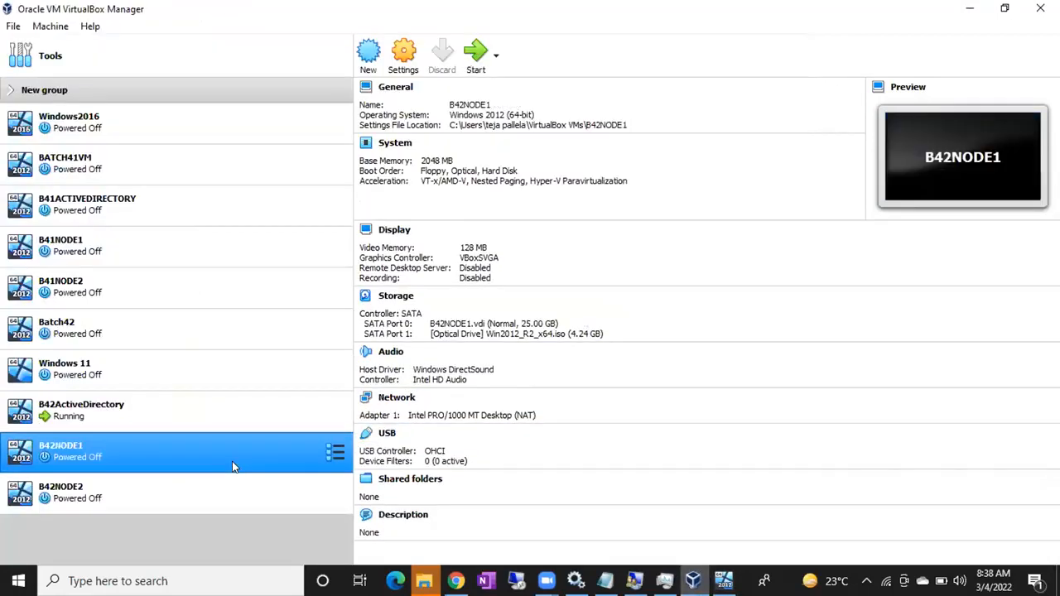
left_click(412, 66)
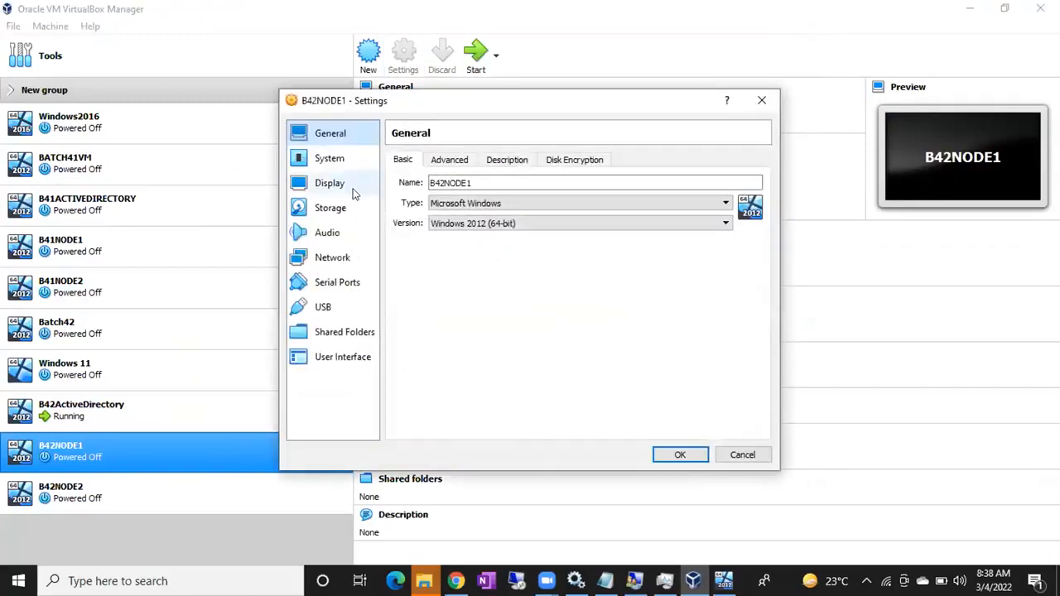
left_click(330, 210)
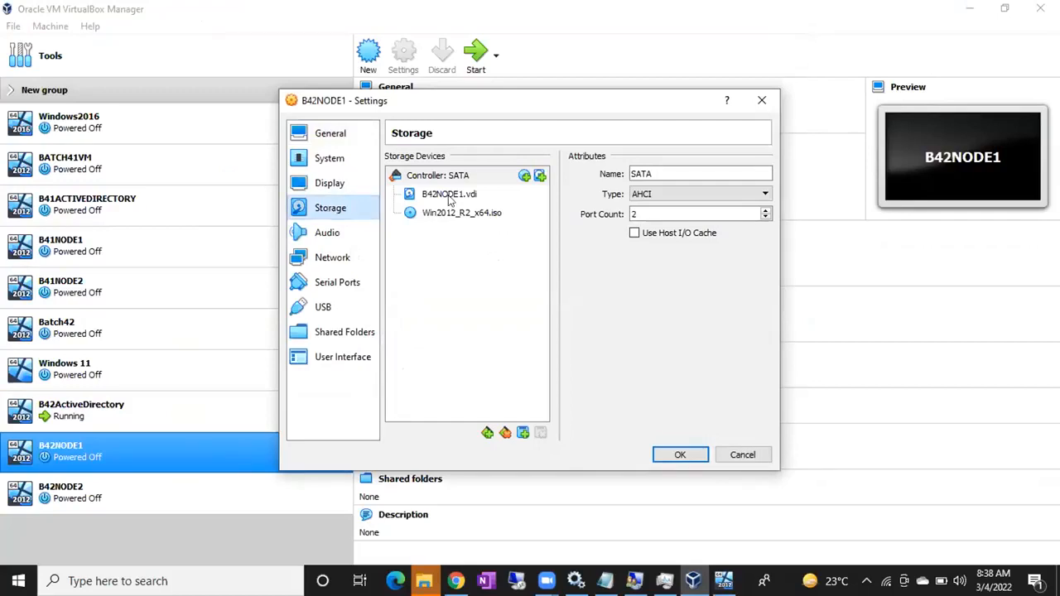
left_click(681, 455)
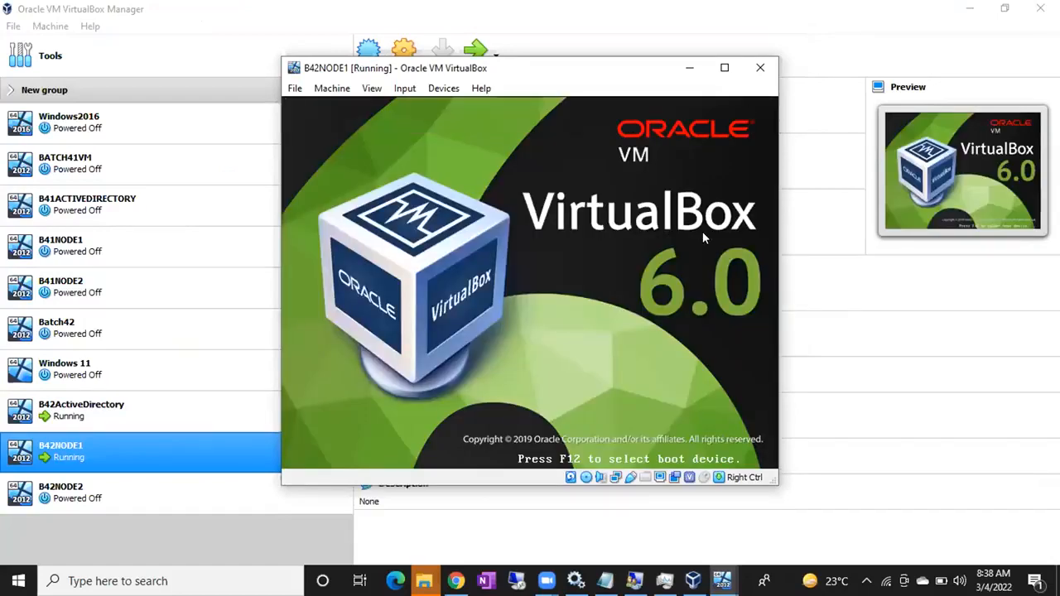
left_click(746, 111)
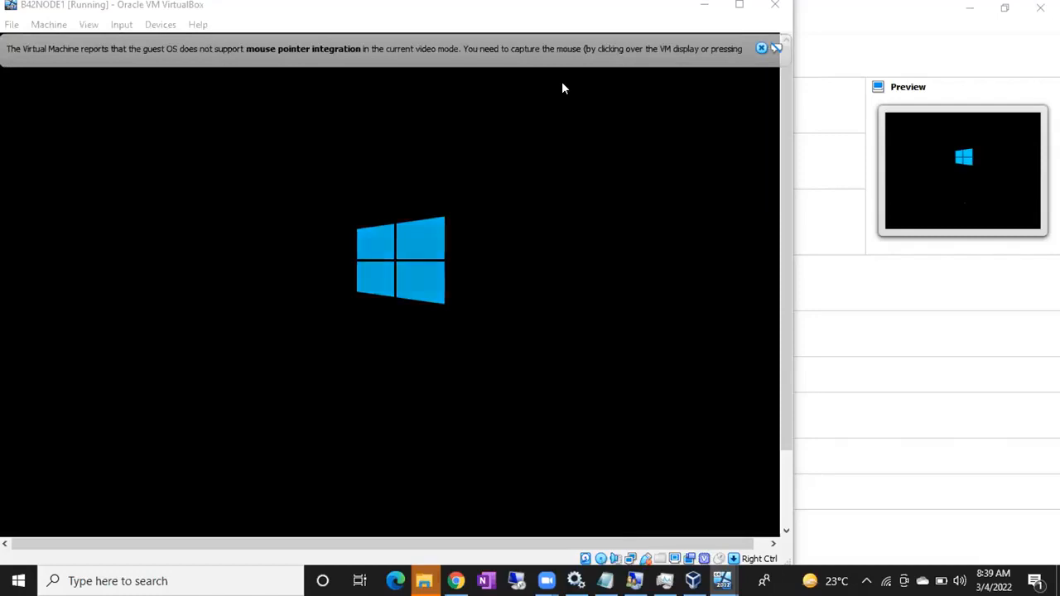
left_click(761, 48)
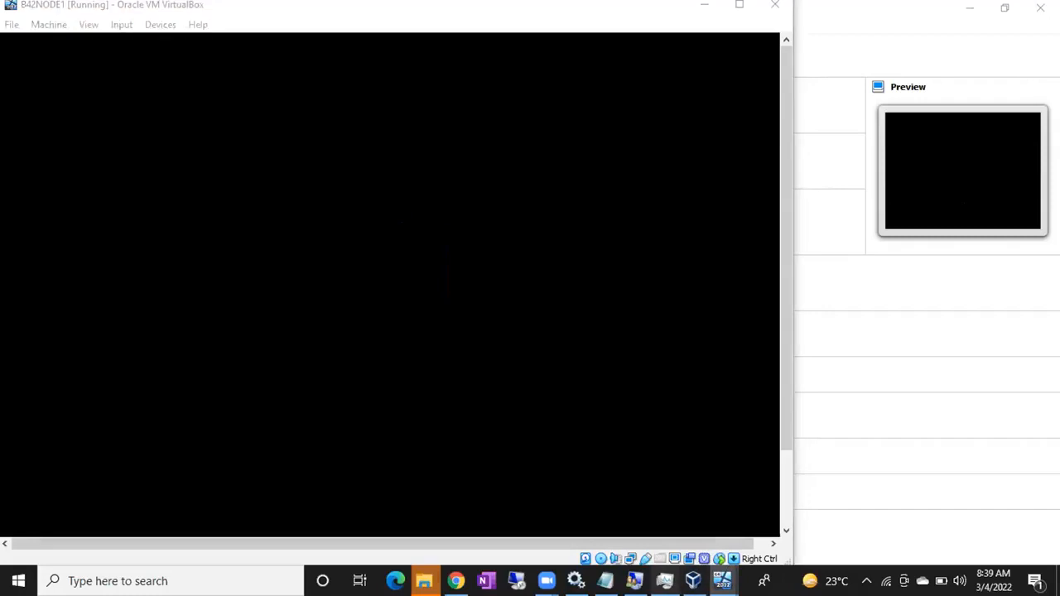
Step: Switch to Task Manager and check the host's resource usage and running processes
left_click(664, 581)
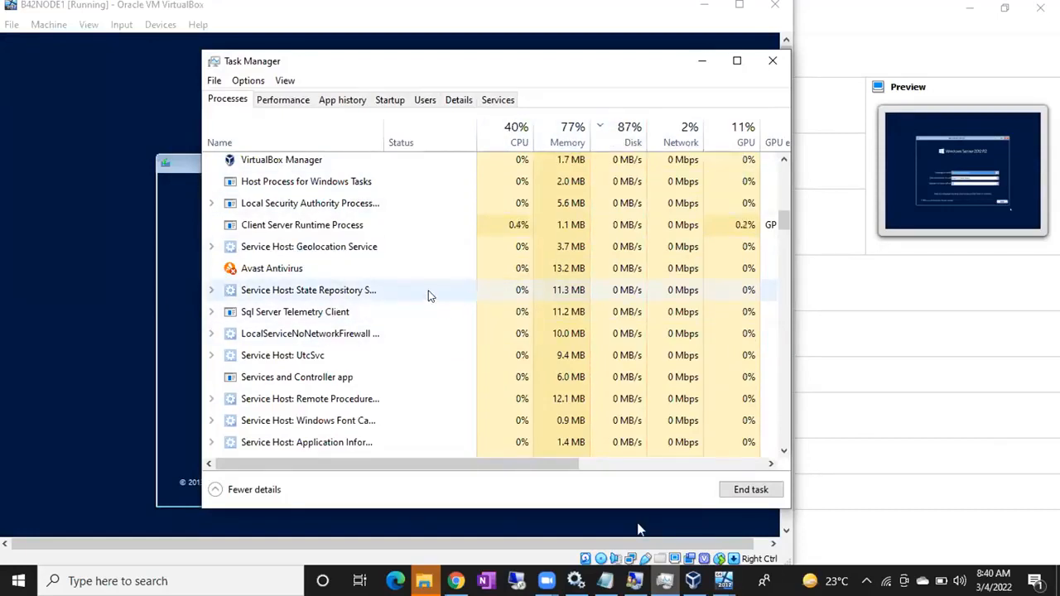
scroll(335, 322, "down", 5)
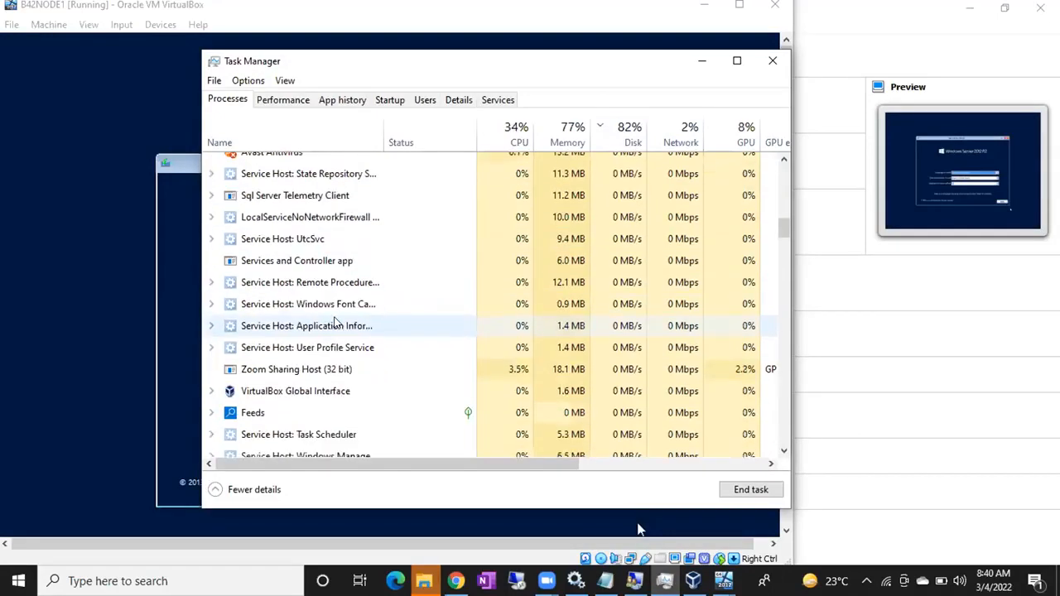
scroll(335, 321, "up", 5)
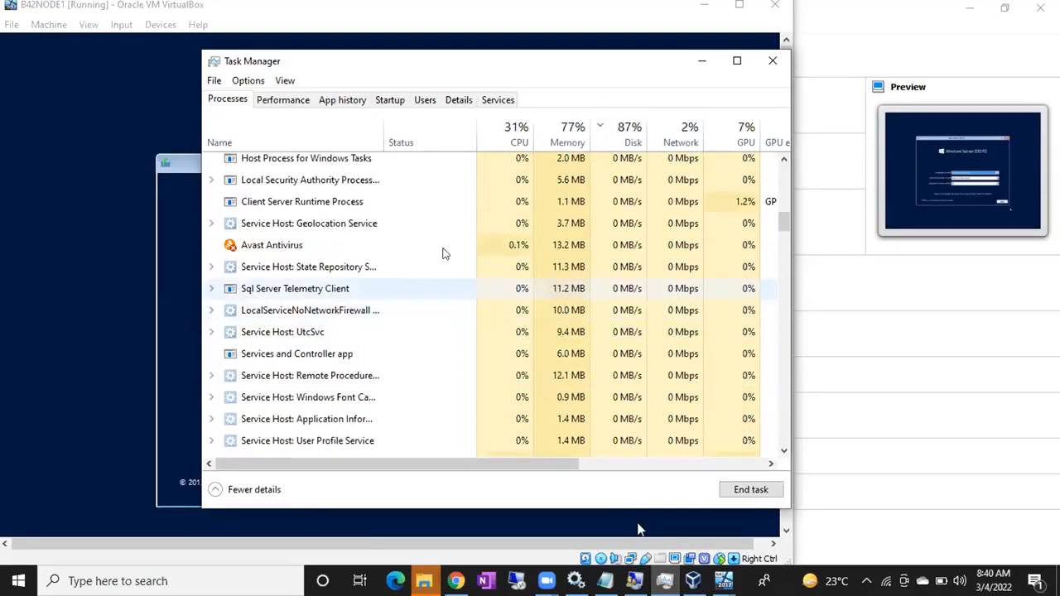
left_click(701, 62)
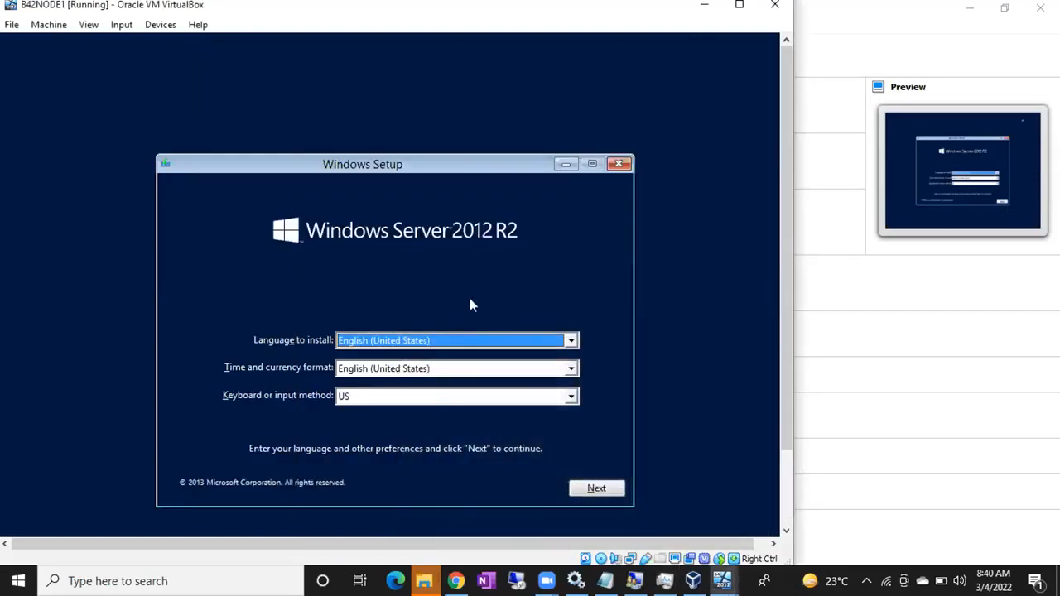
Step: Start Windows Setup on B42NODE1 with the default language settings and choose Windows Server 2012 R2 Datacenter (Server with a GUI)
left_click(584, 491)
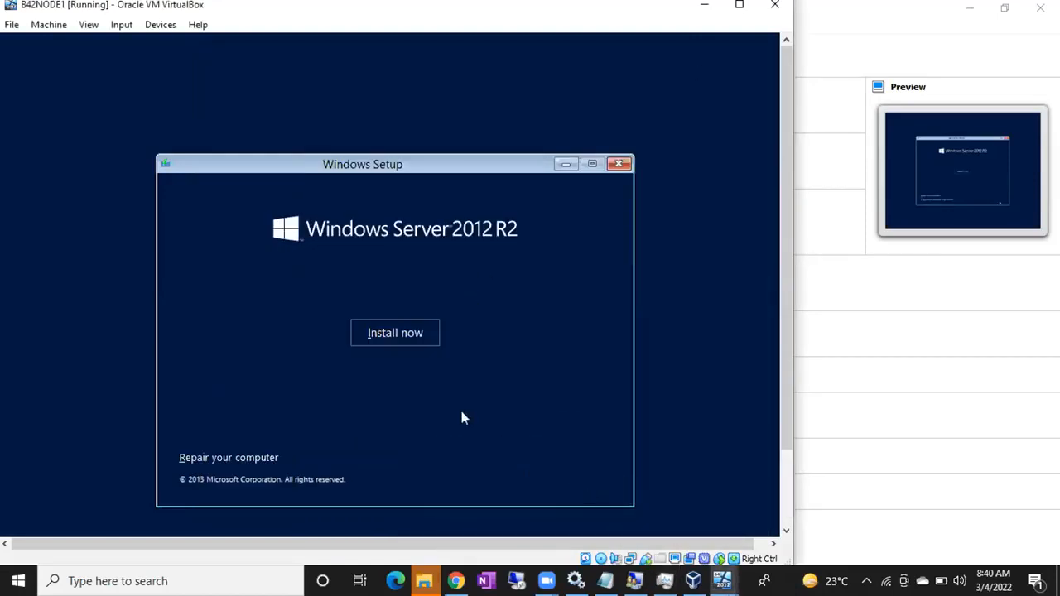
left_click(395, 333)
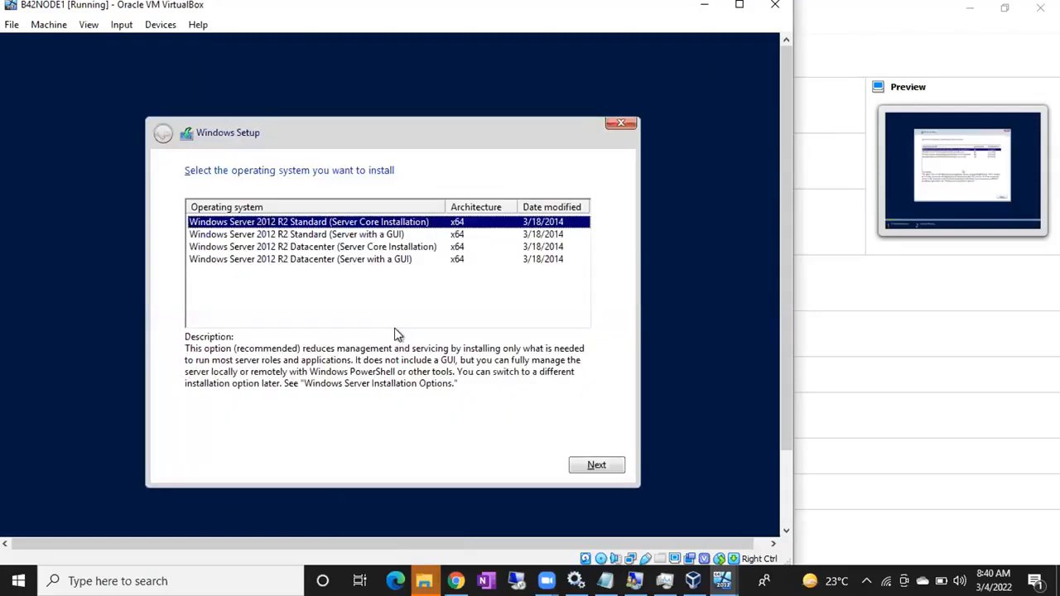
left_click(356, 264)
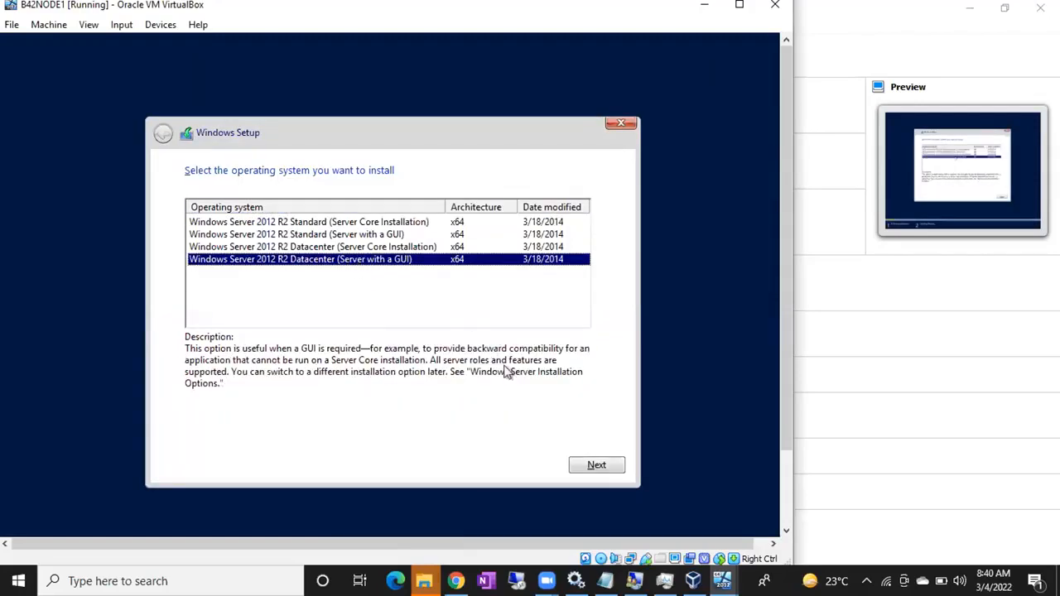
left_click(589, 467)
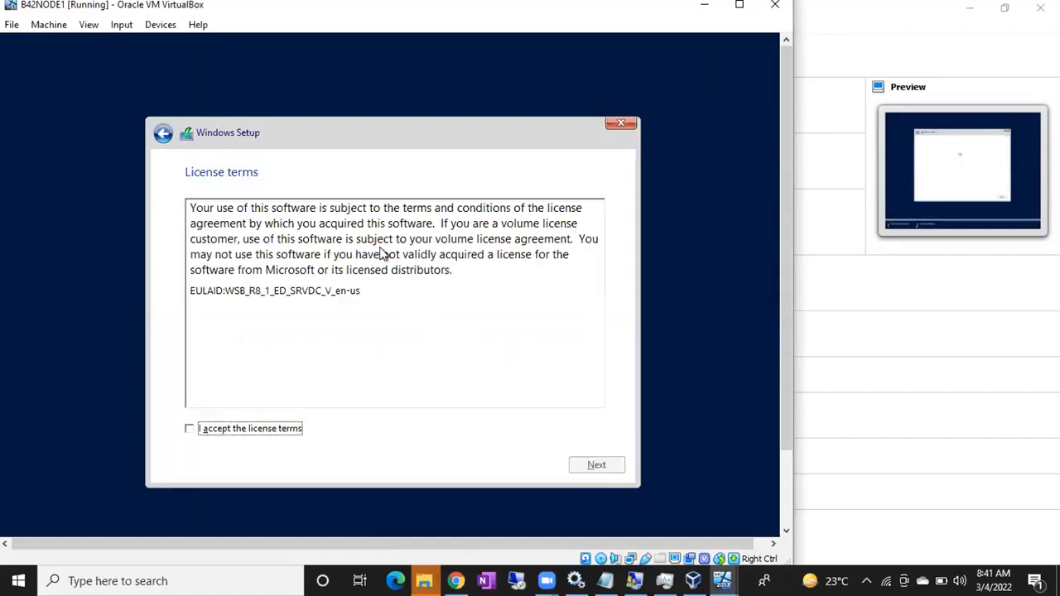
Step: Accept the license terms and start a Custom: Install Windows only (advanced) installation on Drive 0 Unallocated Space of B42NODE1
left_click(209, 436)
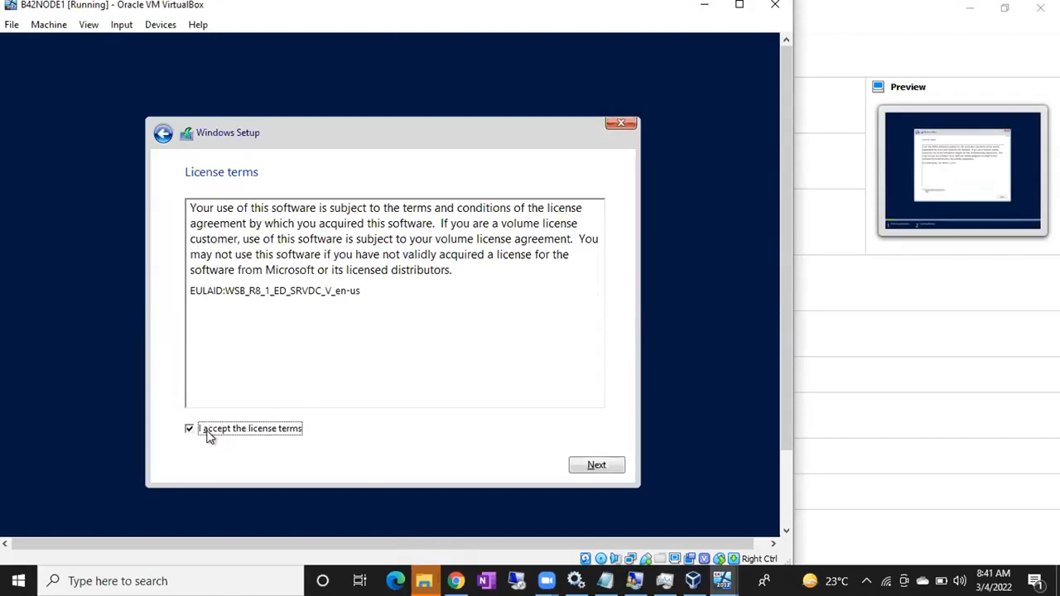
left_click(595, 466)
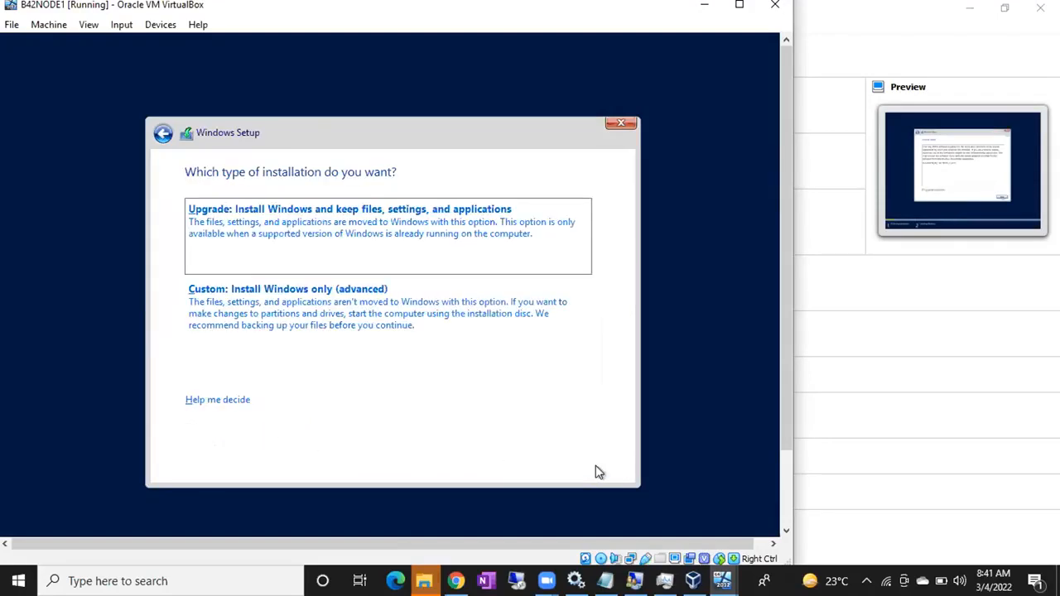
left_click(396, 299)
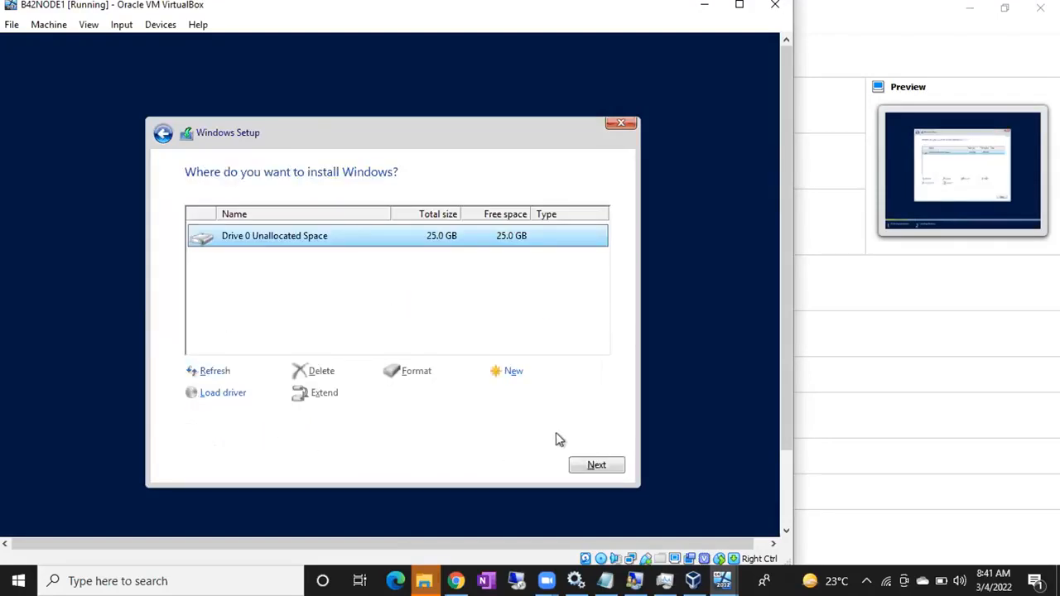
left_click(587, 466)
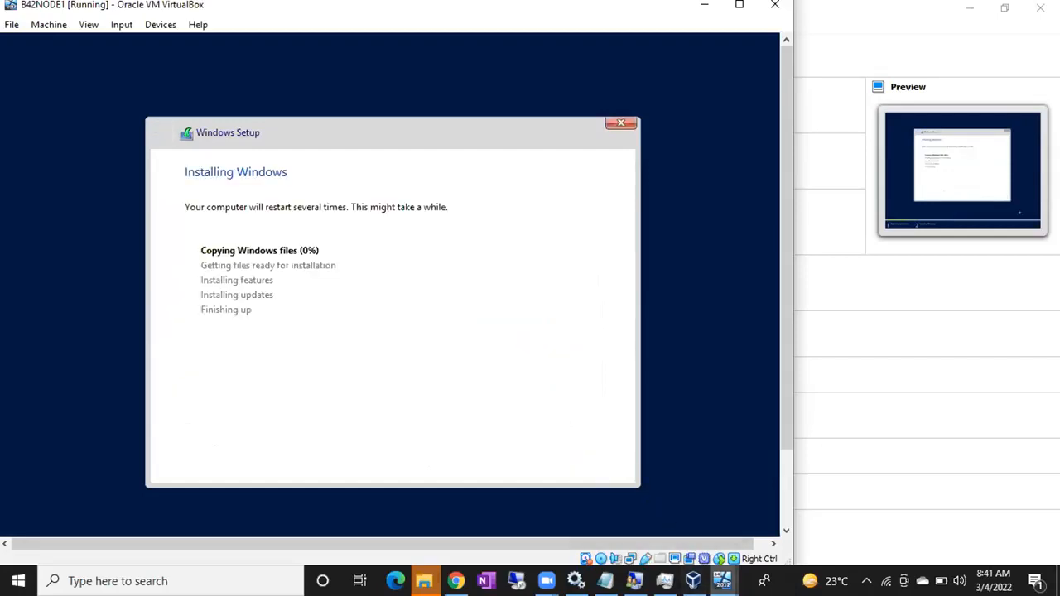
Step: Switch to Oracle VM VirtualBox Manager and start the B42NODE2 virtual machine
left_click(722, 581)
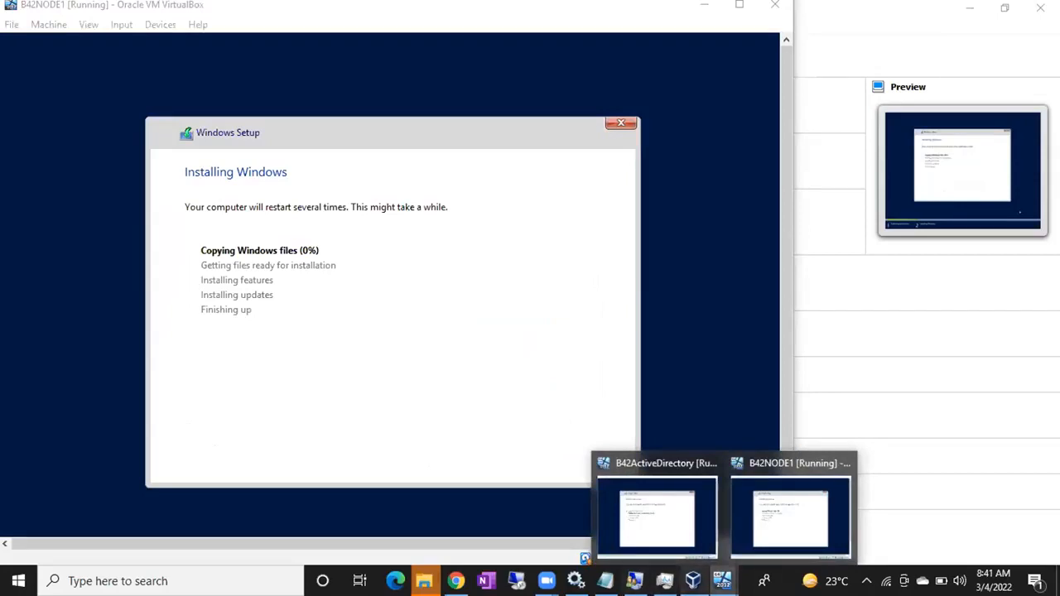
left_click(693, 580)
left_click(230, 499)
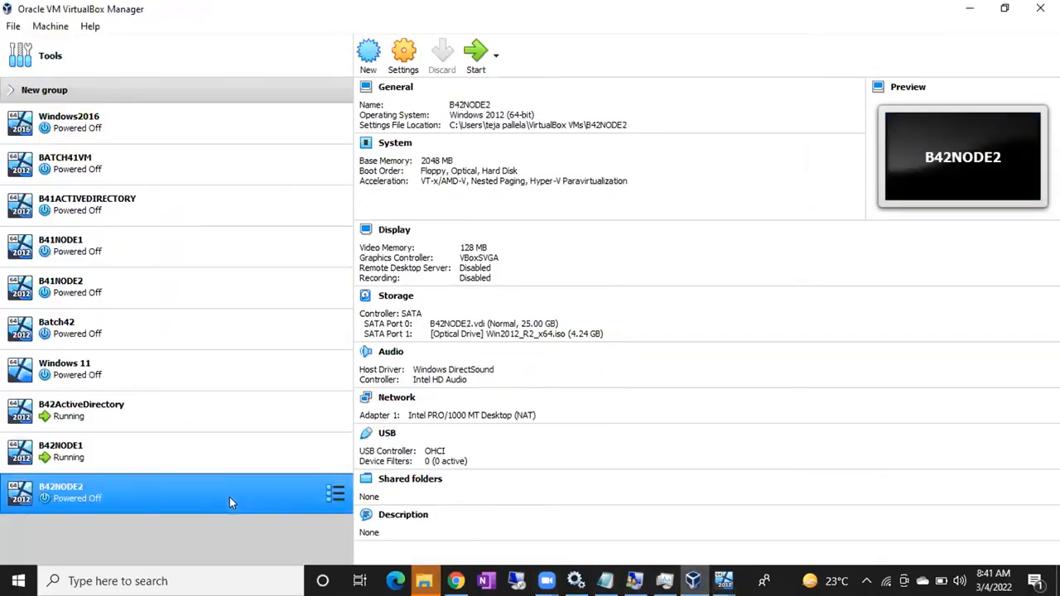
double_click(149, 496)
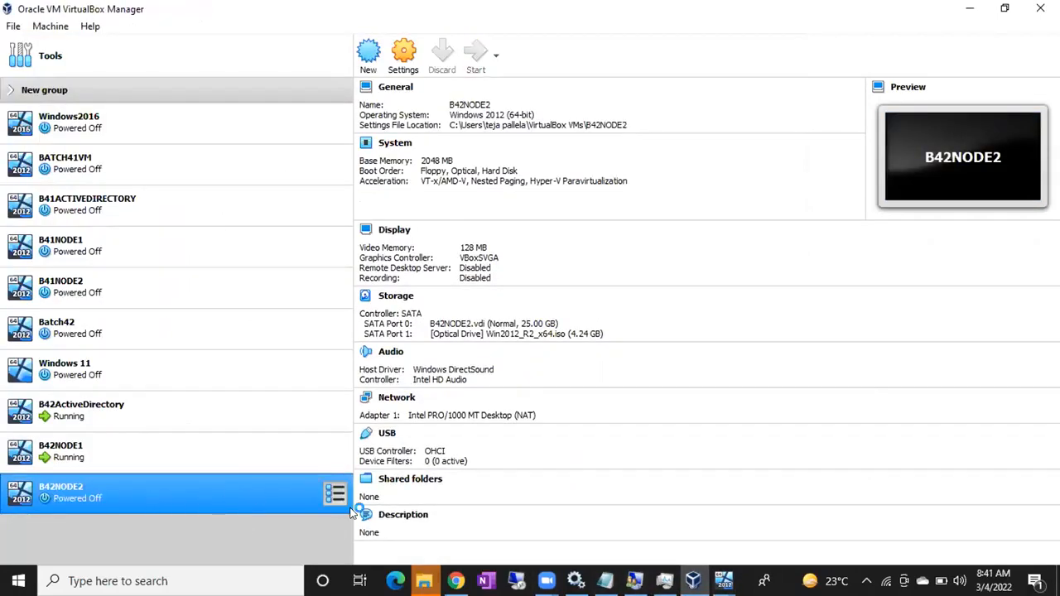
Step: Check the host's resource usage in Task Manager, and dismiss the Auto capture keyboard notification in B42NODE2
left_click(664, 580)
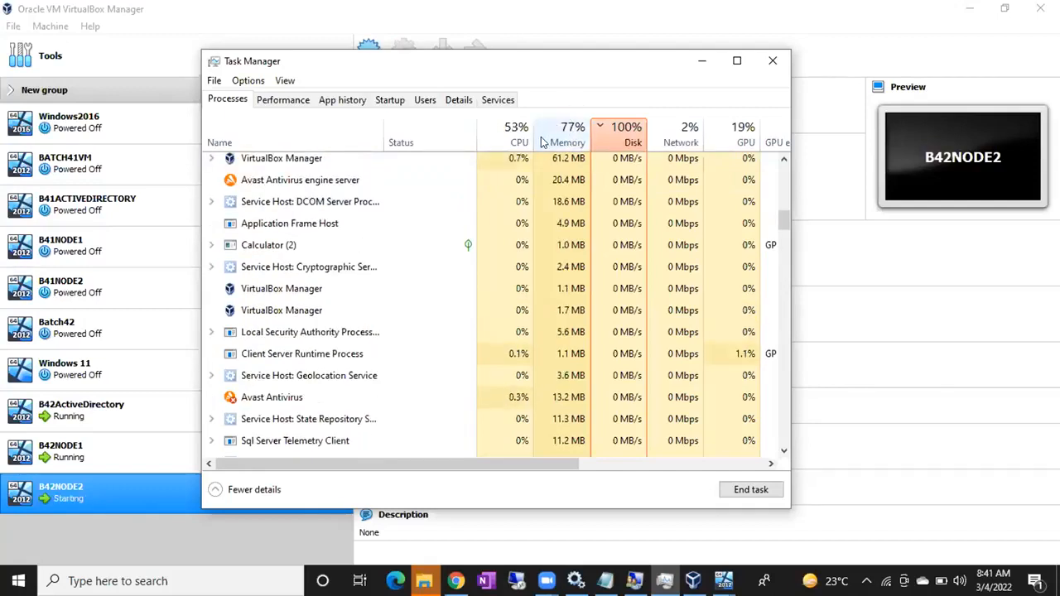
scroll(561, 207, "up", 5)
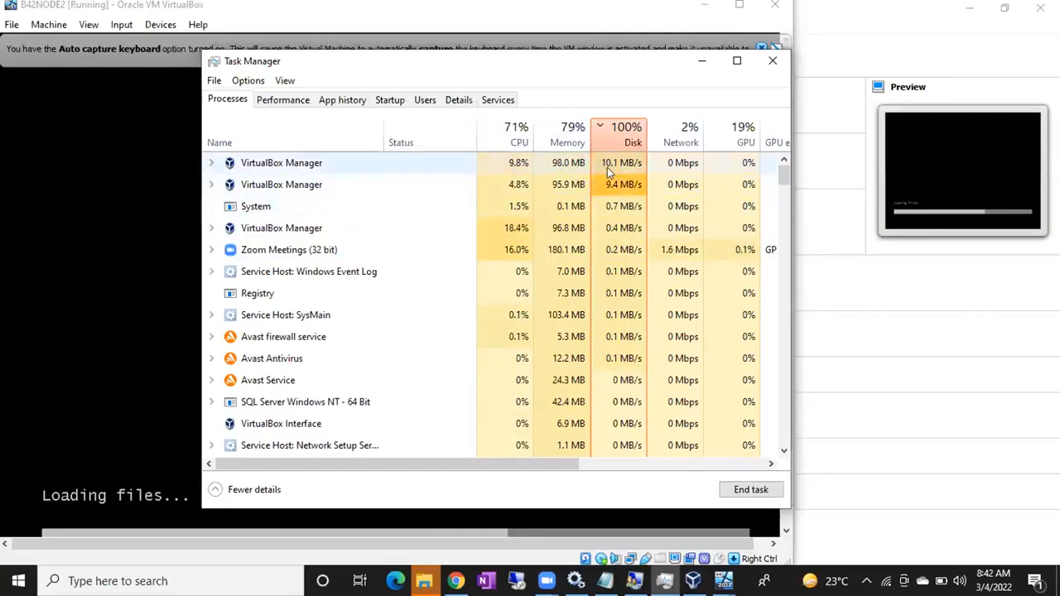
left_click(705, 59)
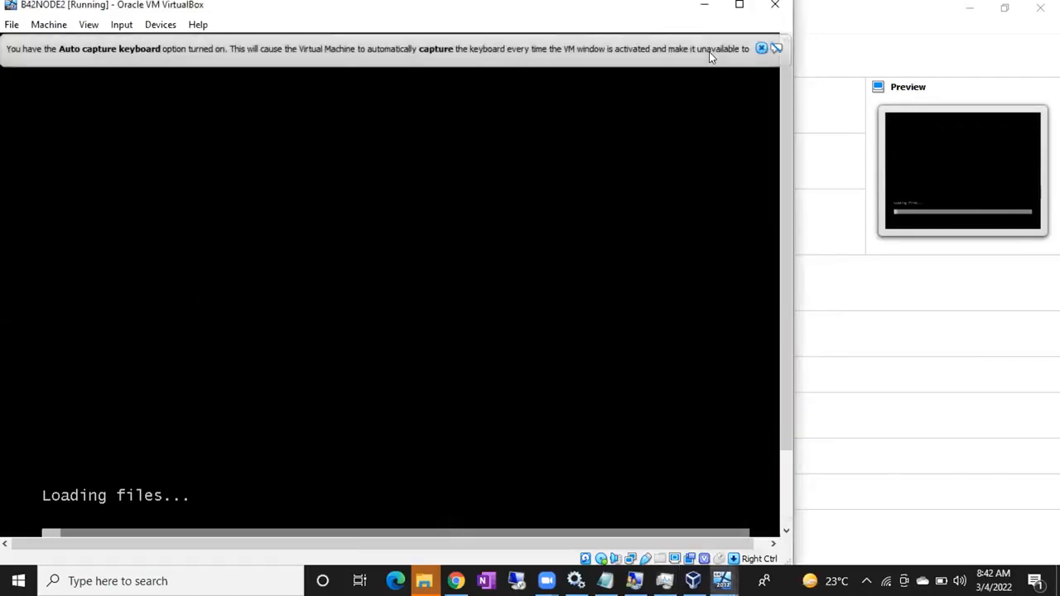
left_click(761, 49)
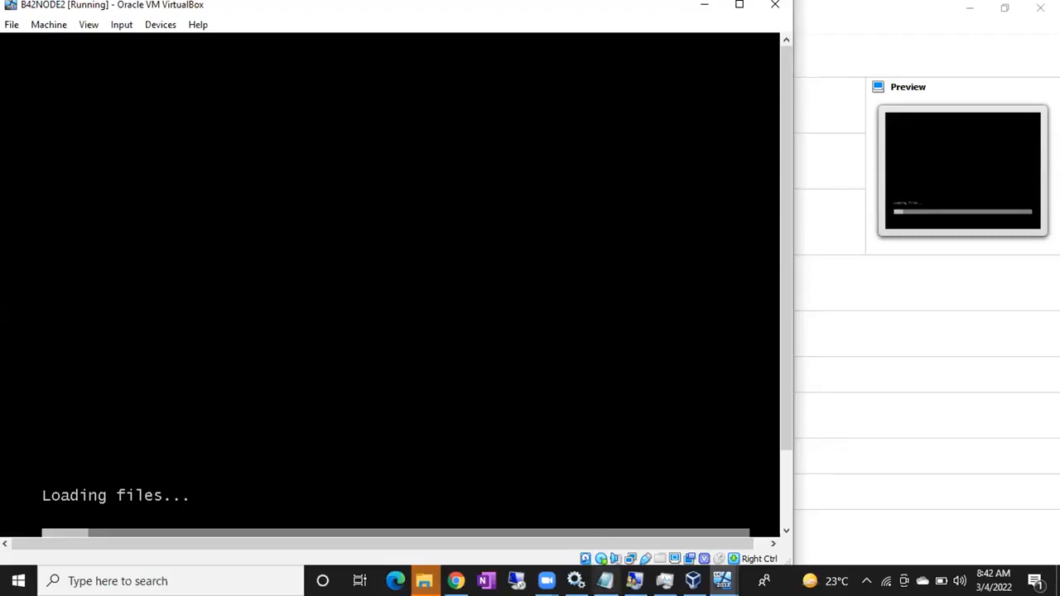
Step: Switch to the Services console and check the SQL Server (B42MIGRATIONDEMO) and SQL Server (MSSQLSERVER) services
left_click(575, 580)
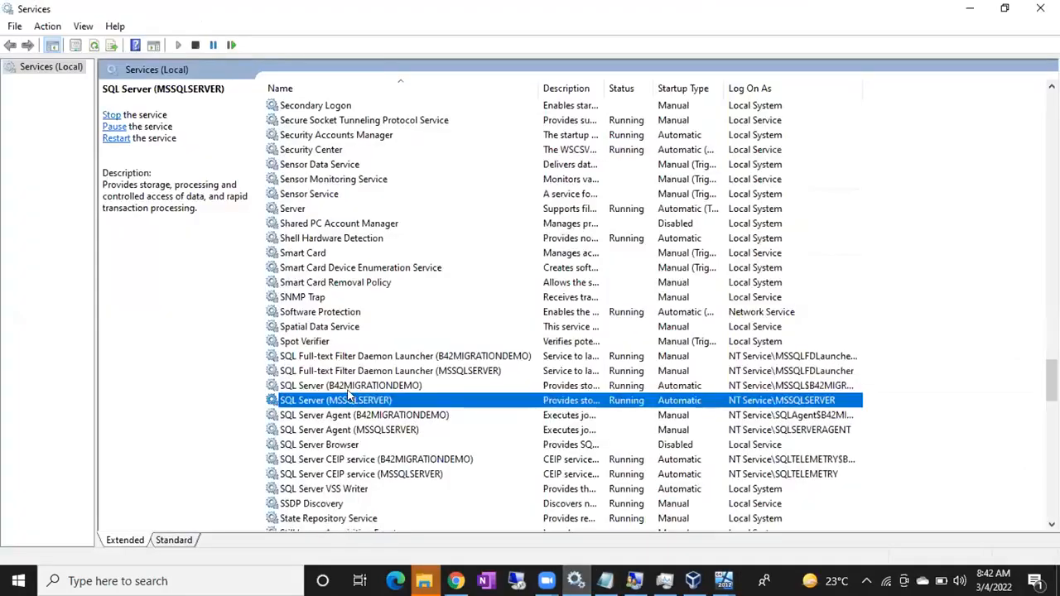
left_click(346, 389)
left_click(347, 403)
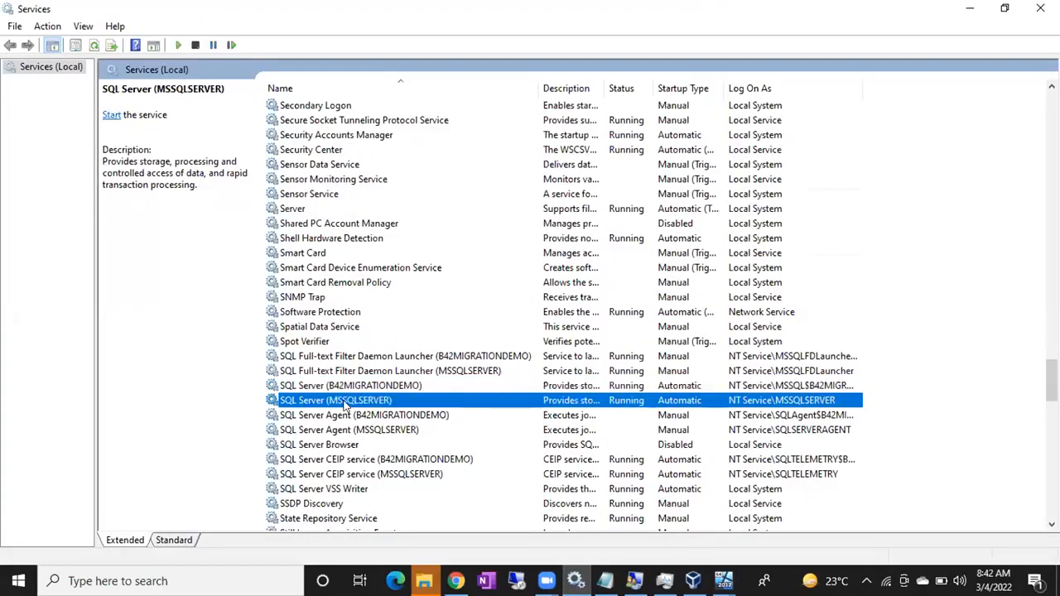
left_click(972, 10)
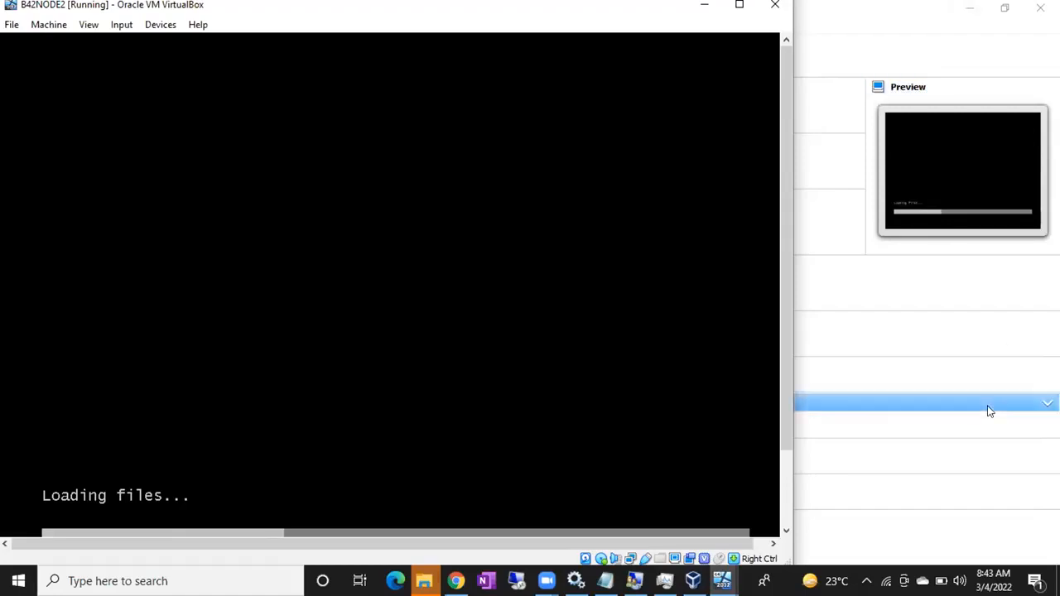
Step: Check the Windows installation progress on B42ActiveDirectory and B42NODE1 and the file loading on B42NODE2
mouse_move(722, 581)
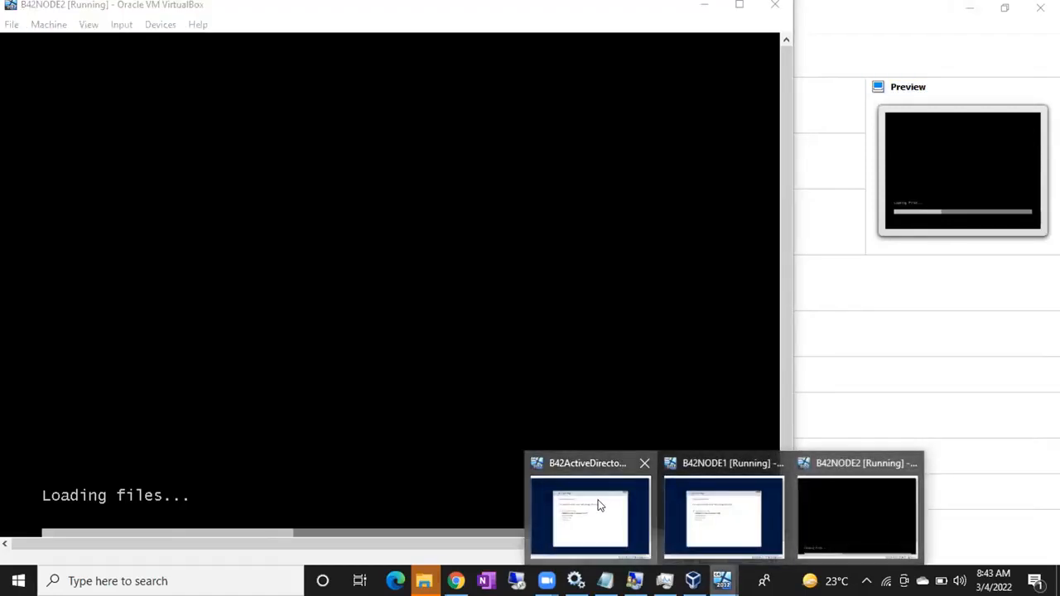
left_click(593, 497)
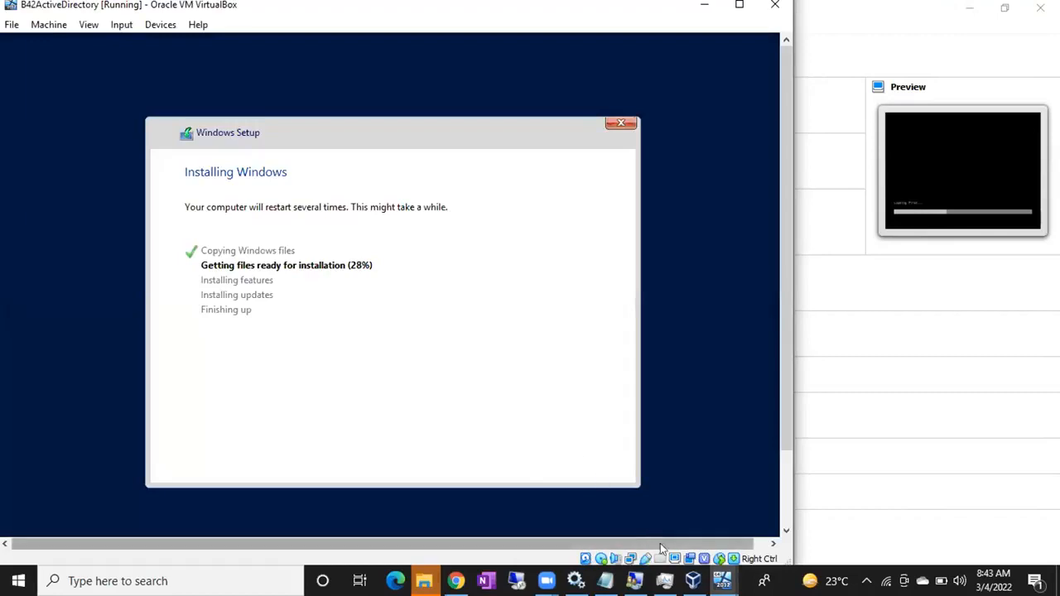
mouse_move(722, 581)
left_click(739, 532)
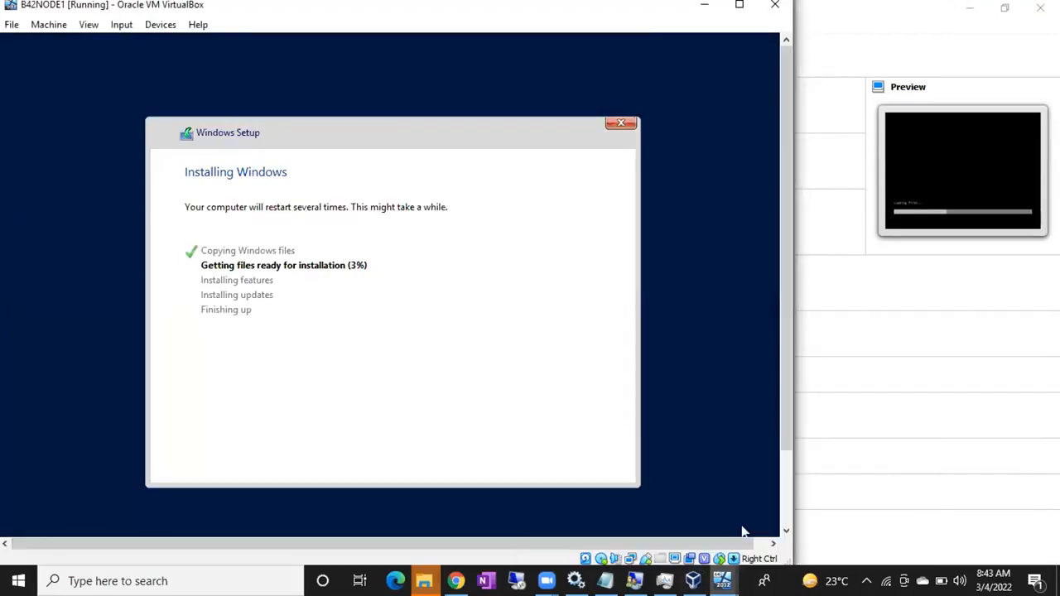
mouse_move(722, 581)
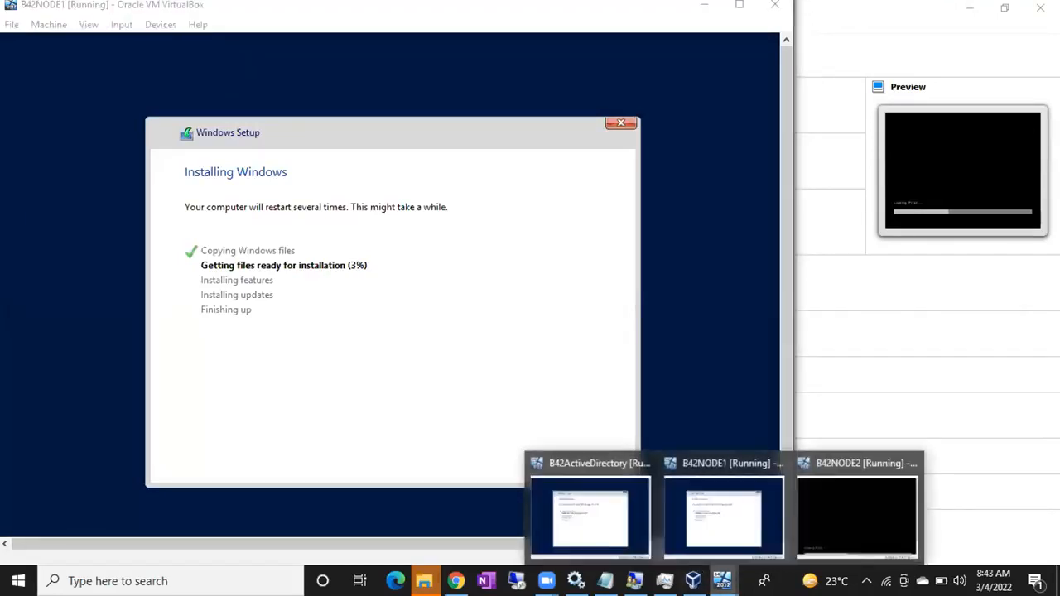
left_click(611, 515)
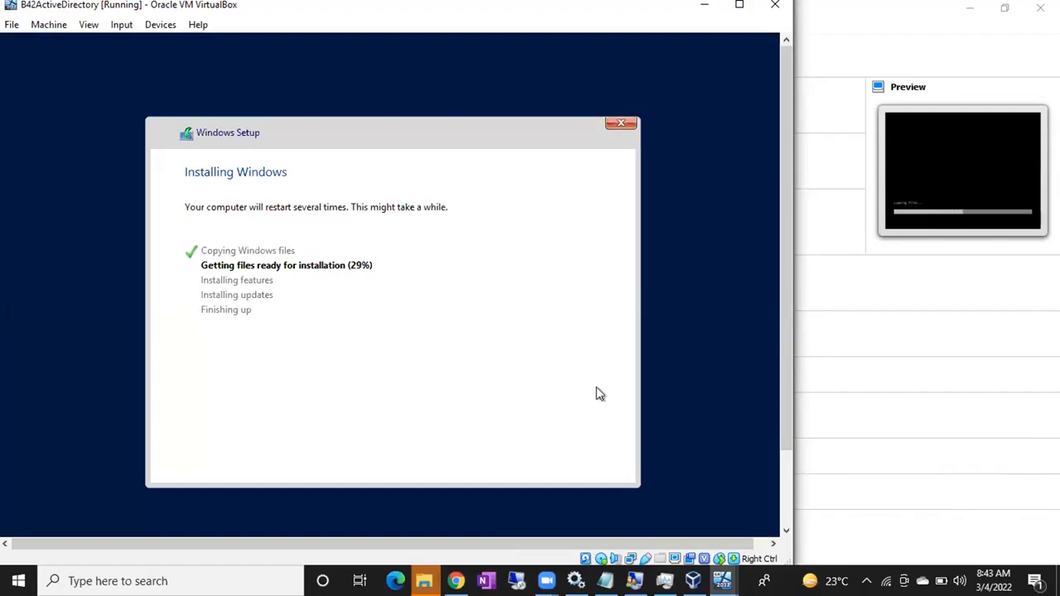
left_click(722, 580)
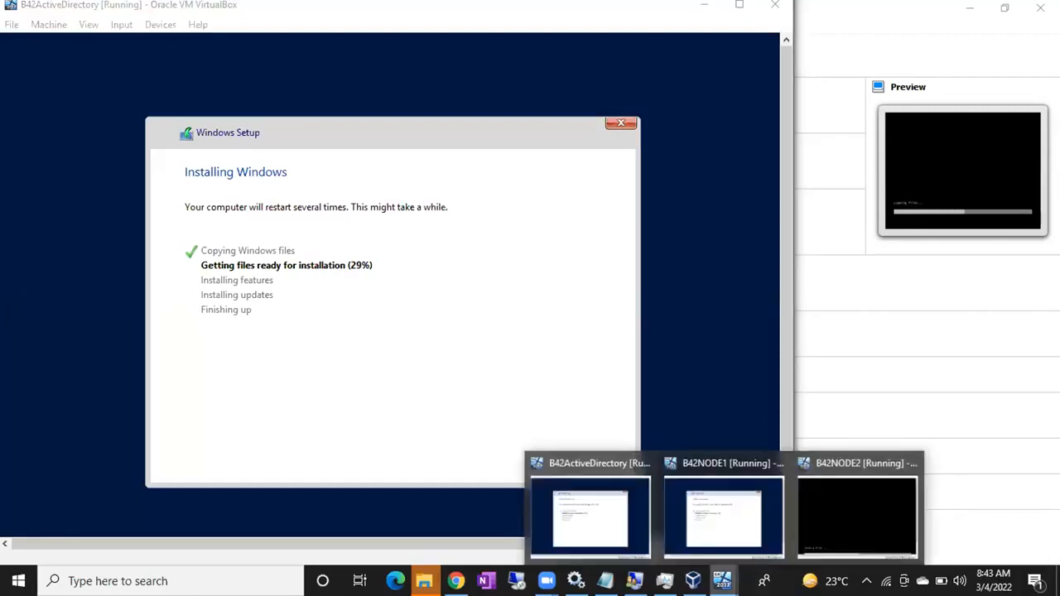
left_click(800, 517)
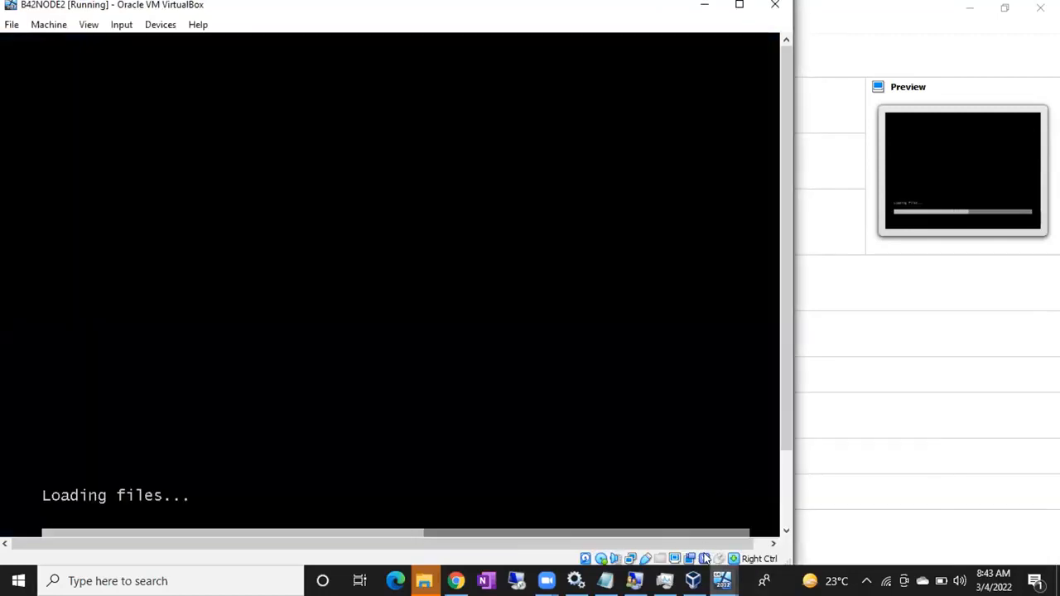
left_click(722, 580)
left_click(675, 530)
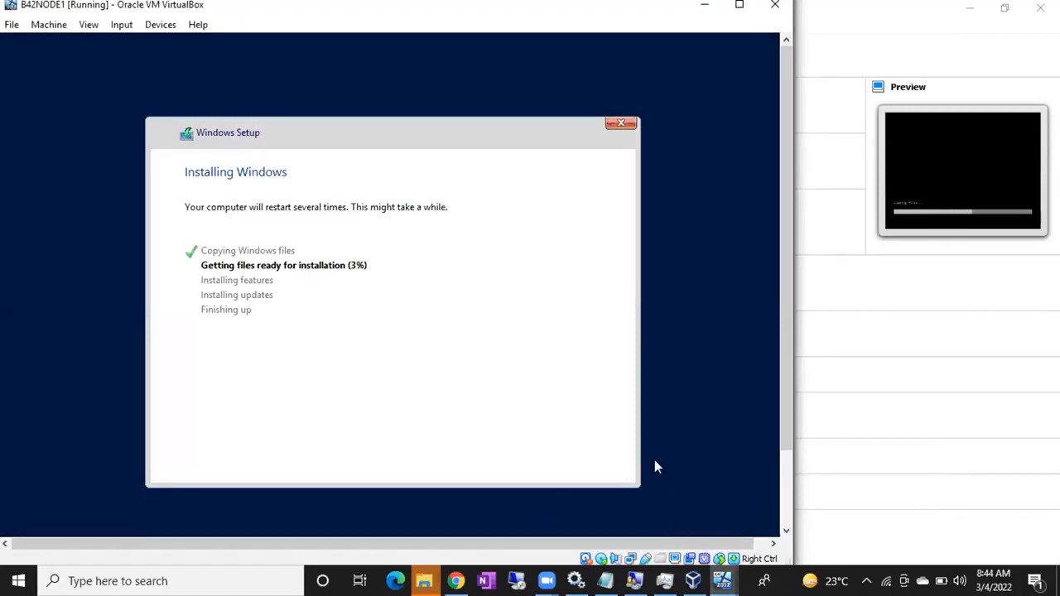
Step: Switch to Notepad and review the notes on disabling the firewall, assigning static IPs, changing server names and setting up AD DS
left_click(604, 580)
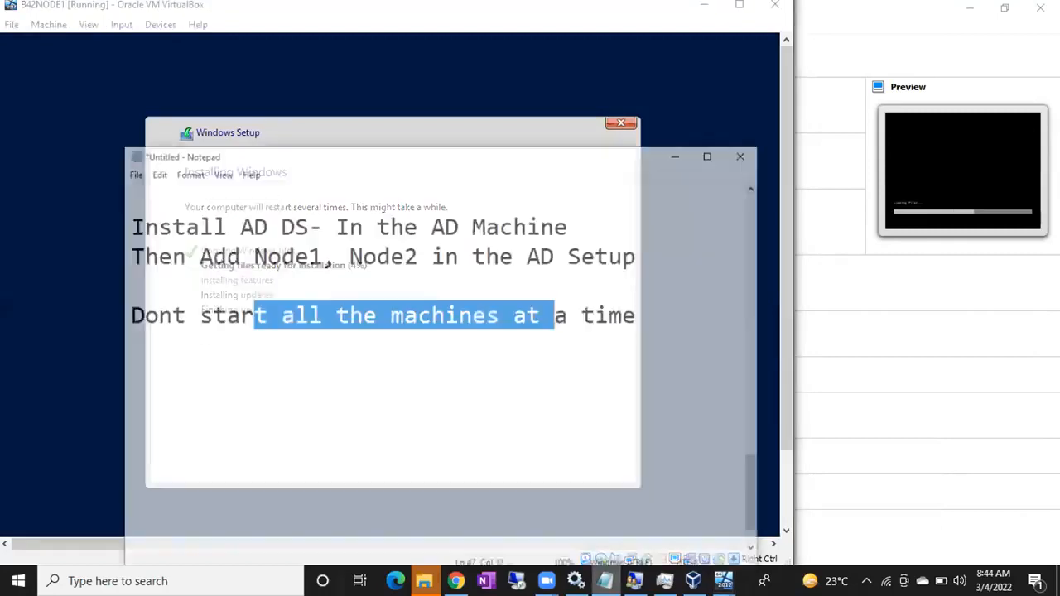
scroll(333, 369, "up", 2)
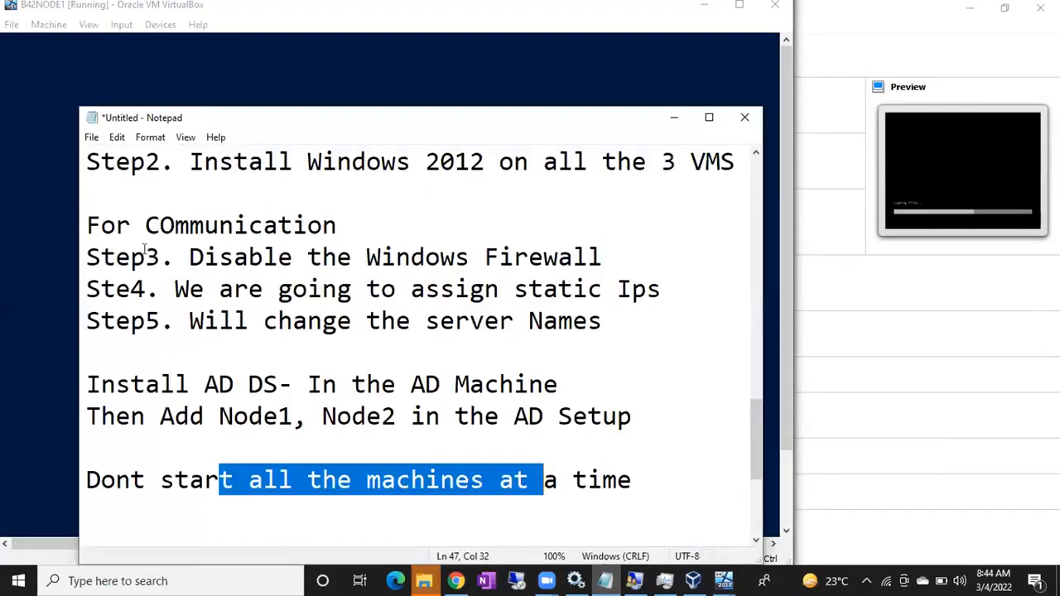
left_click_drag(86, 257, 629, 255)
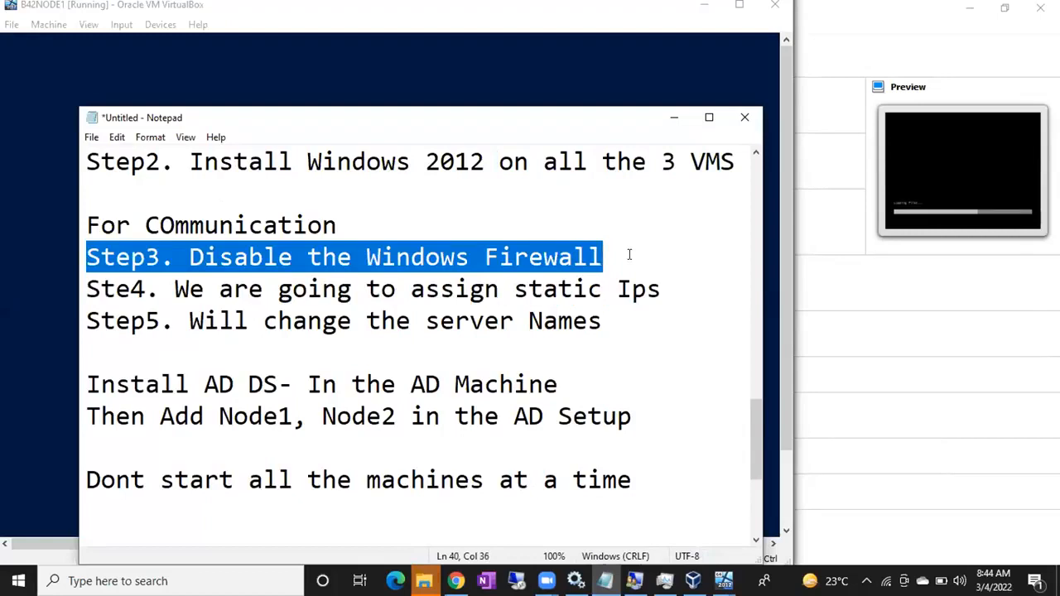
left_click(352, 286)
key("shift+Right")
key("shift+Right")
key("shift+Right")
key("shift+Right")
key("shift+Right")
key("shift+Right")
key("shift+Right")
key("shift+Right")
key("shift+Right")
key("shift+Right")
key("shift+Right")
key("shift+Right")
key("shift+Right")
key("shift+Right")
key("shift+Right")
key("shift+Right")
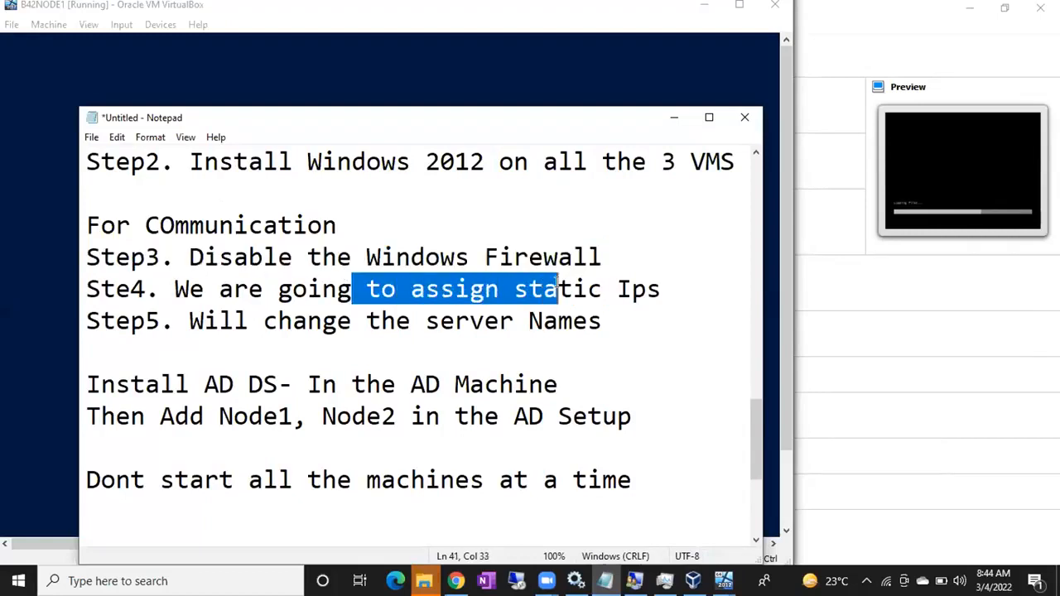
left_click_drag(264, 321, 530, 322)
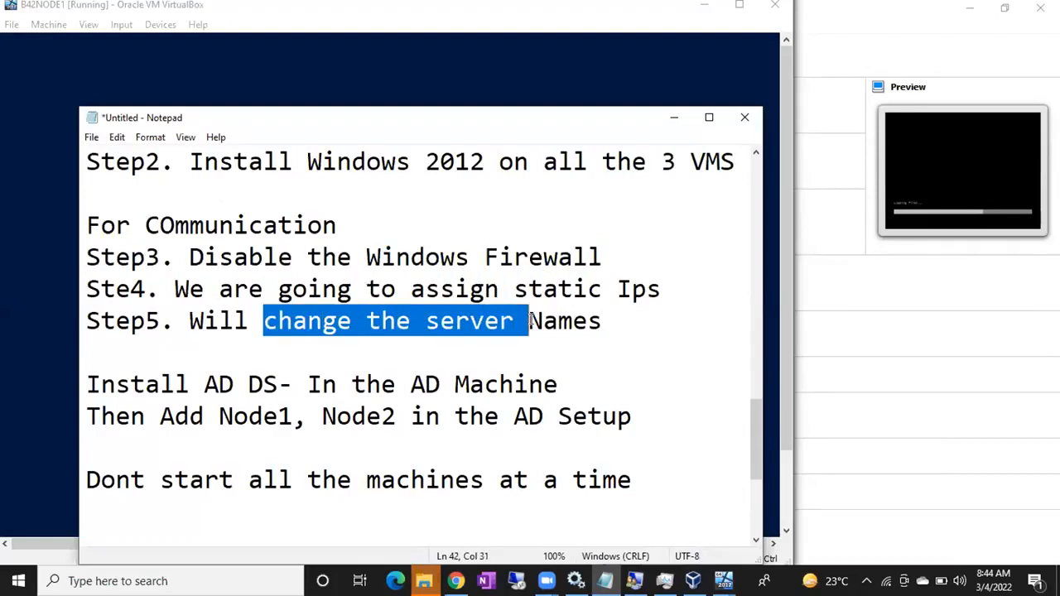
left_click_drag(605, 322, 101, 256)
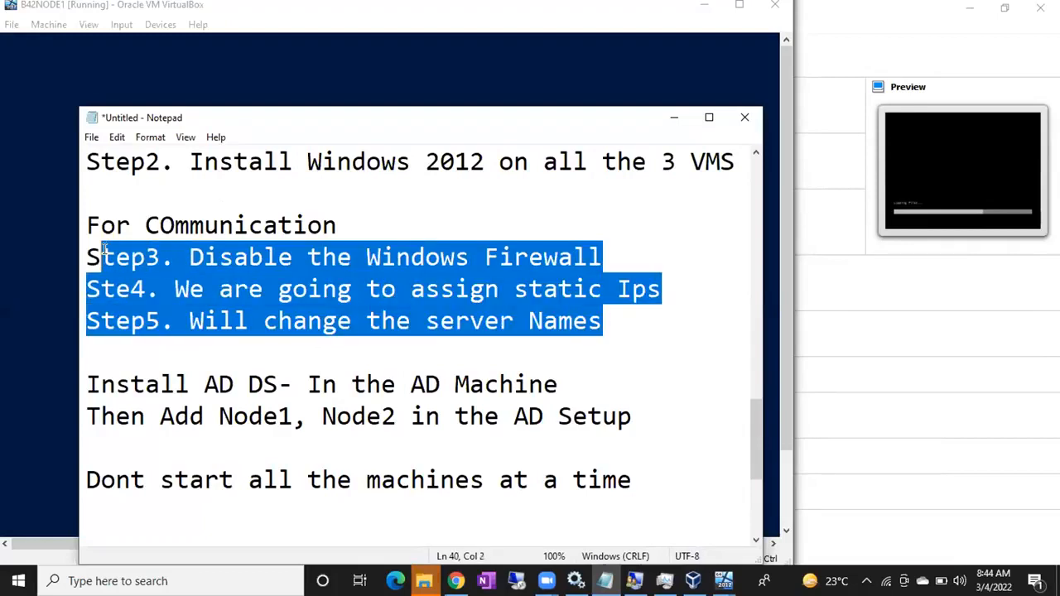
left_click_drag(115, 383, 594, 422)
left_click(521, 413)
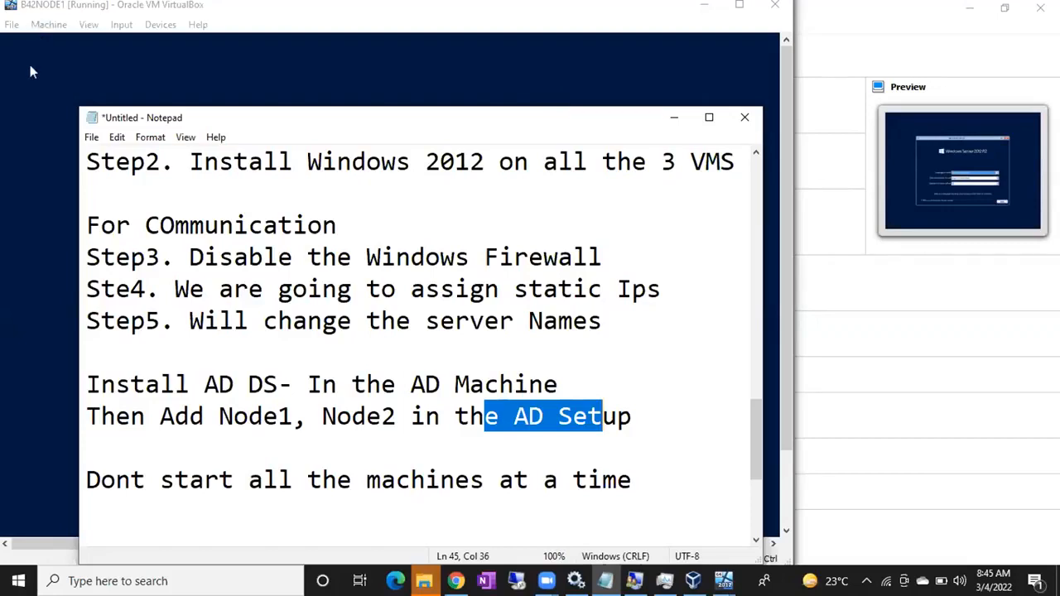
Step: Switch to the B42NODE2 virtual machine and accept the default language, time and keyboard preferences in Windows Setup
left_click(48, 231)
mouse_move(722, 581)
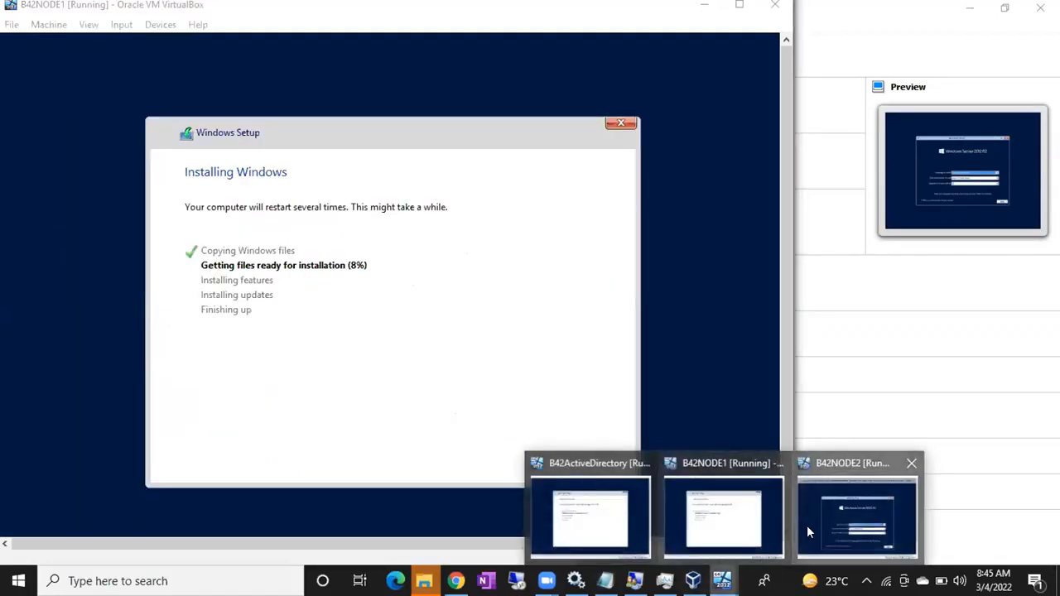
left_click(806, 525)
left_click(595, 488)
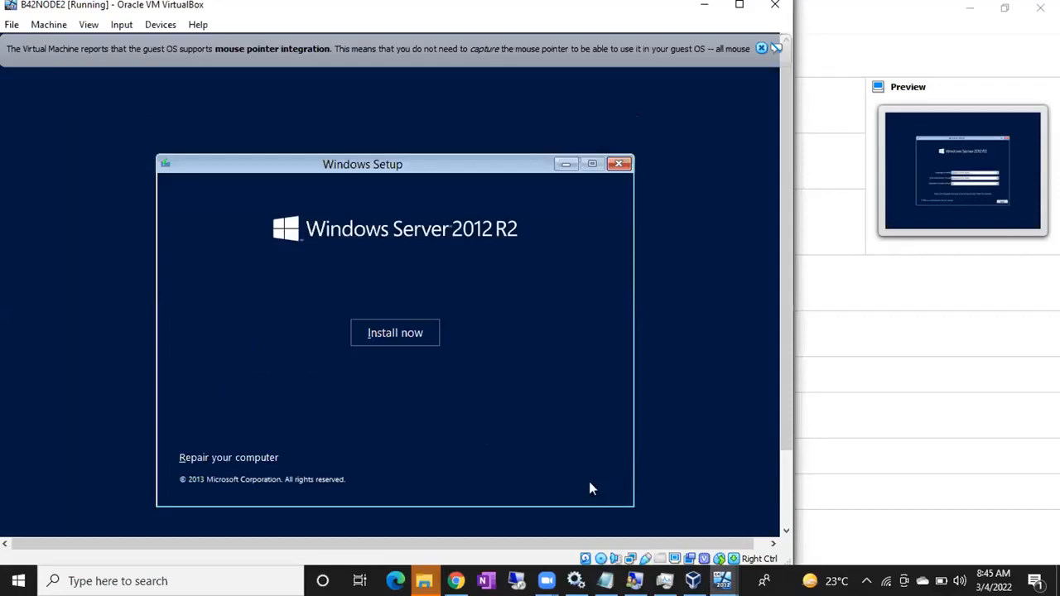
Step: Start the installation on B42NODE2, dismiss the mouse integration notice and select Windows Server 2012 R2 Datacenter (Server with a GUI)
left_click(397, 340)
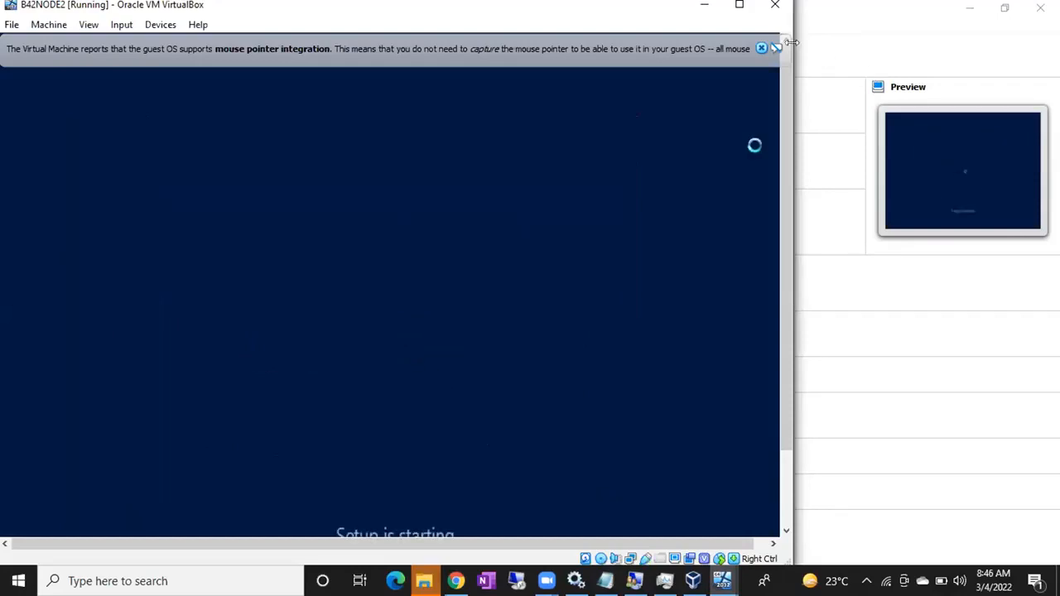
left_click(761, 48)
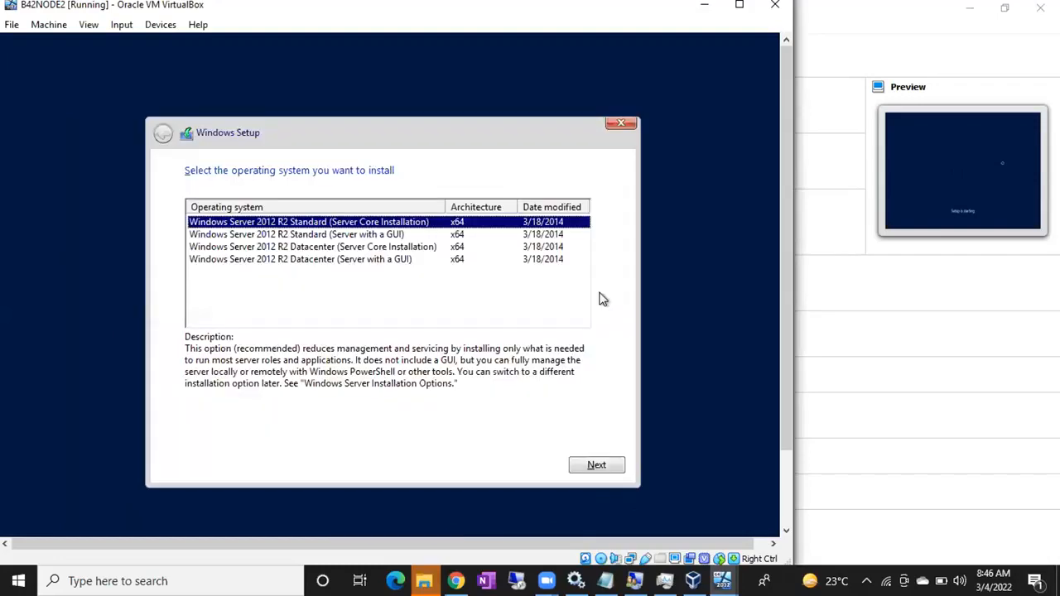
left_click(407, 259)
left_click(597, 464)
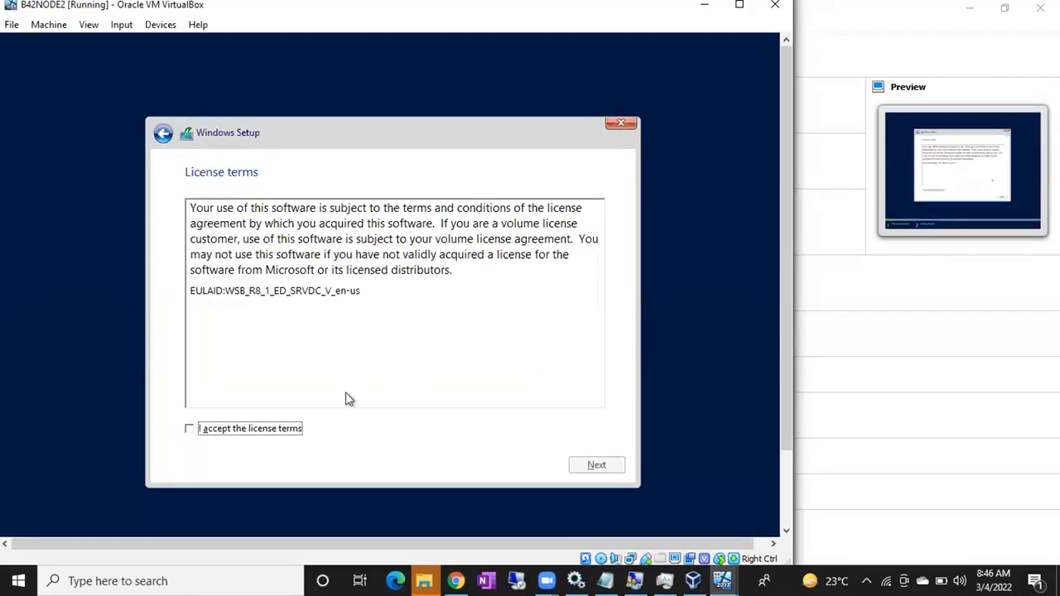
Step: Accept the license terms and start a custom installation of Windows on the Drive 0 unallocated space
left_click(302, 428)
left_click(583, 466)
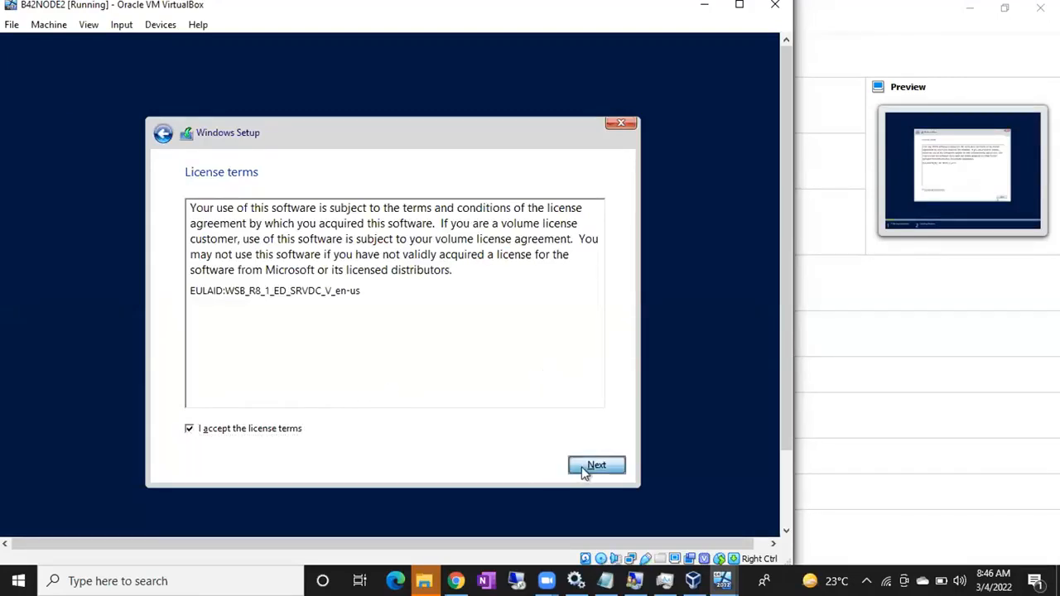
left_click(409, 318)
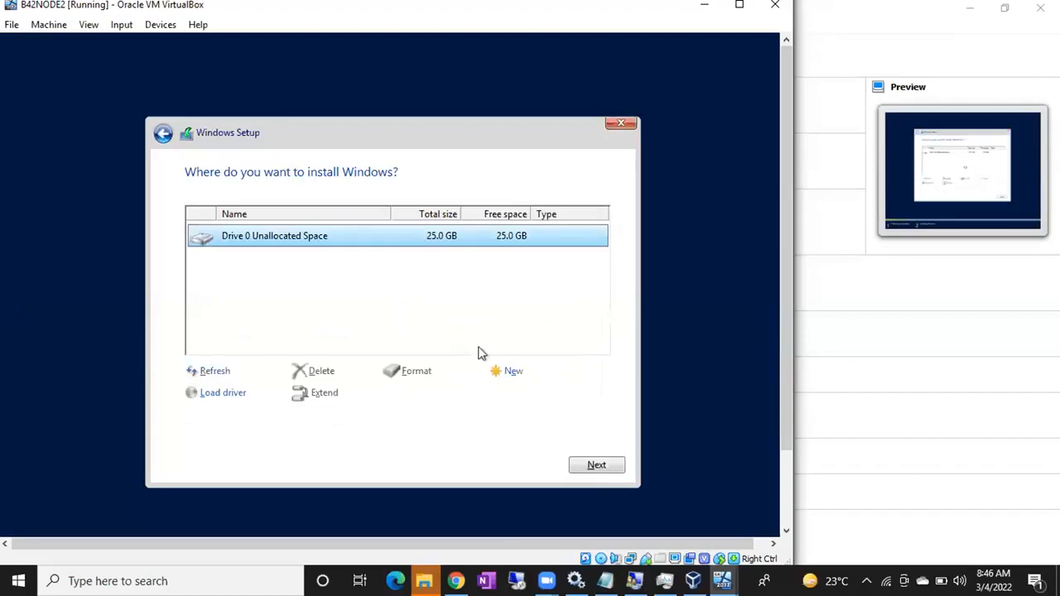
left_click(581, 472)
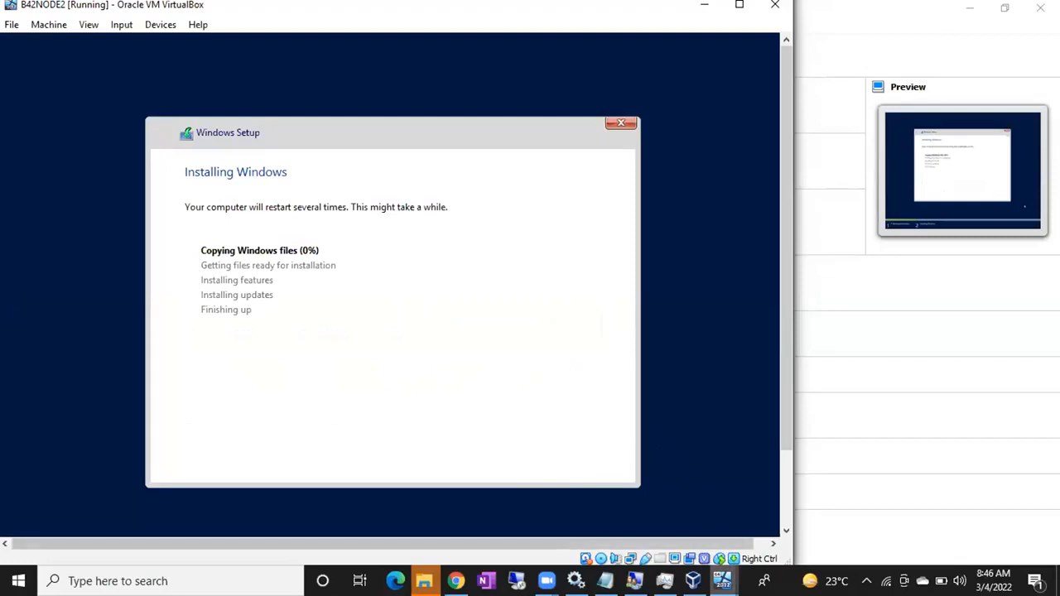
Step: Switch to Notepad and review the closing notes on adding Node1 and Node2 to the AD setup and starting the machines
left_click(722, 581)
left_click(633, 522)
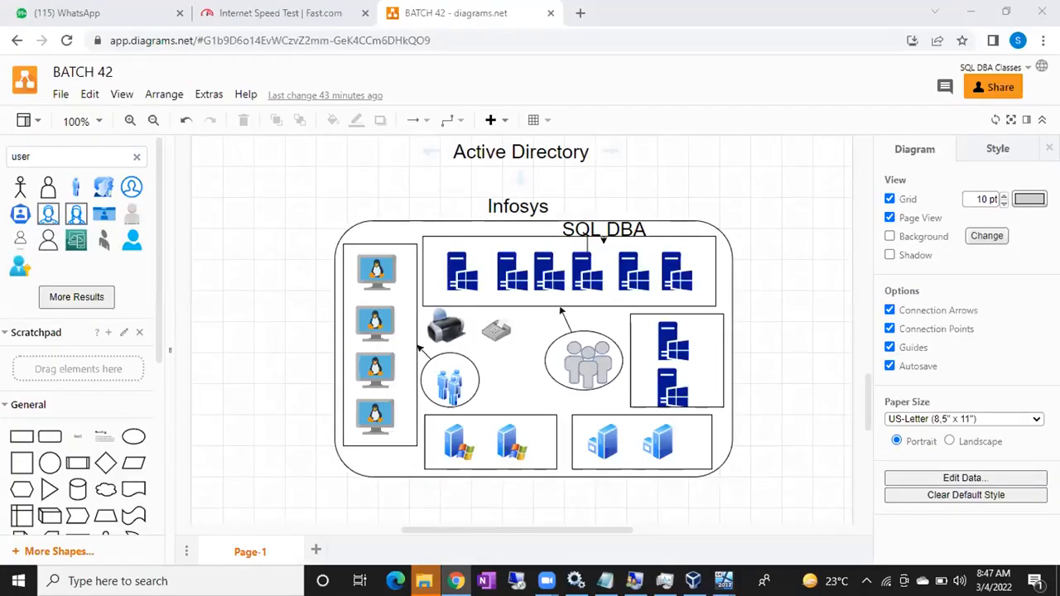
key("alt+Tab")
scroll(559, 462, "down", 3)
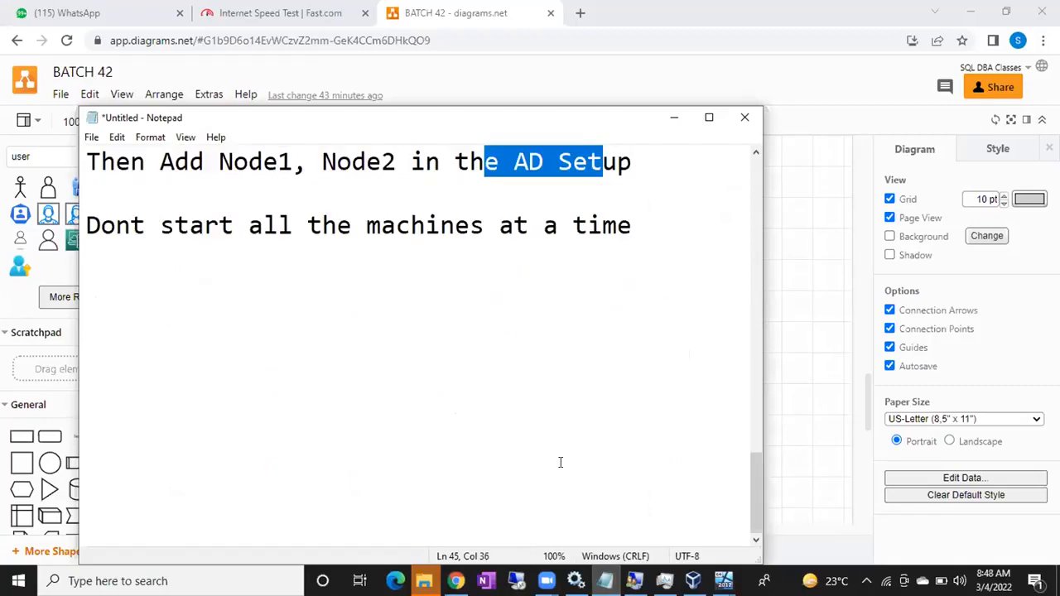
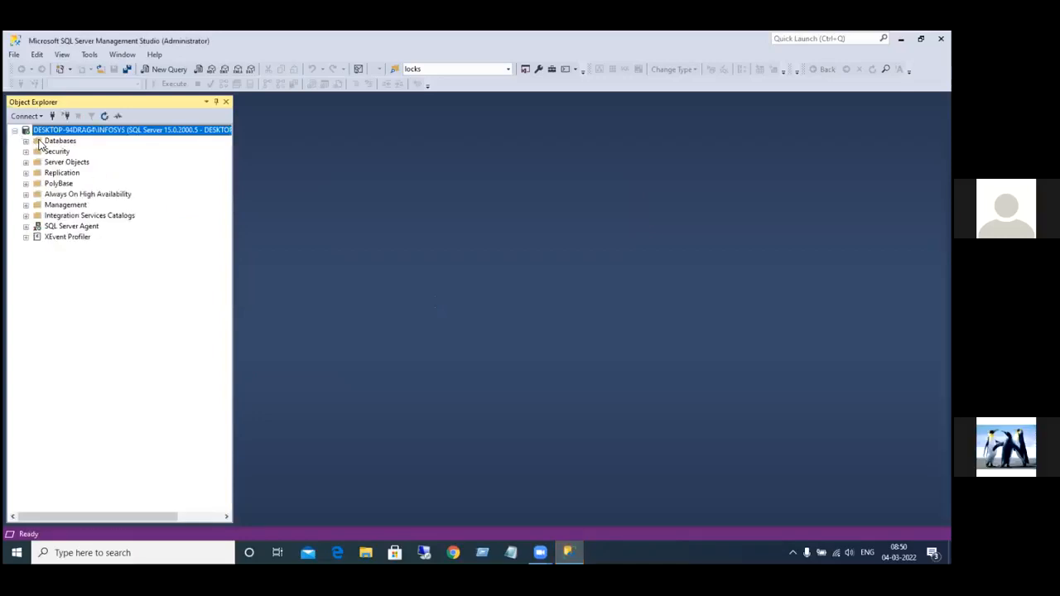
Step: In SQL Server Management Studio, expand the databases of the INFOSYS instance and open the backup settings for the bumblebee database
right_click(39, 142)
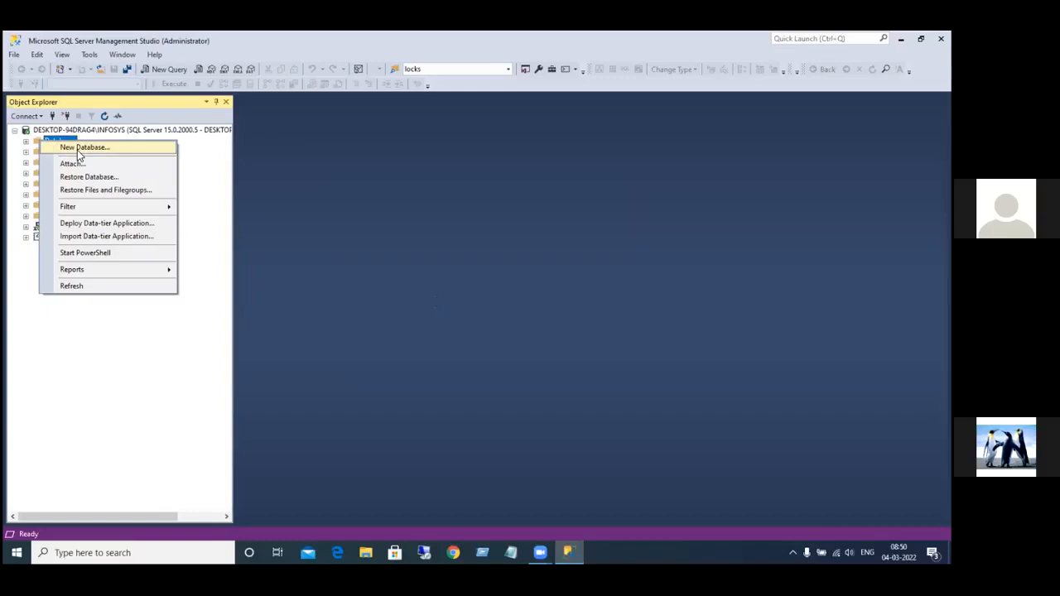
left_click(26, 142)
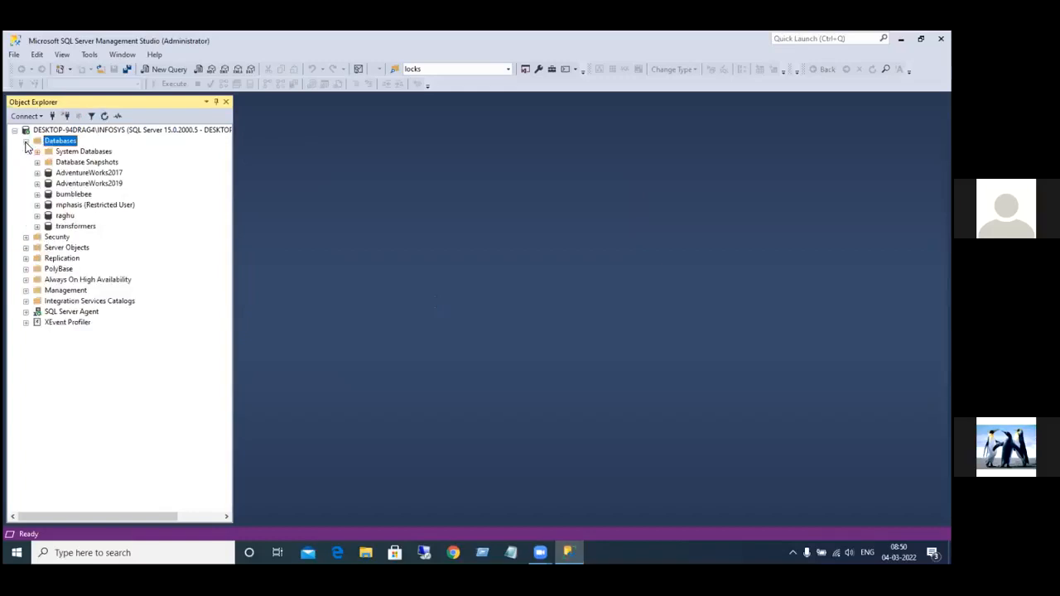
right_click(50, 196)
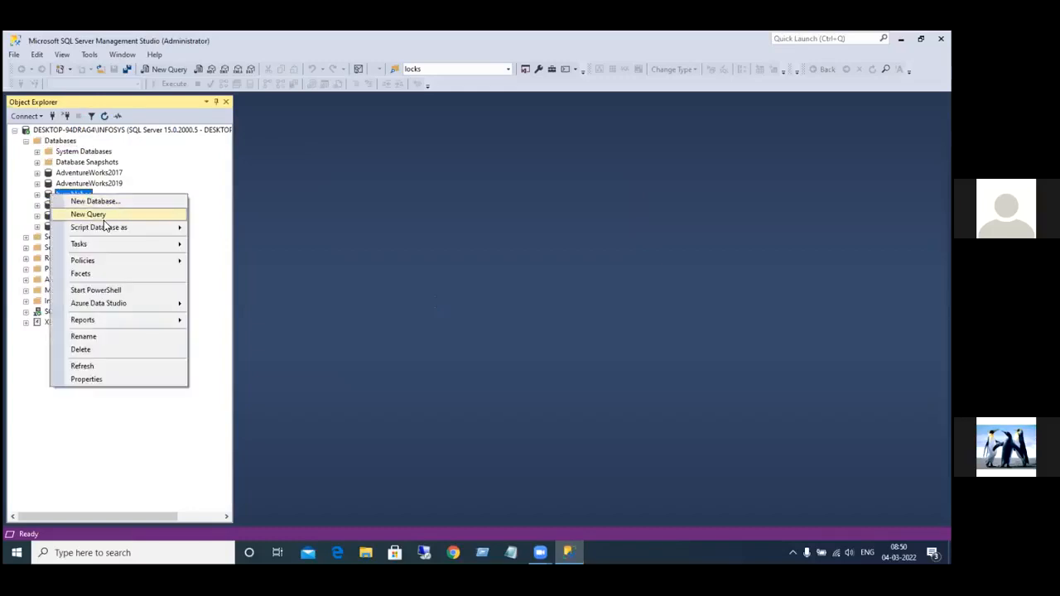
mouse_move(108, 245)
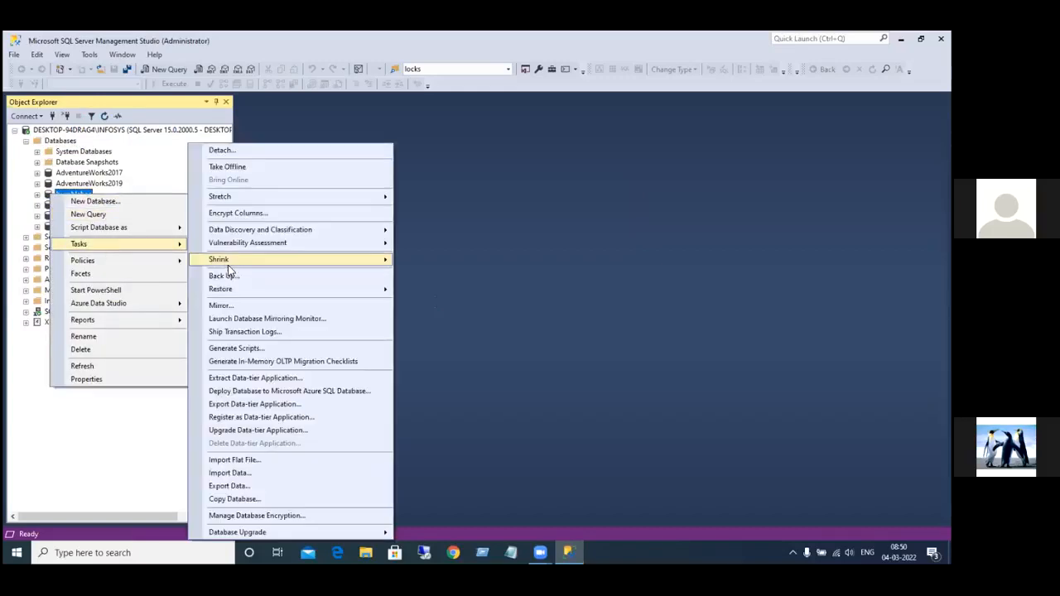
left_click(229, 278)
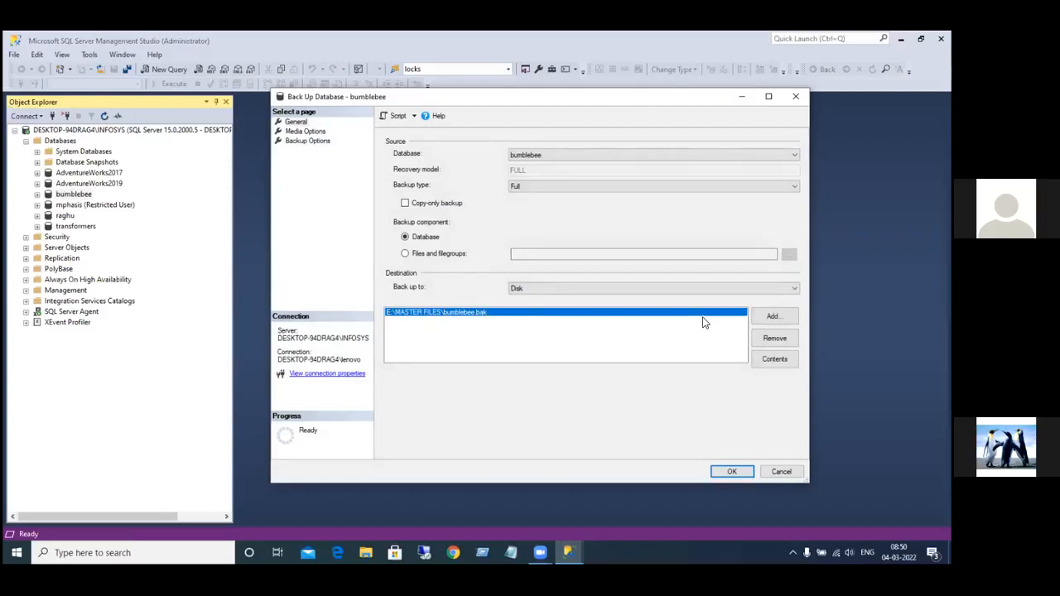
Step: Replace the existing backup destination with the file bumblee.bak in D:\backups
left_click(756, 337)
left_click(763, 315)
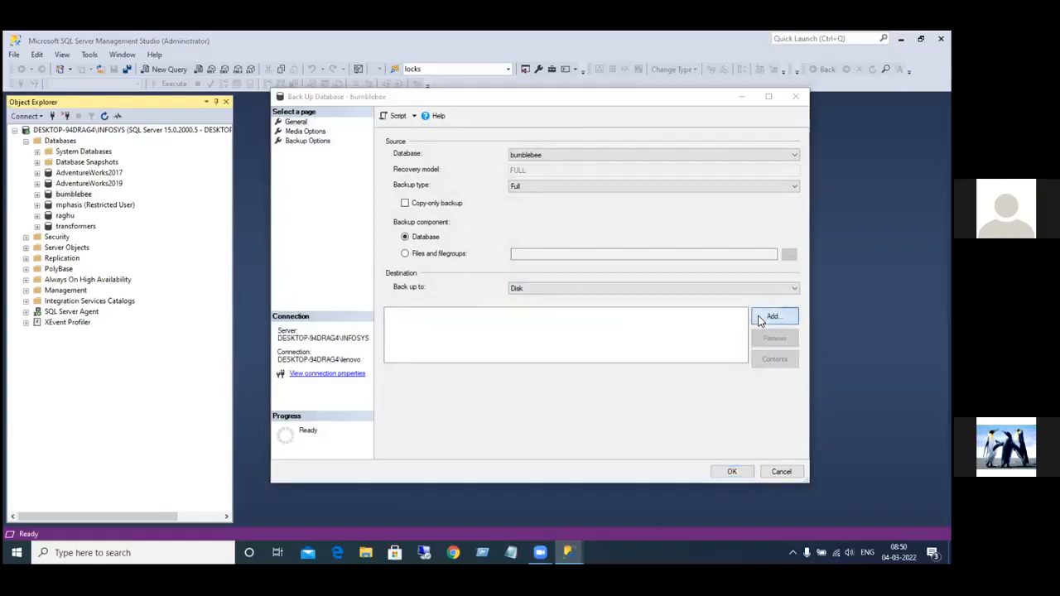
left_click(578, 289)
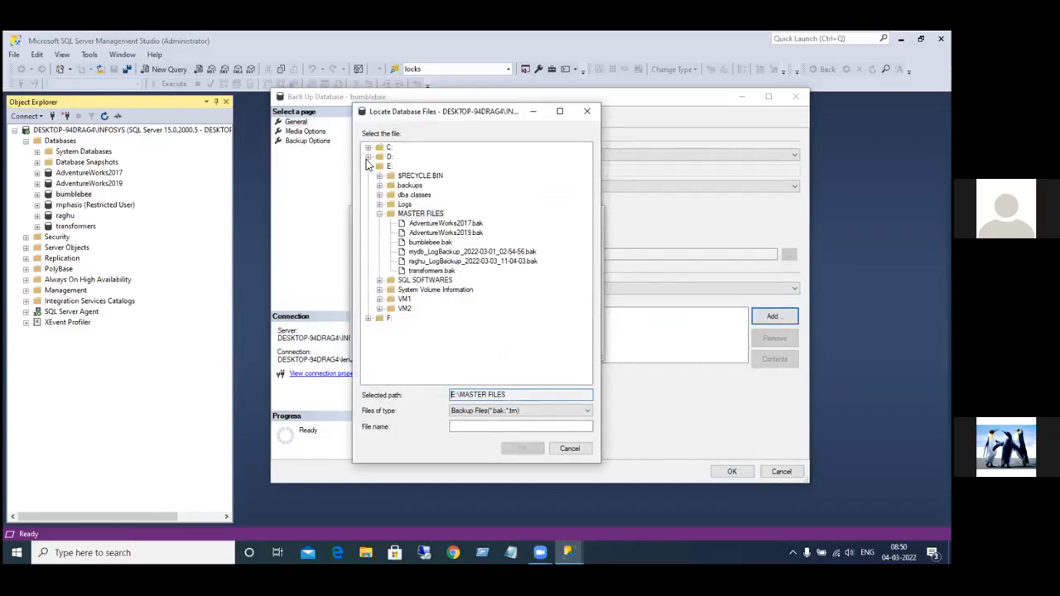
left_click(367, 158)
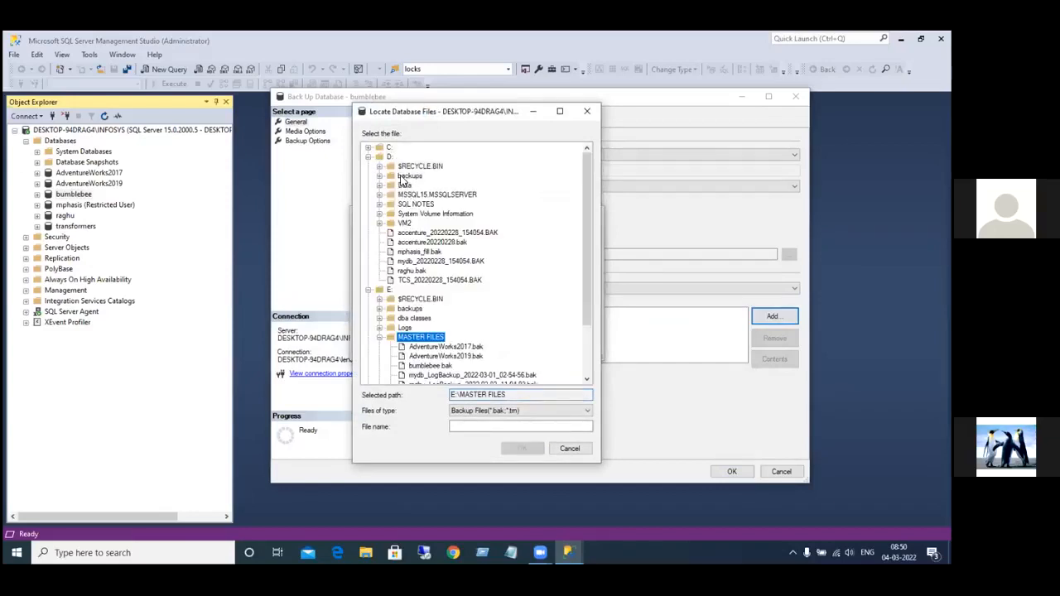
left_click(391, 176)
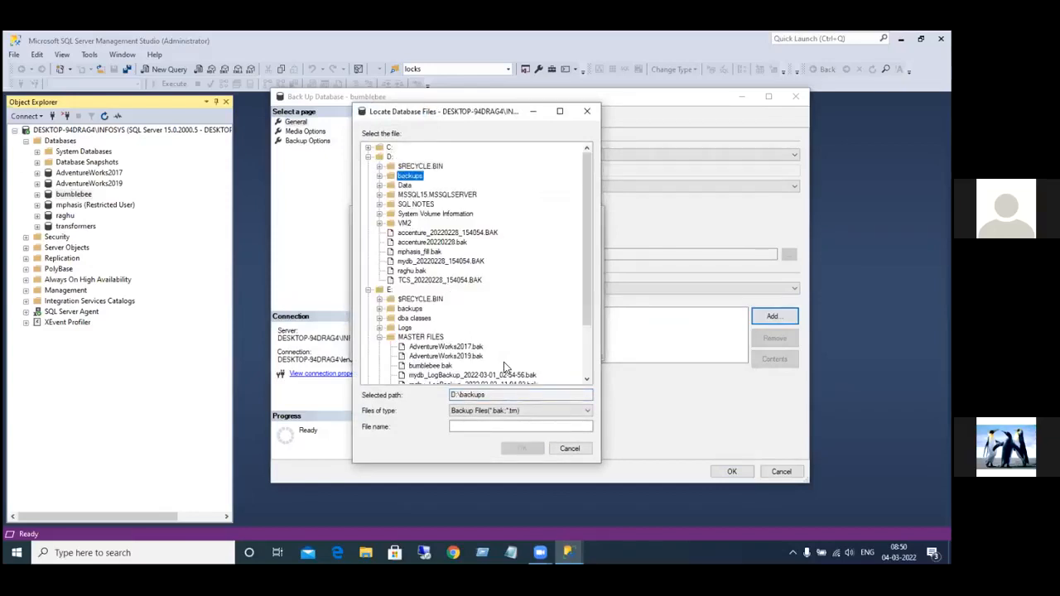
left_click(500, 426)
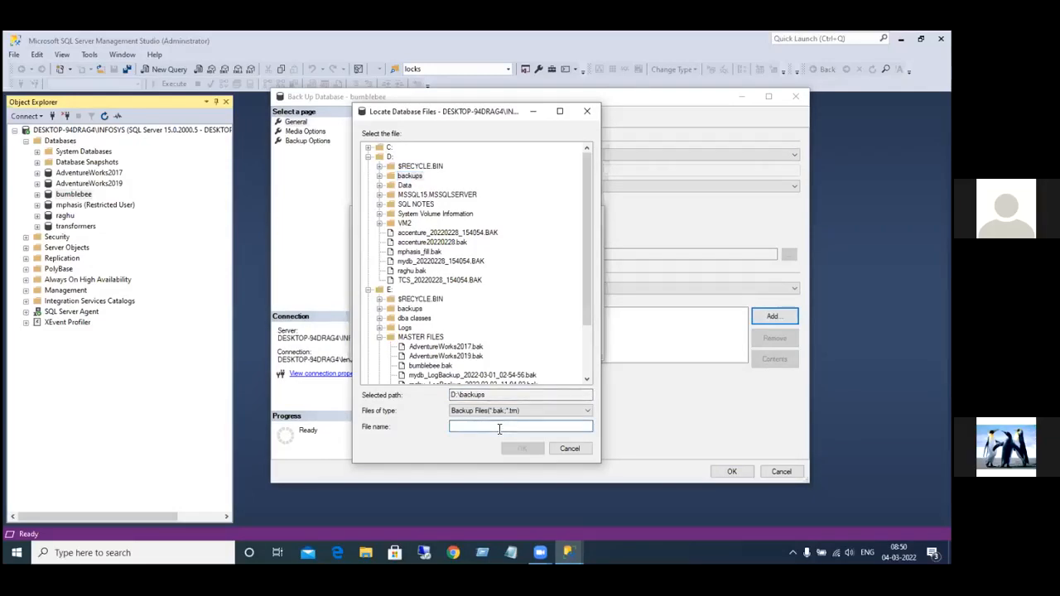
type("bu")
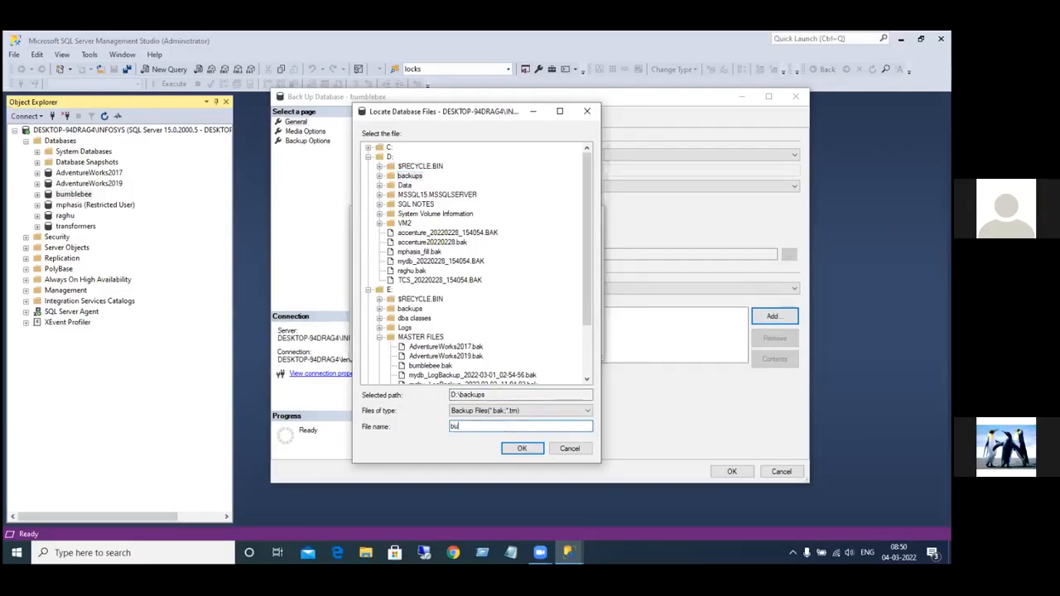
type("mblee.bak")
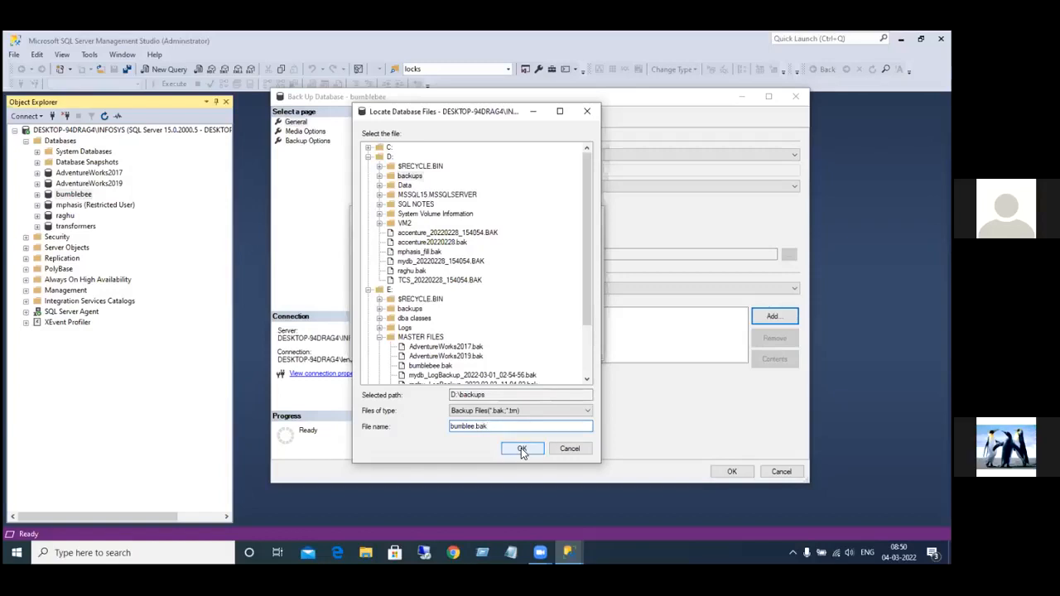
left_click(522, 450)
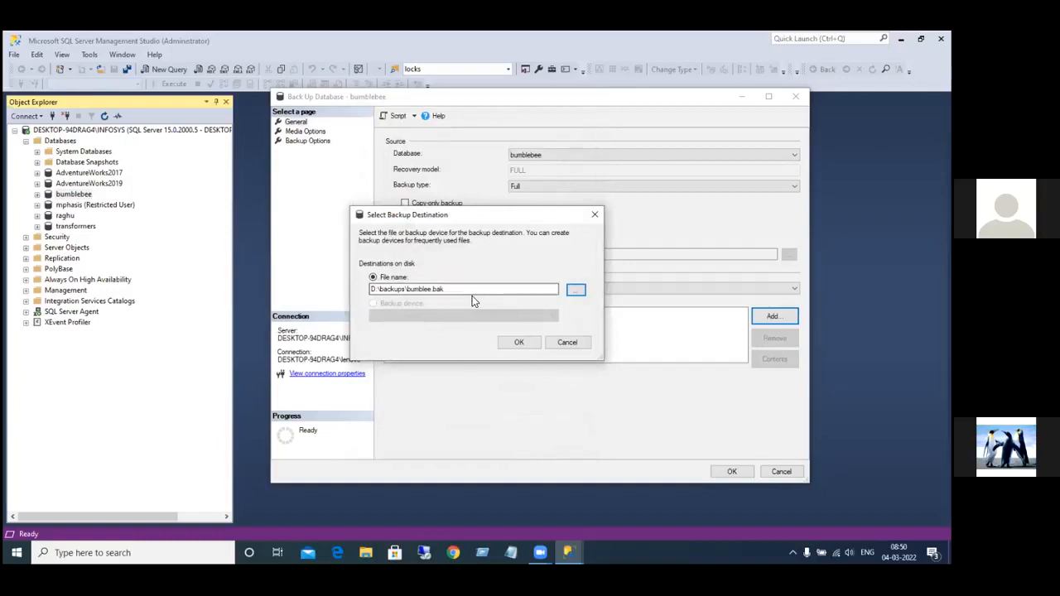
left_click(524, 347)
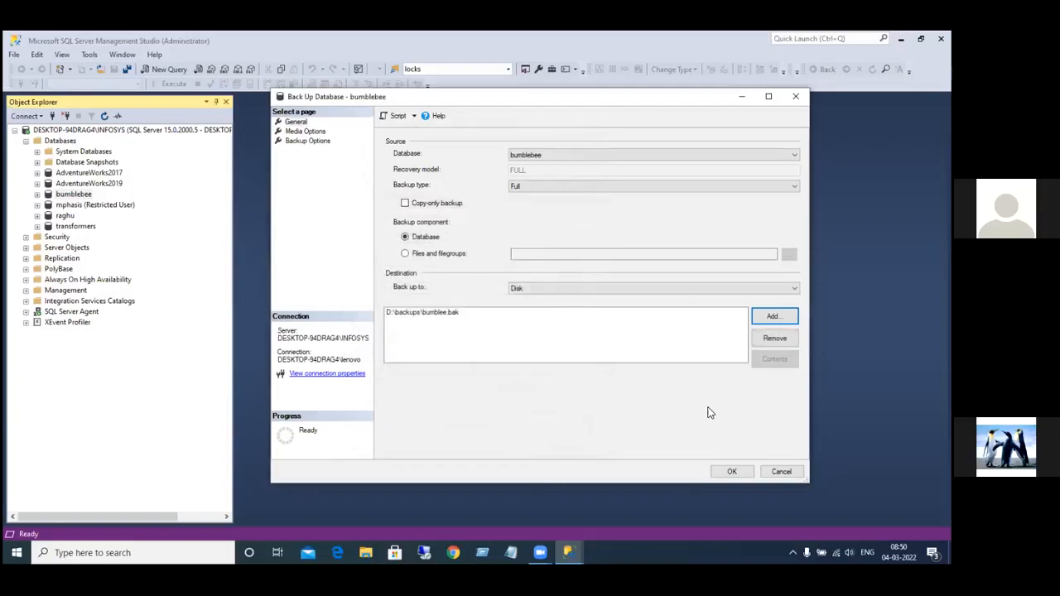
Step: Set the backup to overwrite all existing backup sets, run the full bumblebee backup and dismiss the completion message
left_click(303, 140)
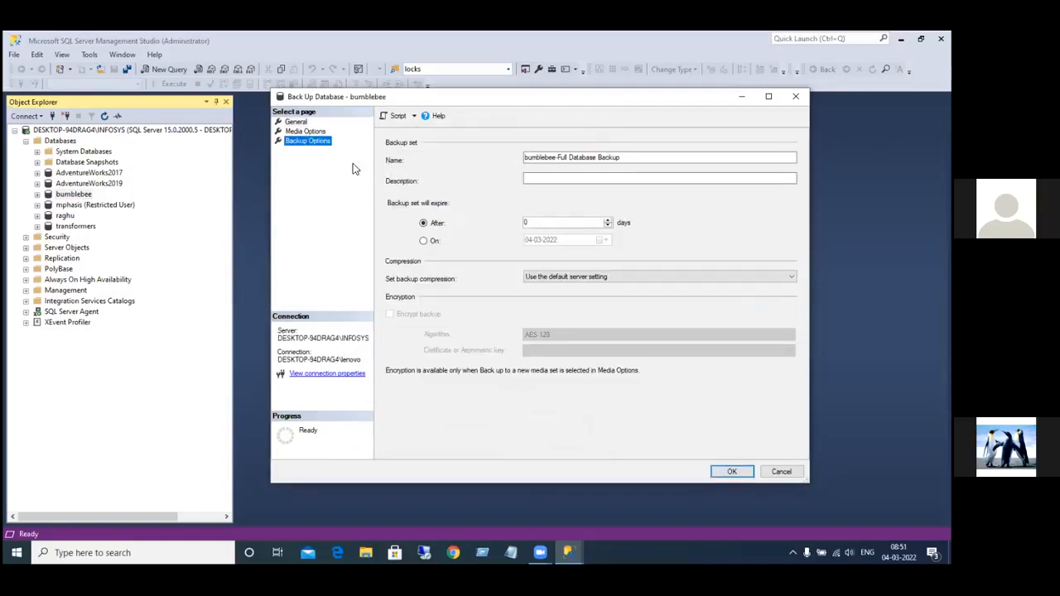
left_click(305, 132)
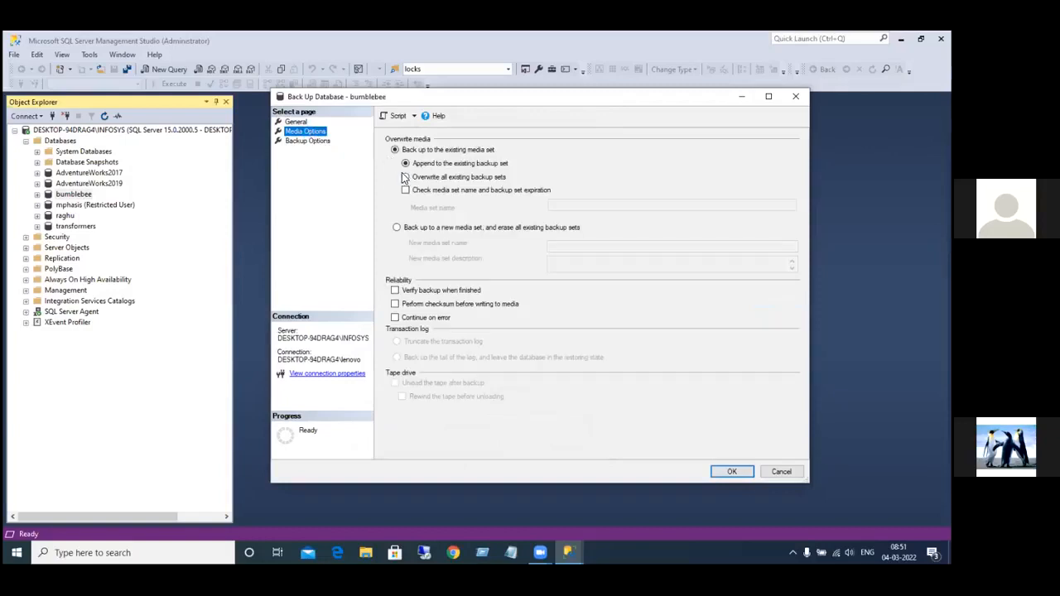
left_click(404, 176)
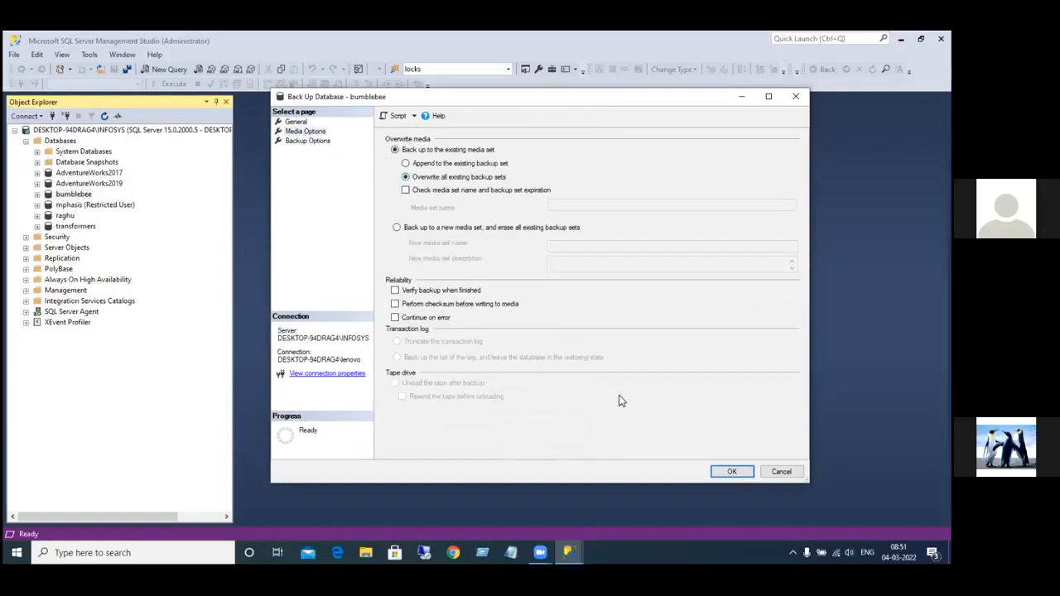
left_click(727, 475)
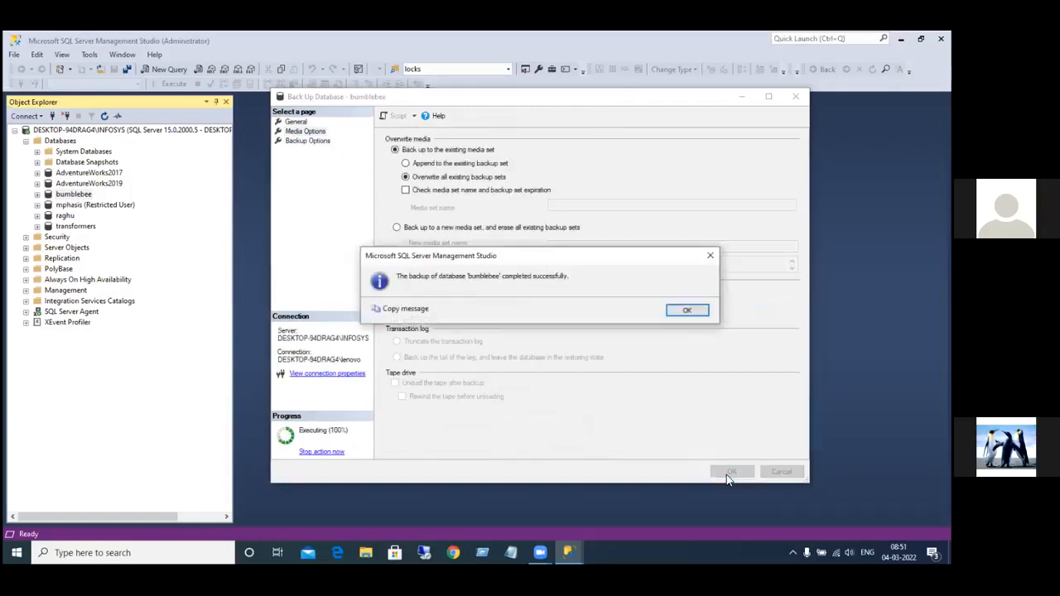
left_click(686, 311)
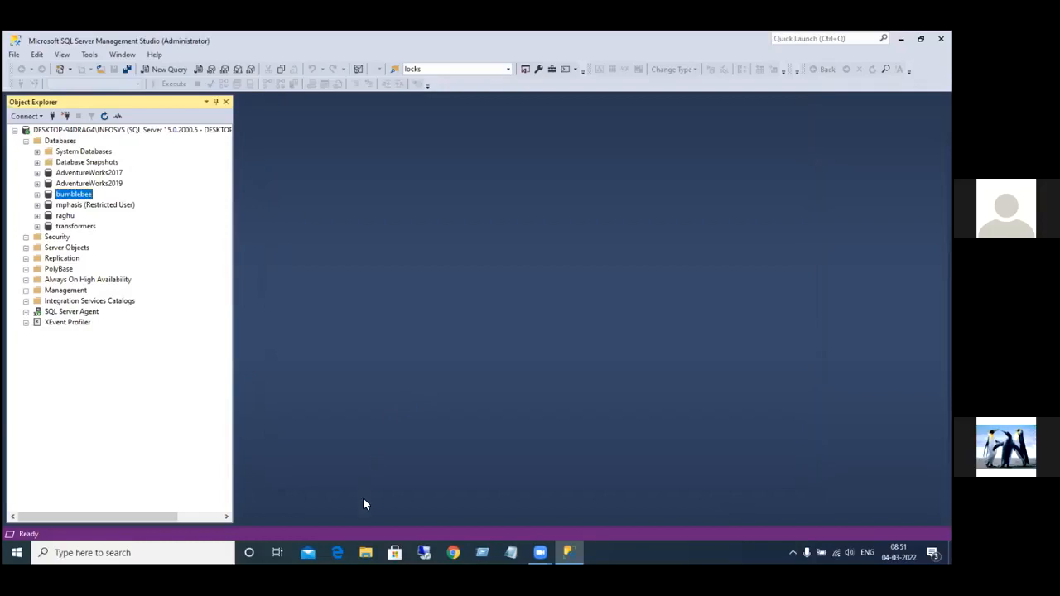
Step: Switch to File Explorer and check the backups folder on drive D for the bumblee.bak file
left_click(365, 552)
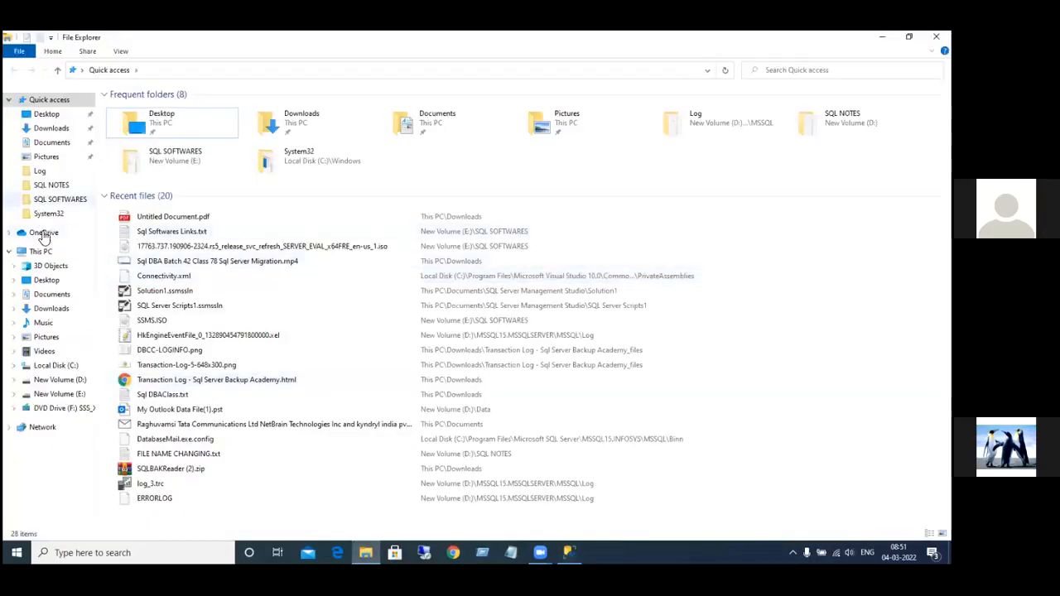
left_click(42, 252)
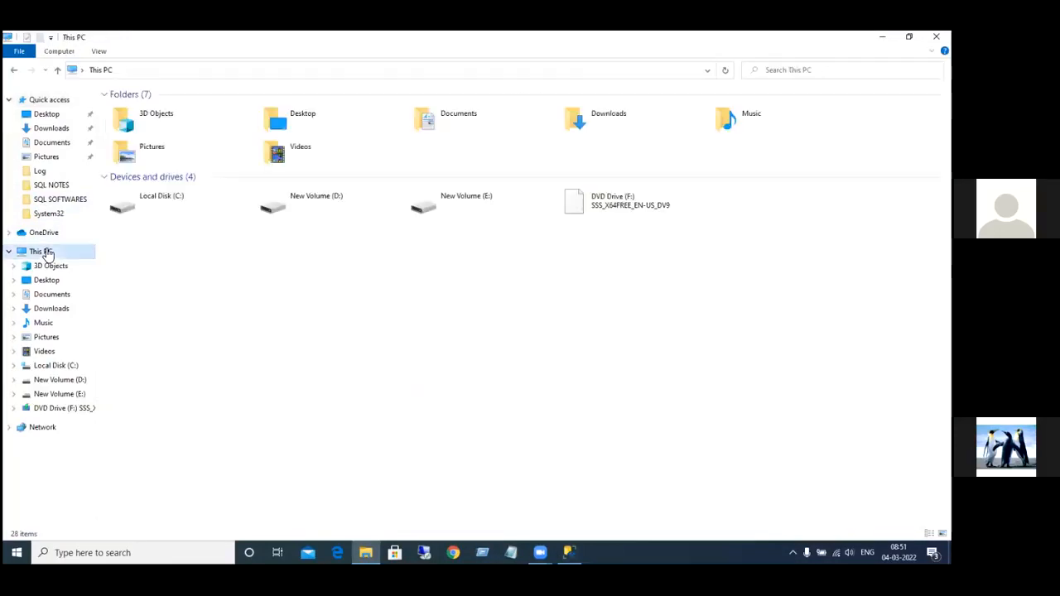
double_click(363, 199)
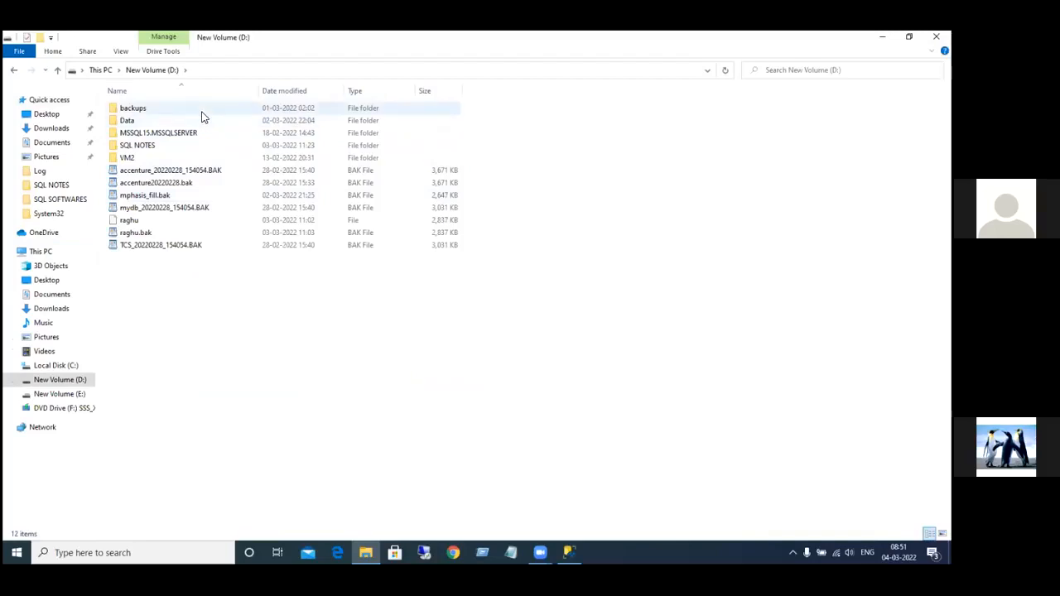
double_click(201, 112)
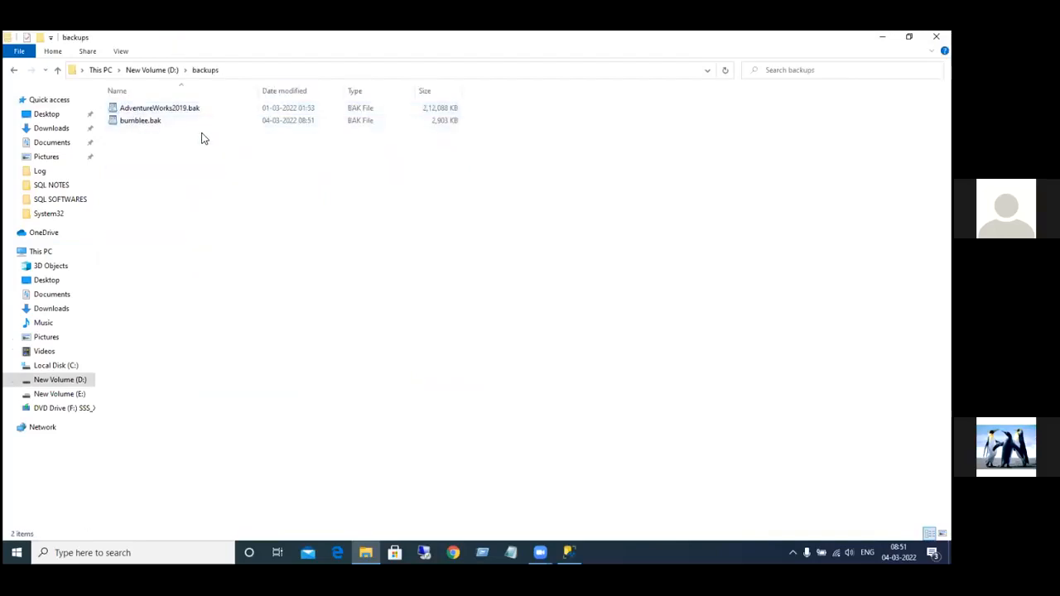
Step: Look through the database files in the Data folder on drive D and return to This PC
left_click(13, 71)
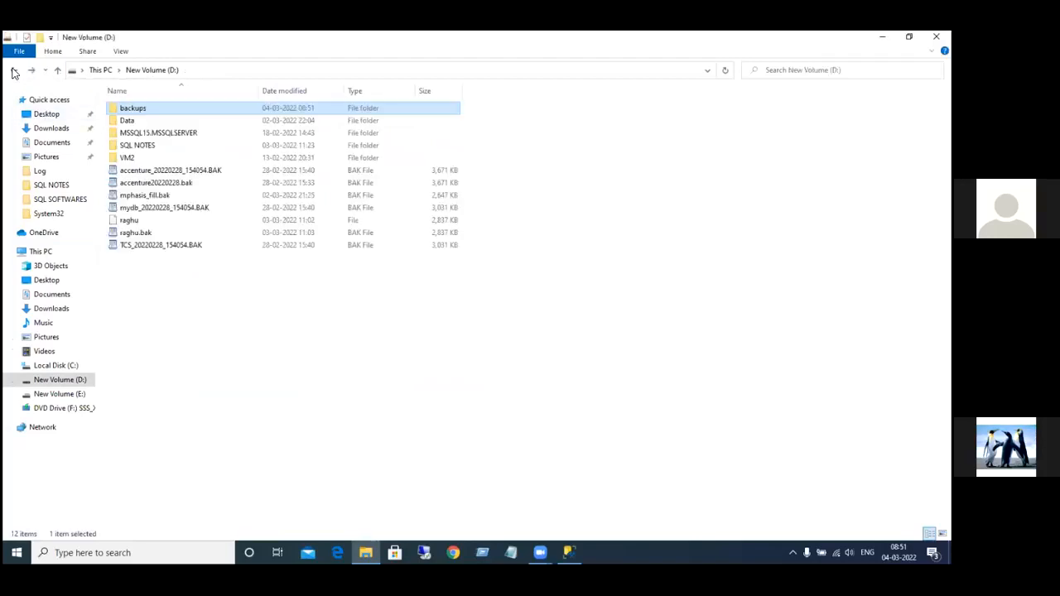
double_click(139, 121)
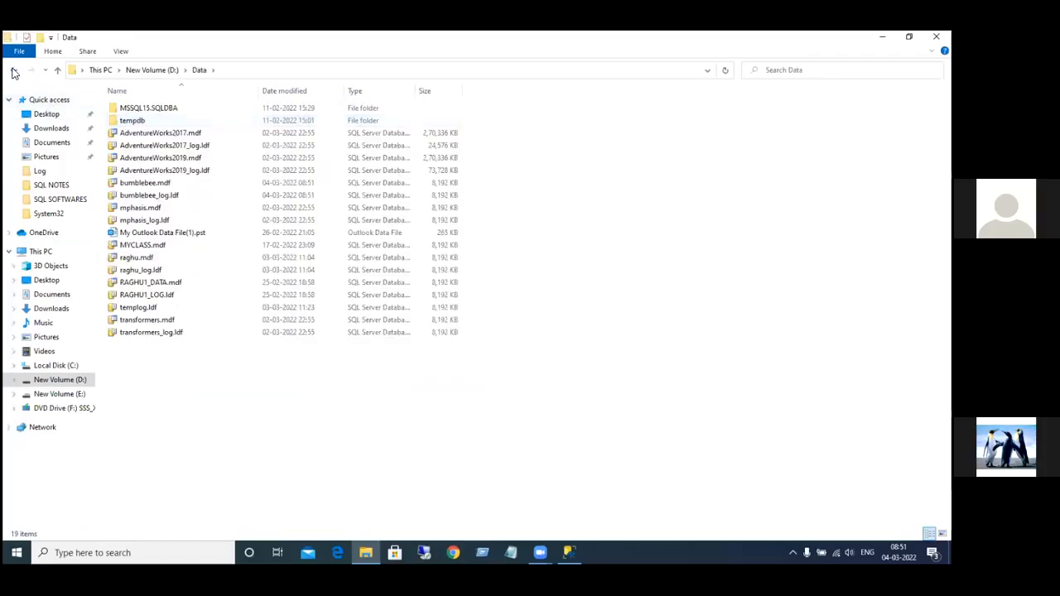
left_click(12, 72)
left_click(13, 71)
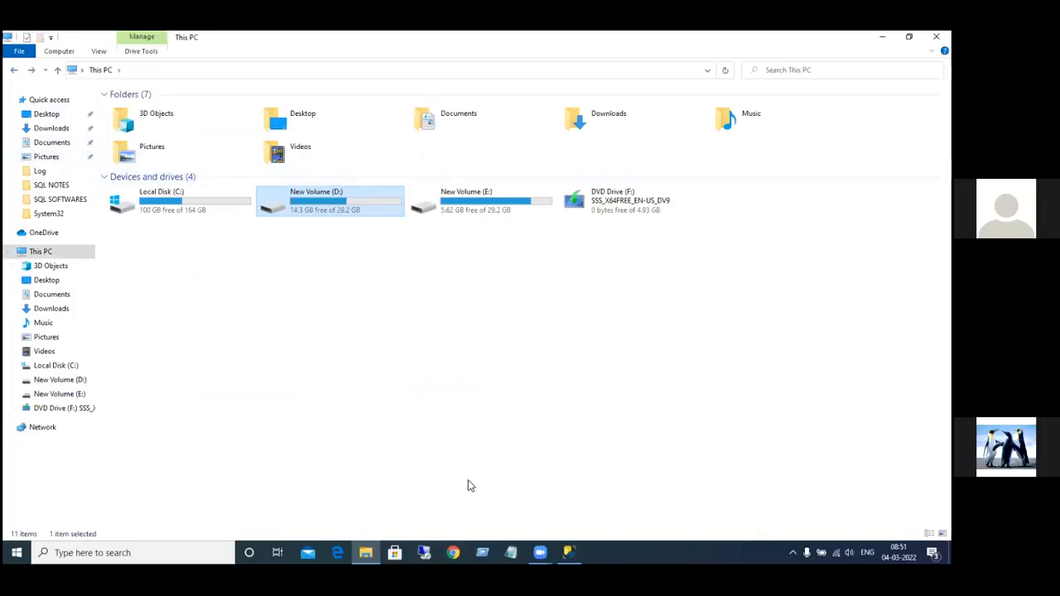
Step: Switch to SQL Server Management Studio and select the bumblebee database
left_click(568, 552)
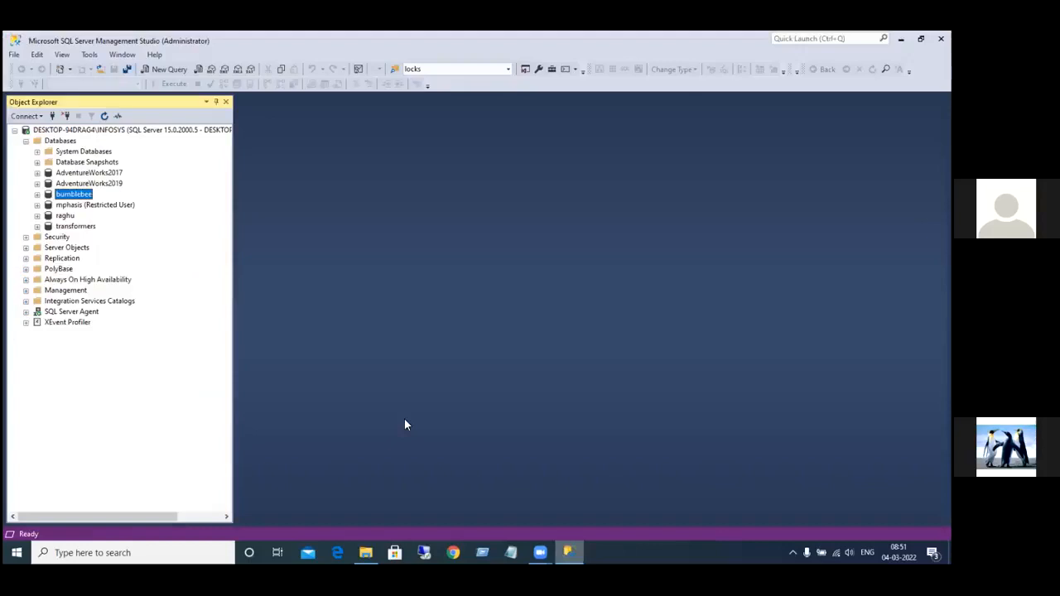
left_click(50, 217)
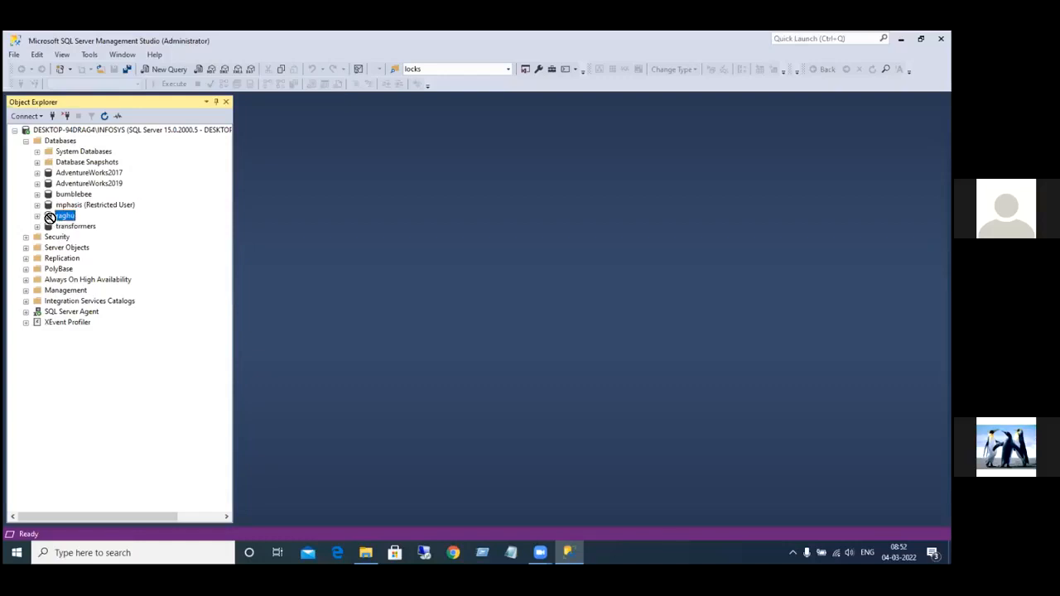
left_click(62, 208)
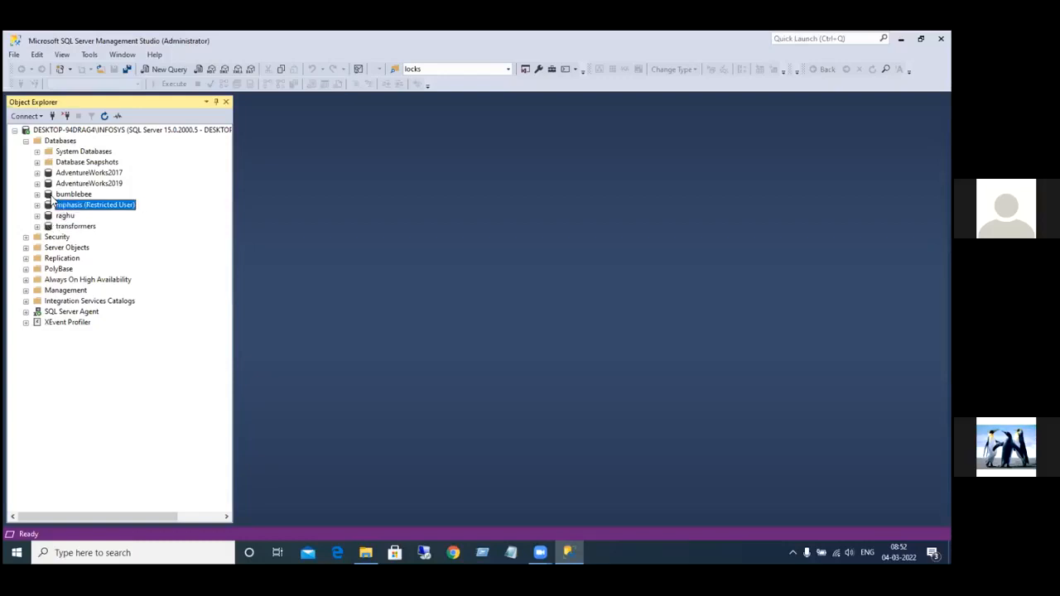
left_click(48, 196)
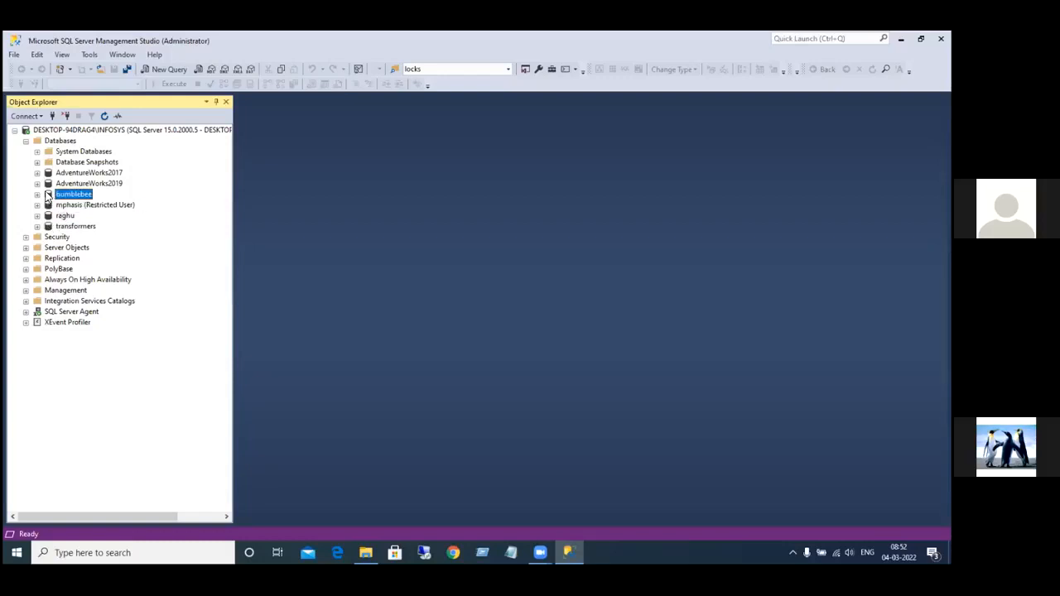
right_click(48, 196)
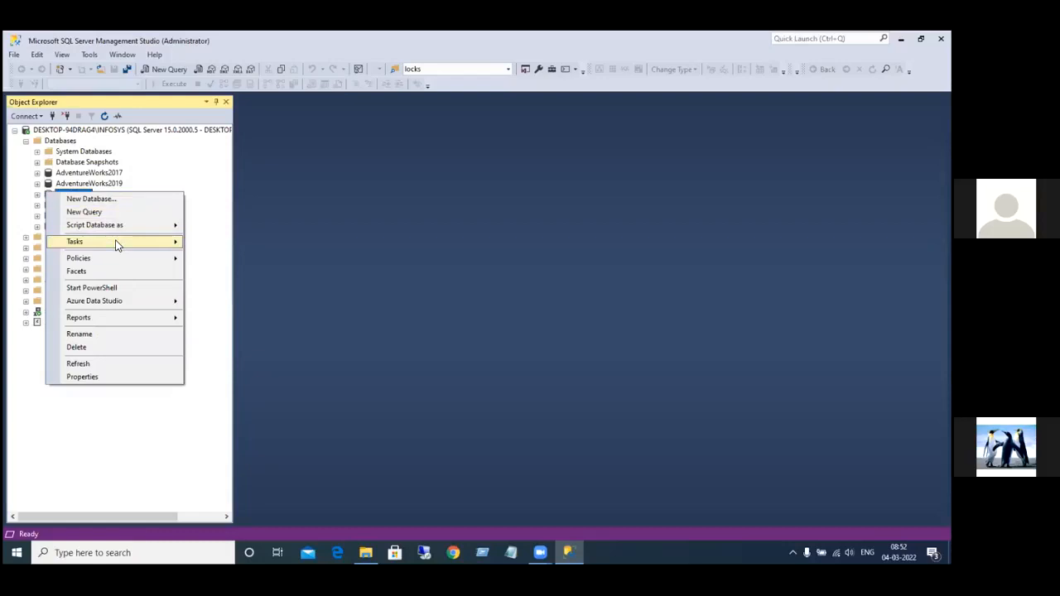
mouse_move(116, 245)
left_click(152, 450)
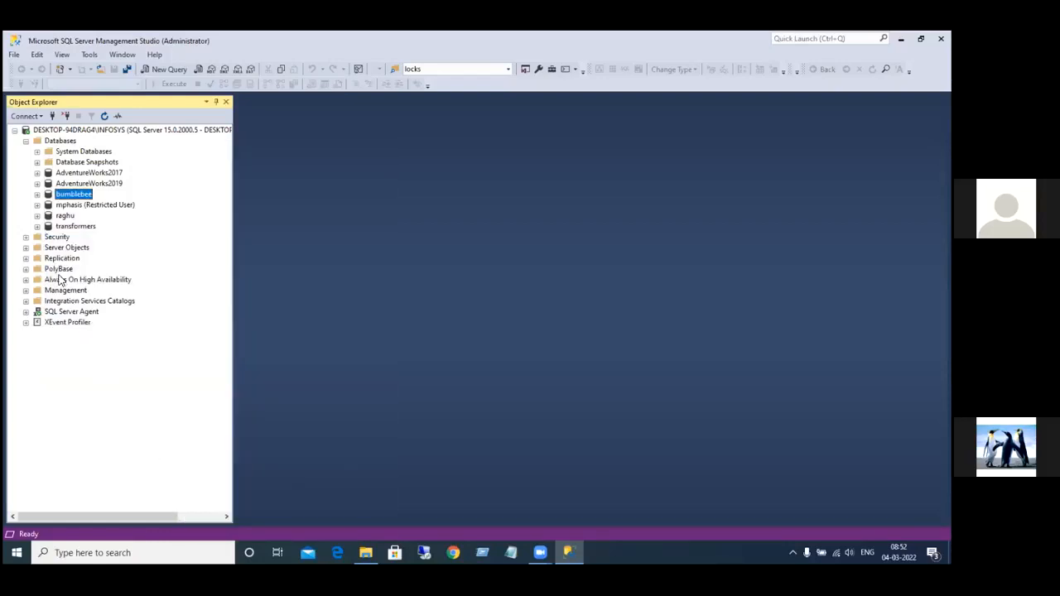
Step: Run a full backup of the transformers database to E:\MASTER FILES\transformers.bak and dismiss the completion message
left_click(48, 229)
right_click(47, 231)
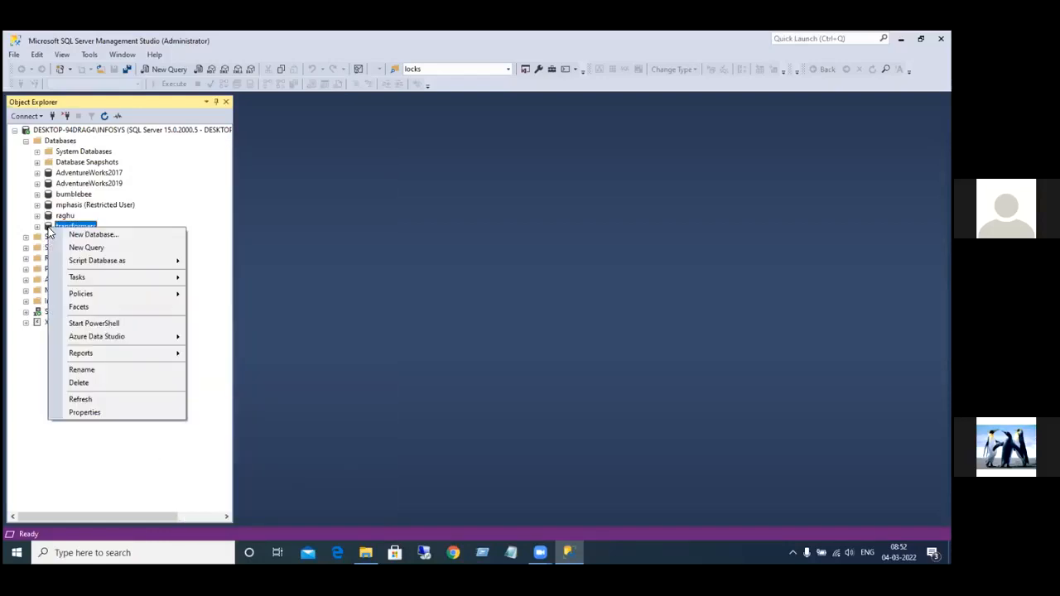
mouse_move(116, 278)
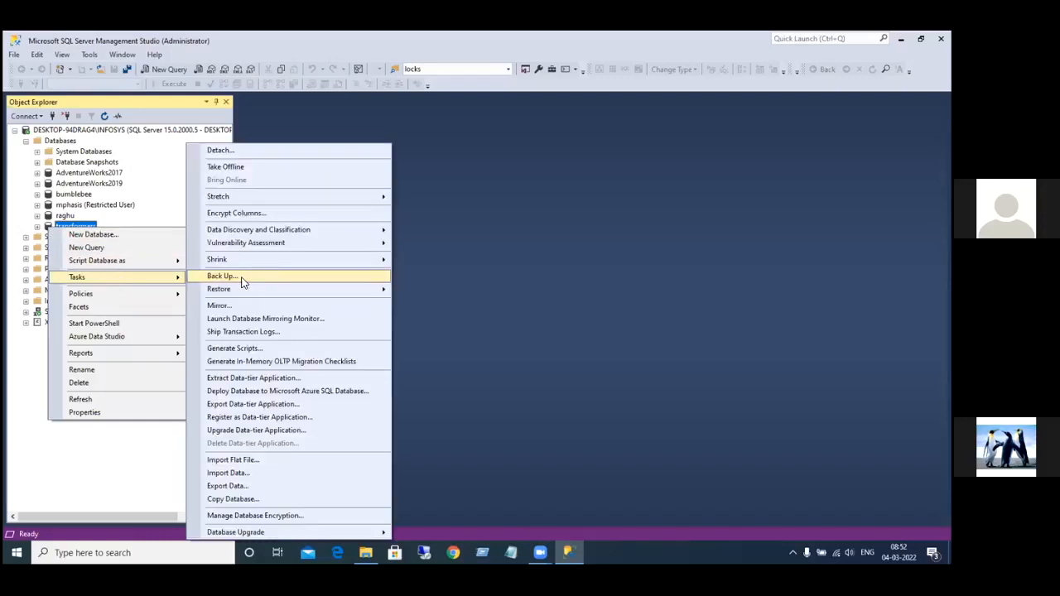
left_click(243, 283)
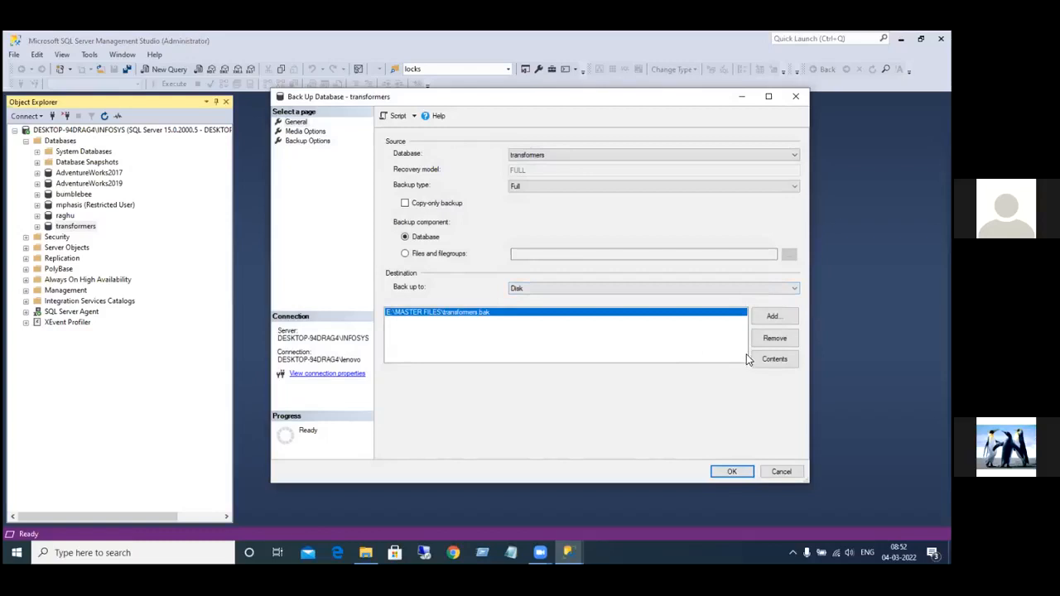
left_click(722, 470)
left_click(684, 311)
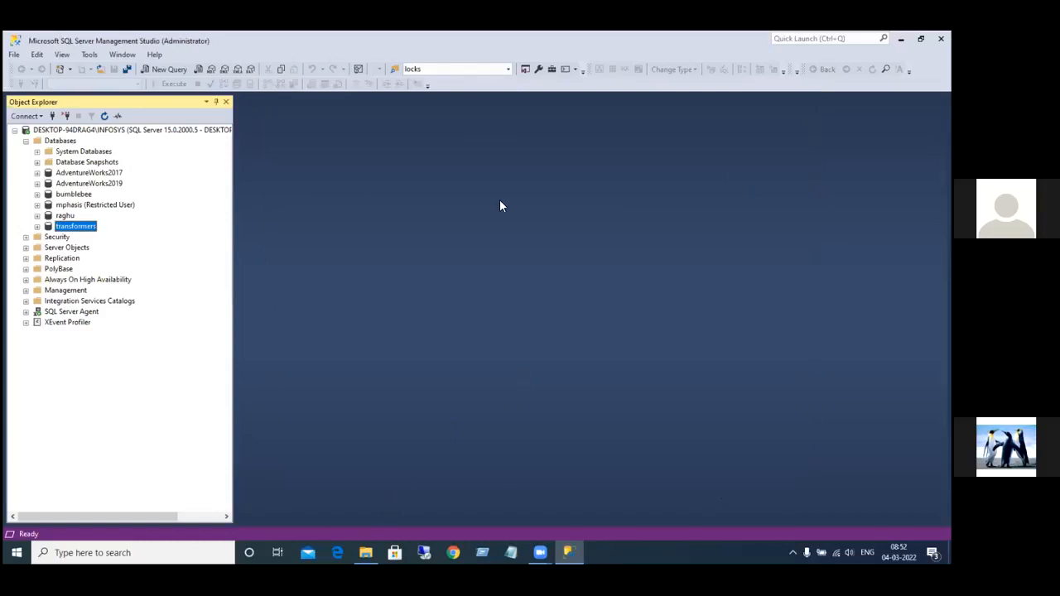
Step: Check the transformers.bak file in the MASTER FILES folder on drive E, and minimize File Explorer and SQL Server Management Studio
key("alt+Tab")
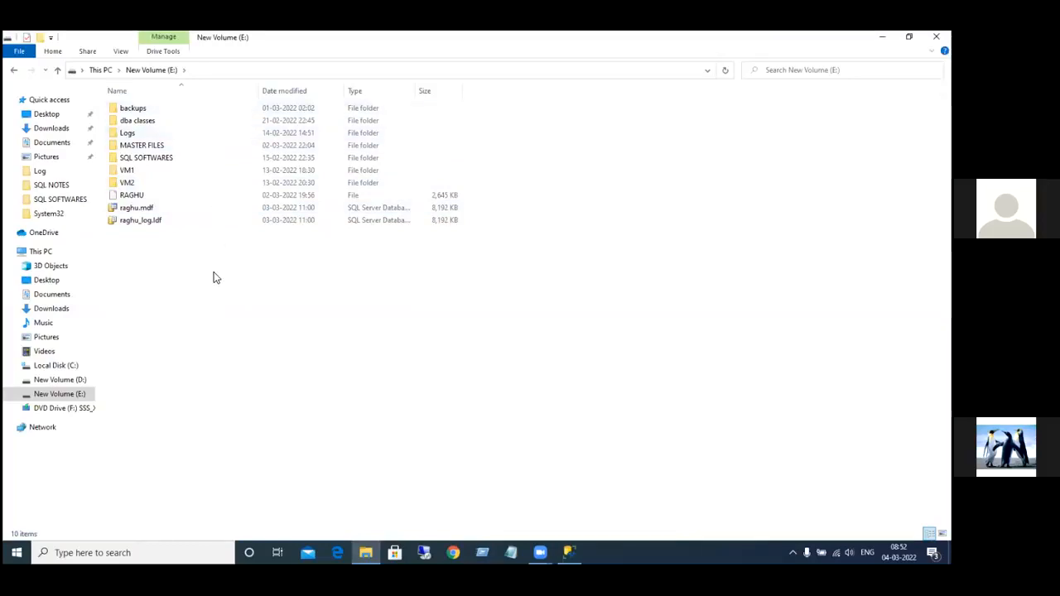
double_click(171, 145)
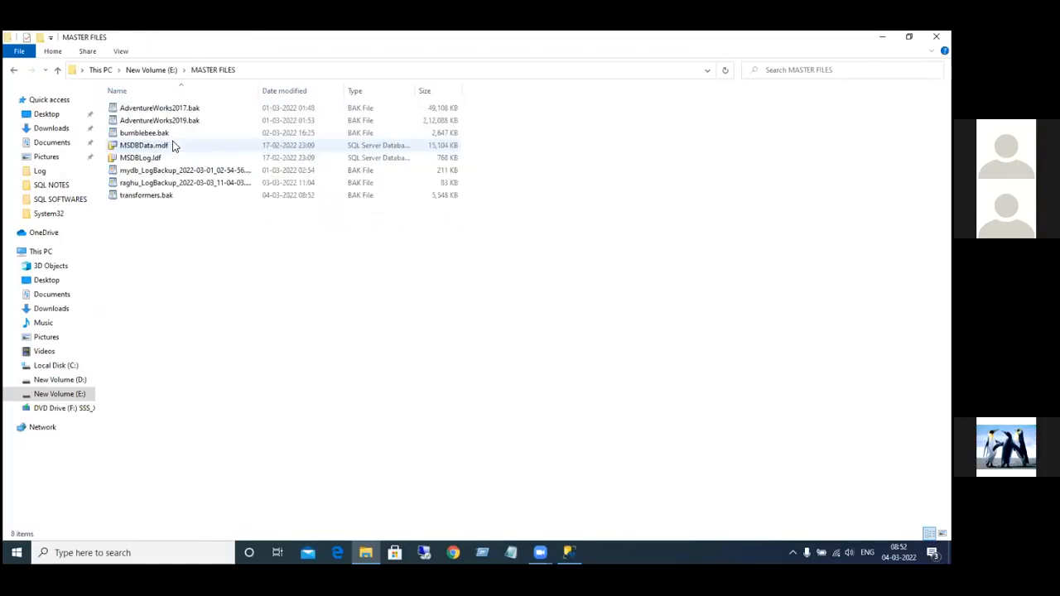
left_click(166, 199)
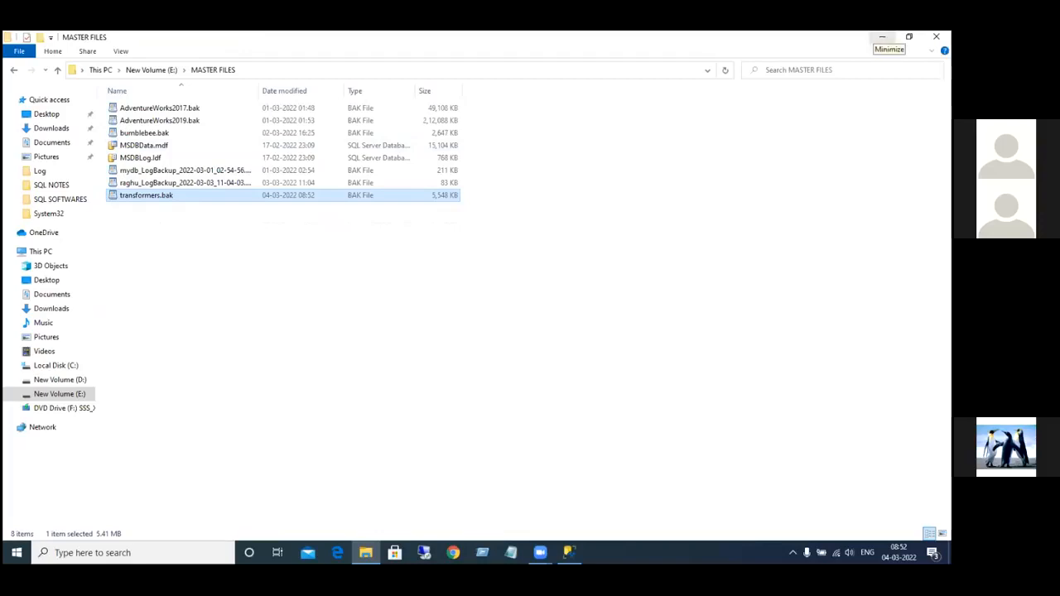
left_click(883, 37)
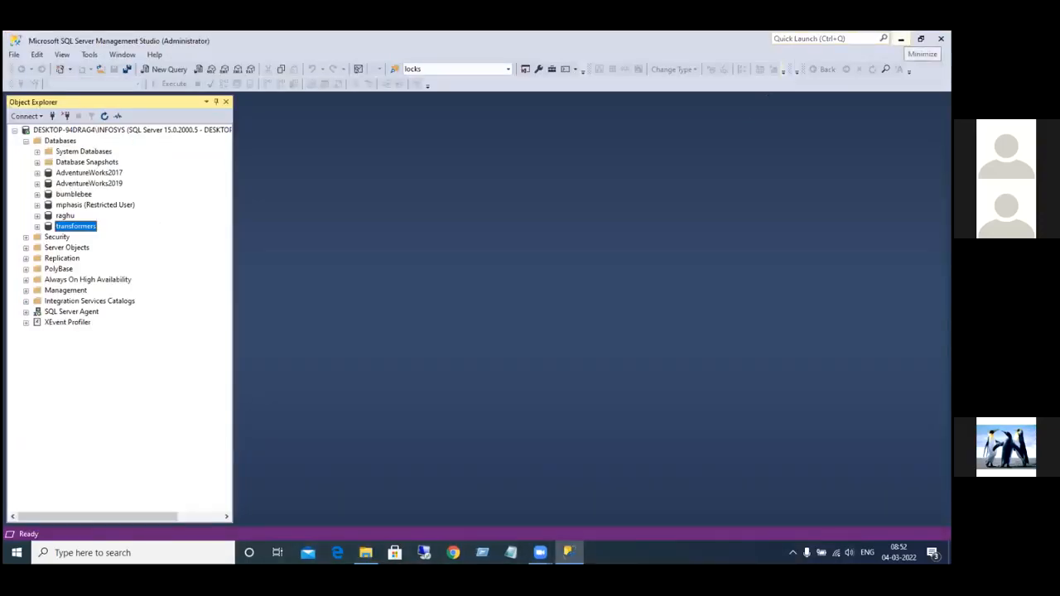
left_click(900, 39)
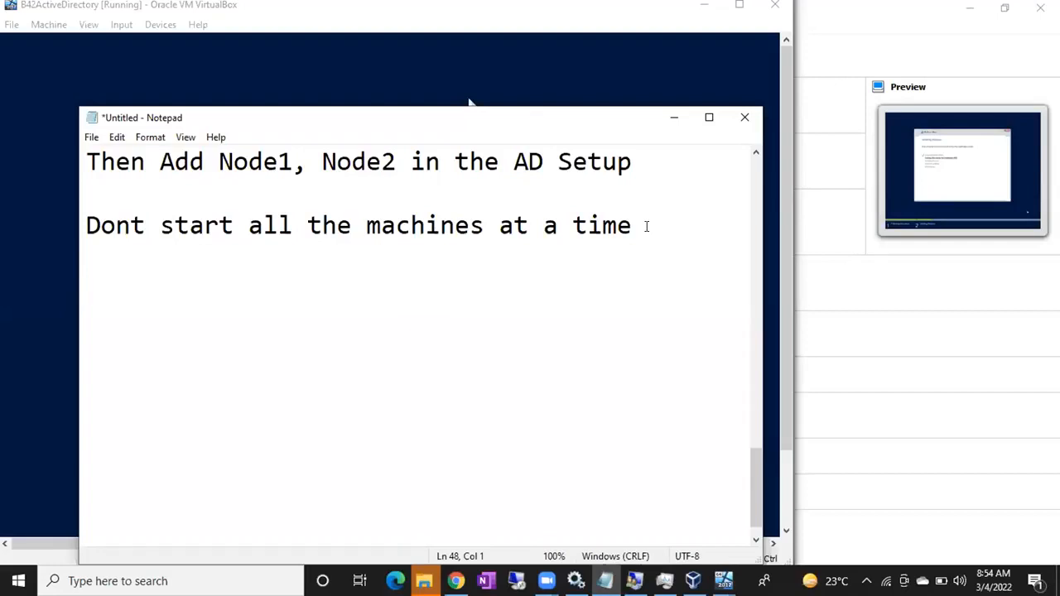
Step: Add a Domain heading at the end of the Notepad notes with the example Node1.Infosys.com beneath it
key("Return")
type("Domain")
key("Return")
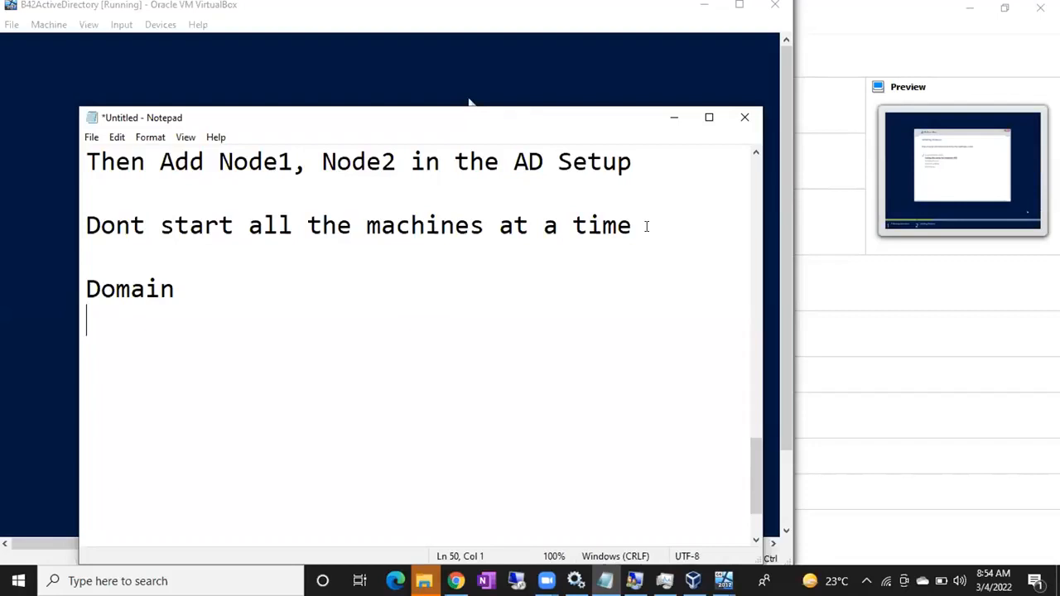
type("Nod")
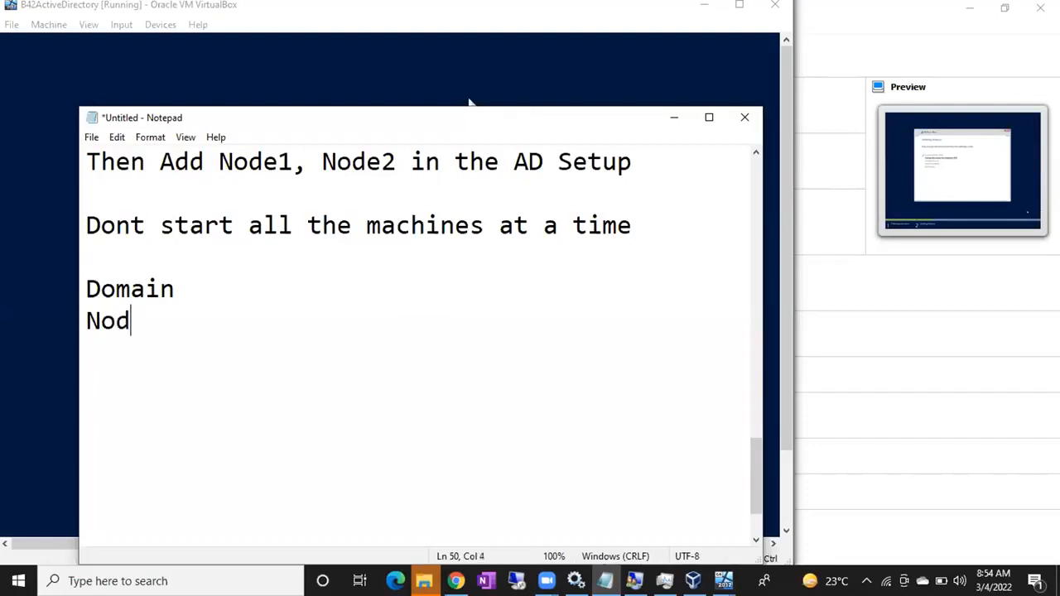
type("e1.Infosys.com")
key("Return")
key("Return")
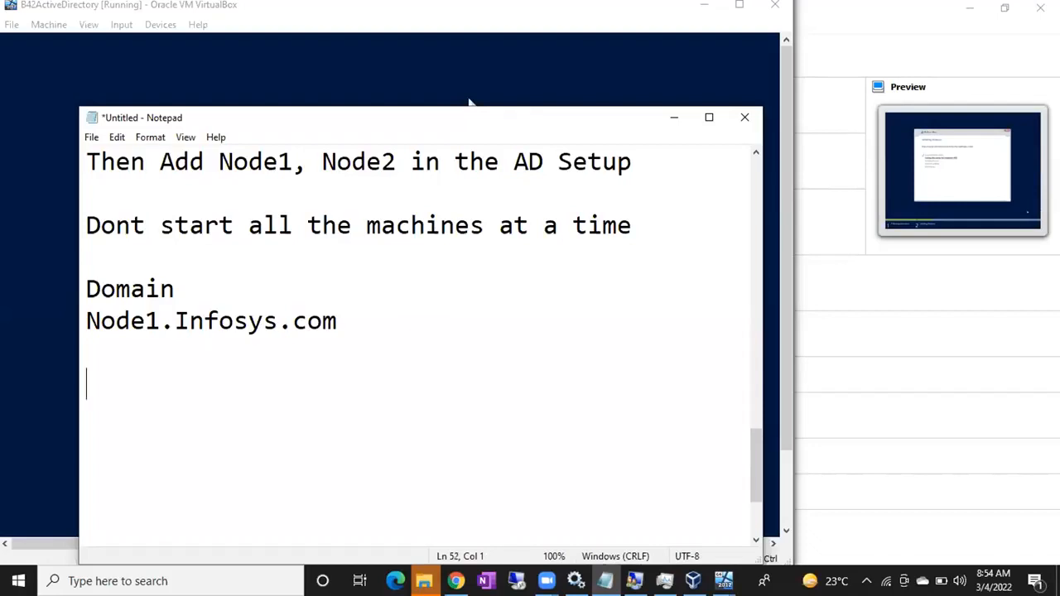
Step: Add the line "Node1.Accenture.com- FQDN" to the notes as a second domain example
type("Node1.Acc")
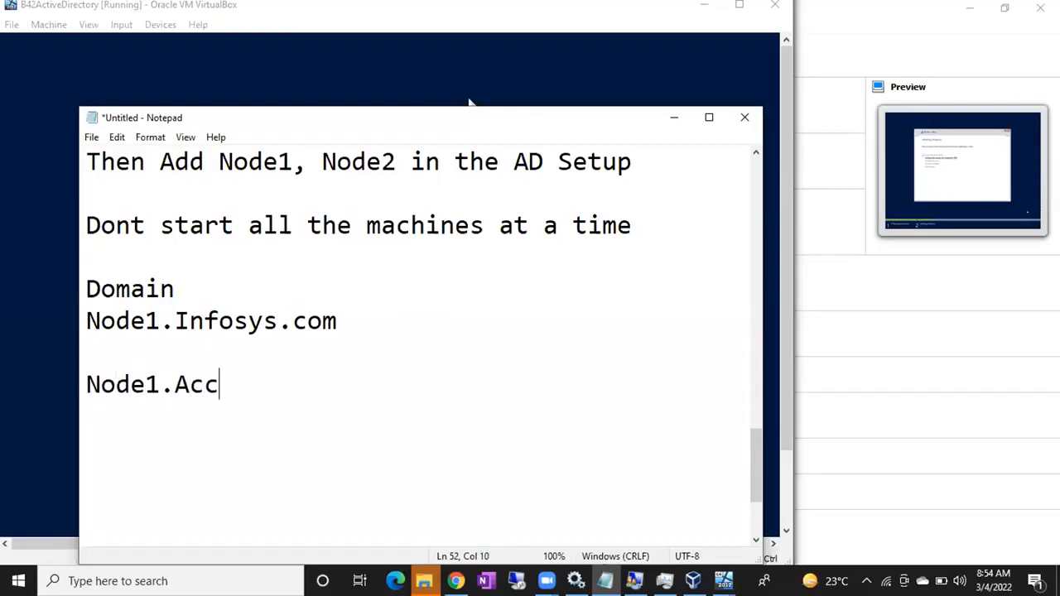
type("uenture.com- FQDN")
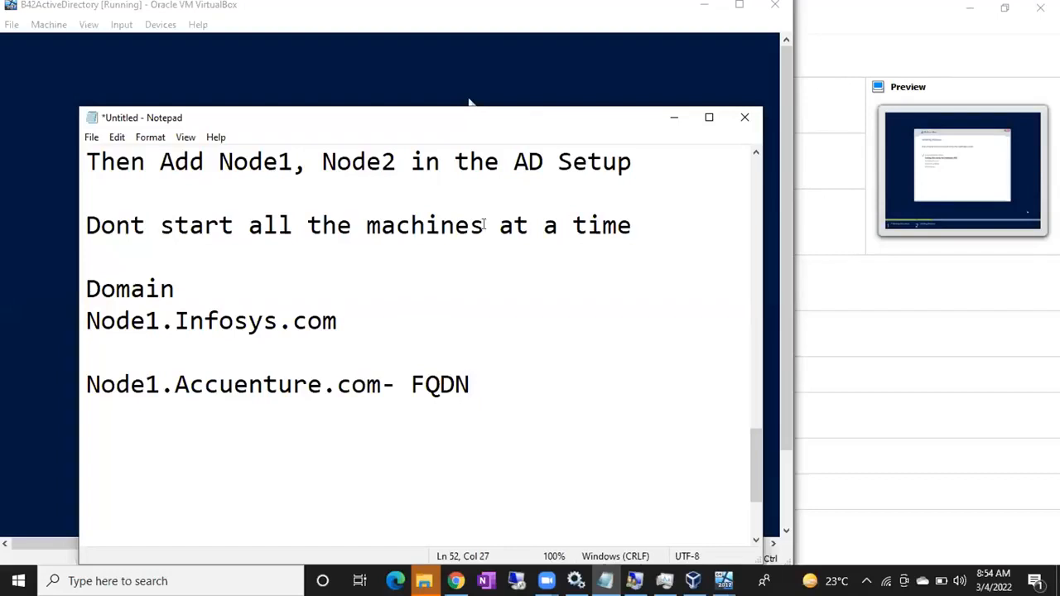
left_click_drag(86, 386, 388, 385)
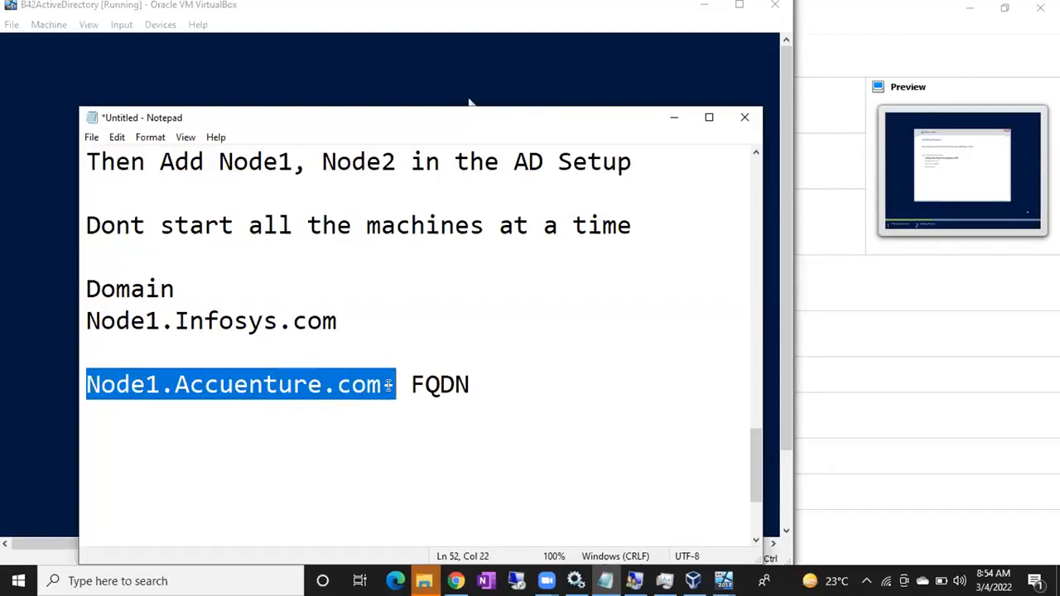
left_click(234, 385)
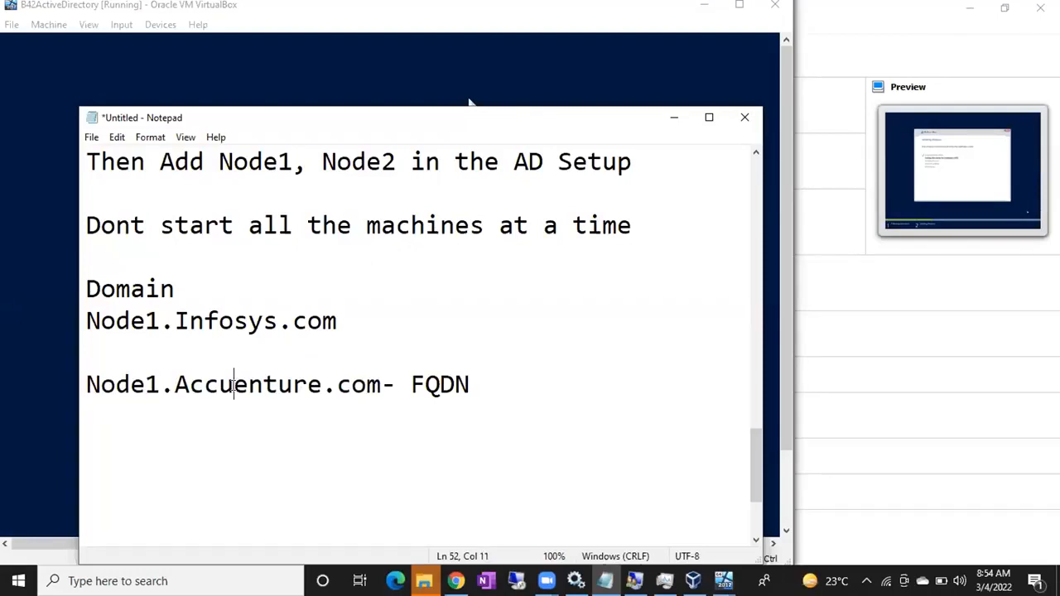
key("BackSpace")
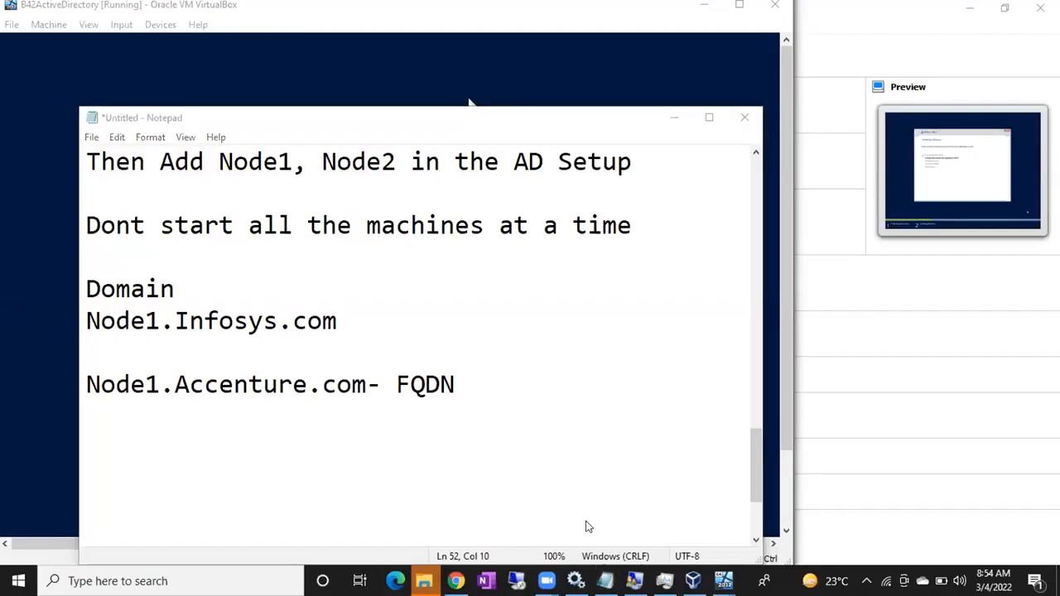
Step: Open File Explorer at This PC and try to view the computer's properties
key("super")
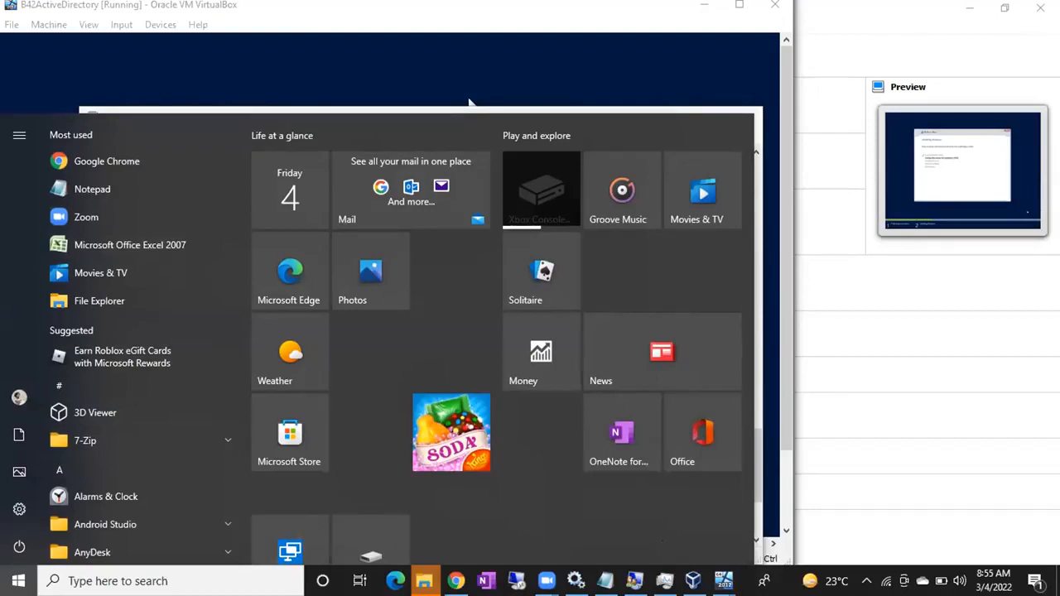
key("super+e")
key("super+e")
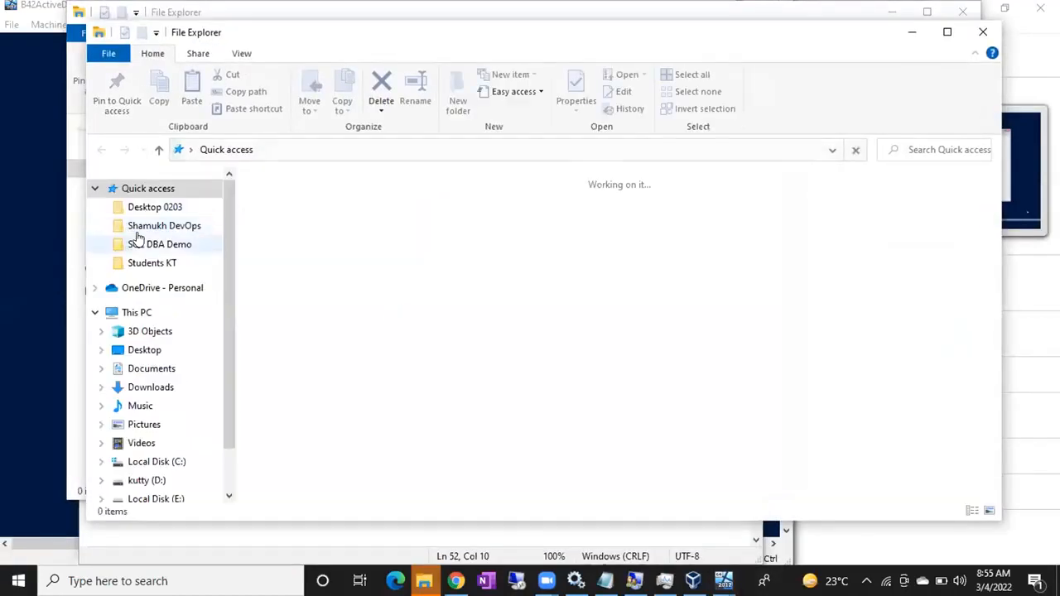
left_click(140, 312)
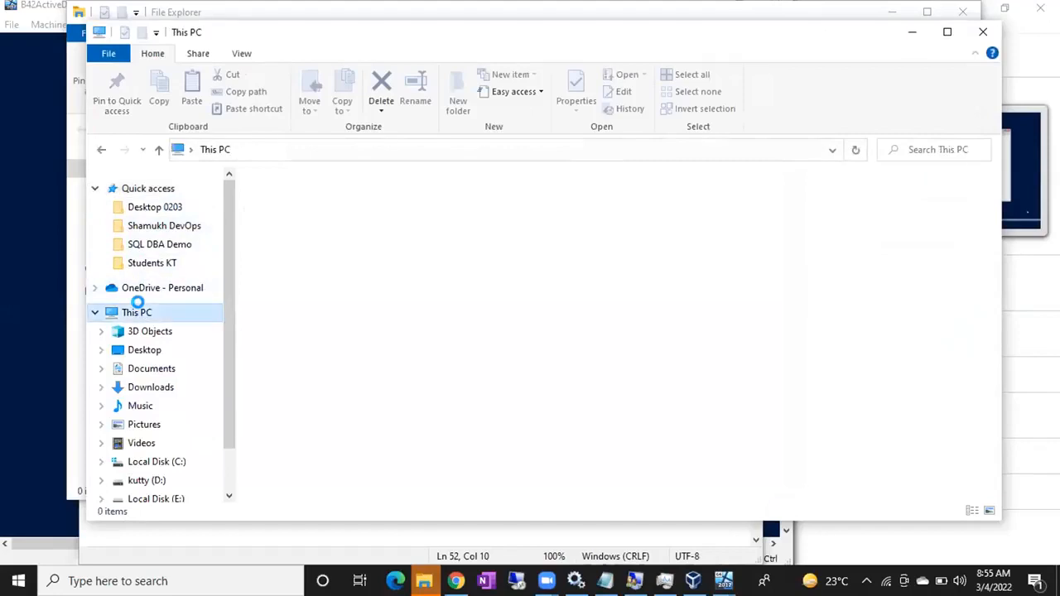
right_click(139, 310)
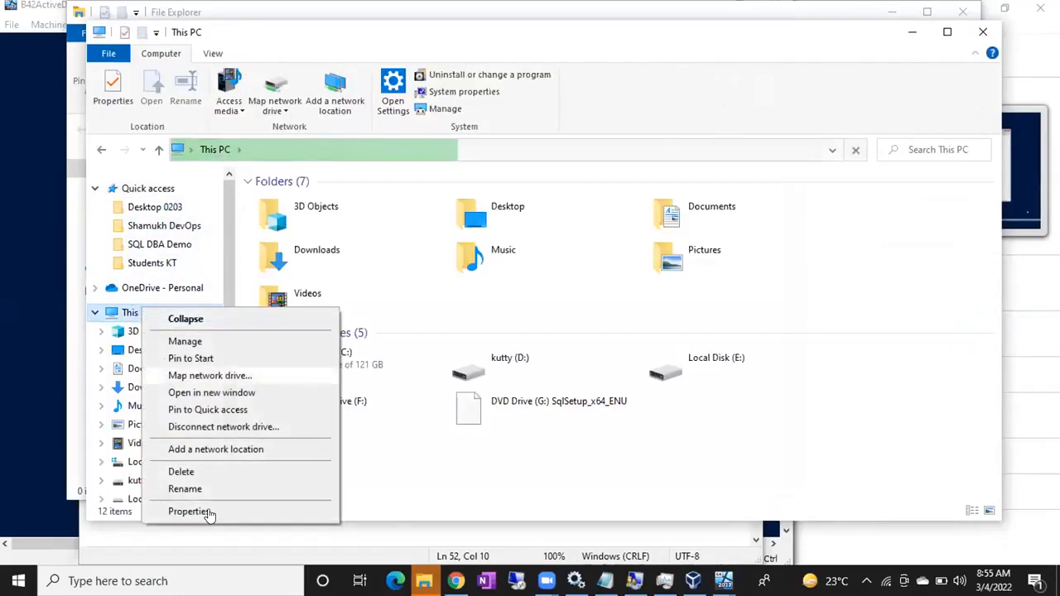
left_click(207, 511)
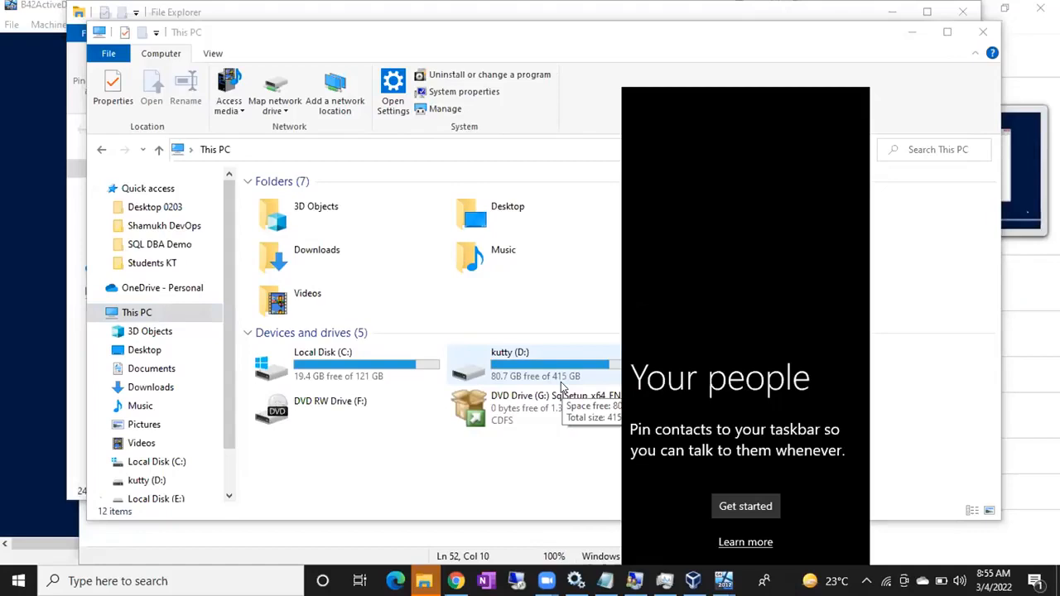
Step: Retry opening the properties of This PC, closing the stalled Settings window between attempts
left_click(132, 317)
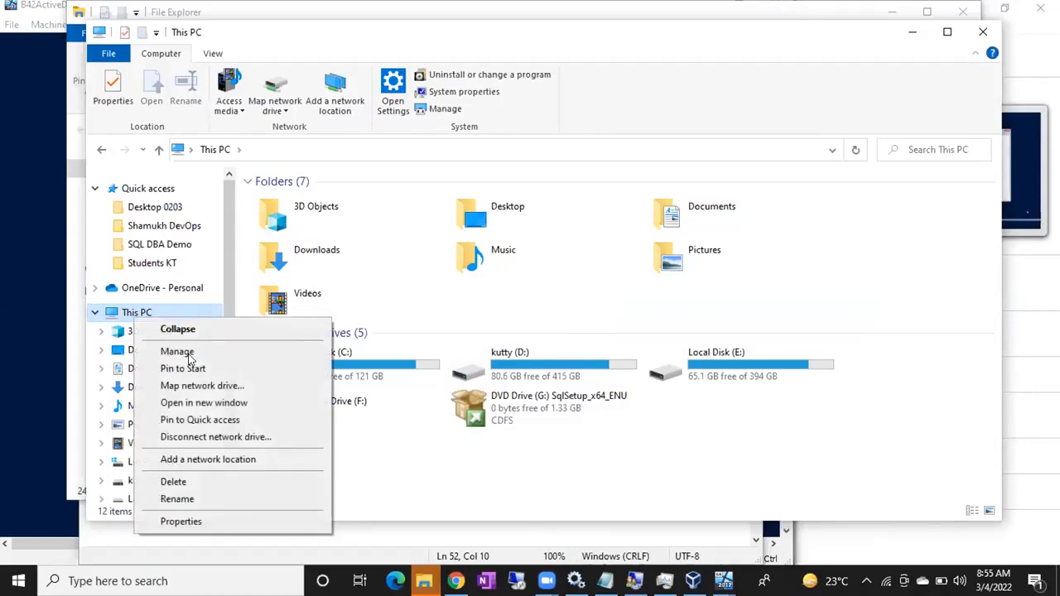
left_click(181, 522)
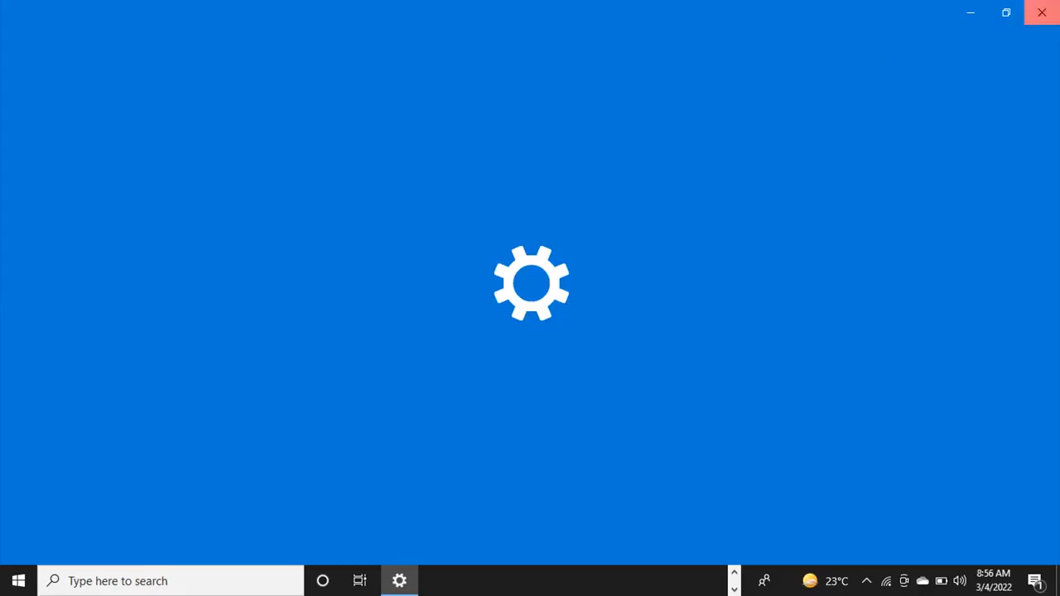
left_click(1042, 12)
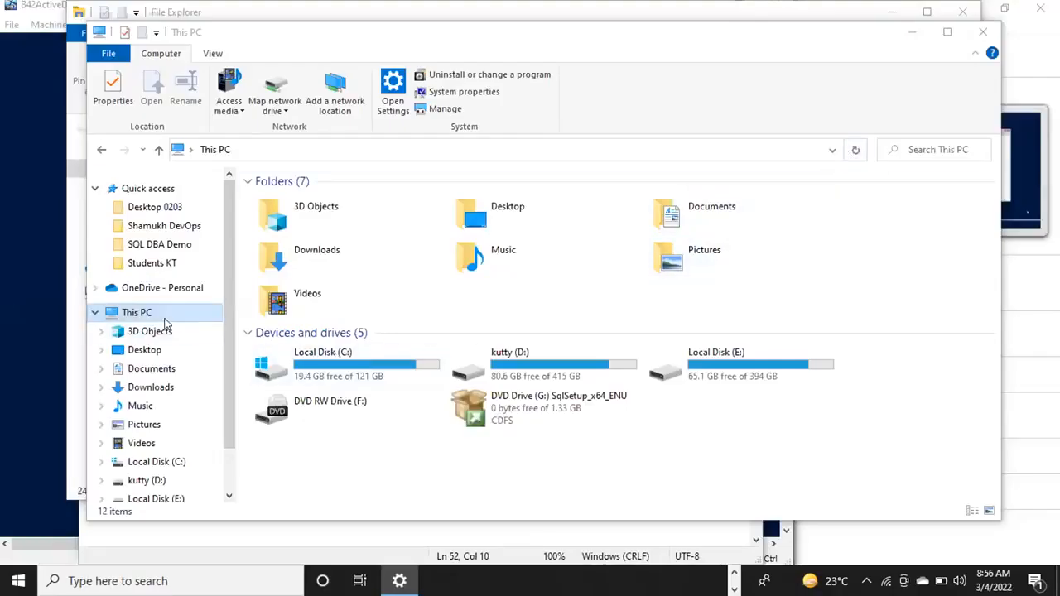
right_click(134, 315)
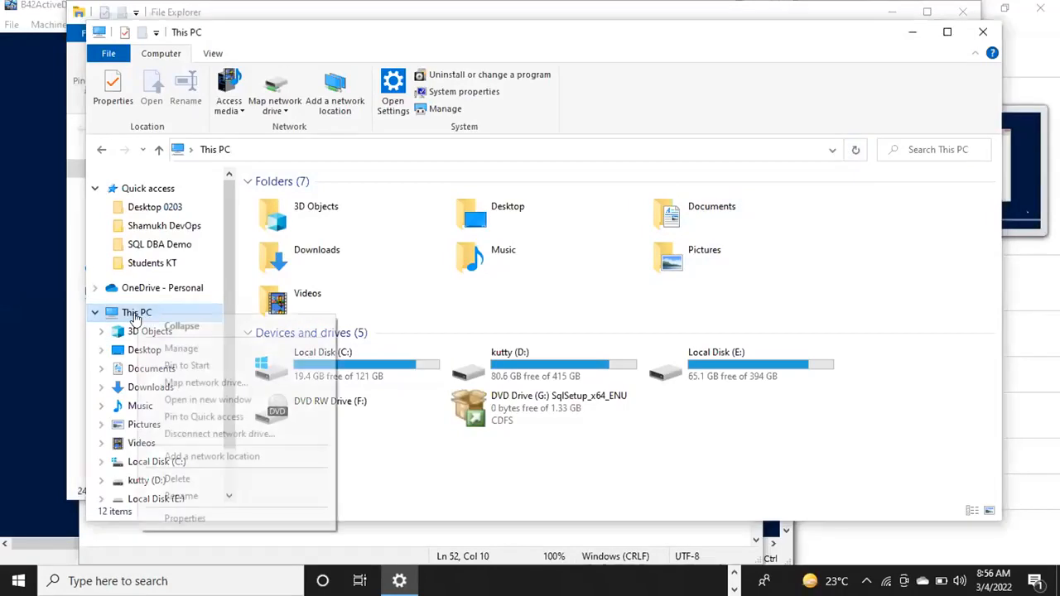
left_click(155, 520)
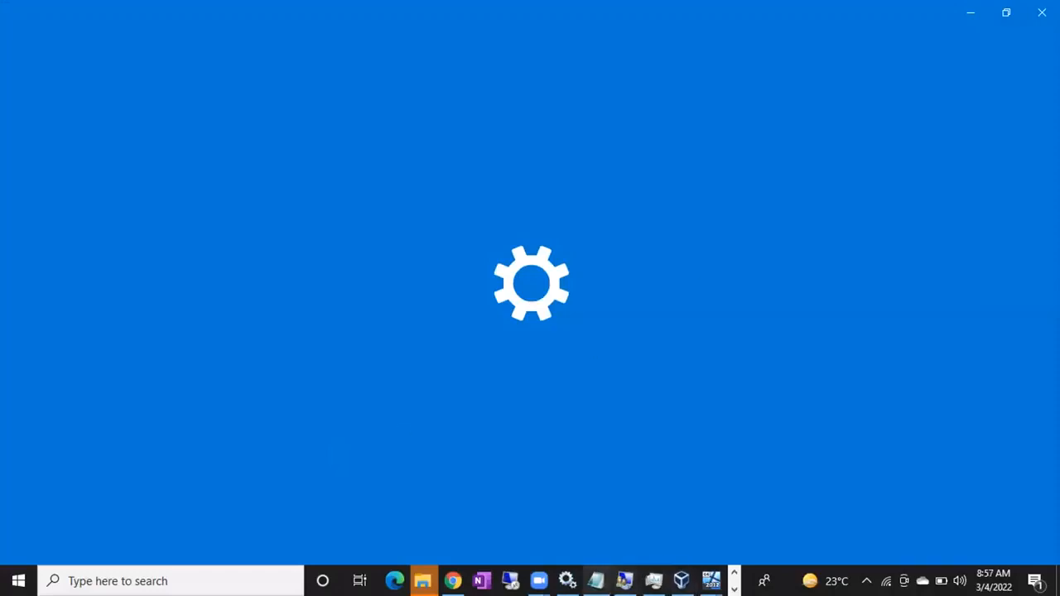
Step: Switch to Chrome and bring up the BATCH 42 Active Directory diagram in diagrams.net
left_click(596, 580)
left_click(497, 382)
key("alt+Tab")
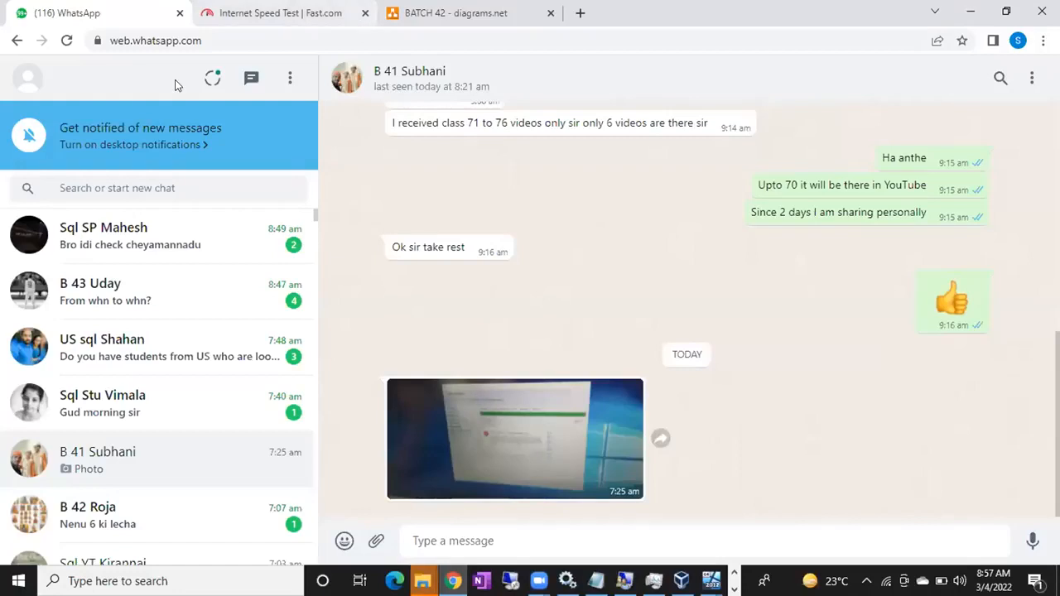
key("ctrl+Tab")
key("ctrl+Tab")
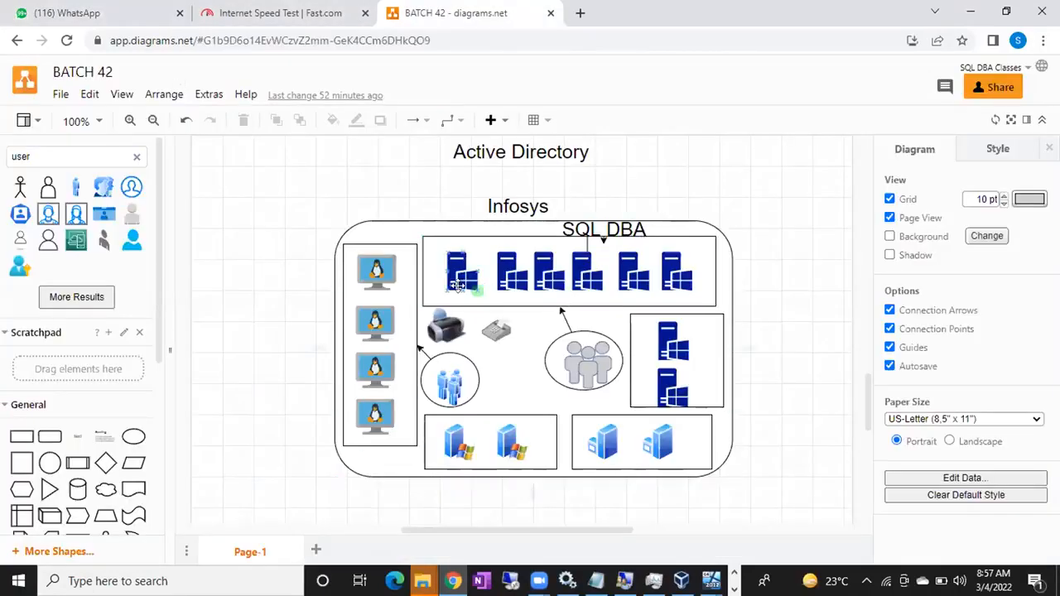
Step: Point out the grey user group and the first server in the SQL DBA box of the Infosys diagram
left_click(577, 354)
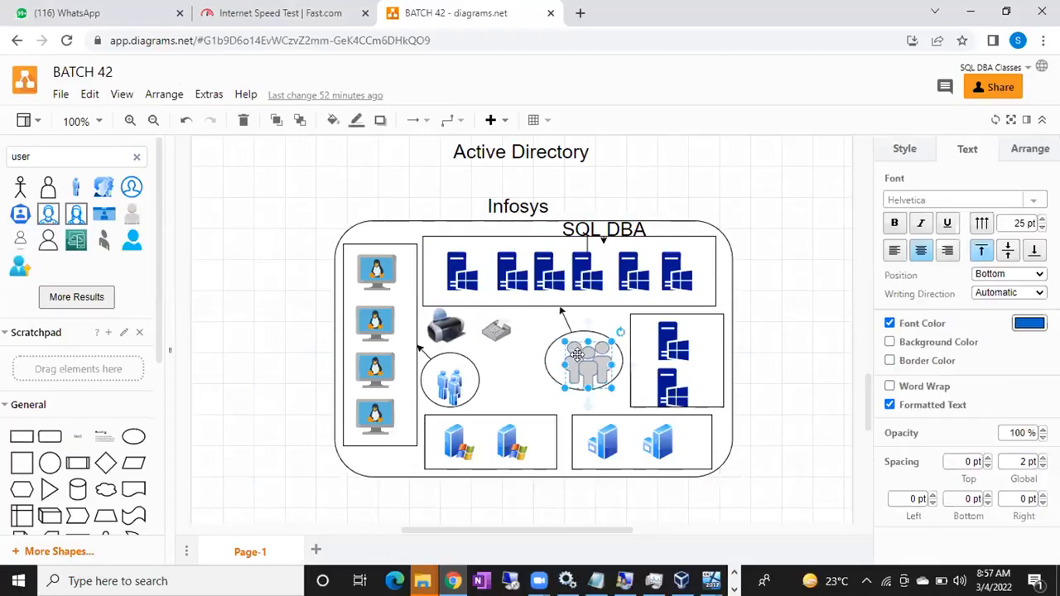
left_click(460, 275)
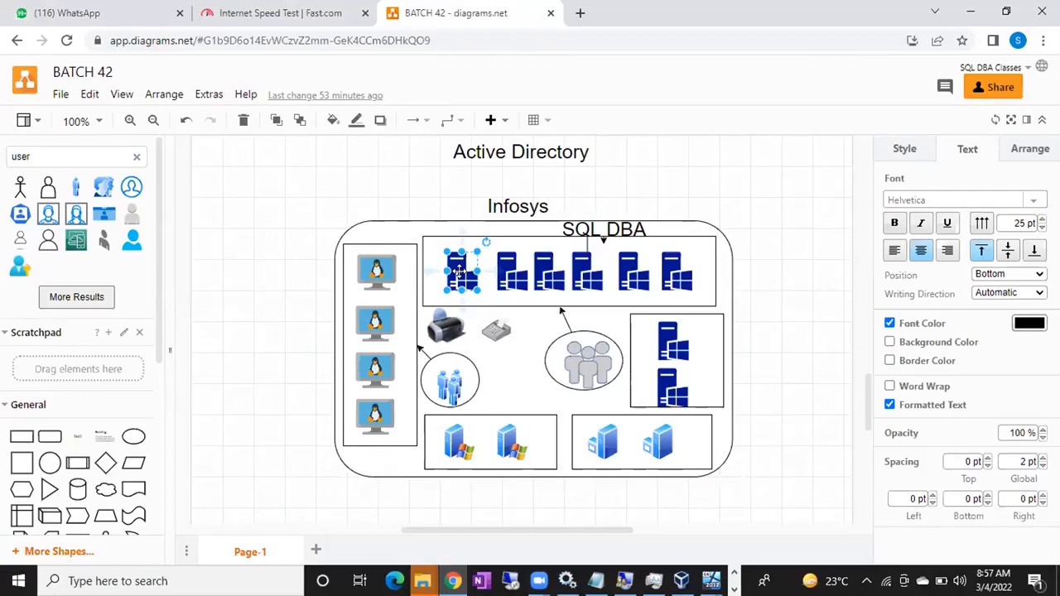
left_click(569, 367)
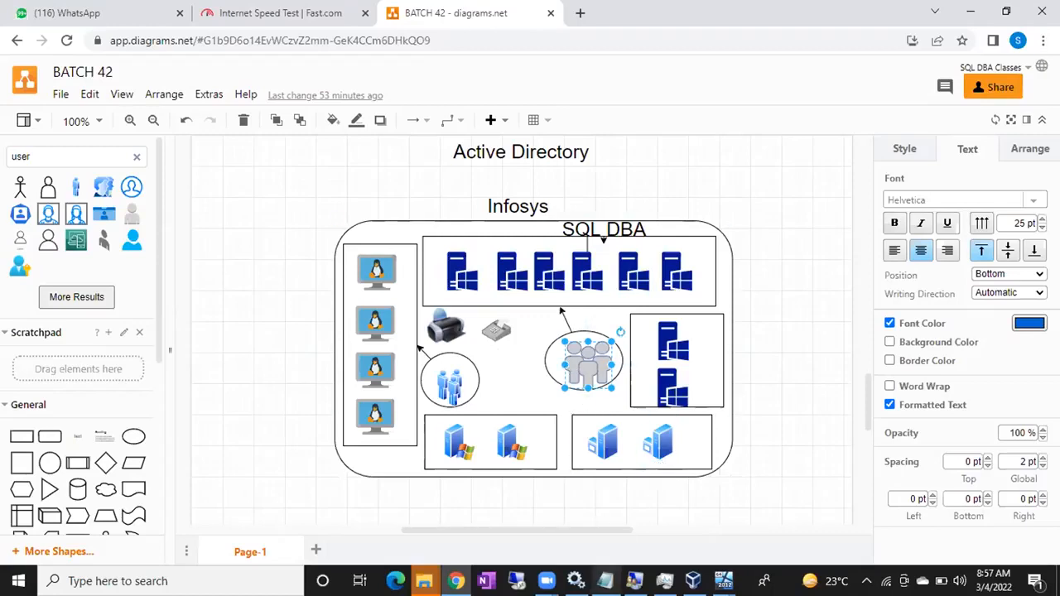
Step: Switch to the Notepad notes and add the lines "Local User" and "Domain User" below the FQDN example
left_click(605, 581)
key("Return")
key("Return")
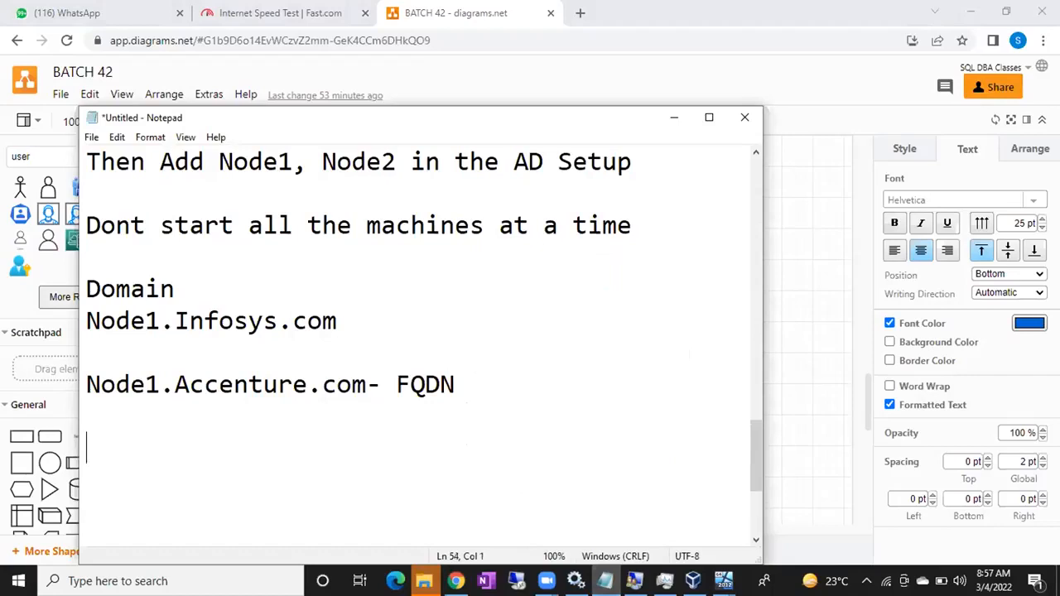
type("Local User")
key("Return")
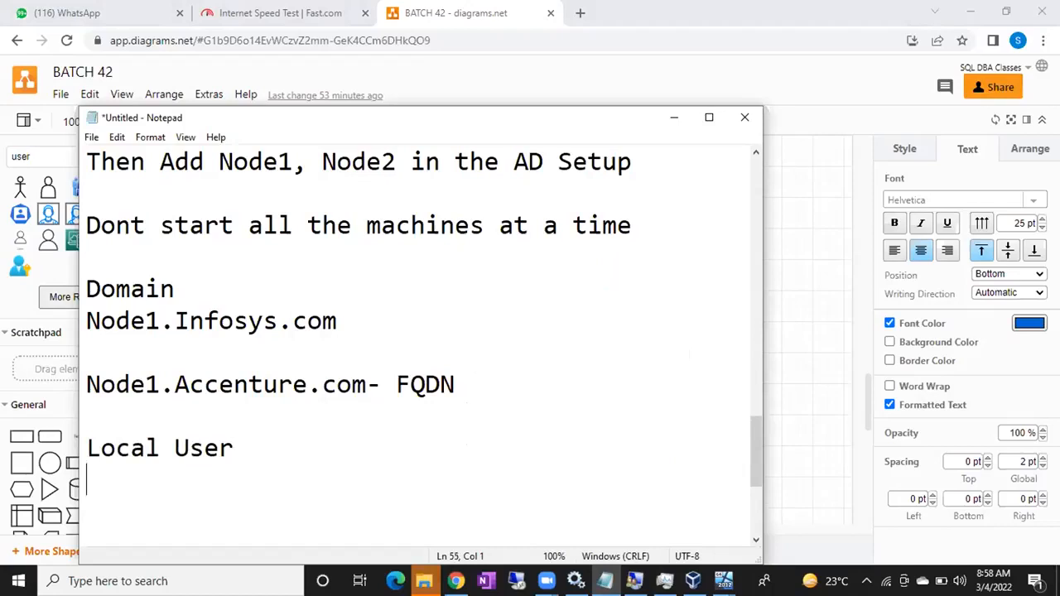
type("Domain User")
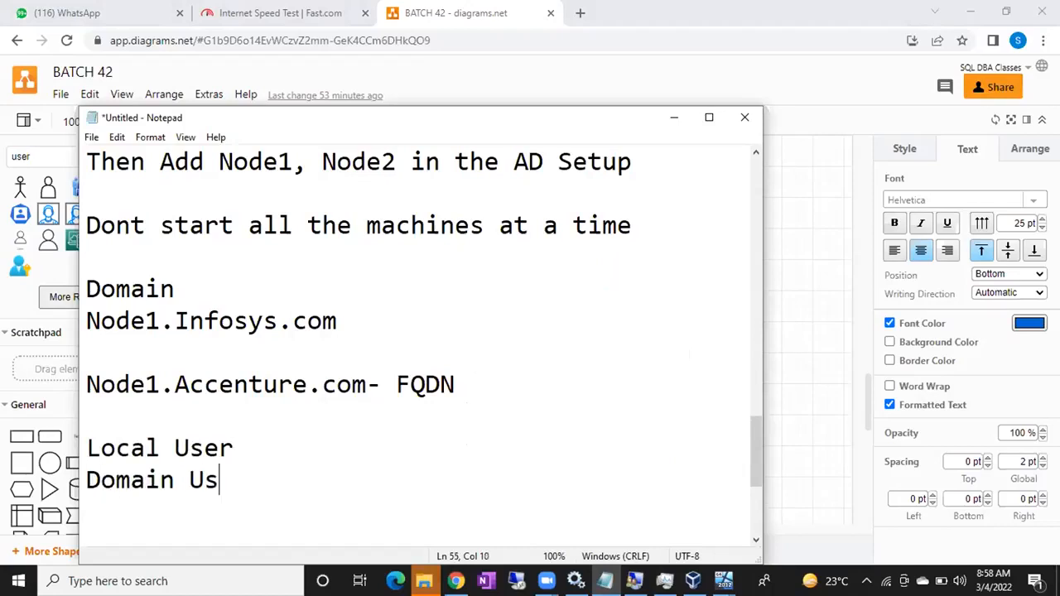
Step: Add the lines "Local Group" and "Domain Group" as a separate block below the user lines
key("Return")
key("Return")
type("Local")
type("Group")
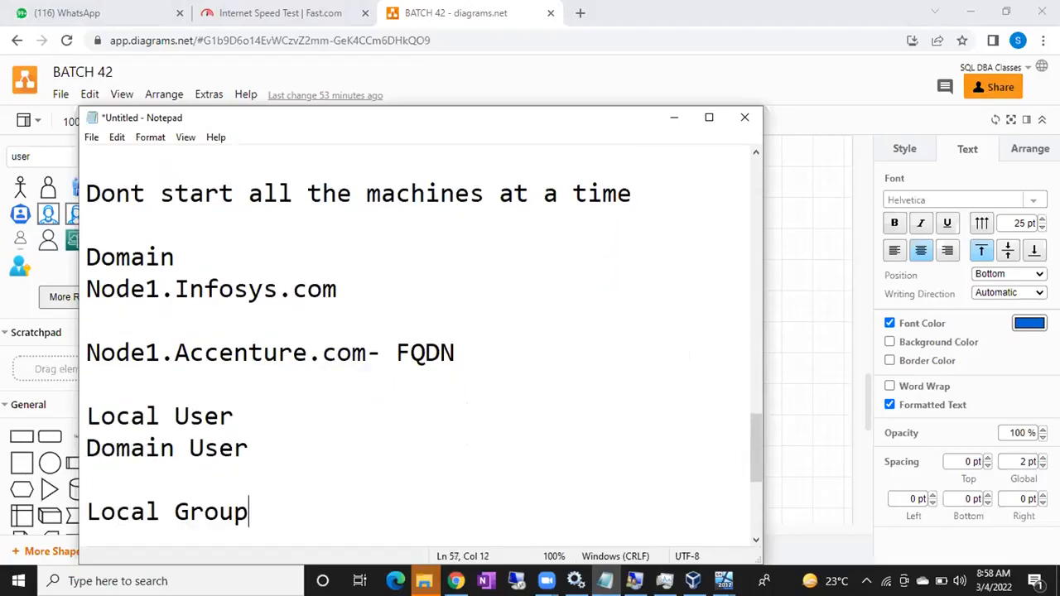
key("Return")
type("Domain Group")
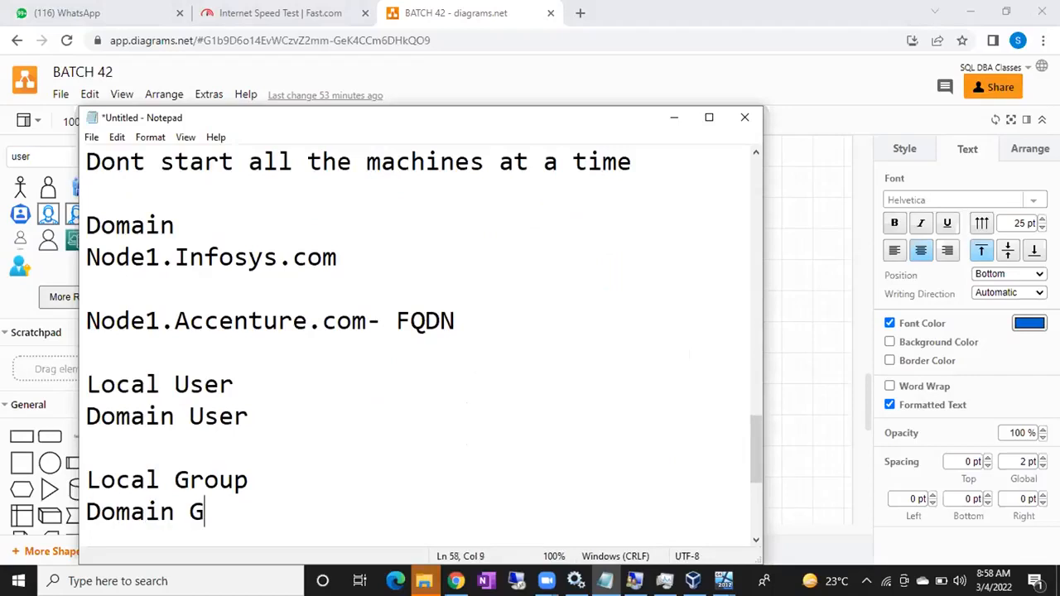
Step: Add the lines "Local Admin" and "Domain Admin" as a separate block below the group lines
key("Return")
key("Return")
type("Loc")
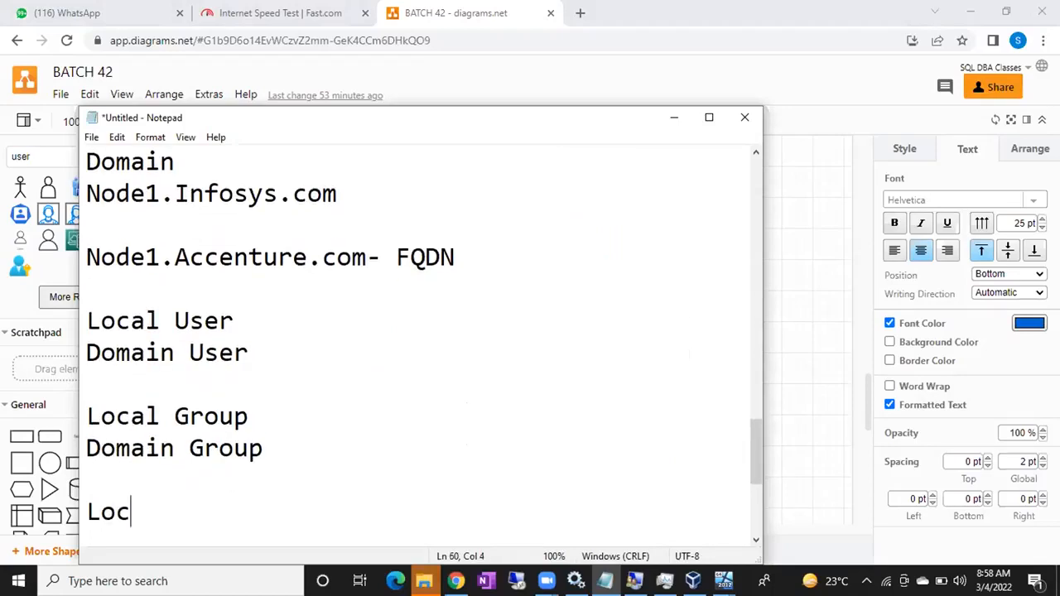
type("al Admin")
key("Return")
type("Domain Admin")
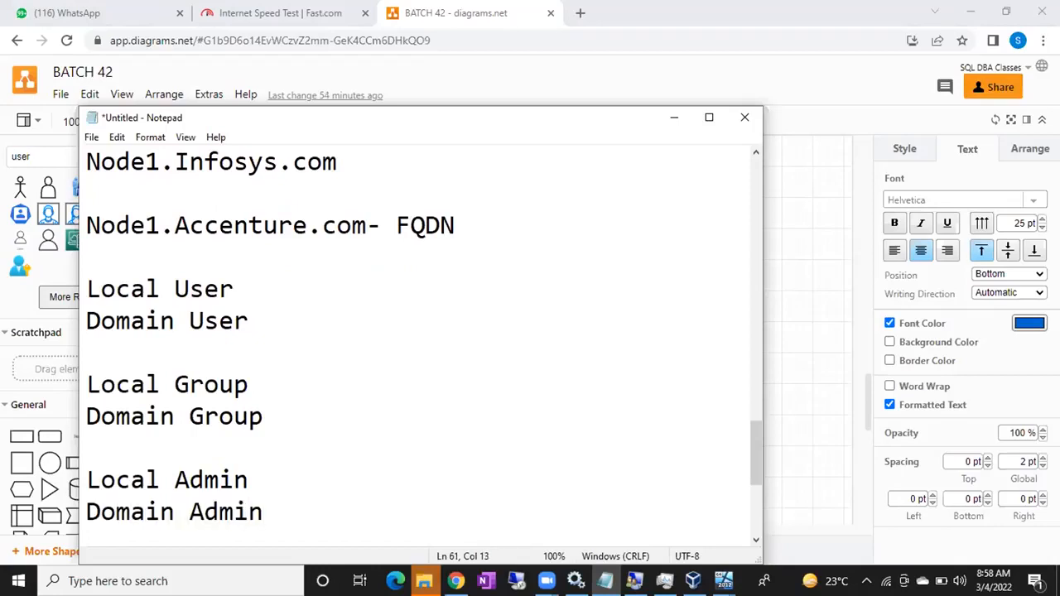
Step: Below "Local User", add the format "COmputername\UserName" and a Node1\ example with a user's first name, followed by a blank line
left_click(240, 295)
key("Return")
type("COmp")
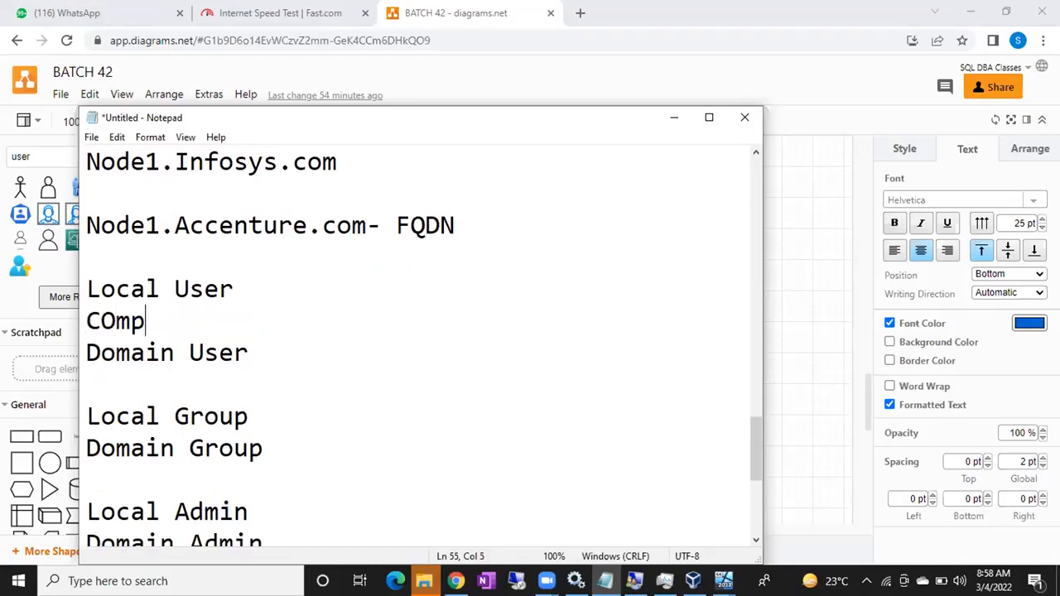
type("utername")
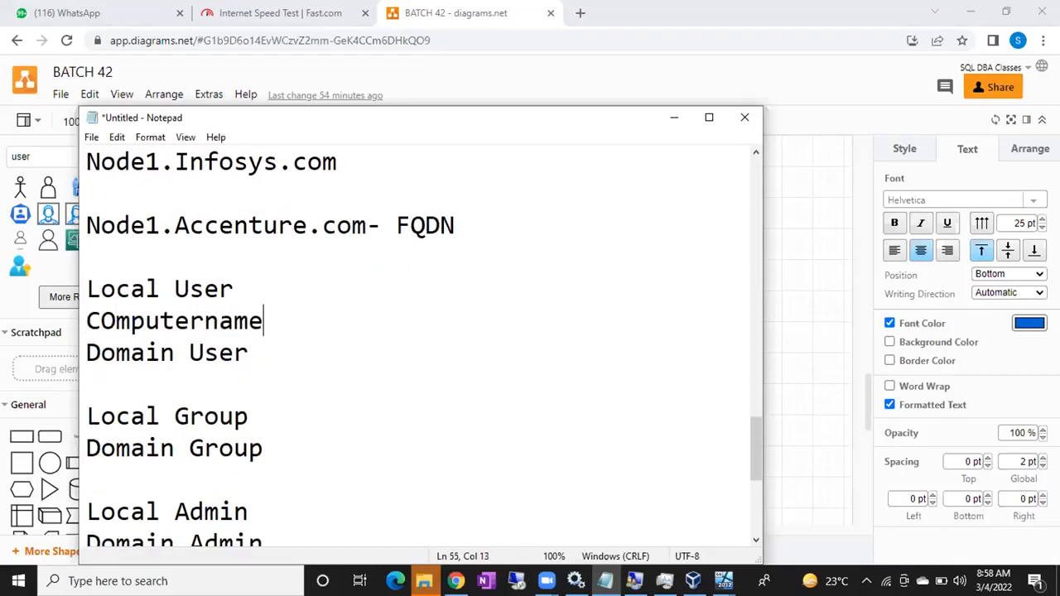
type("\\UserName")
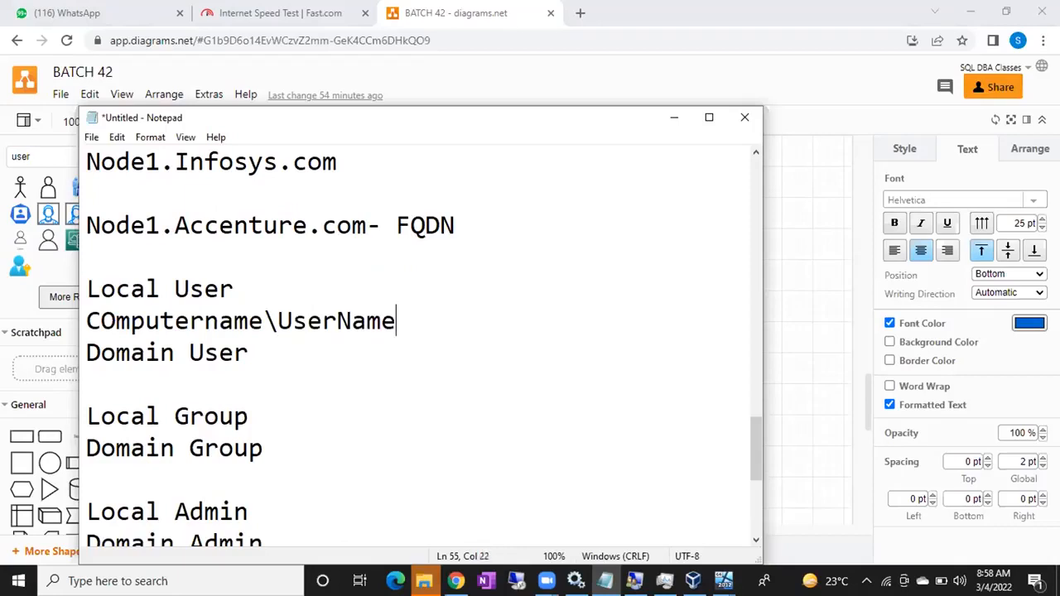
key("Return")
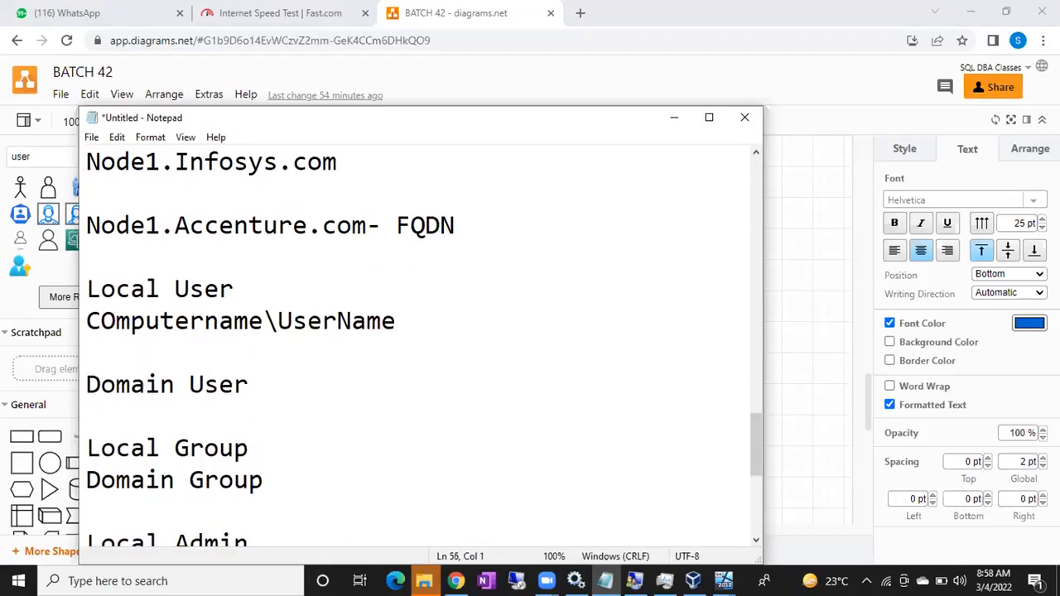
type("Node1")
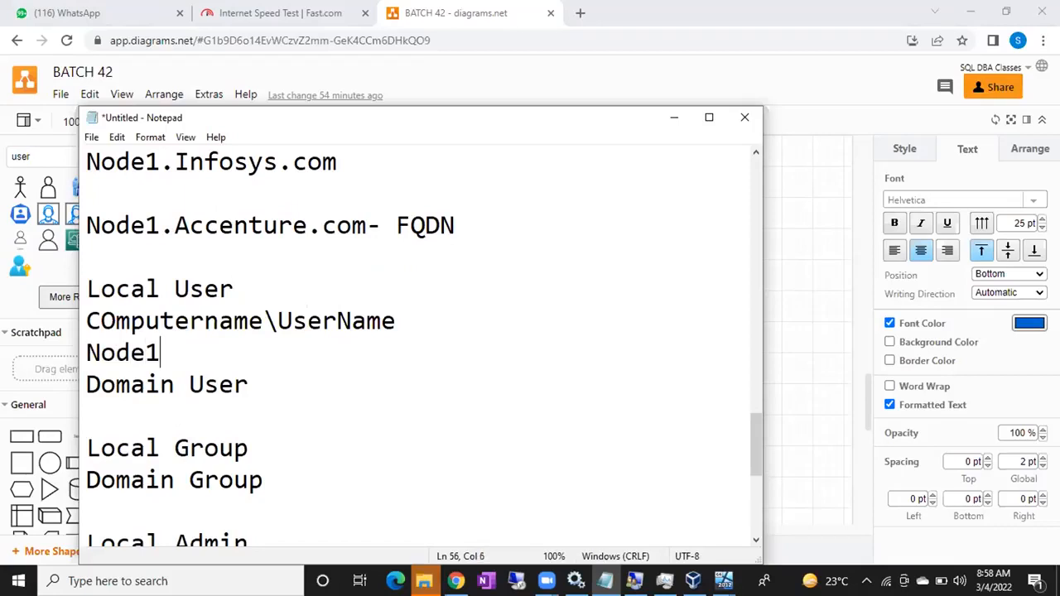
type("\\Divya")
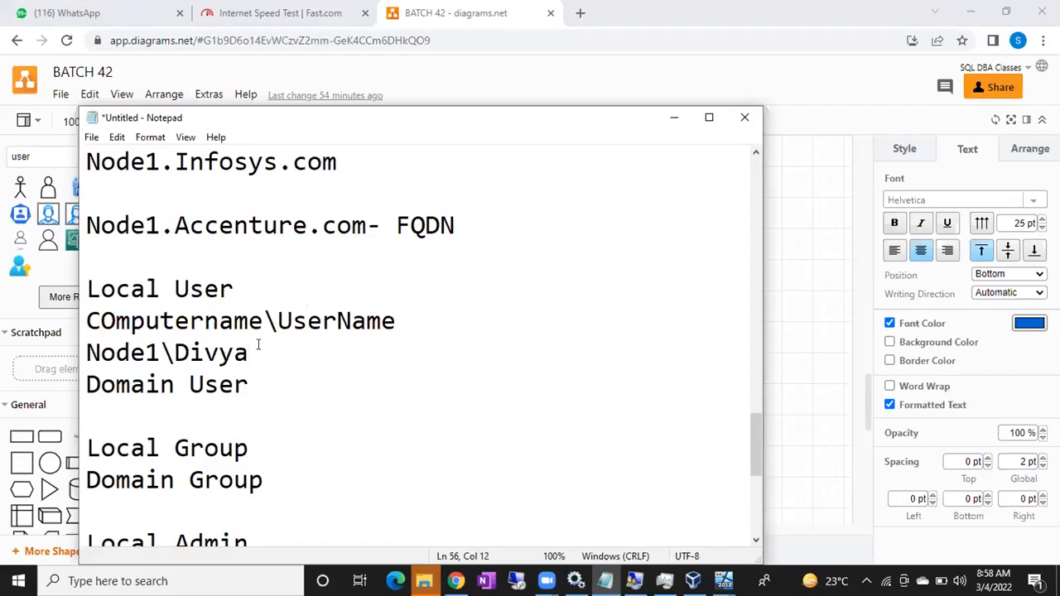
key("Return")
Step: Below "Domain User", add an example account made of "Infosys\" and the same user's first name
left_click(257, 406)
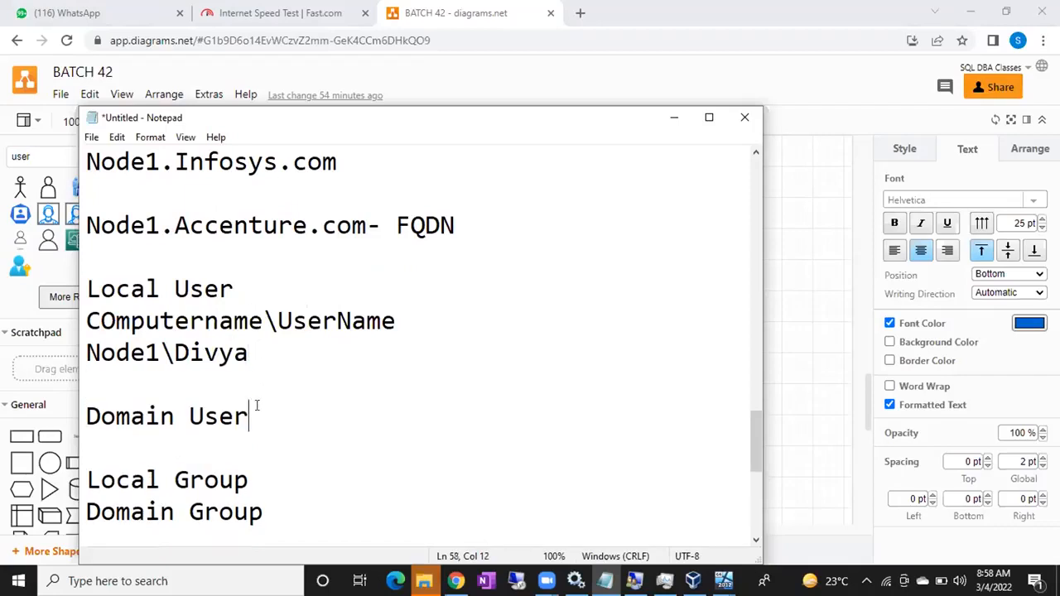
key("Return")
type("Info")
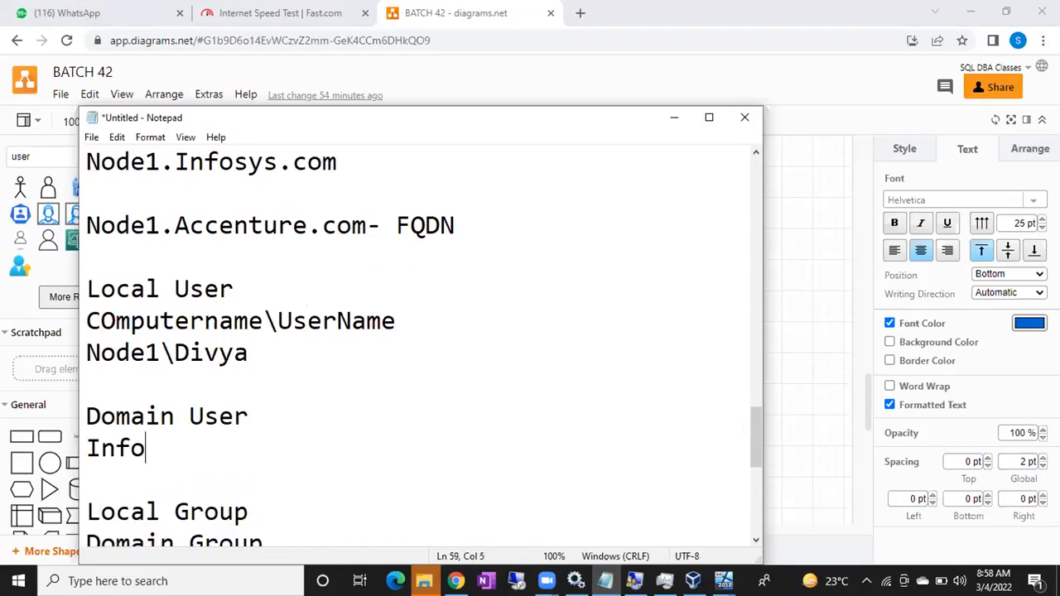
type("sys\\Divya")
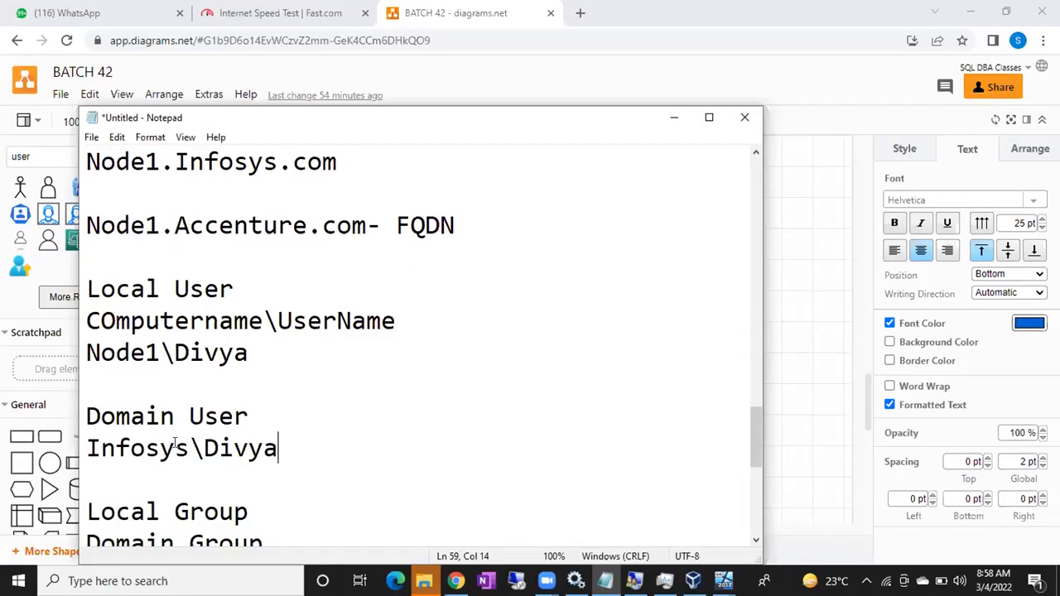
Step: Compare the domain user example with the local user example by highlighting their headings and account names
left_click(85, 448)
left_click_drag(86, 448, 197, 445)
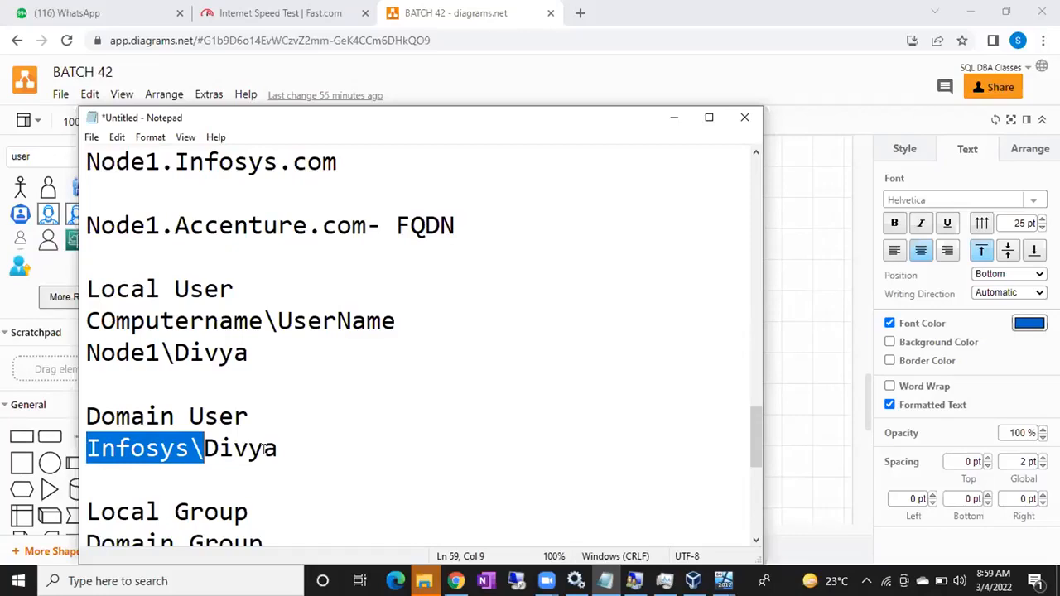
left_click(319, 447)
scroll(289, 297, "down", 1)
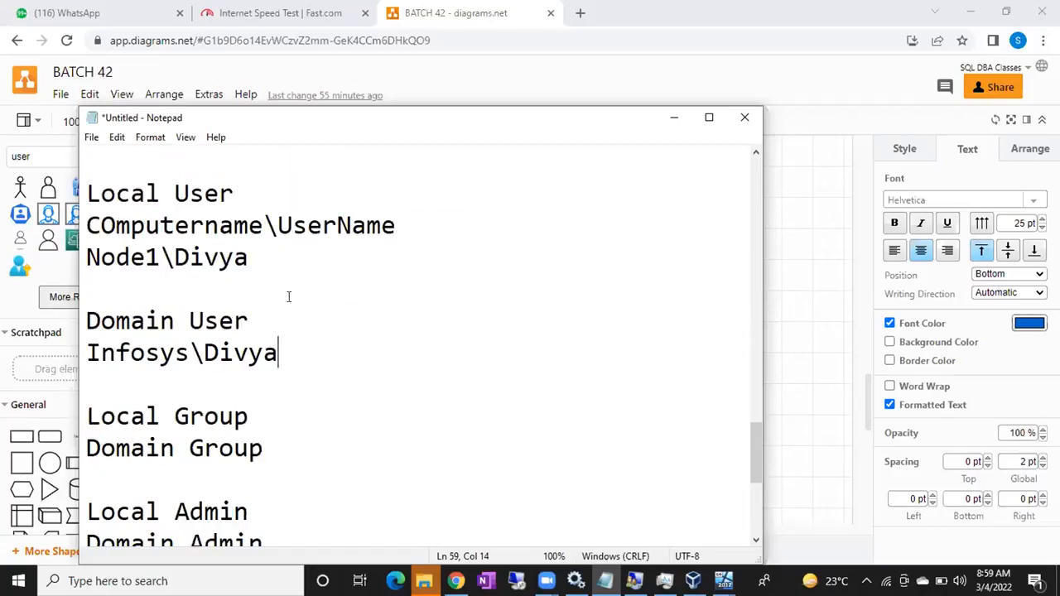
left_click(95, 353)
left_click_drag(95, 353, 278, 354)
left_click_drag(249, 320, 79, 313)
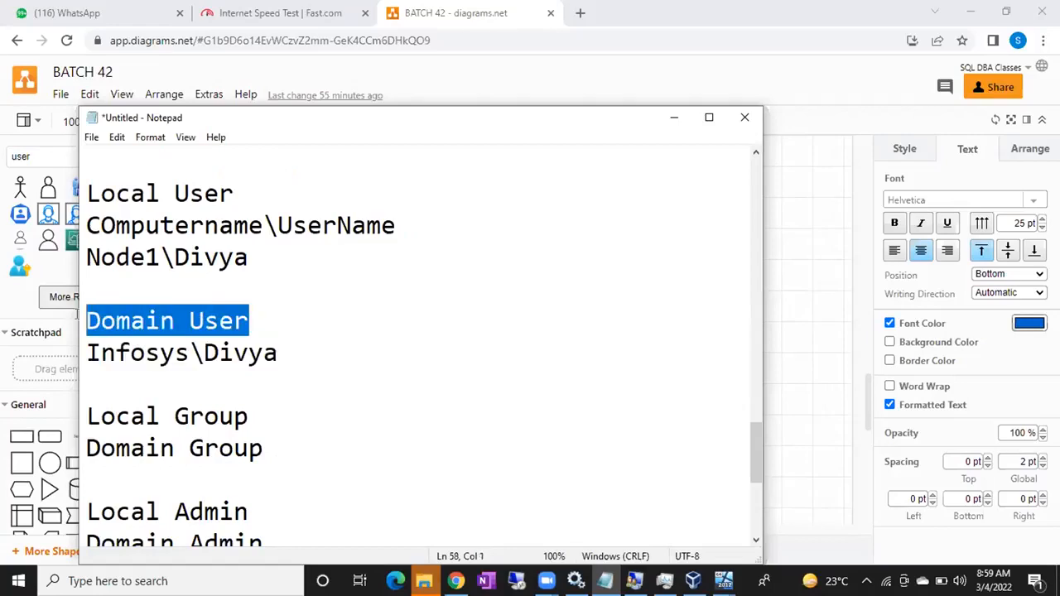
left_click_drag(100, 257, 247, 259)
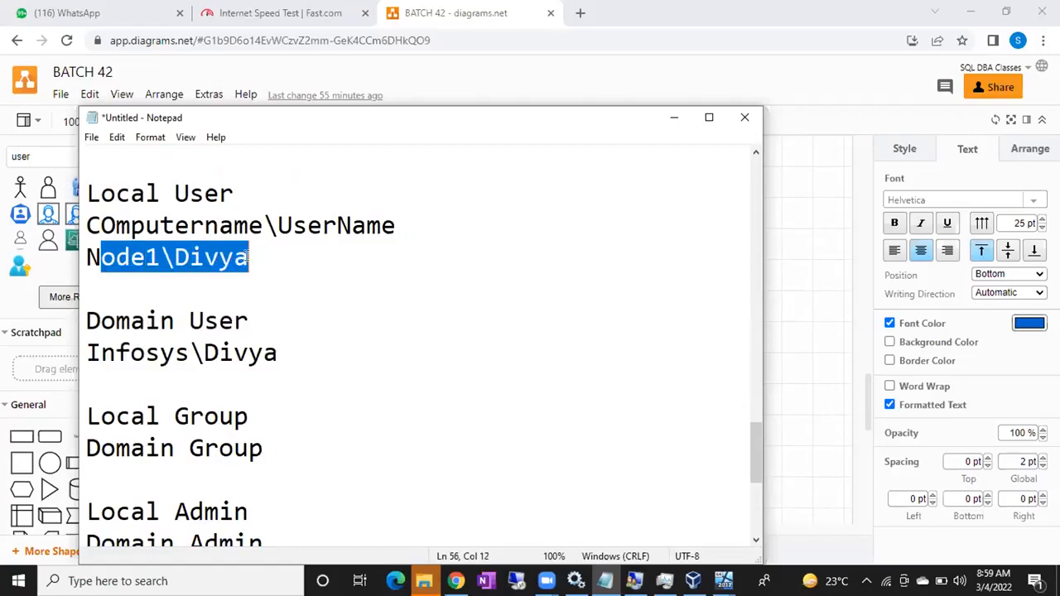
left_click_drag(235, 194, 84, 196)
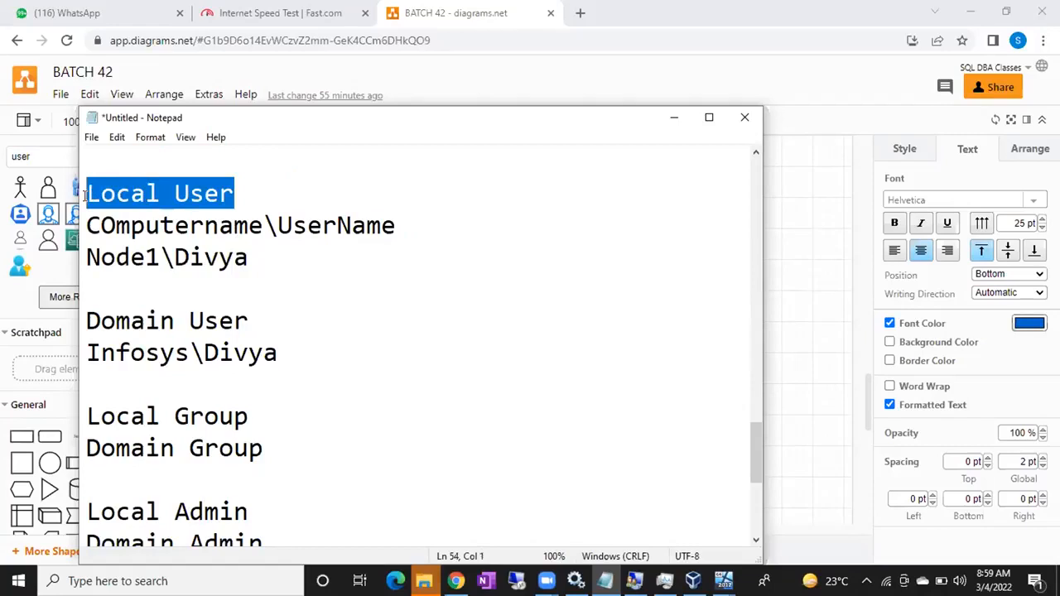
Step: Add the example "NODE1\SQLDBA" below "Local Group", leaving a blank line before "Domain Group"
scroll(322, 328, "down", 1)
left_click(264, 323)
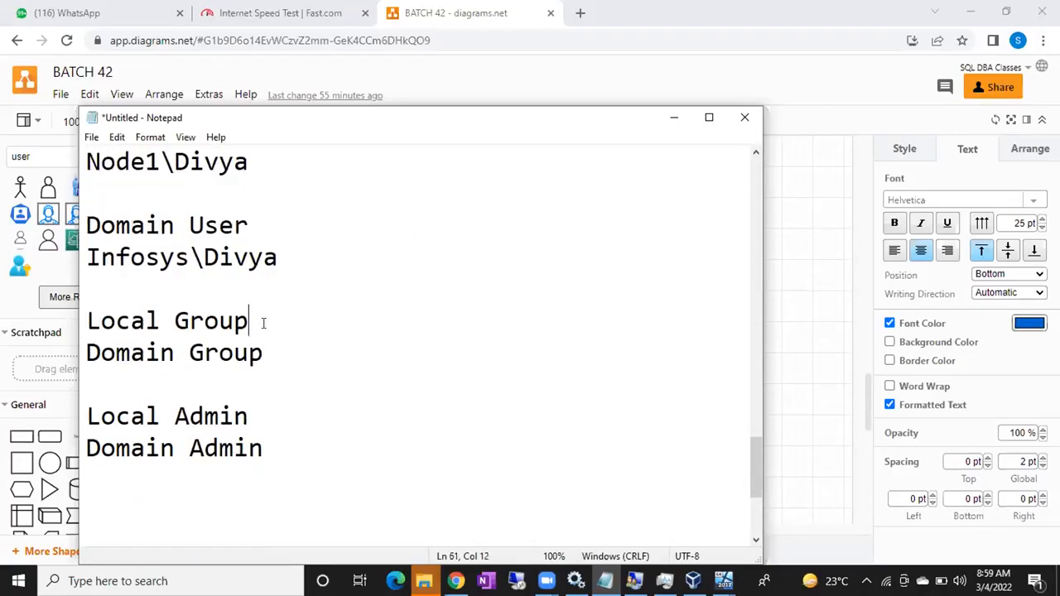
key("Return")
key("Return")
key("Up")
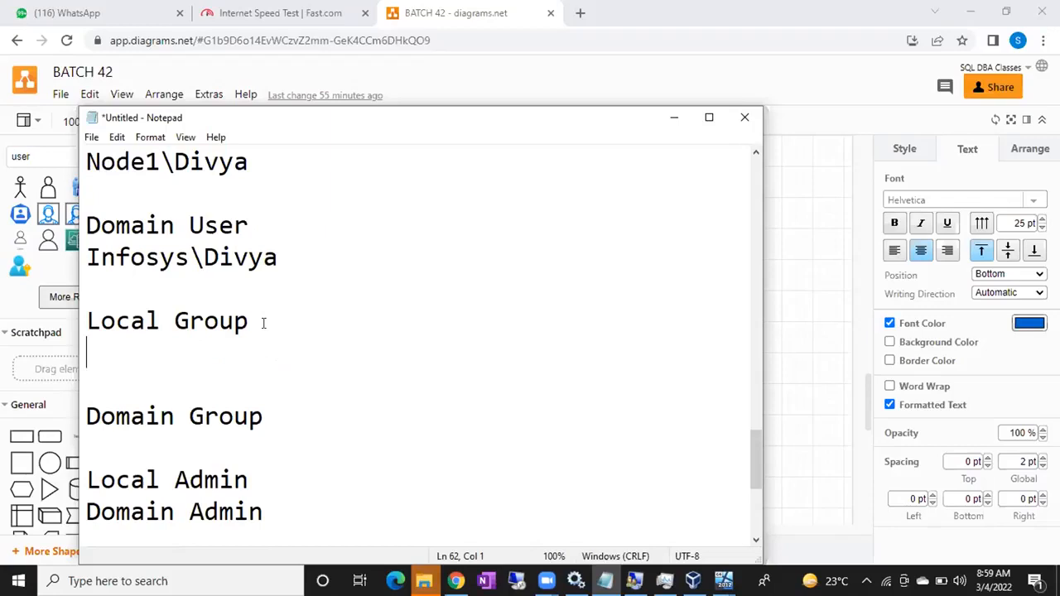
type("NODE1\\SQLDBA")
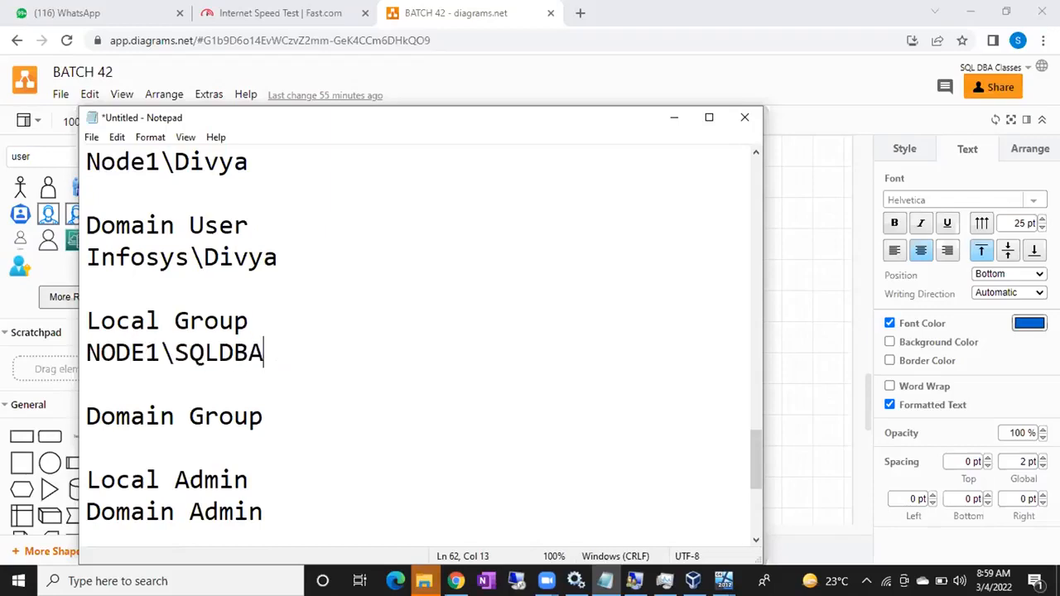
Step: Add the example "Infosys\SqlDBA" below "Domain Group"
left_click(262, 416)
key("Return")
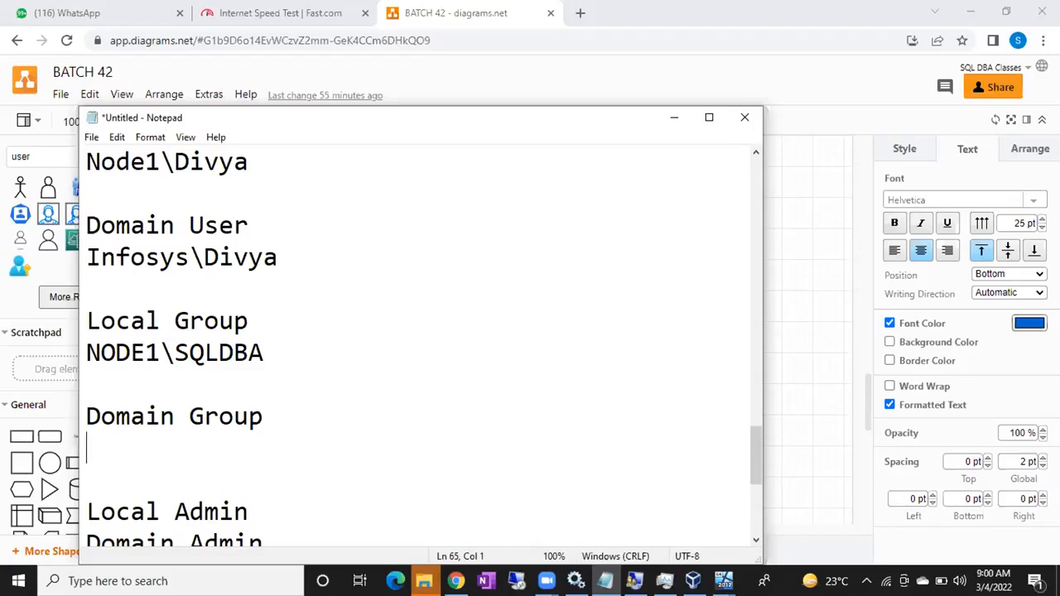
type("Infosys\\")
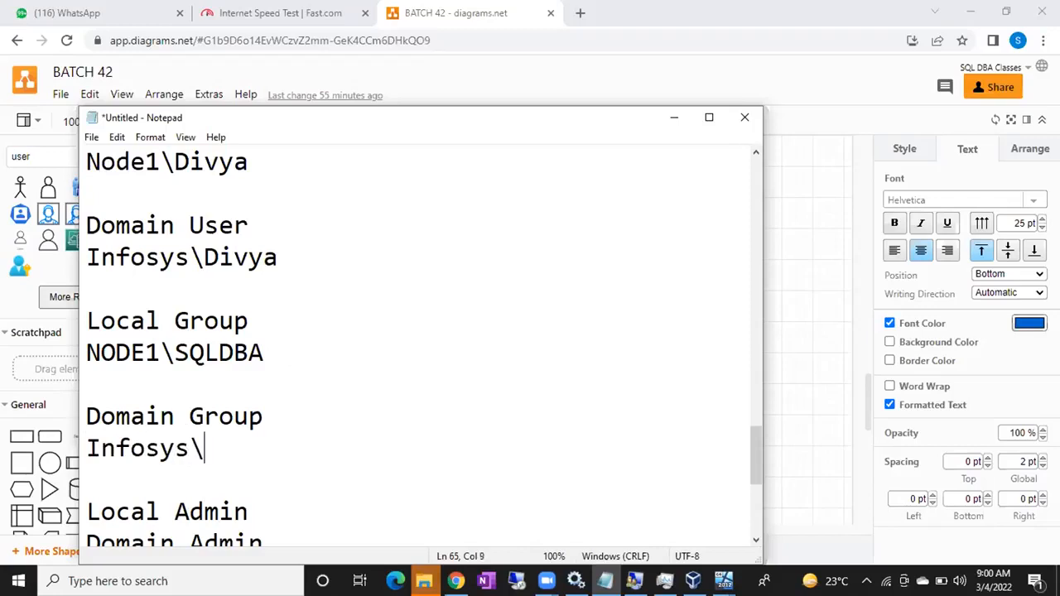
type("SqlDBA")
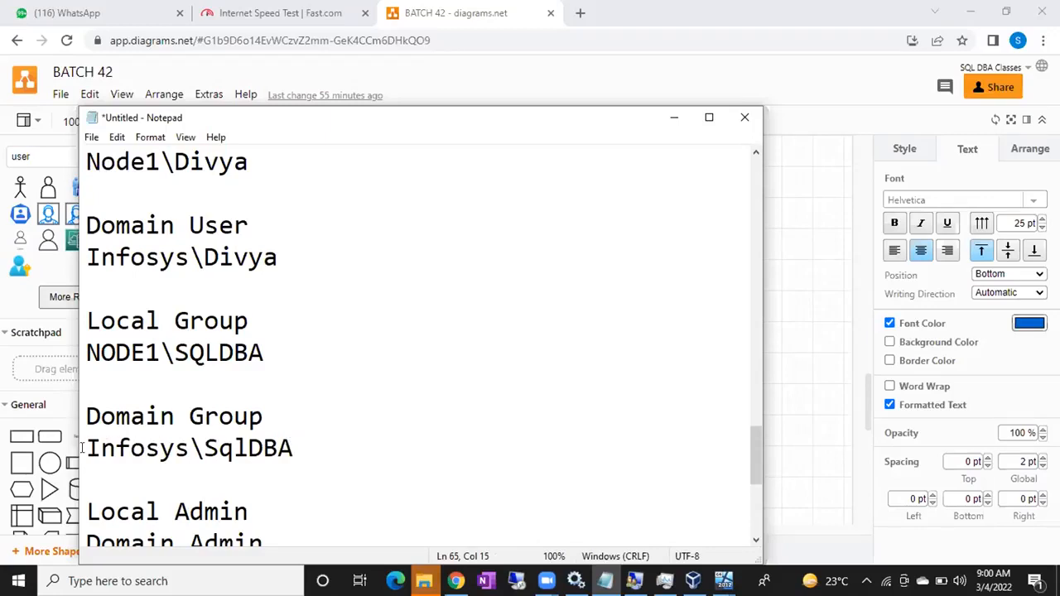
Step: Review the domain and local examples for users and groups by highlighting each account line
left_click_drag(357, 436, 83, 445)
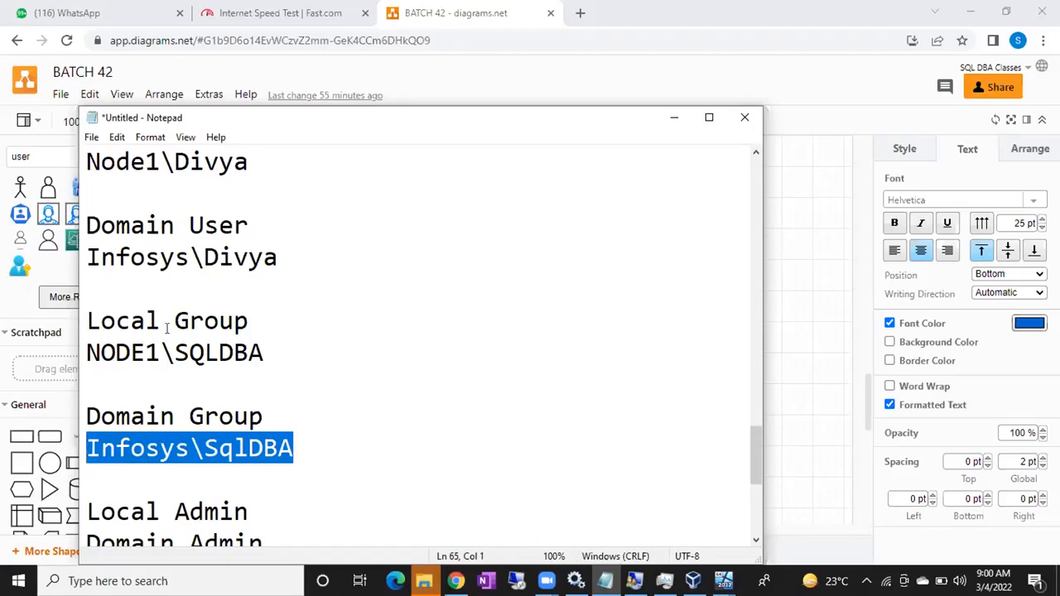
left_click_drag(291, 248, 86, 249)
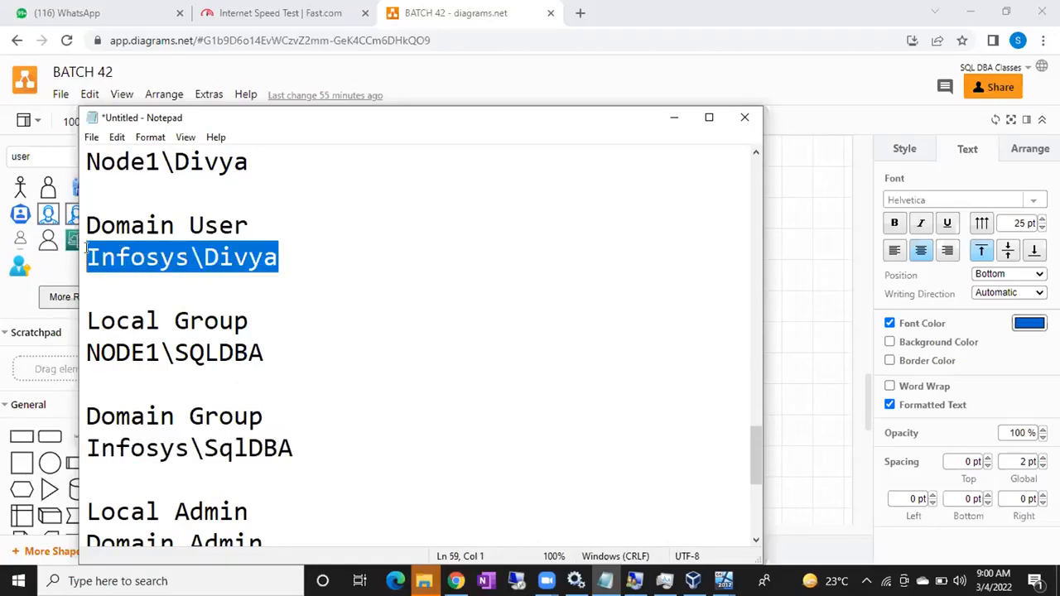
scroll(192, 175, "up", 2)
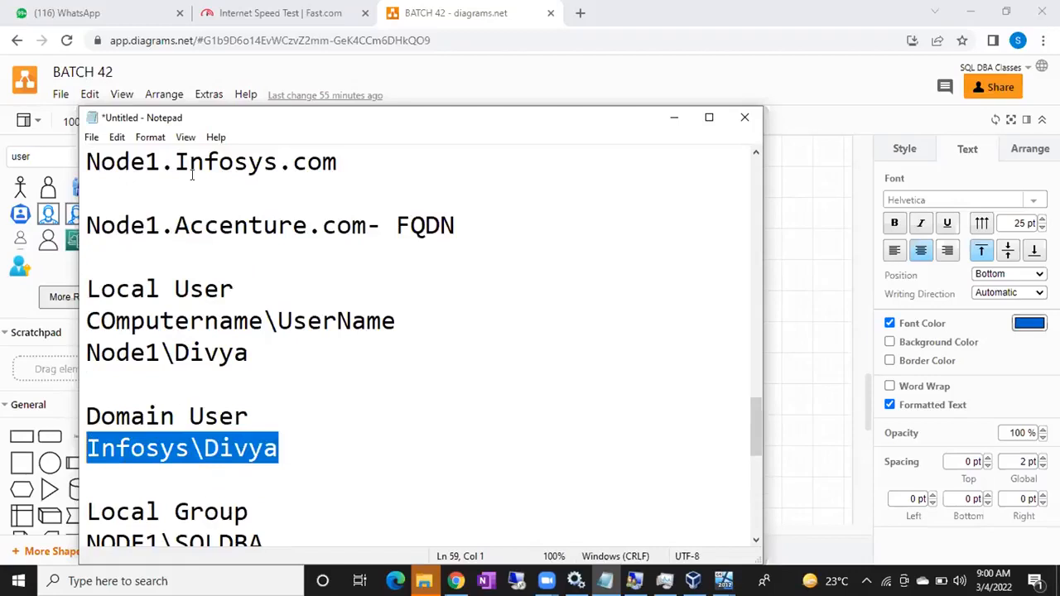
left_click_drag(245, 352, 95, 358)
scroll(94, 358, "down", 2)
left_click_drag(268, 351, 70, 350)
scroll(185, 367, "down", 3)
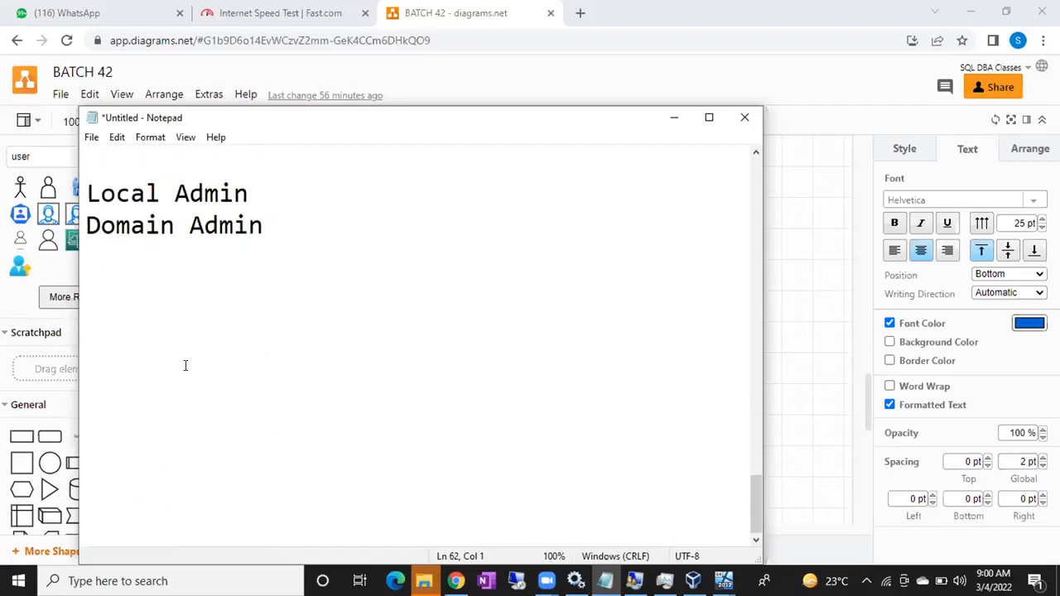
Step: Below "Local Admin", start the example line "Node1\Adm", leaving a blank line before "Domain Admin"
scroll(234, 337, "up", 1)
left_click(254, 285)
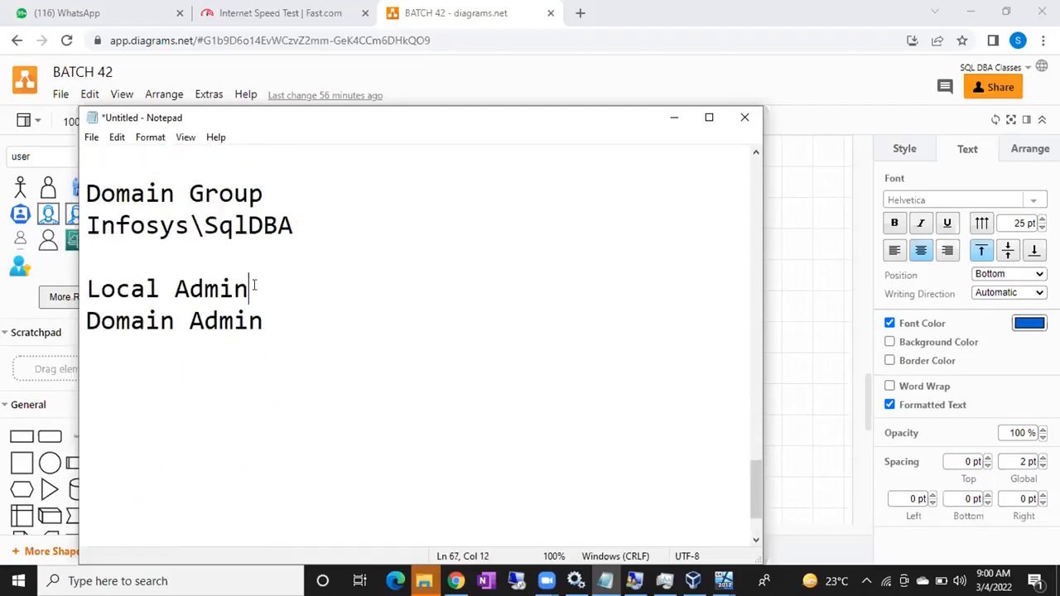
key("Return")
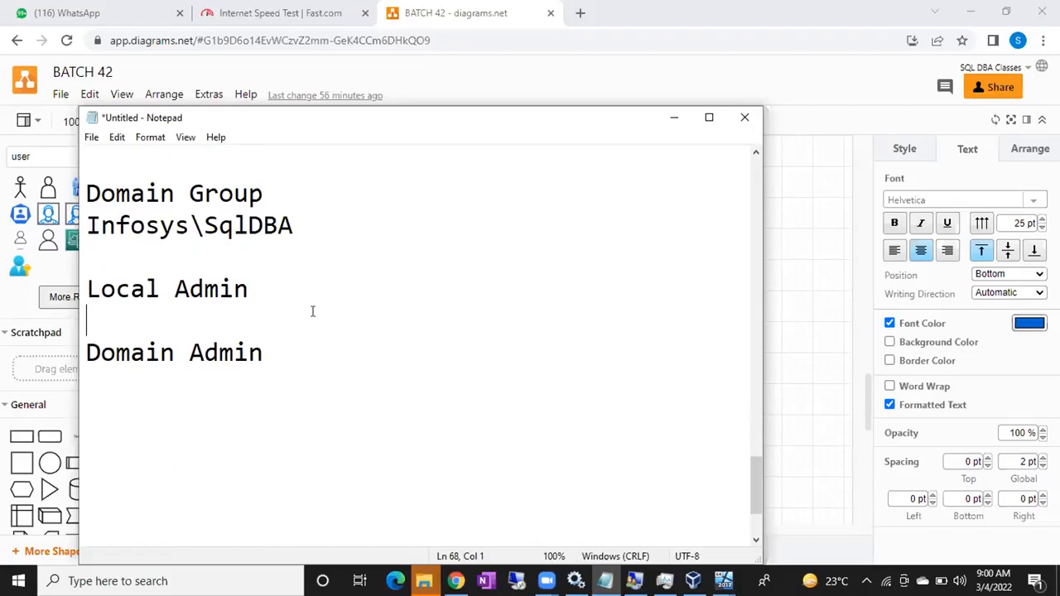
left_click(300, 356)
left_click(224, 322)
key("Return")
key("Up")
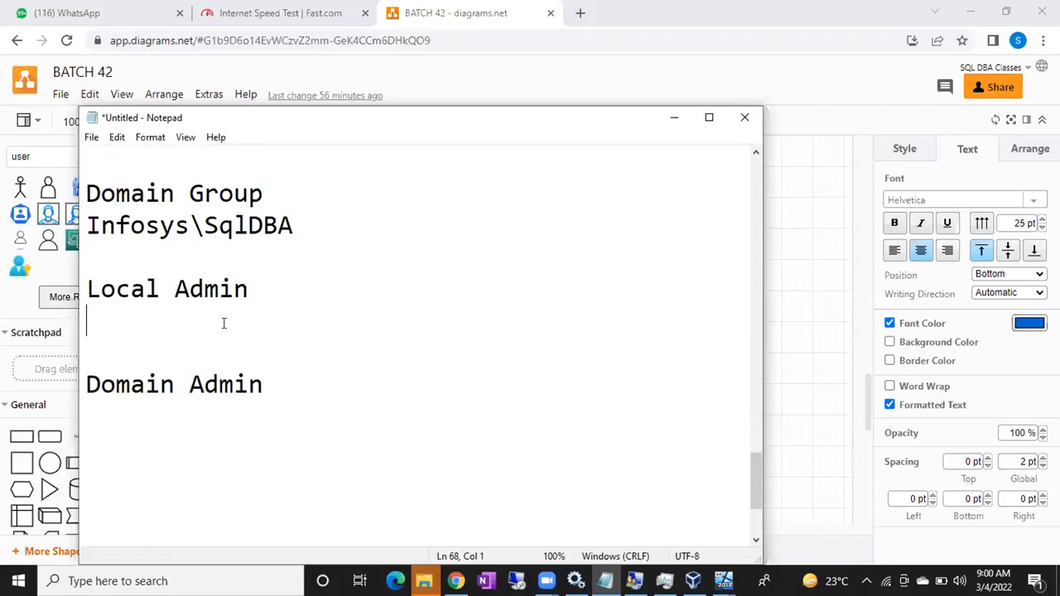
type("Node1\\Adm")
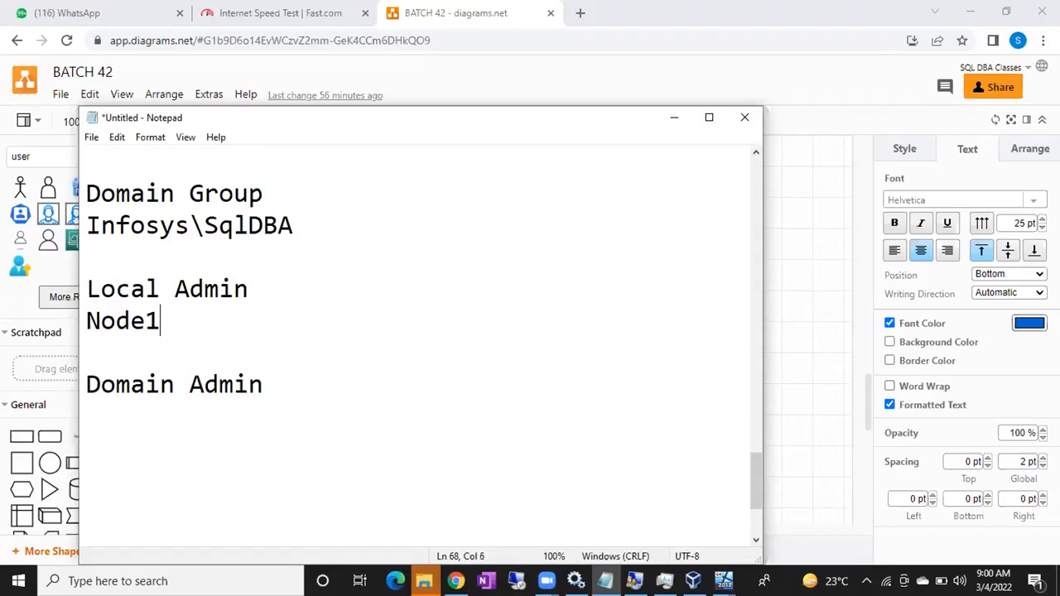